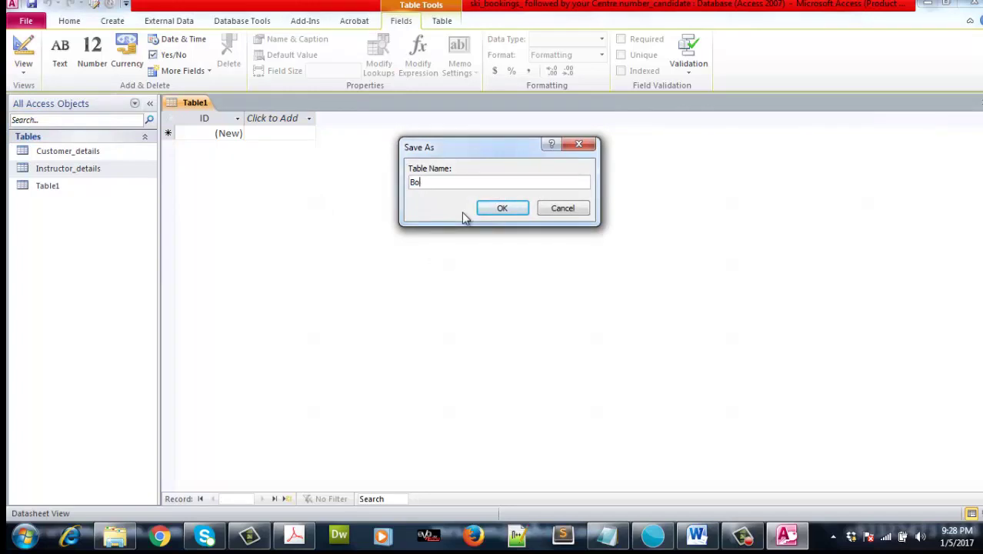
- Save the new table as Bookings and toggle the primary key on its ID field
text(ings)
click(485, 206)
click(60, 60)
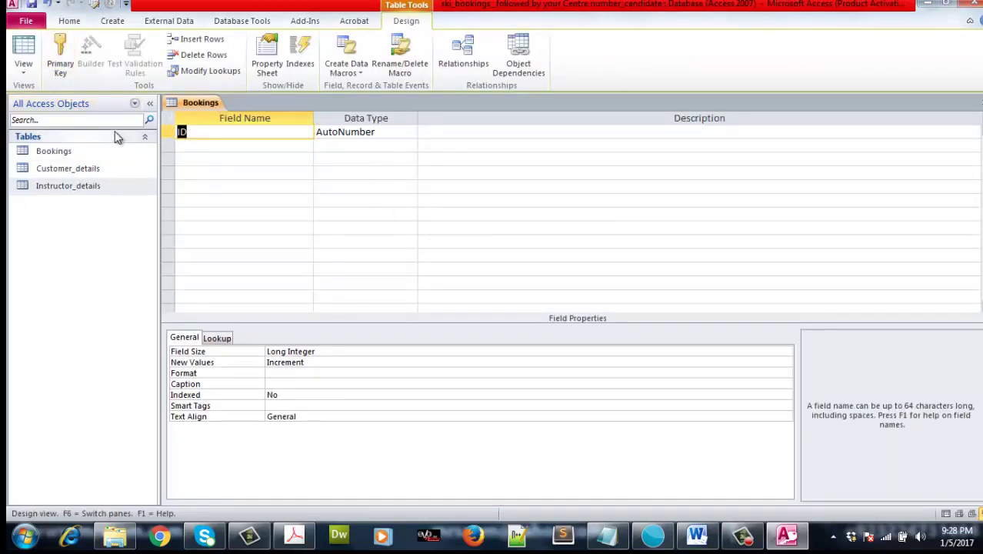
- Rename the ID field of the Bookings table to BookingId
text(Bookings)
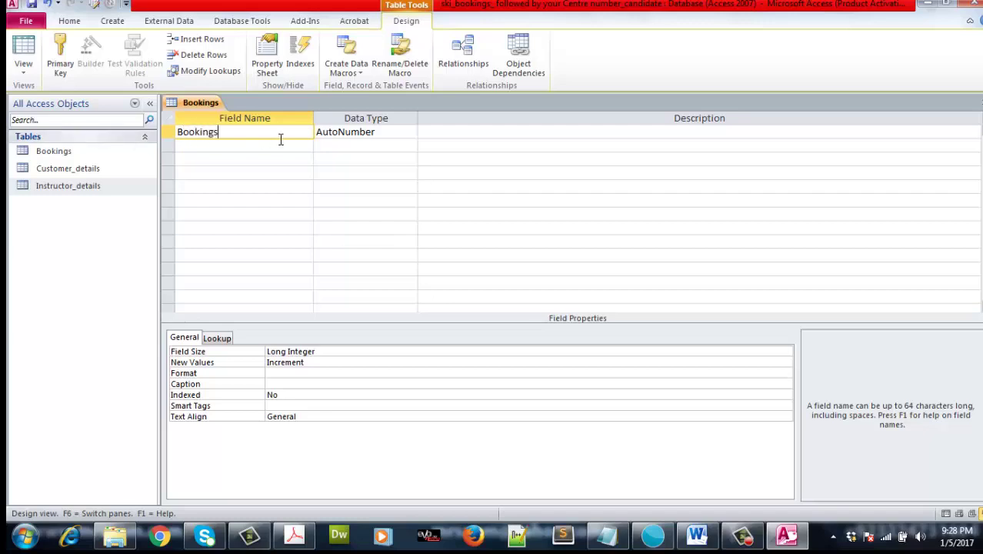
key(BackSpace)
text(Id)
click(285, 148)
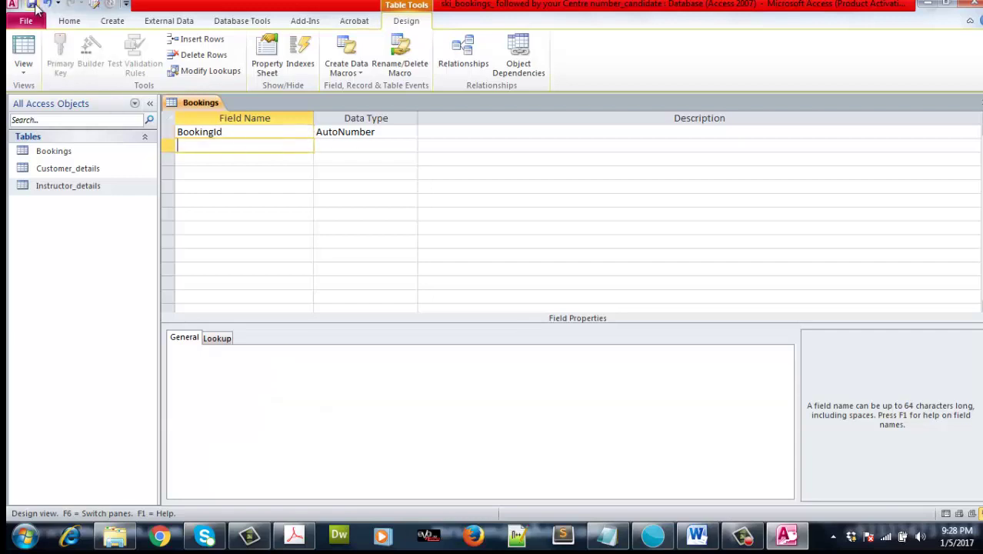
- Open Customer_details in Design View and insert an empty field row above Forename
right_click(73, 169)
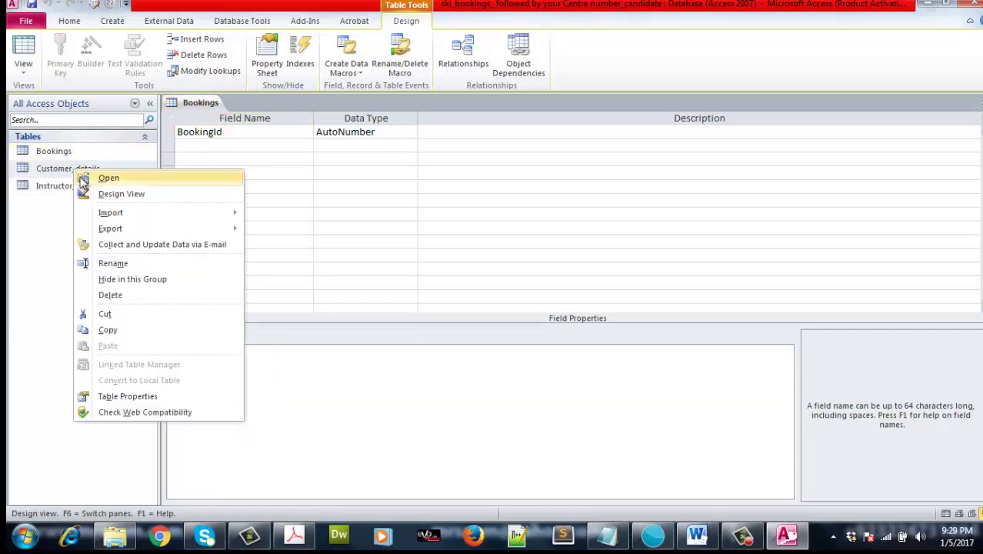
click(92, 193)
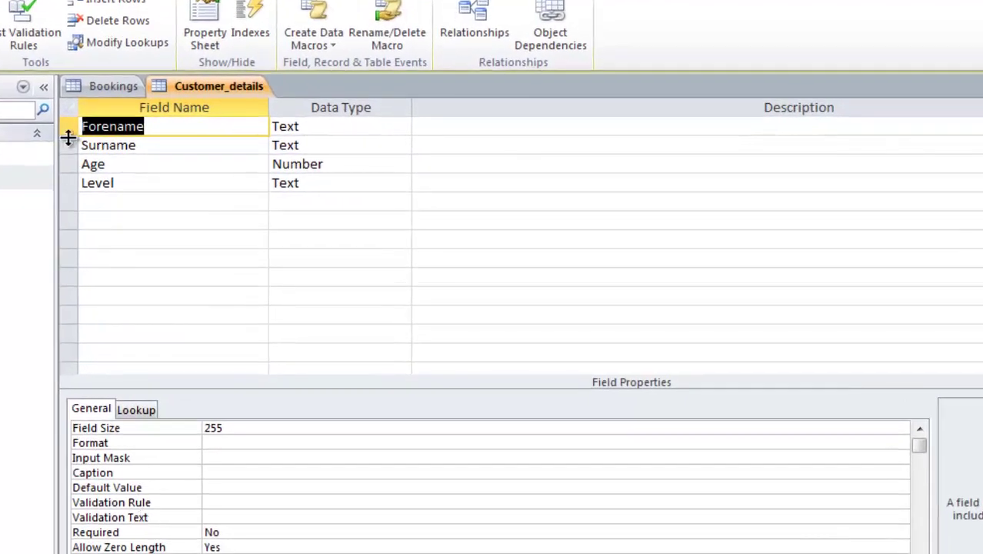
right_click(73, 137)
click(121, 239)
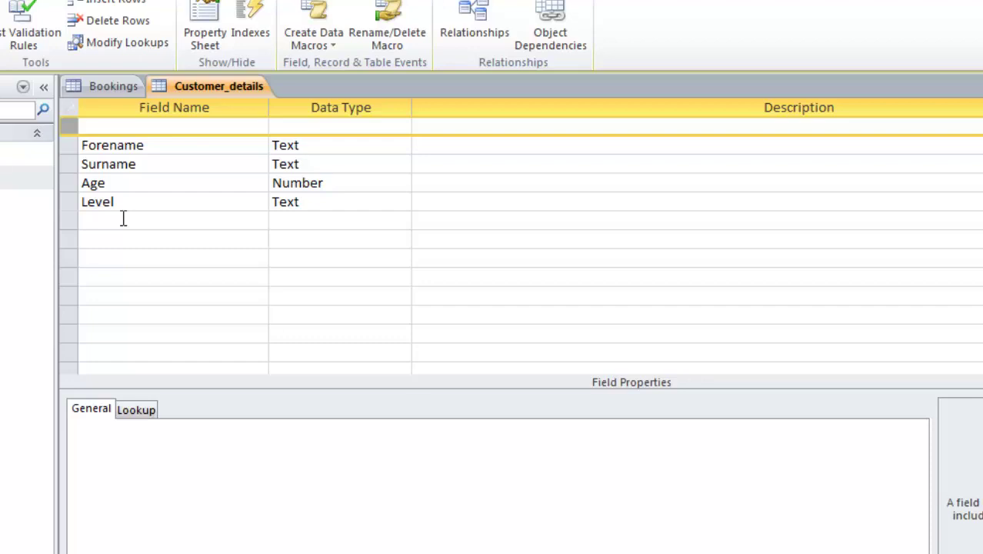
- Switch to the PDF task brief and review its requirements for tables, field names, data types and relationships
key(alt+Tab)
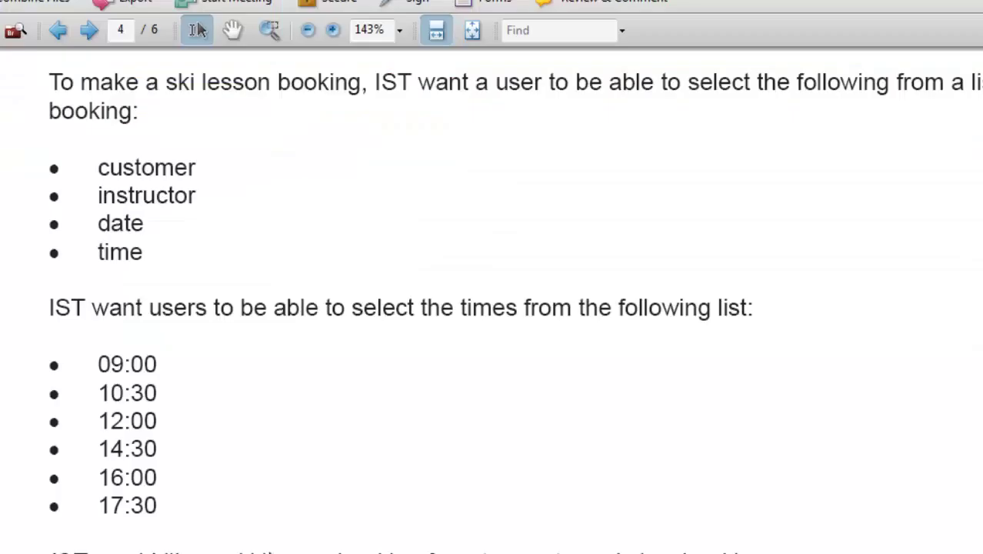
scroll(331, 308, up, 8)
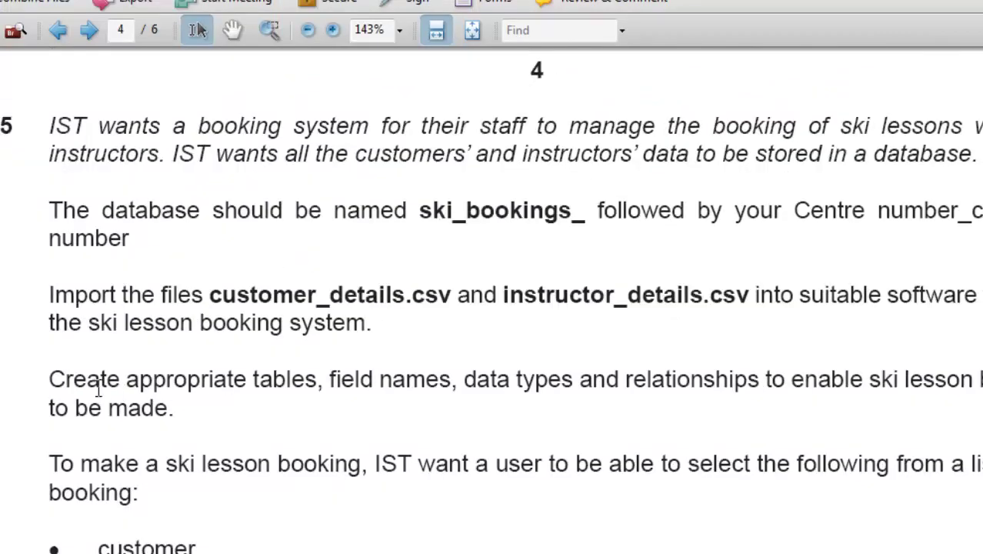
double_click(65, 378)
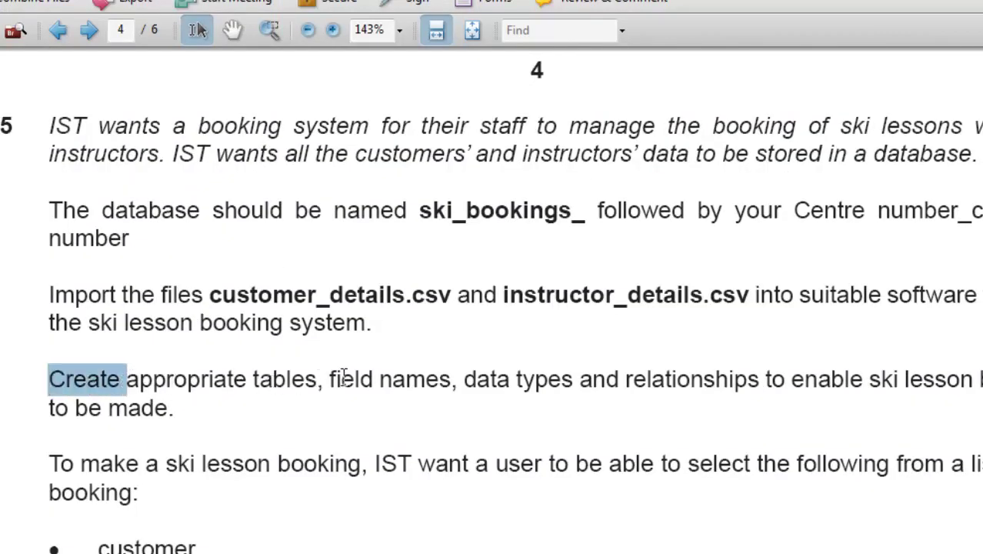
drag(330, 380, 890, 388)
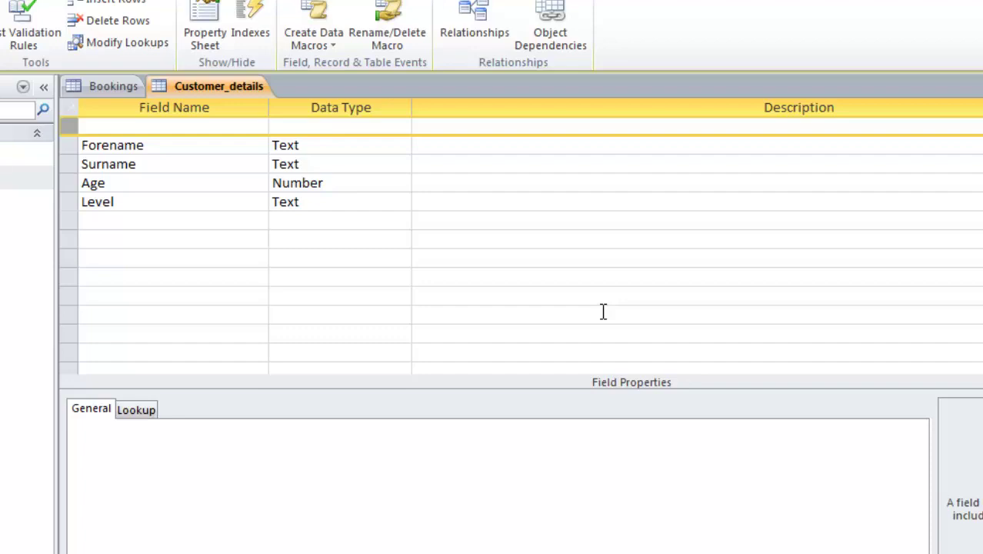
- Add a CustId field with the AutoNumber data type in the empty row of Customer_details, and close the table
click(120, 127)
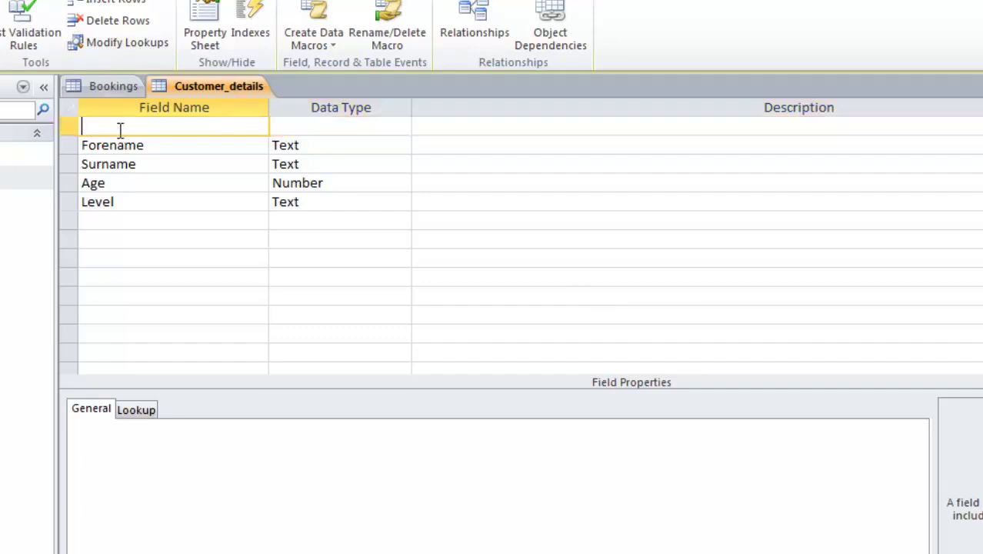
text(CustId)
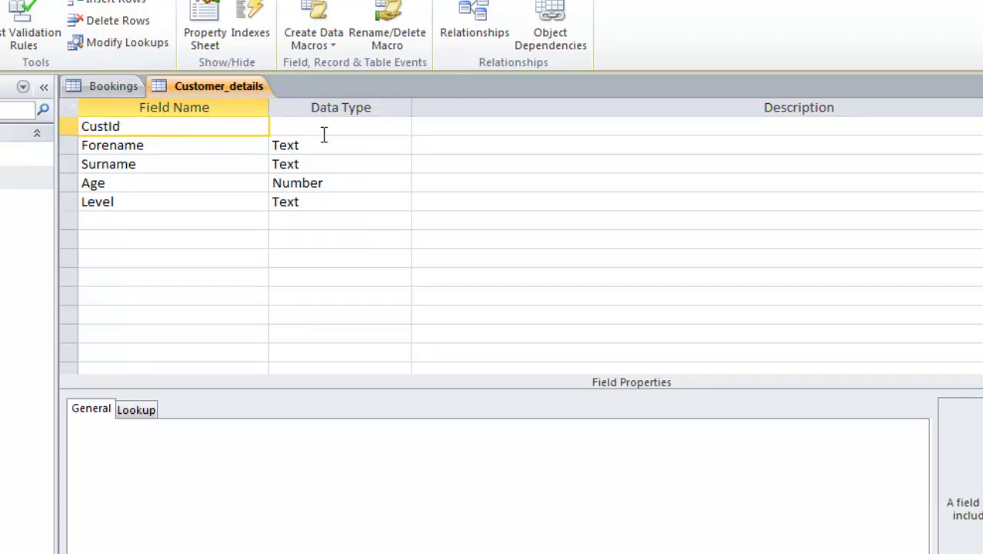
click(346, 127)
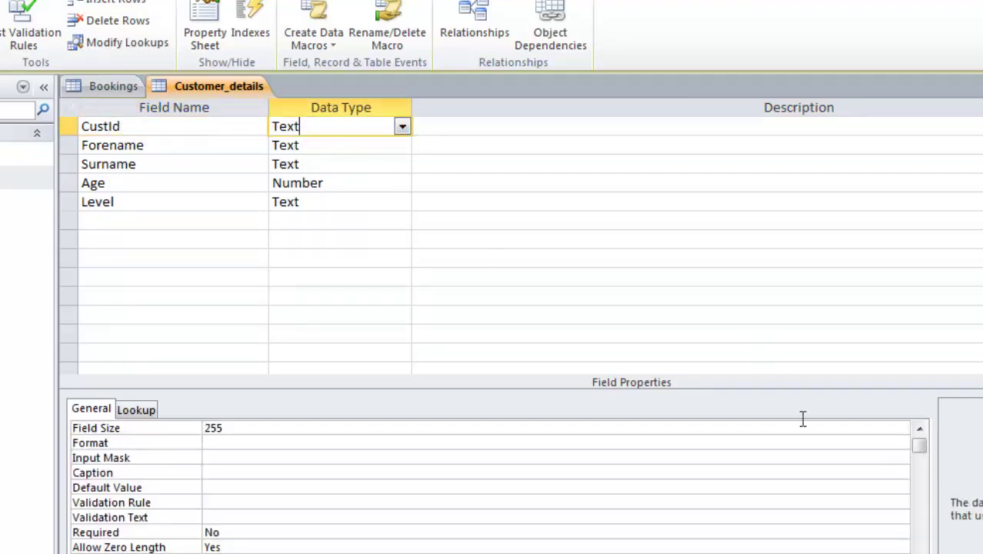
click(402, 127)
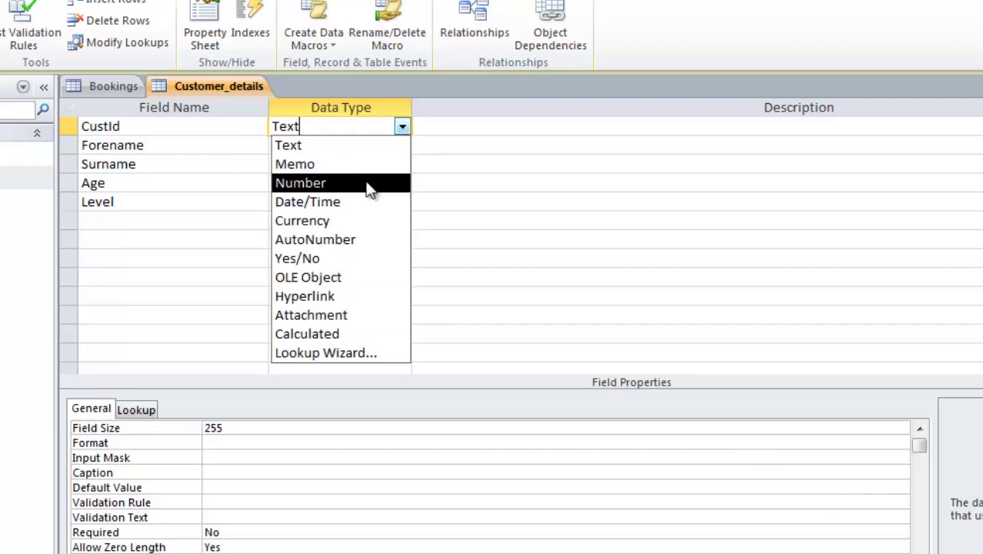
click(358, 241)
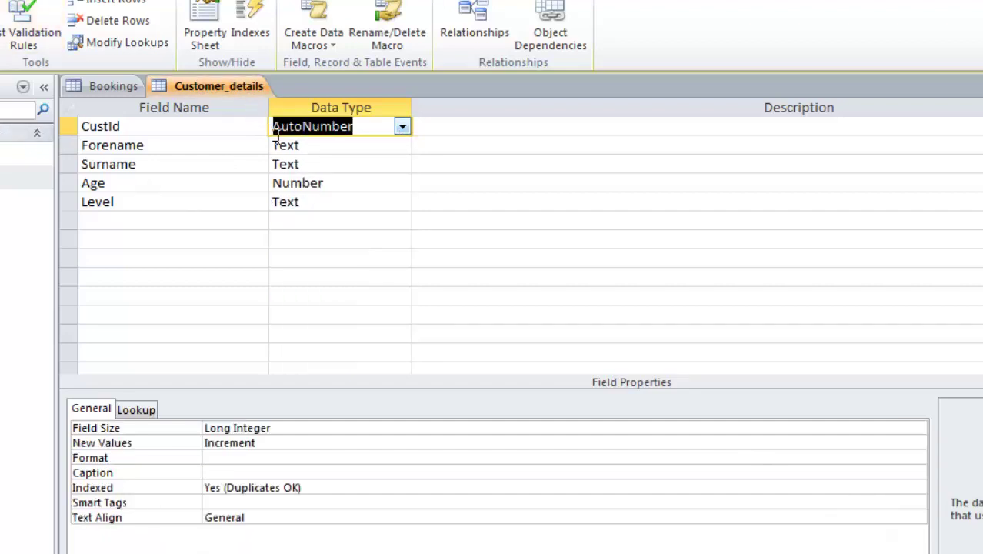
click(311, 126)
key(ctrl+w)
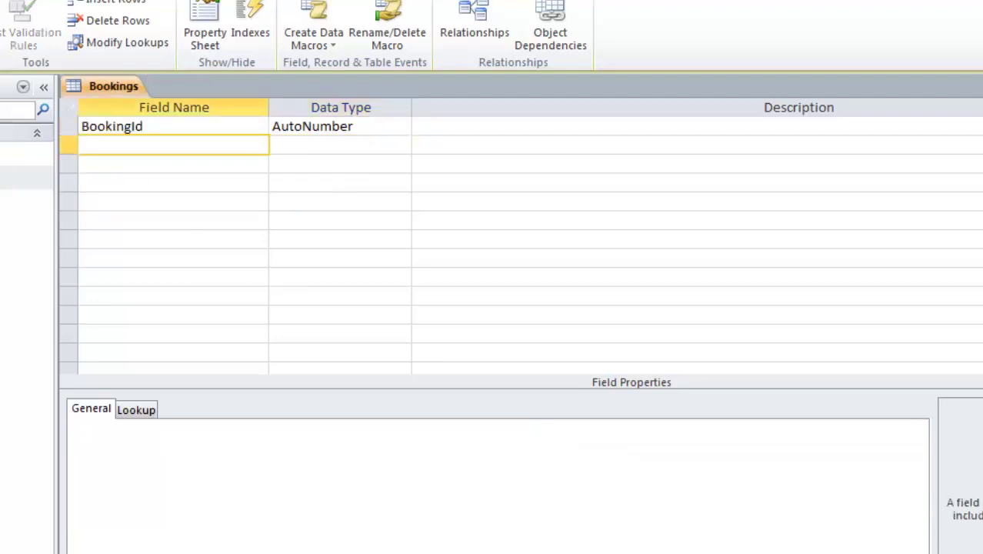
- Open Instructor_details in Design View and insert an empty field row above Instructor name
right_click(7, 200)
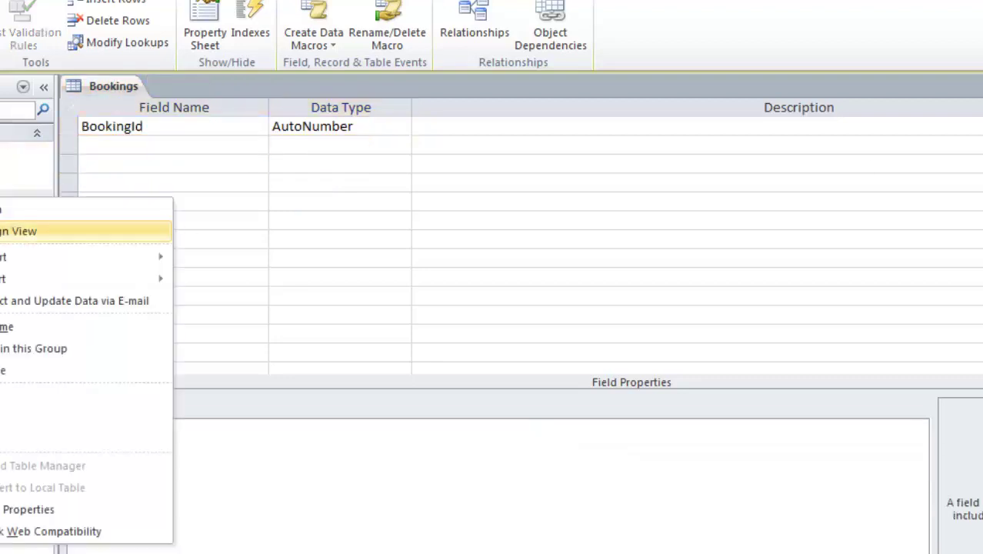
click(15, 231)
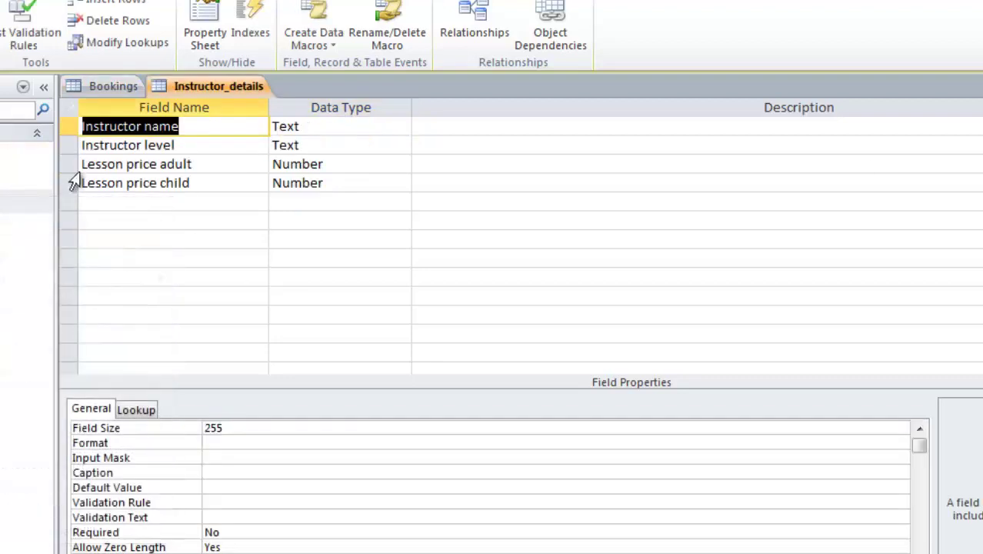
right_click(68, 130)
click(123, 245)
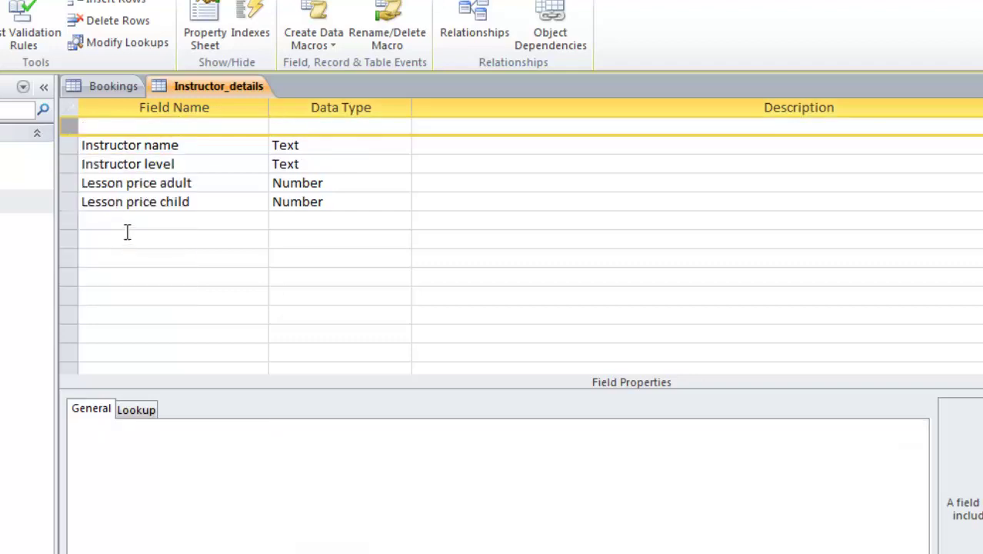
- Name the new field in Instructor_details InstructorId and set its data type to AutoNumber
click(107, 127)
text(I)
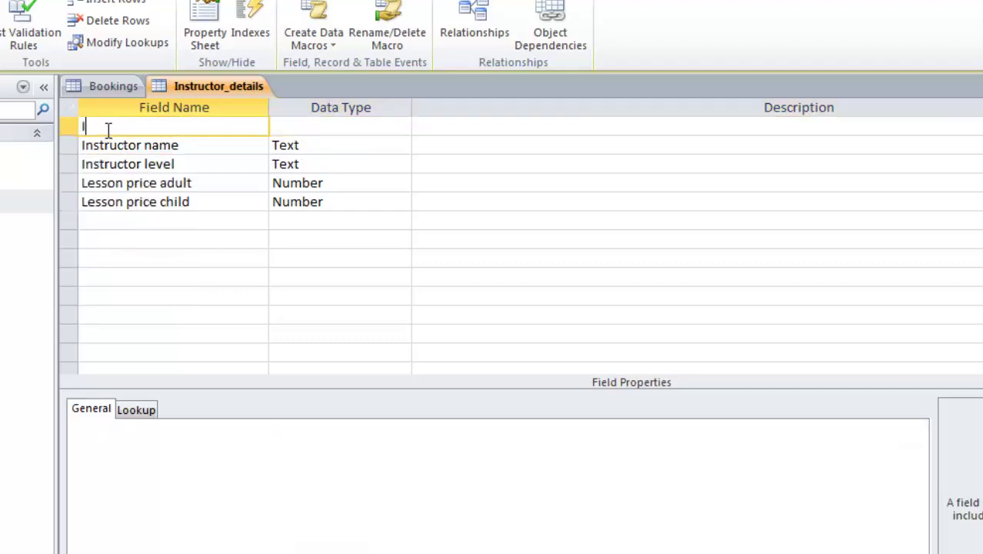
text(nstructor)
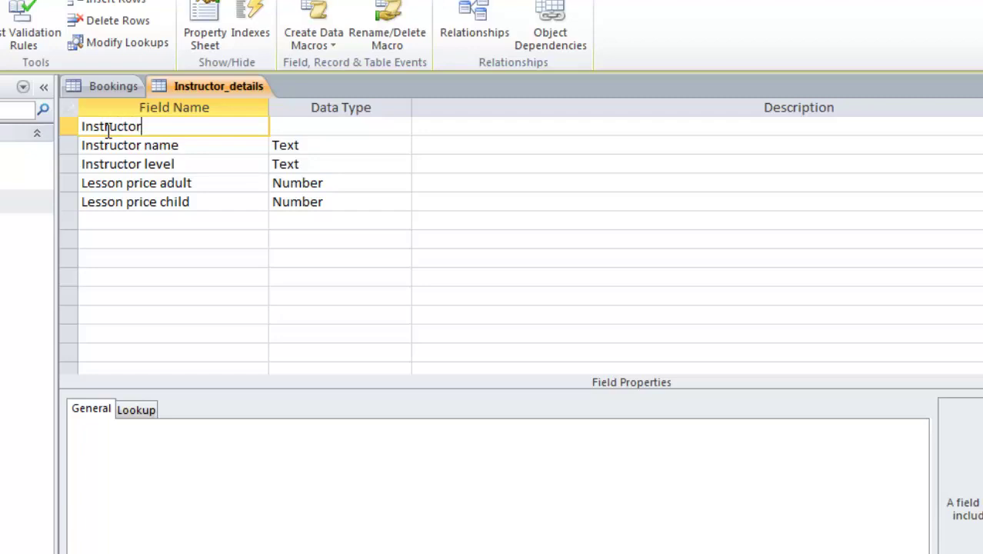
text(ID)
key(BackSpace)
key(BackSpace)
text(Id)
click(321, 125)
click(401, 126)
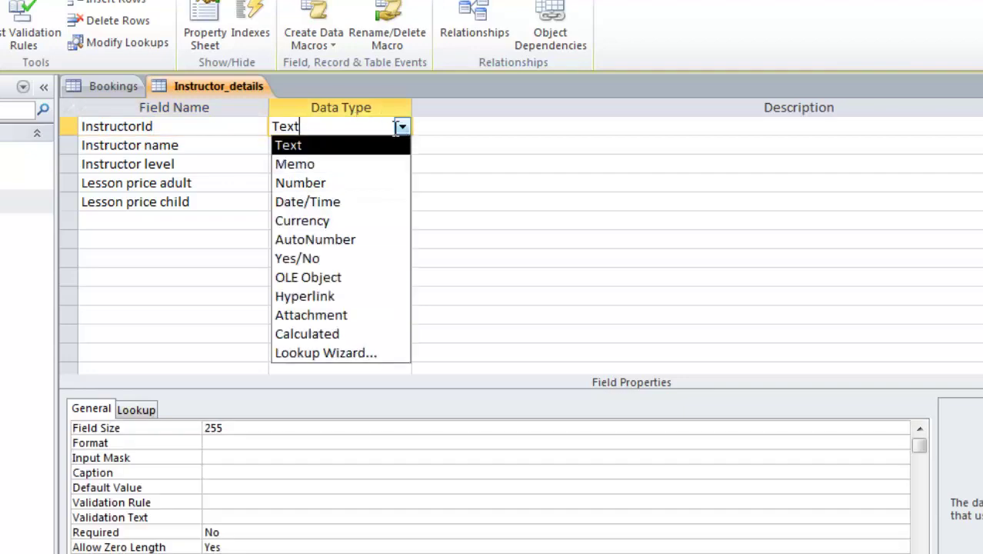
click(379, 239)
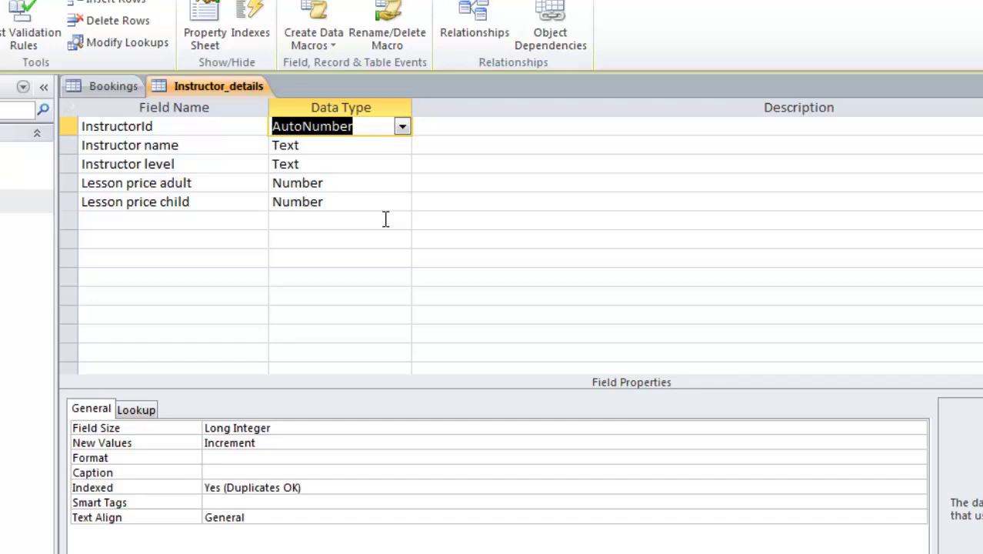
- Close the Instructor_details table and save its design changes
click(362, 202)
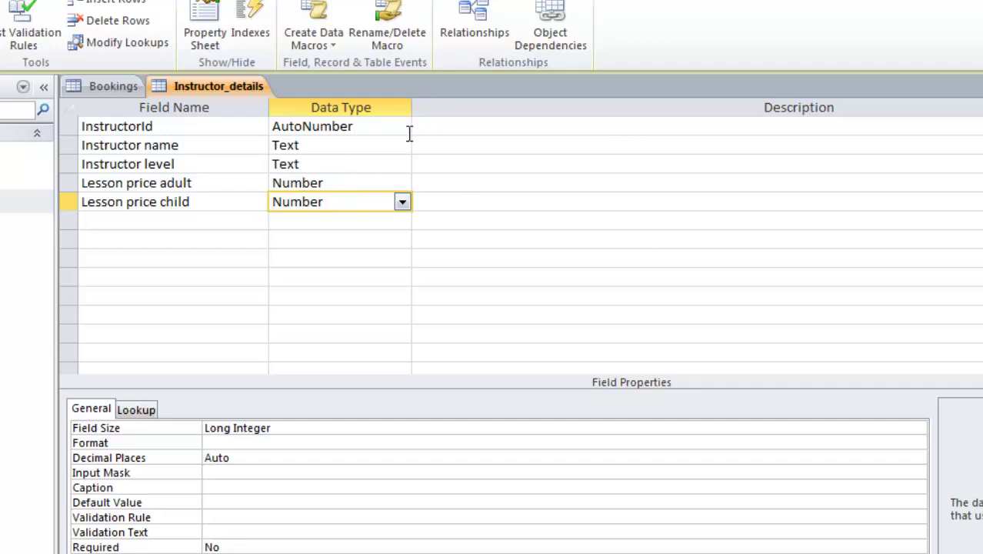
key(ctrl+w)
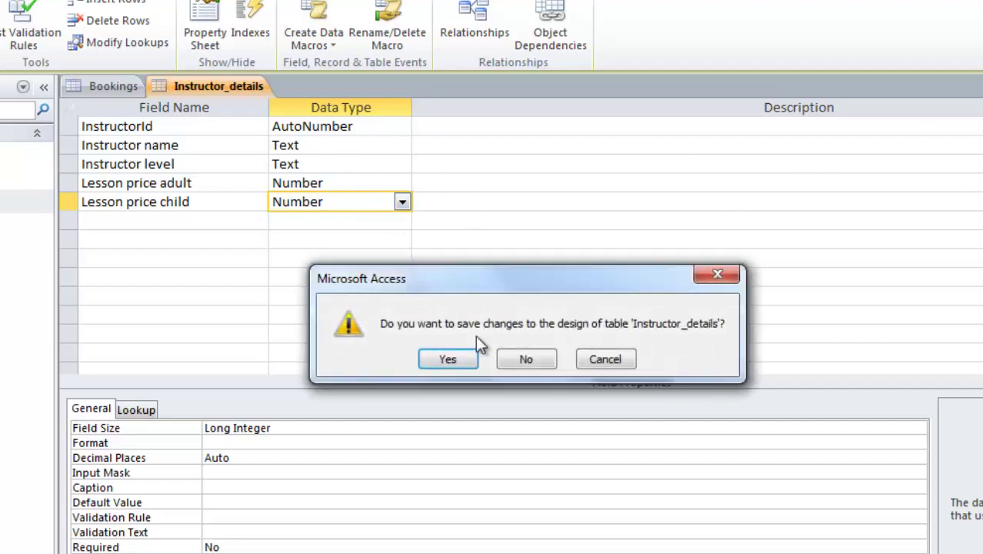
click(467, 356)
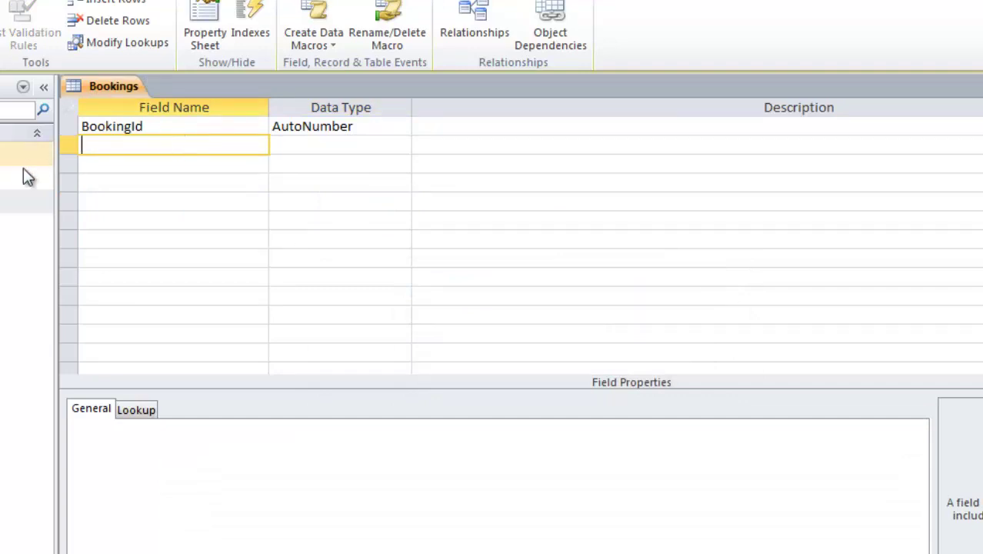
- Add a Customerid field with the Number data type below BookingId in the Bookings table
text(Cus)
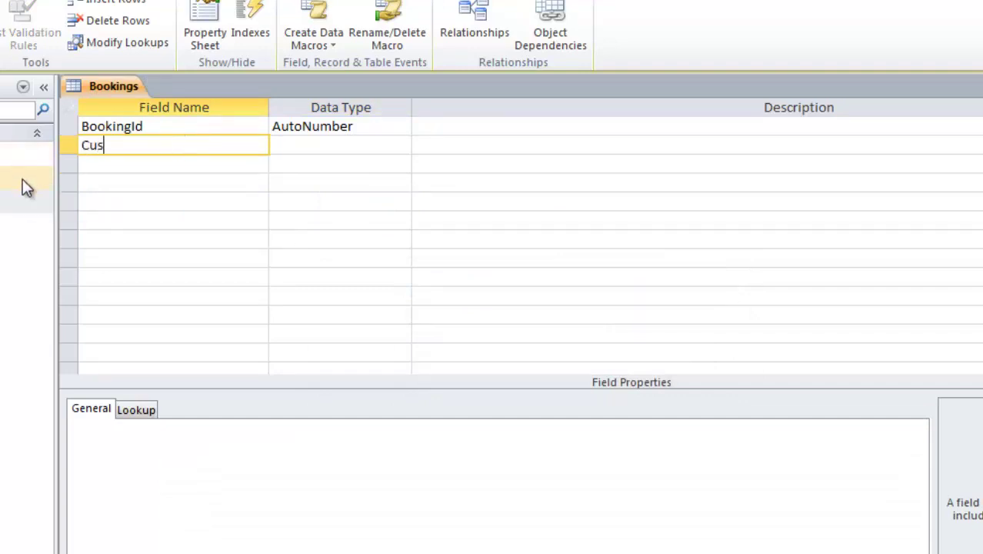
text(tomerid)
key(Tab)
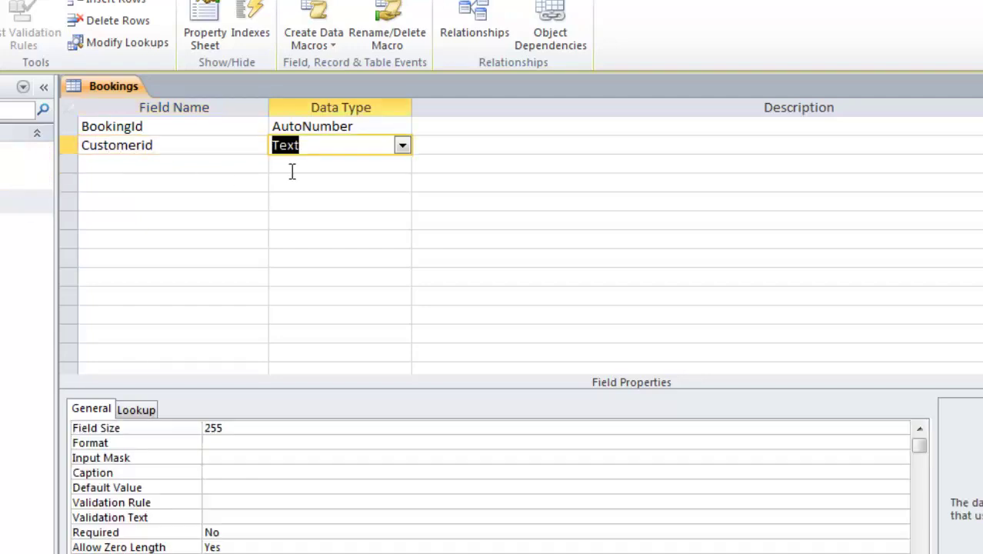
click(401, 144)
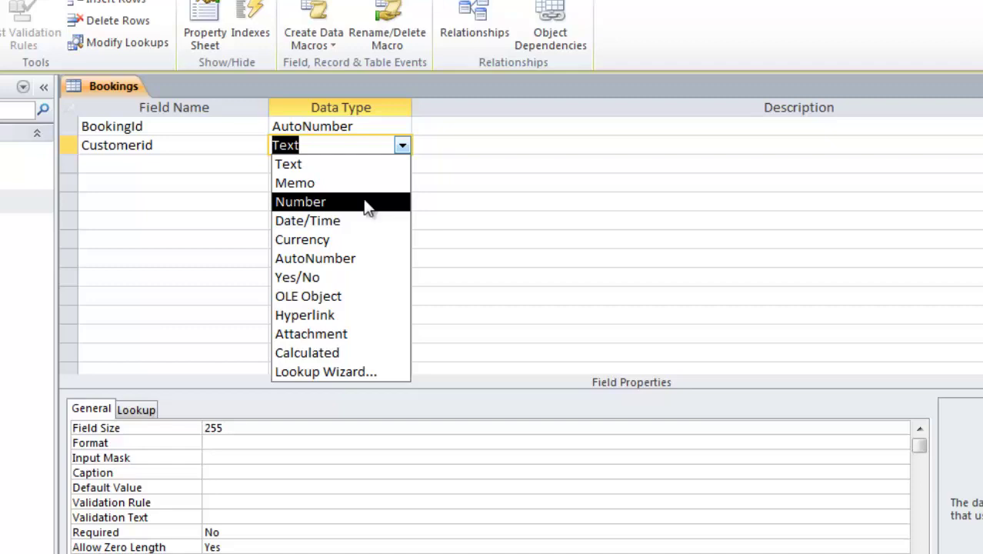
click(361, 203)
- Add an InstructorId field with the Number data type below Customerid in the Bookings table
click(246, 169)
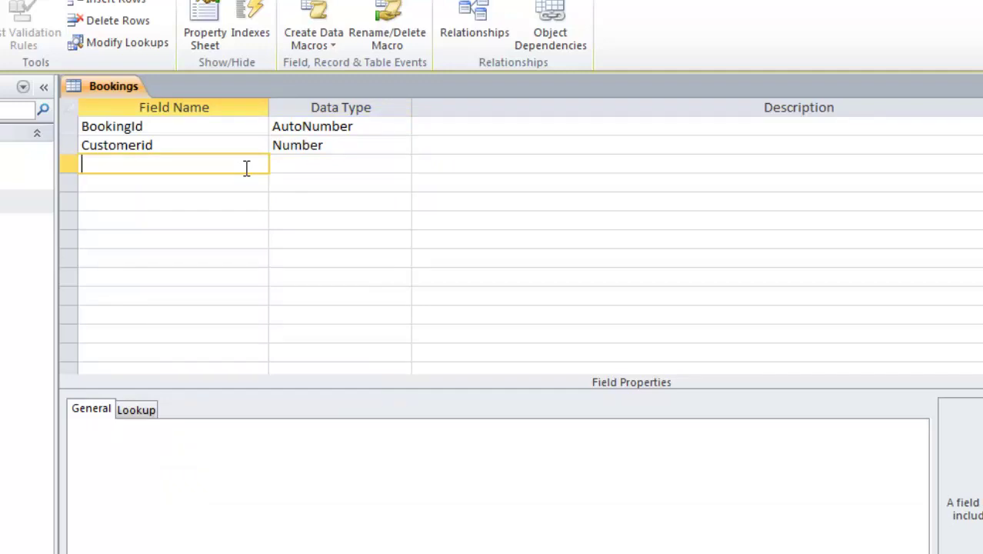
text(Instructor)
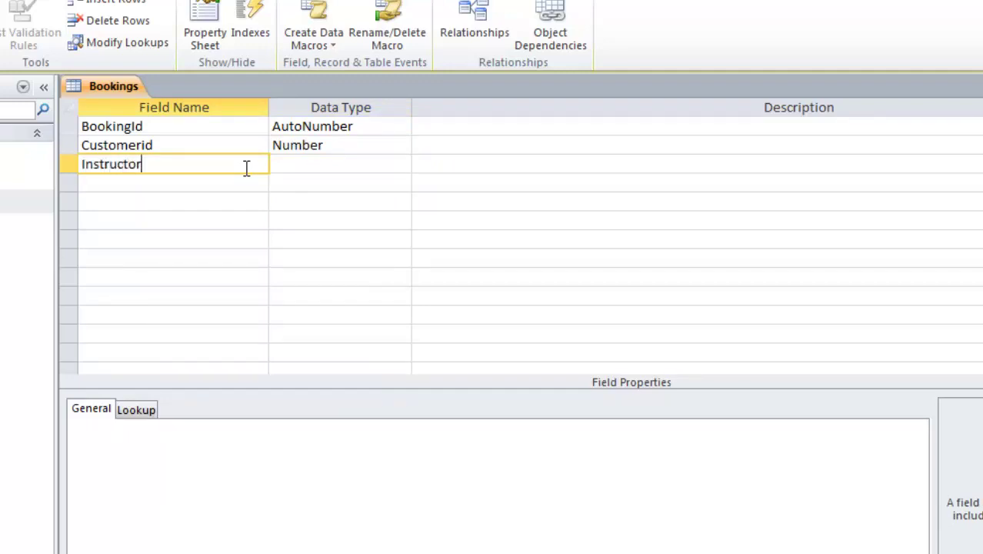
text(Id)
click(292, 164)
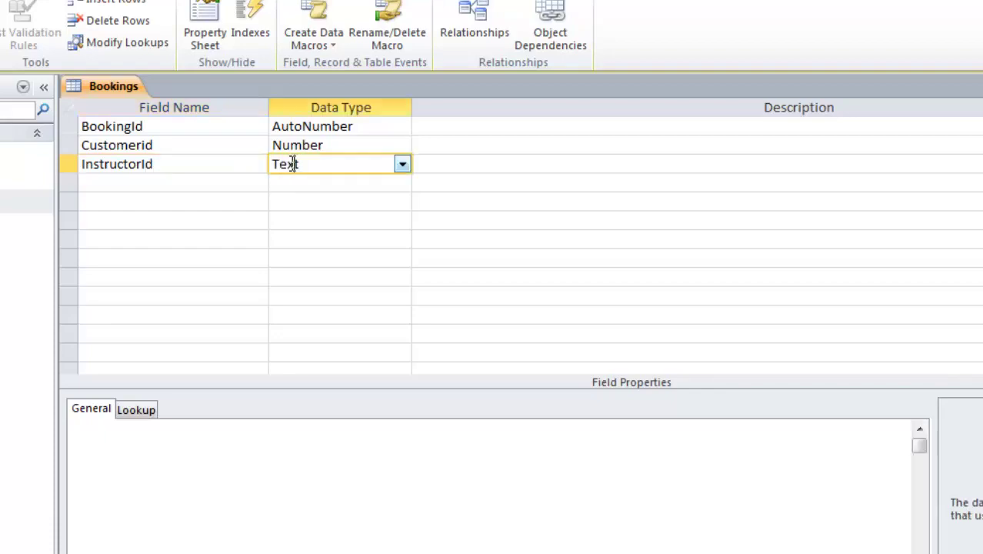
key(Tab)
click(401, 164)
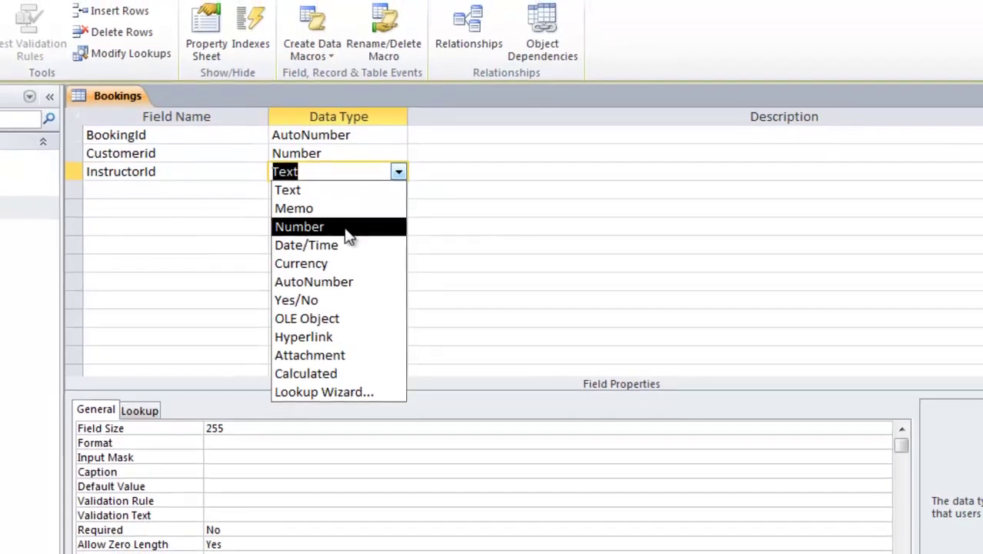
click(346, 227)
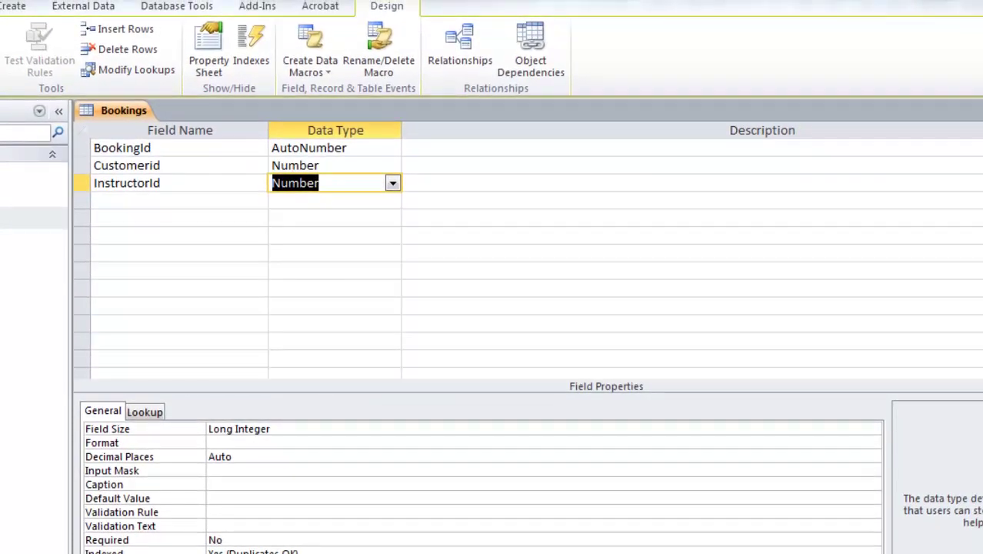
- Switch to the task PDF and read which items users must be able to select from a list for a ski lesson booking
key(alt+Tab)
scroll(344, 452, down, 2)
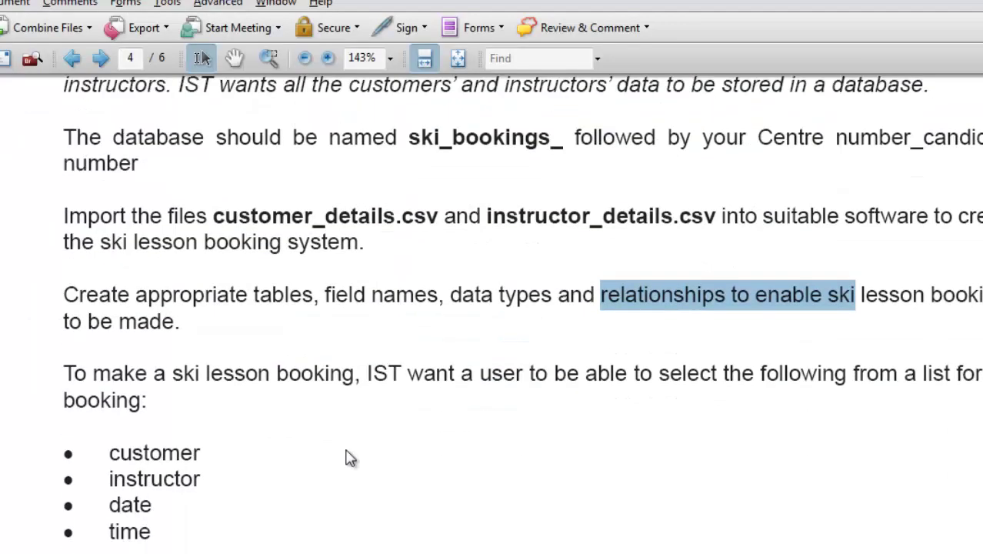
drag(144, 378, 364, 358)
drag(529, 373, 846, 373)
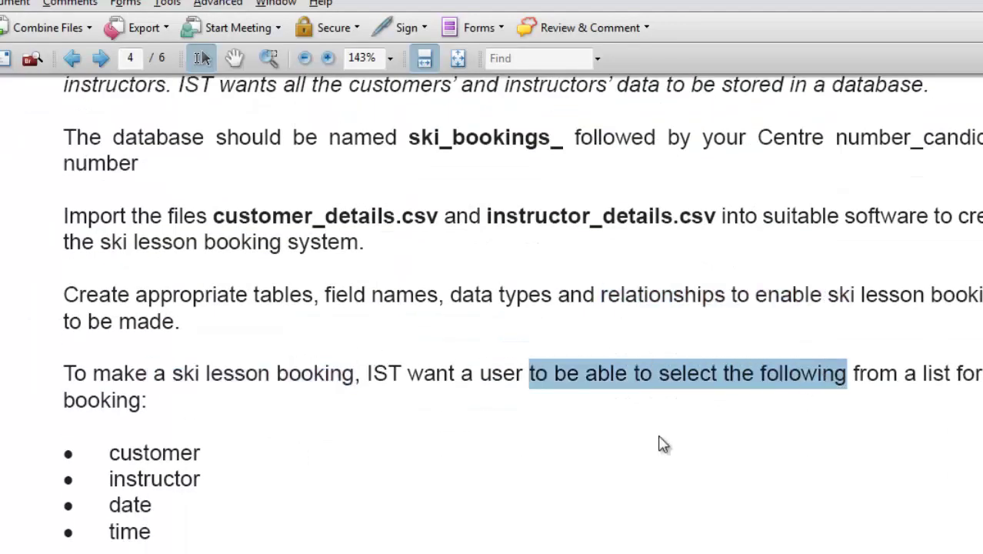
scroll(388, 462, down, 2)
drag(171, 362, 160, 387)
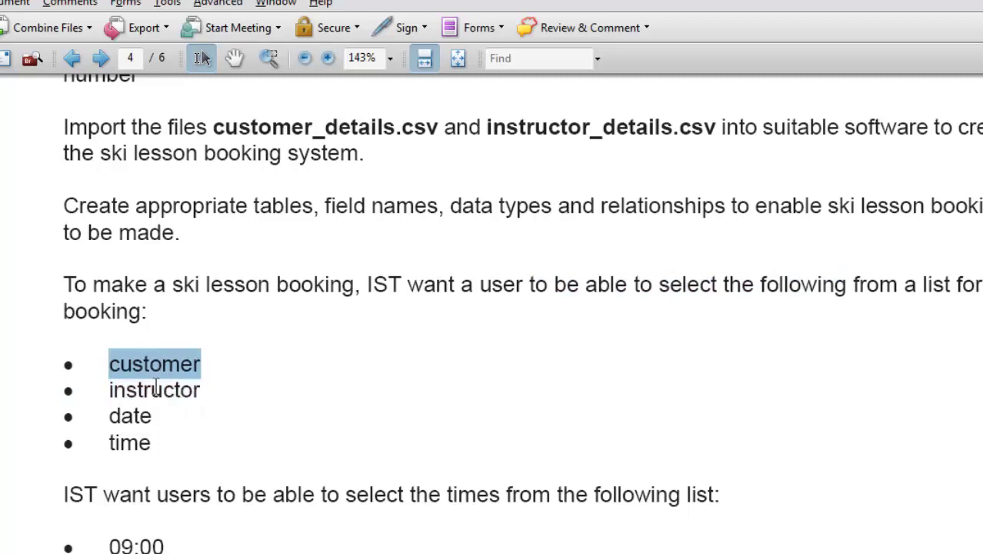
click(153, 404)
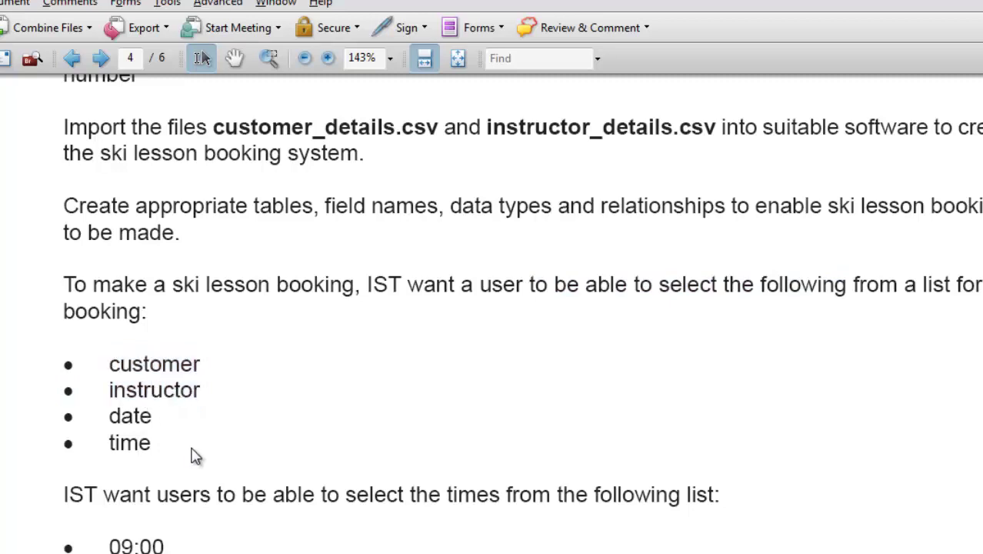
- Return to Access and add a field named Time below InstructorId in the Bookings table
key(alt+Tab)
click(154, 196)
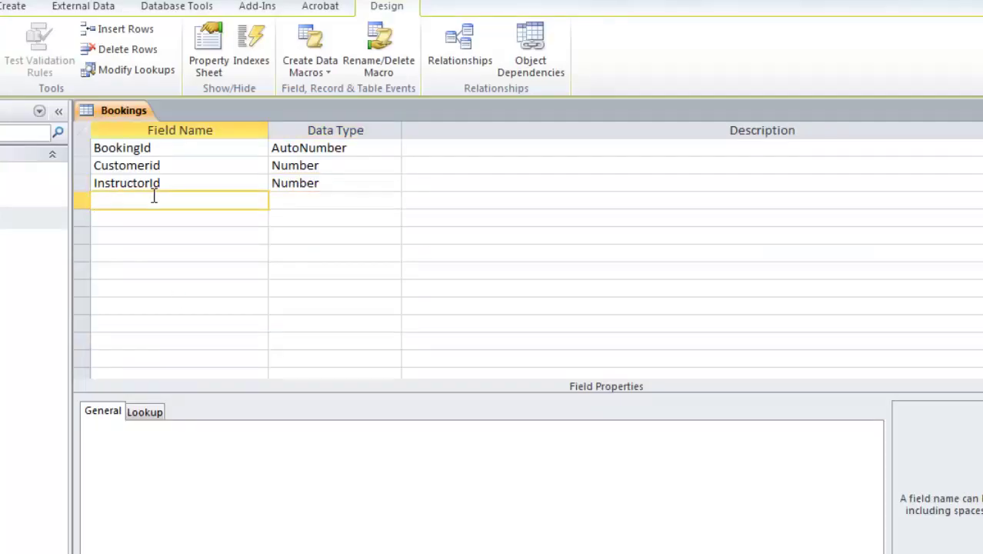
text(Time)
key(Tab)
key(alt+Tab)
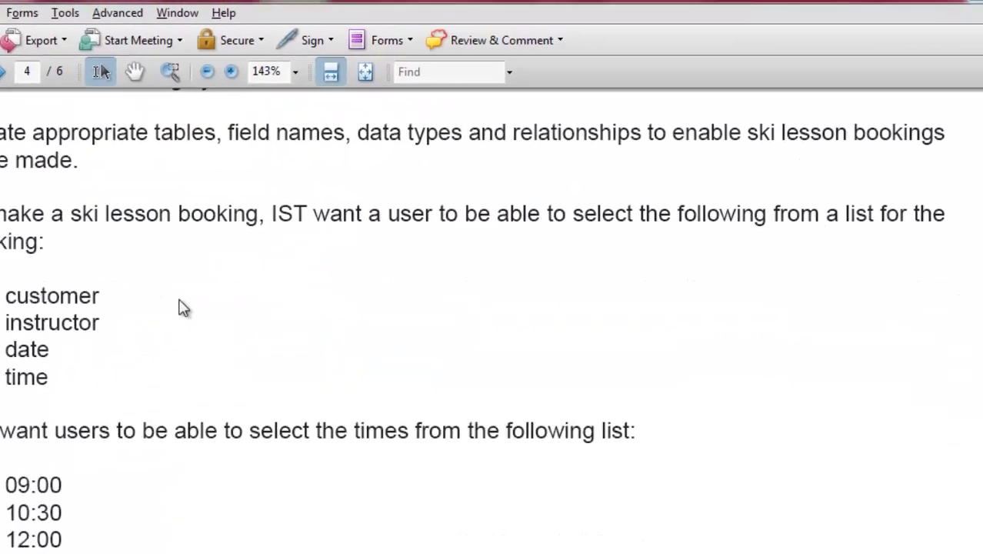
key(alt+Tab)
- Start the Lookup Wizard for the Time field and choose to enter the list values manually
click(216, 234)
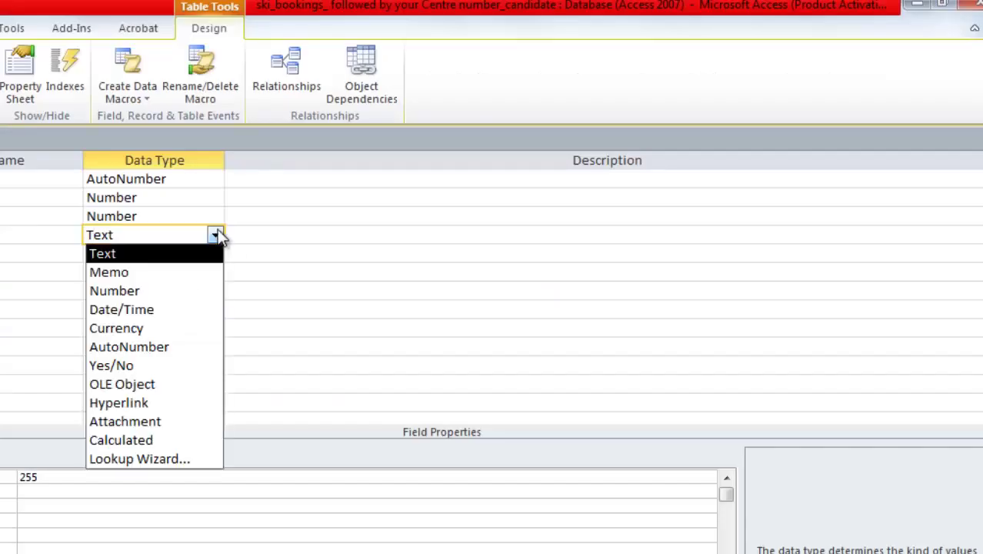
click(142, 460)
click(300, 255)
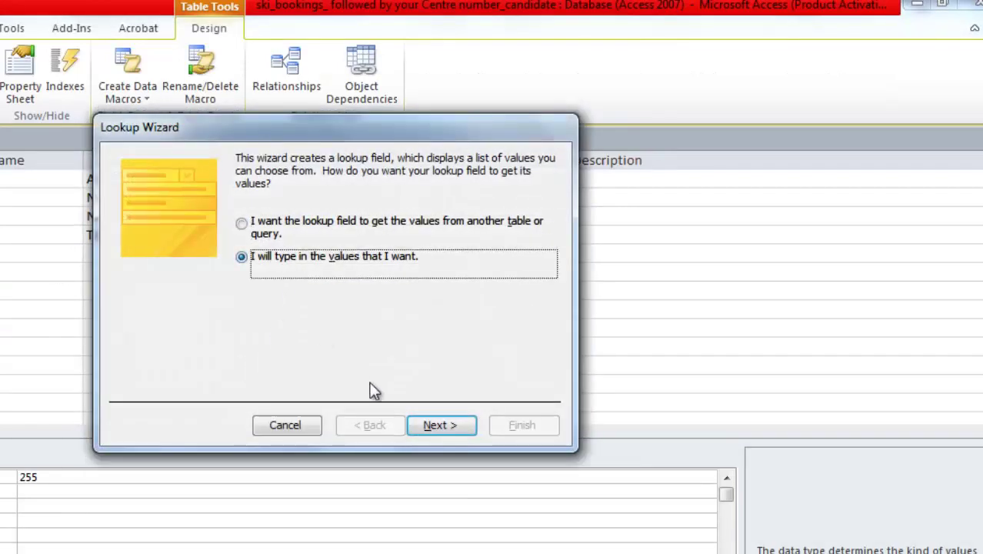
click(435, 426)
click(394, 427)
click(434, 425)
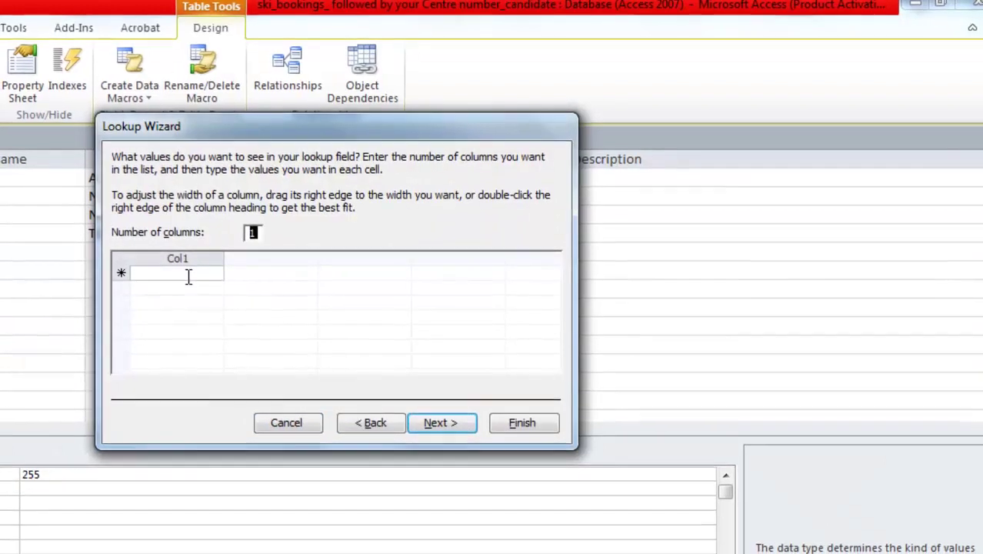
- Enter 09:00 and 10:30 as the first two values of the Time lookup list, consulting the task PDF
click(193, 275)
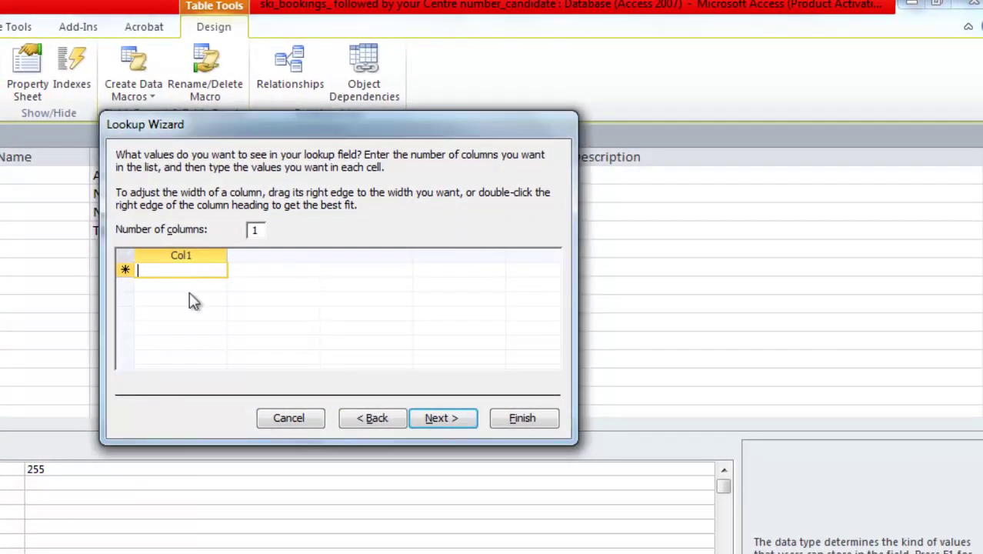
key(alt+Tab)
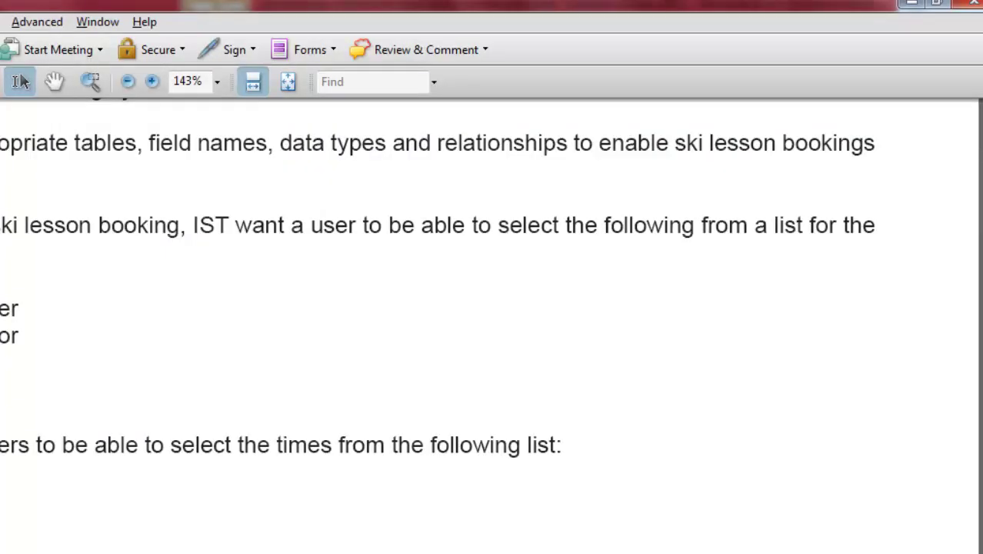
key(alt+Tab)
text(09:00)
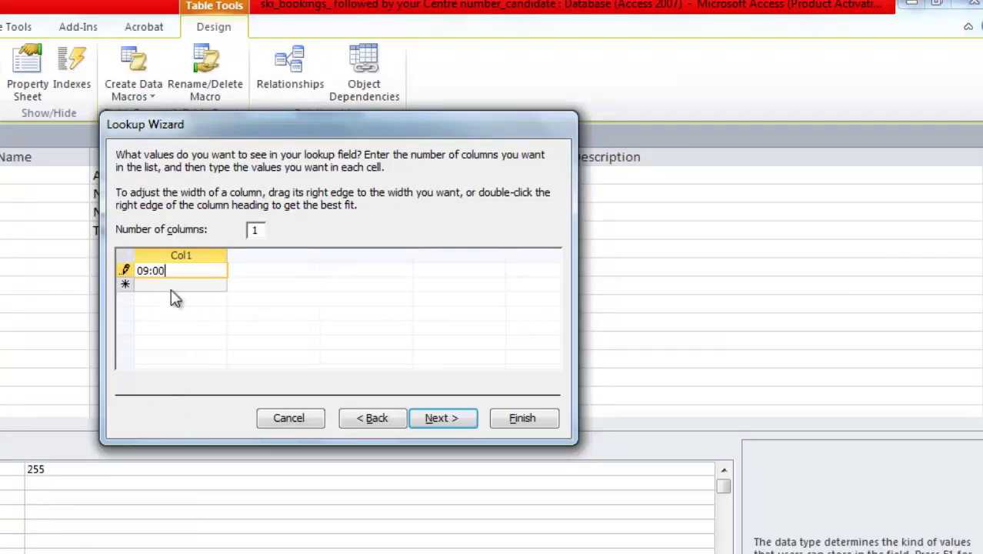
key(alt+Tab)
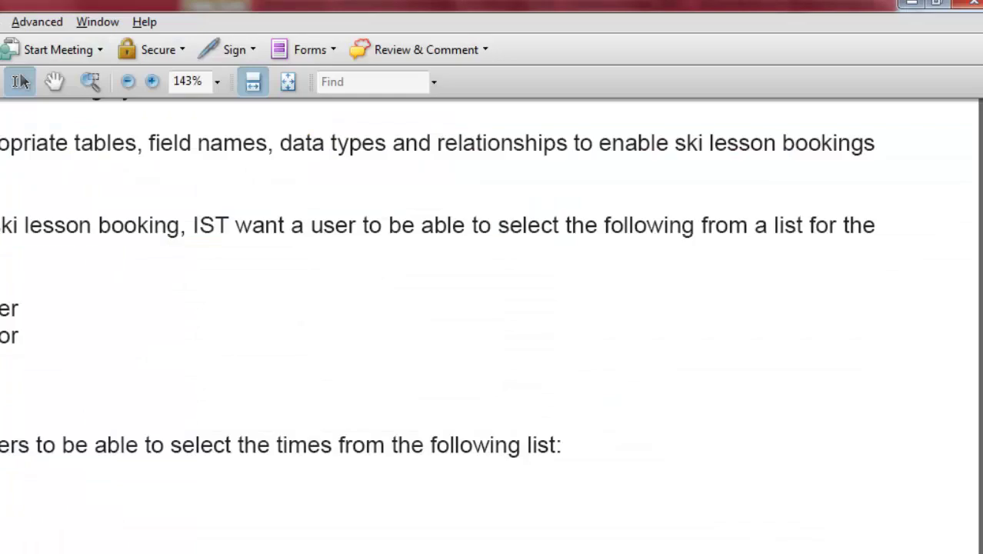
key(alt+Tab)
click(154, 285)
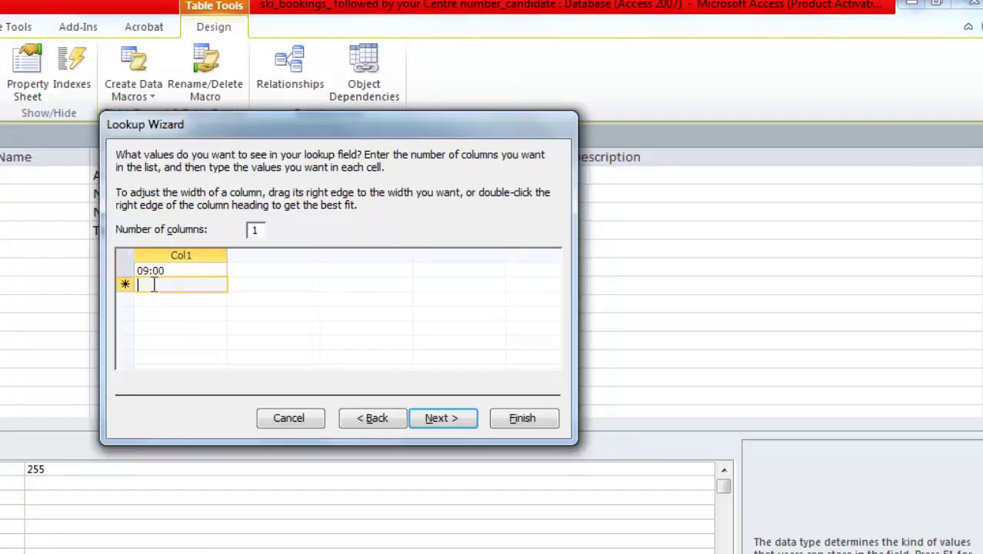
text(10:30)
- Add 12:00 and 14:30 as the third and fourth Time lookup values, consulting the task PDF
key(alt+Tab)
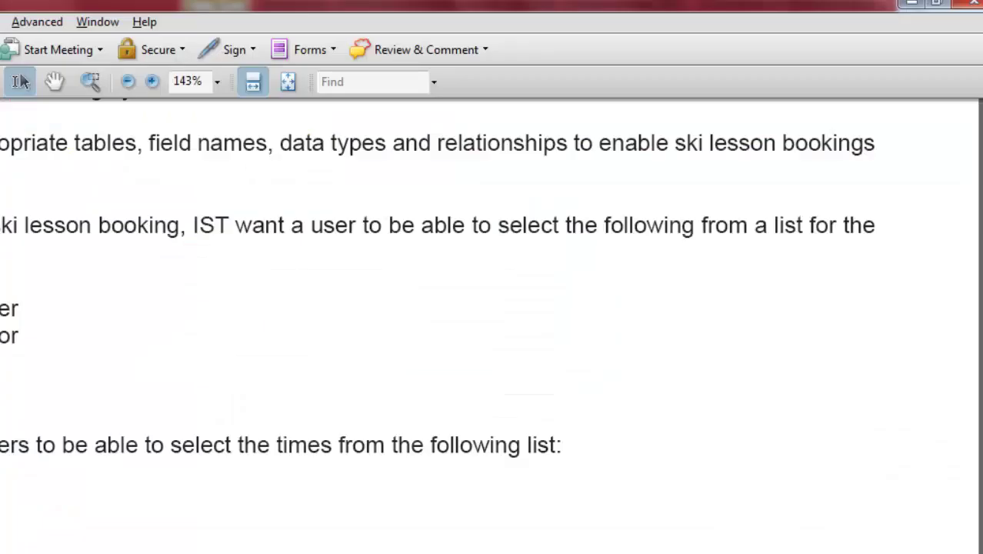
key(alt+Tab)
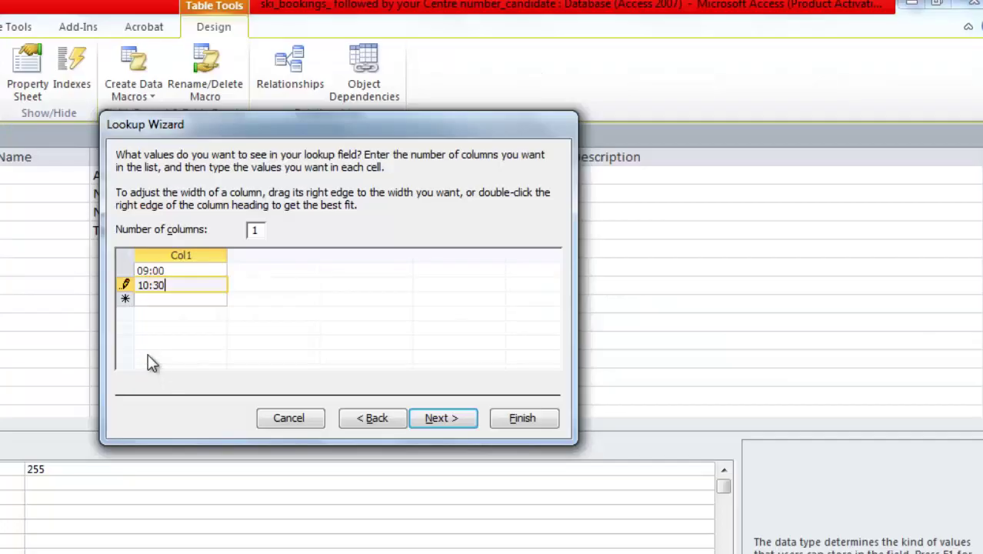
click(154, 299)
text(12:00)
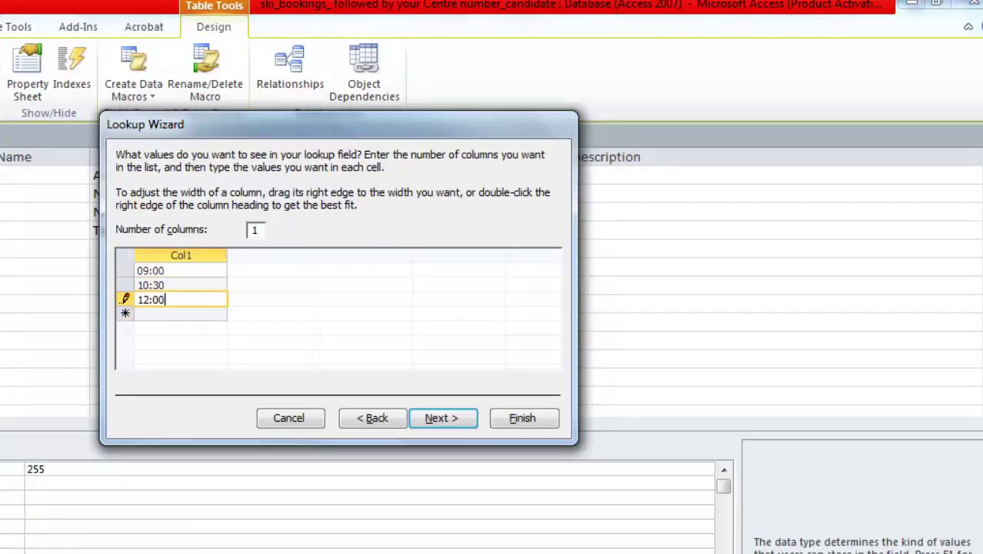
key(alt+Tab)
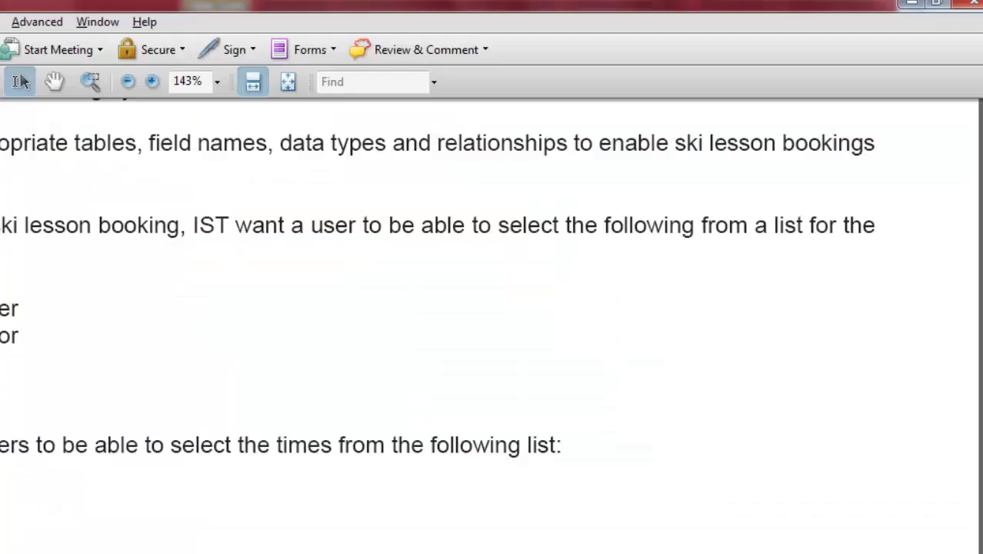
key(alt+Tab)
click(394, 233)
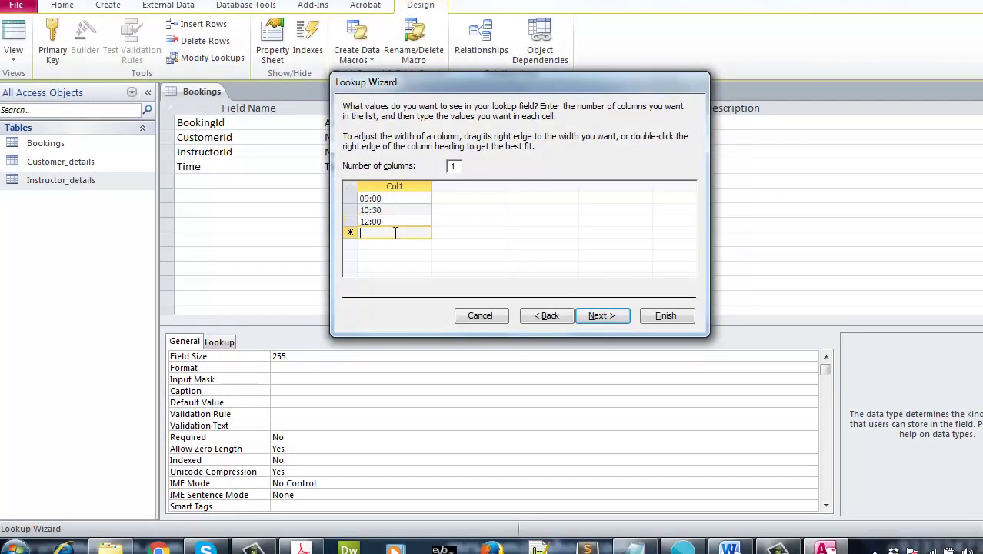
text(14:30)
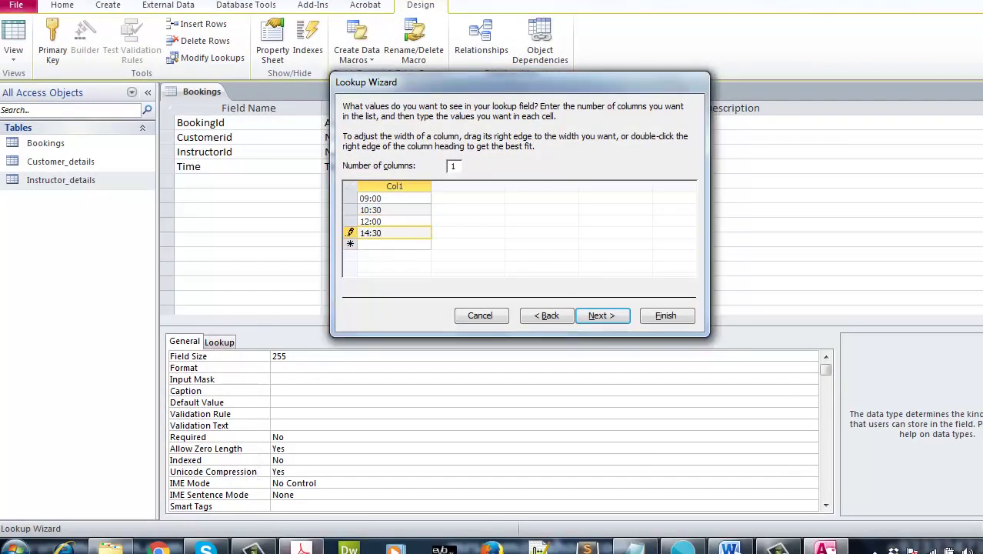
- Copy 16:00 from the times listed in the task PDF into the fifth row of the Time lookup list
key(alt+Tab)
drag(237, 469, 188, 472)
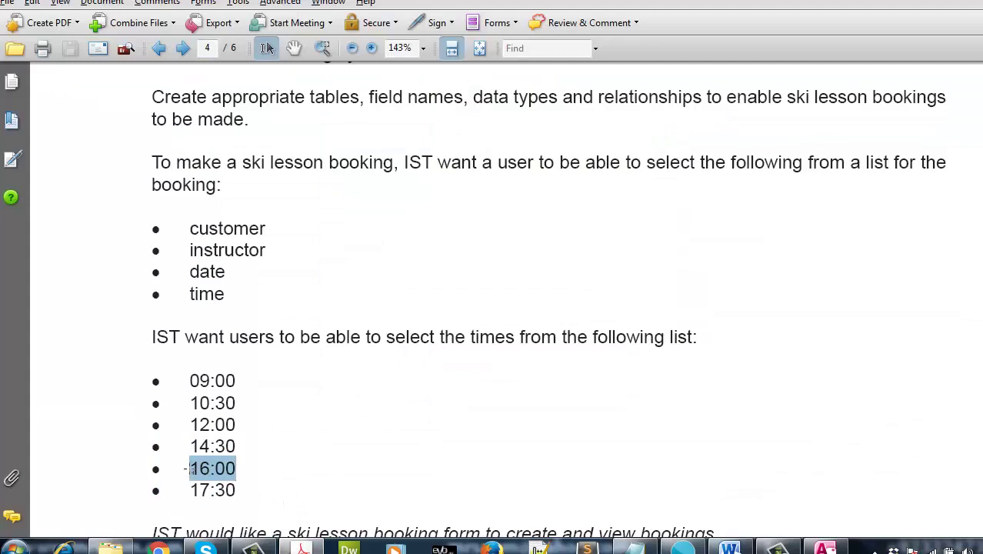
key(ctrl+c)
key(alt+Tab)
key(ctrl+v)
key(Escape)
key(Escape)
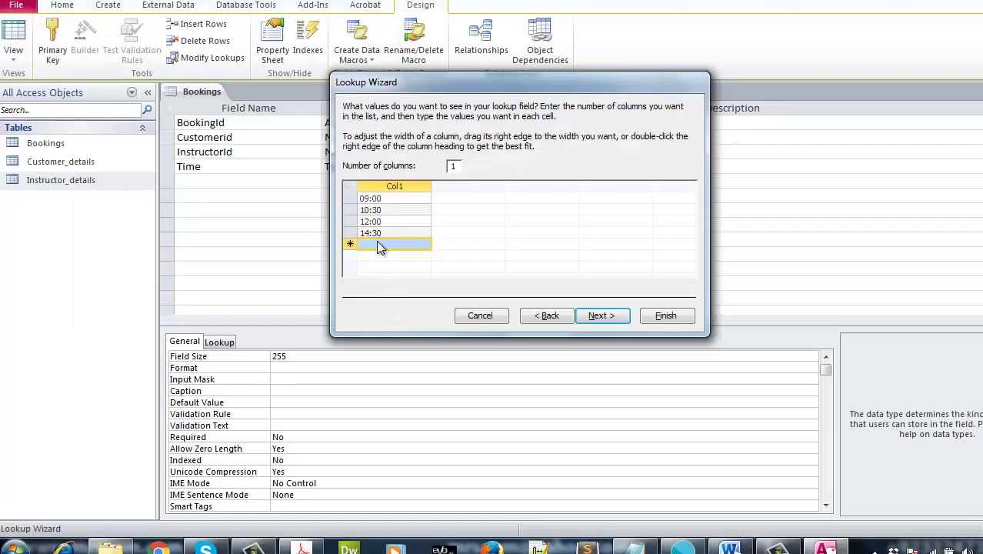
key(ctrl+v)
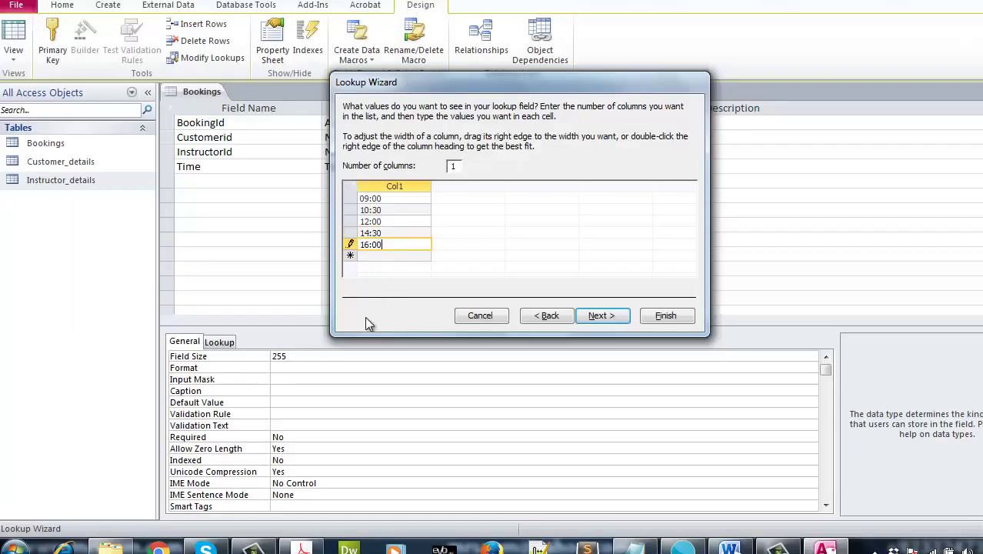
- Copy 17:30 from the task PDF into the sixth row of the lookup list and finish the wizard, keeping the label Time
key(alt+Tab)
drag(237, 496, 193, 494)
key(ctrl+c)
key(alt+Tab)
click(383, 256)
key(ctrl+v)
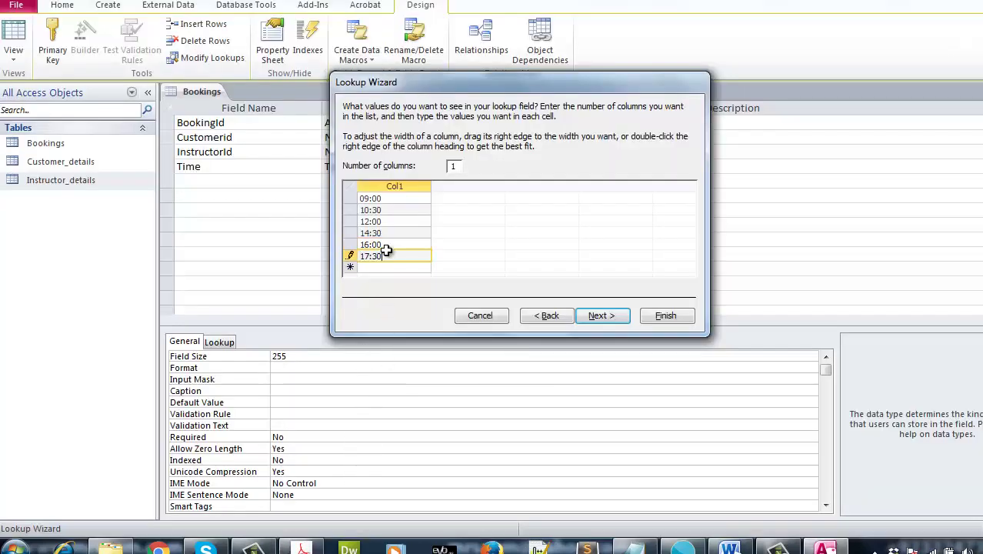
click(601, 316)
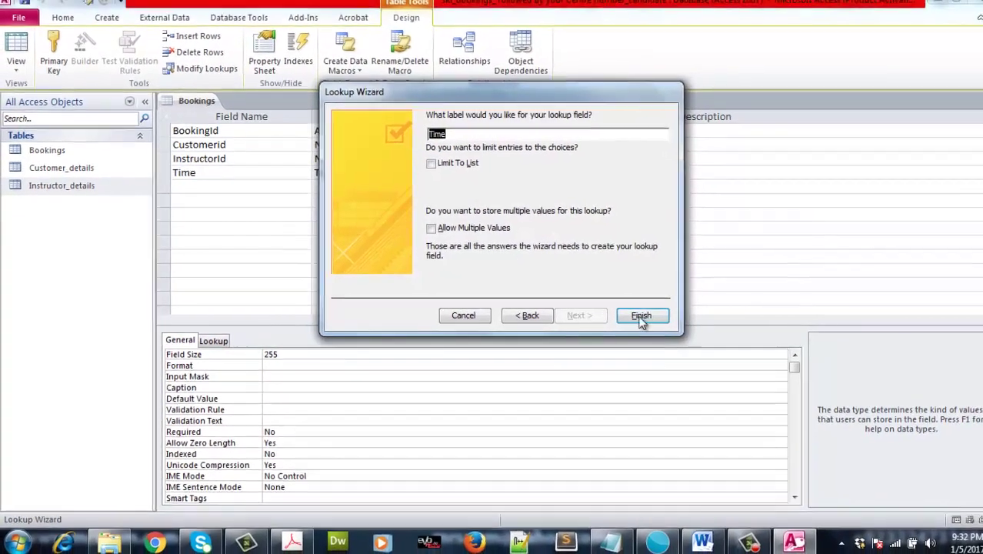
click(665, 315)
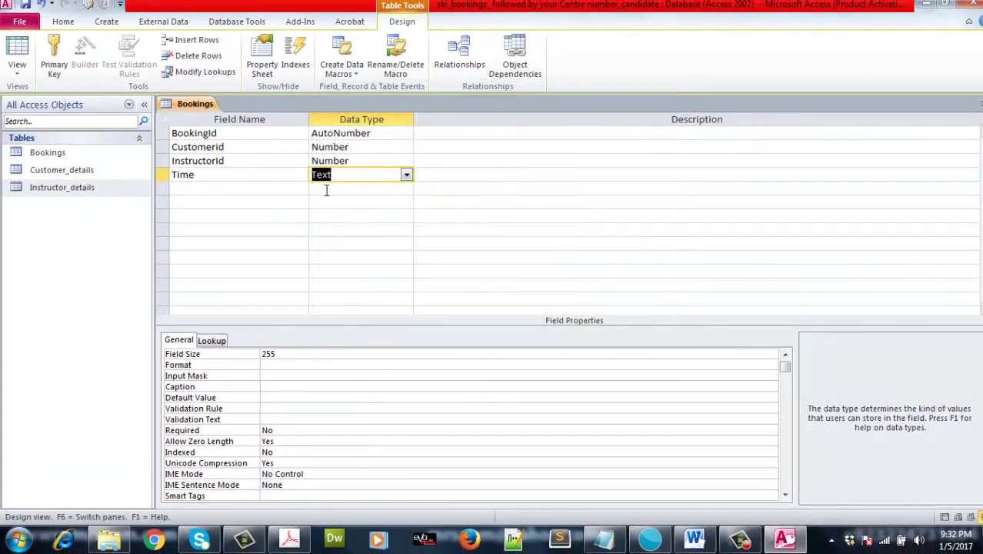
- Add a Date field below Time in the Bookings table, accepting the reserved name, with the Date/Time data type
click(258, 189)
text(Date)
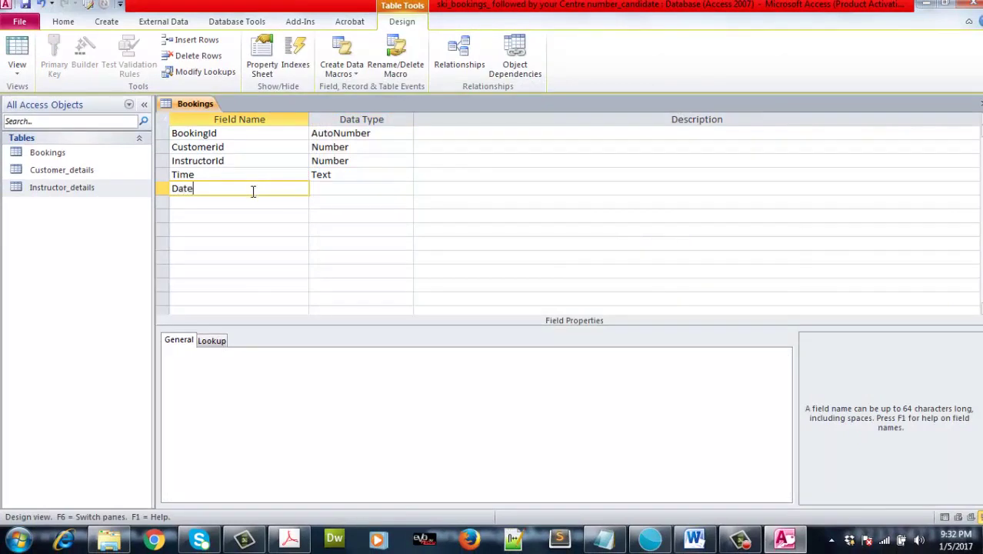
key(Tab)
click(439, 313)
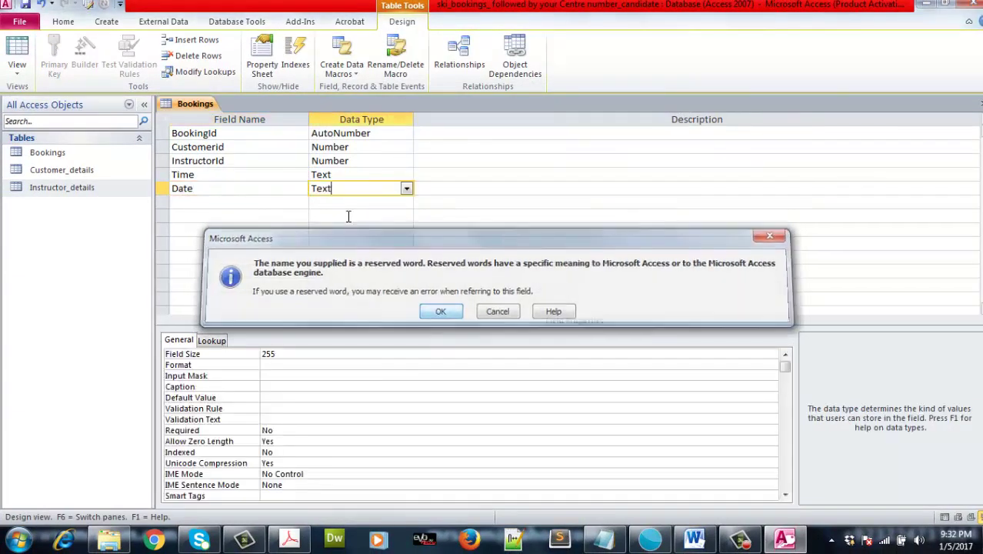
click(405, 189)
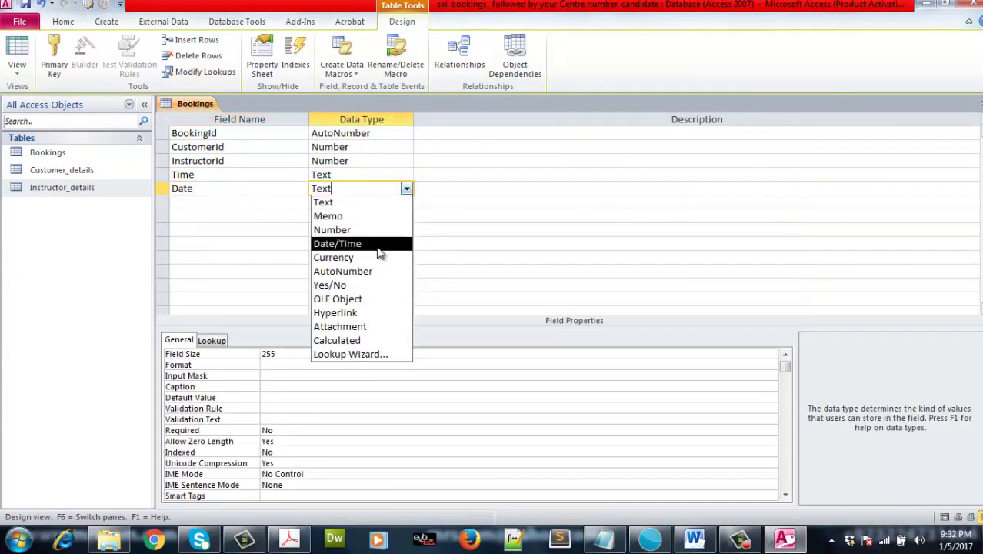
click(378, 244)
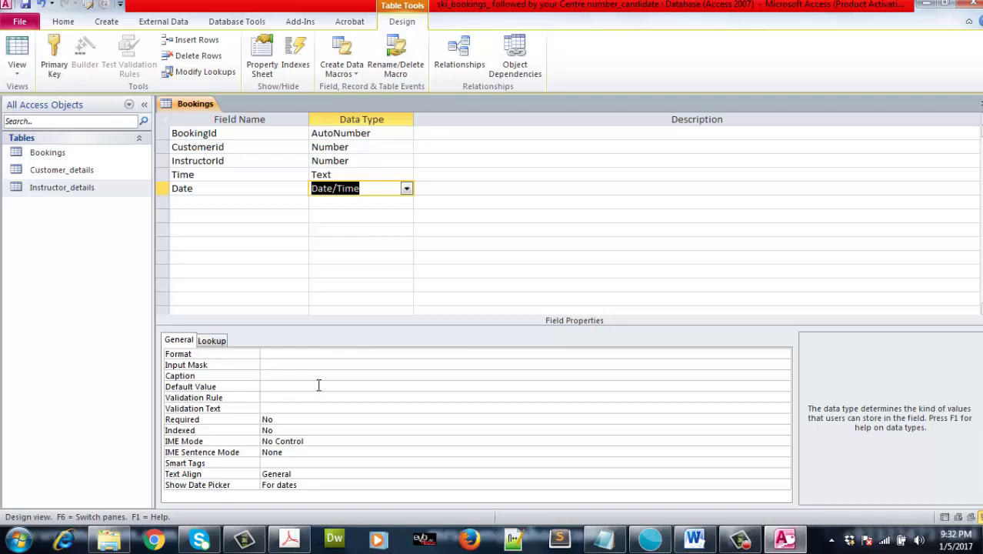
- Set the Date field's display format to Short Date
click(288, 353)
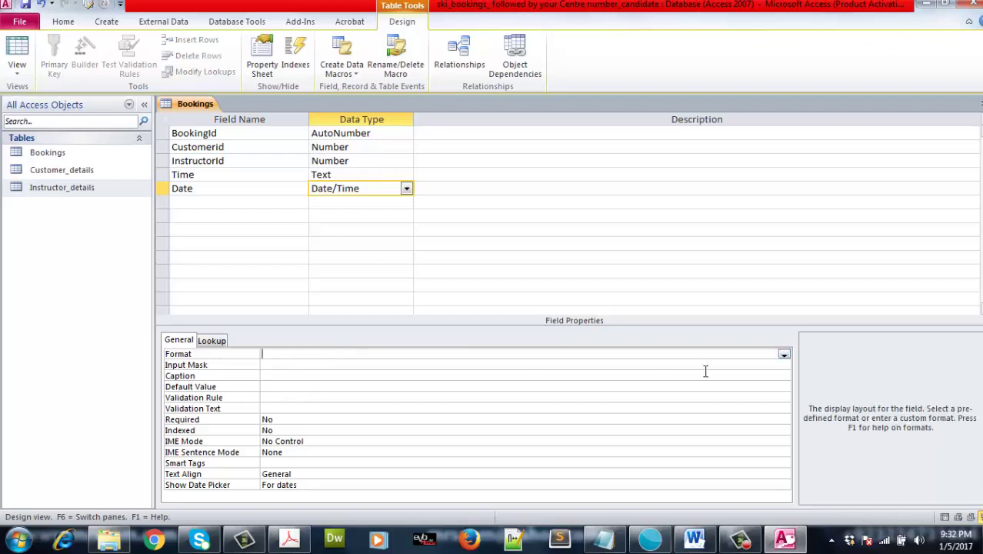
click(784, 356)
click(672, 395)
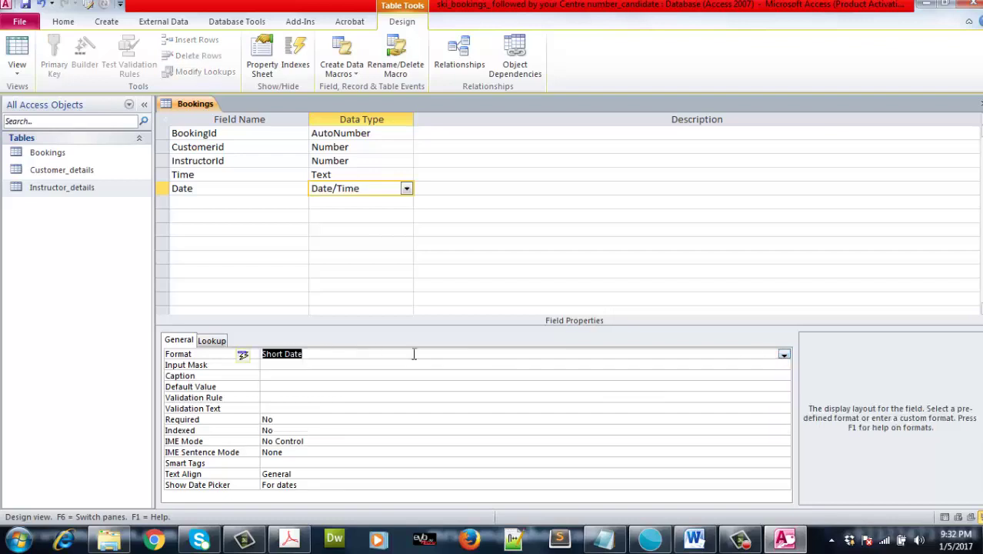
click(313, 366)
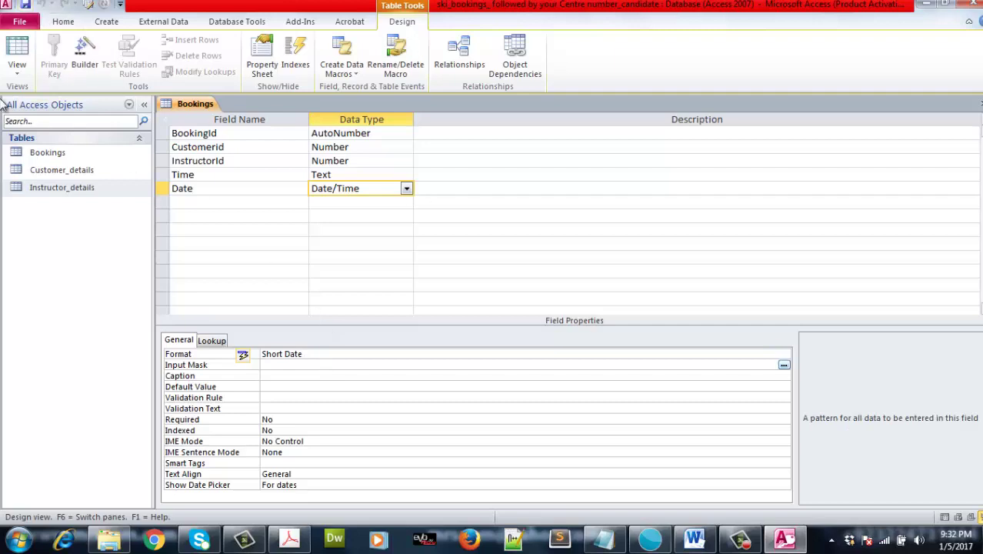
- Show the Bookings table in Datasheet view and select the Customerid cell of the new record
click(16, 74)
click(28, 94)
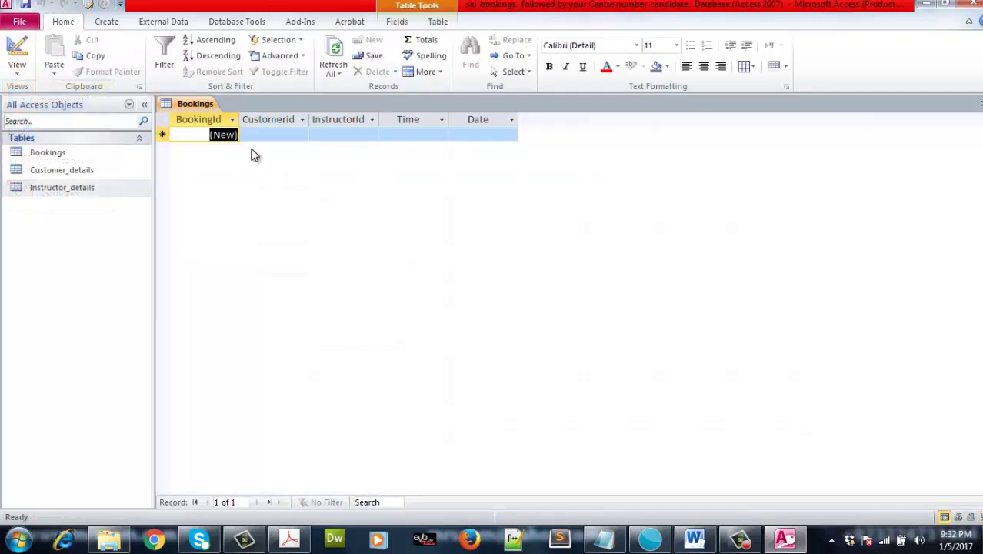
click(280, 132)
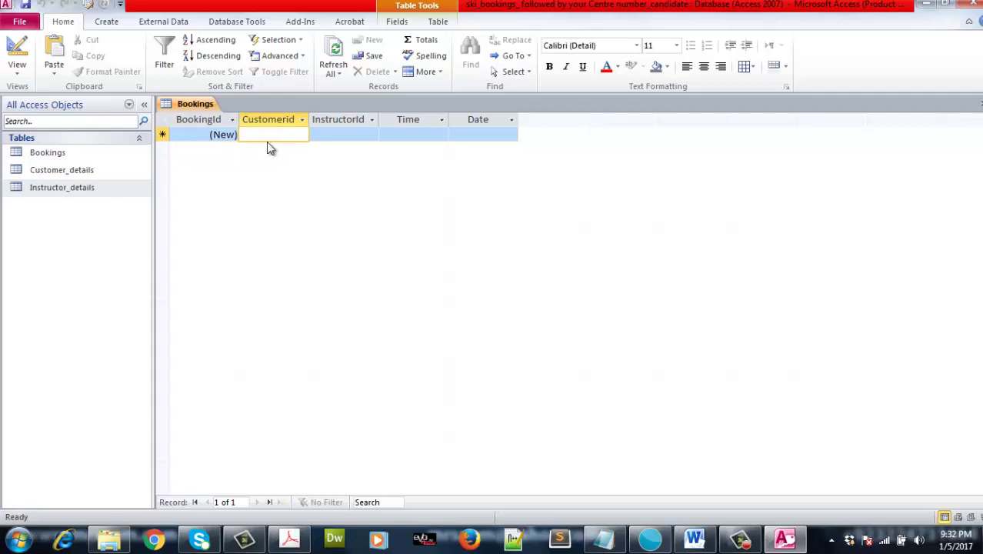
- Show the Bookings table in Design view and select the data type of the Customerid field
click(17, 70)
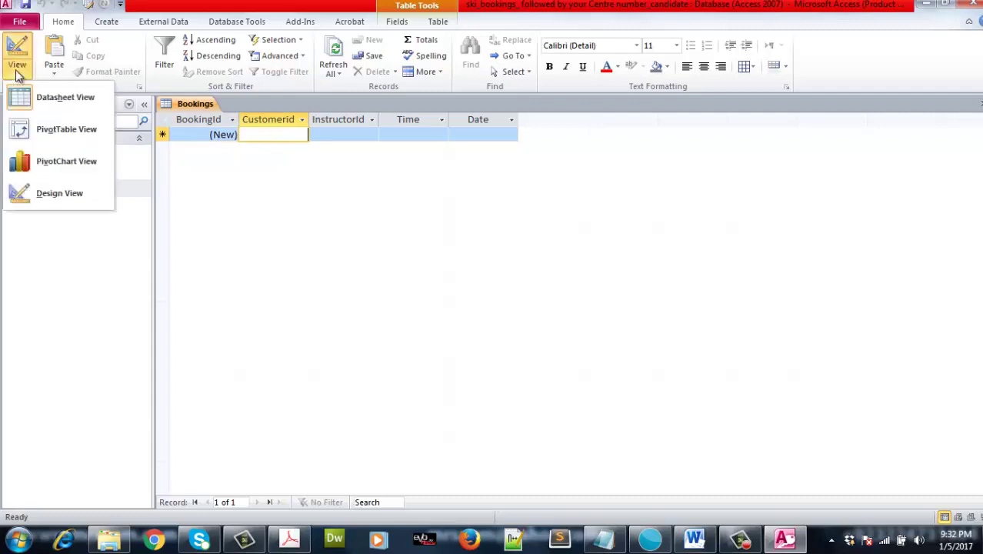
click(54, 191)
click(376, 149)
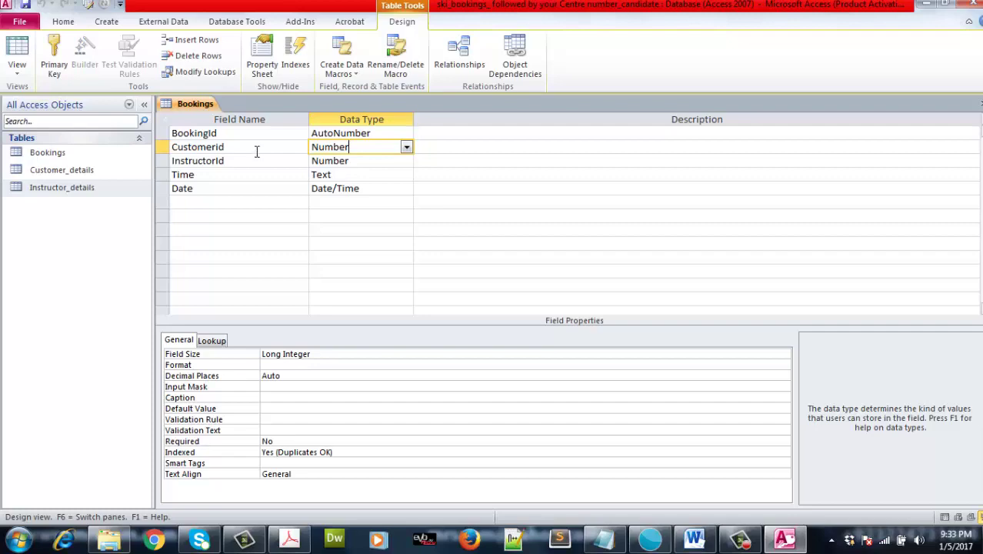
- Switch to the task PDF and review the ski lesson booking requirements, from the table design through the times list to the booking form
click(289, 539)
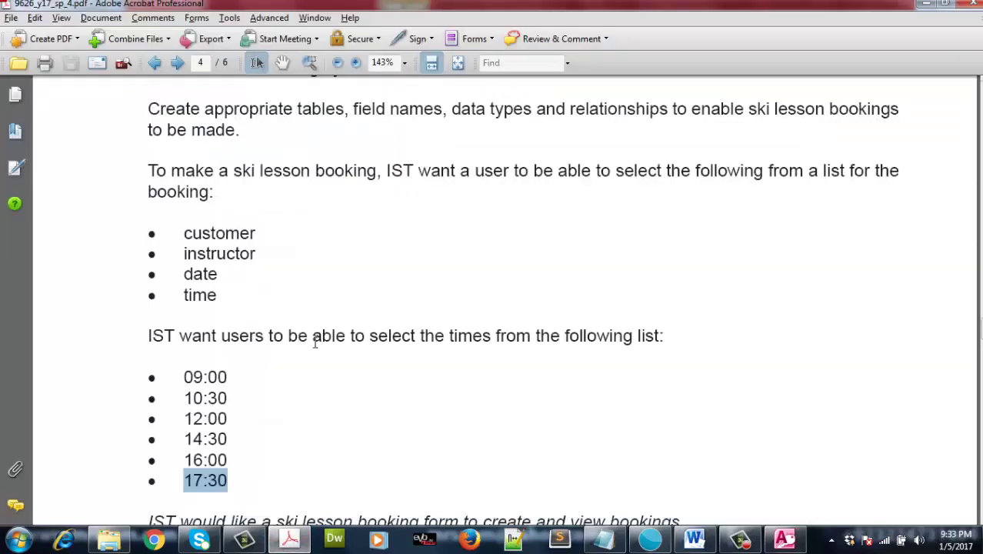
scroll(324, 283, up, 2)
click(356, 184)
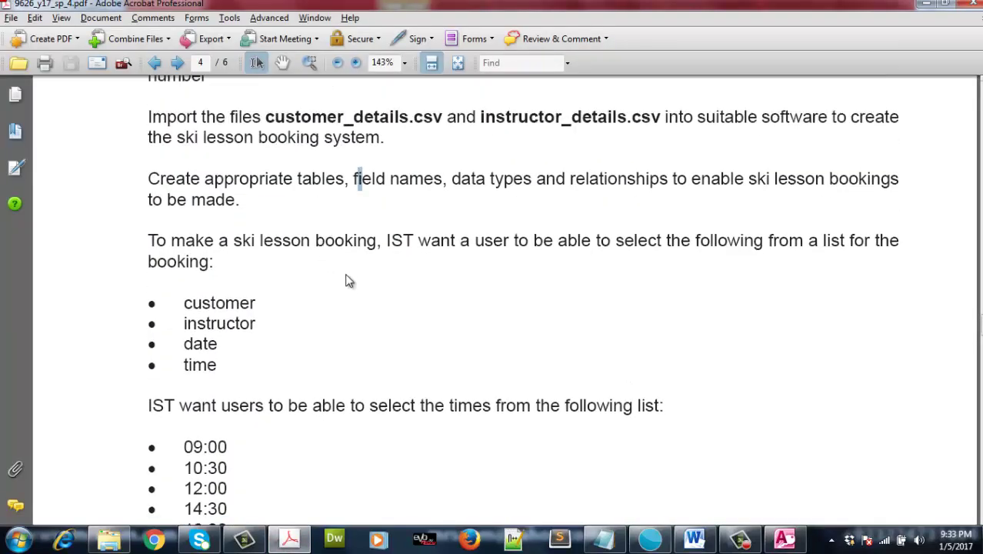
scroll(344, 288, down, 3)
drag(177, 307, 264, 305)
scroll(400, 317, down, 6)
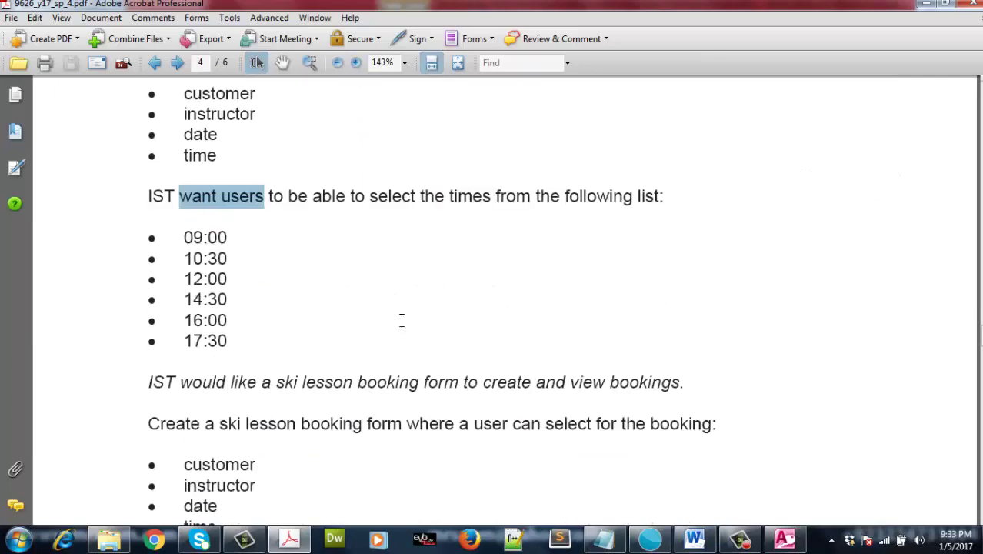
scroll(215, 350, down, 2)
- Read the requirement that restricts the list of available instructors to those matching the customer's level
drag(210, 358, 368, 358)
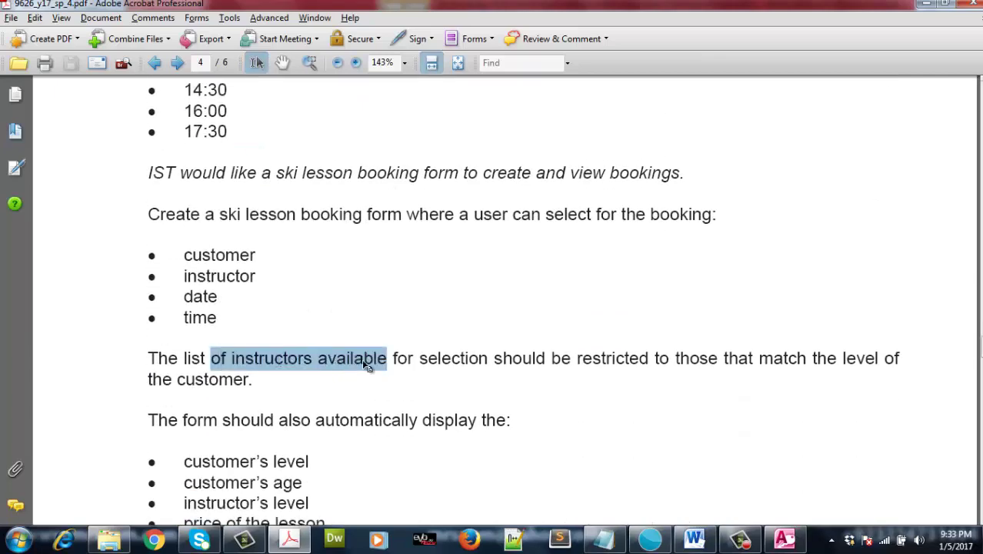
click(296, 359)
drag(210, 358, 312, 362)
scroll(437, 337, down, 2)
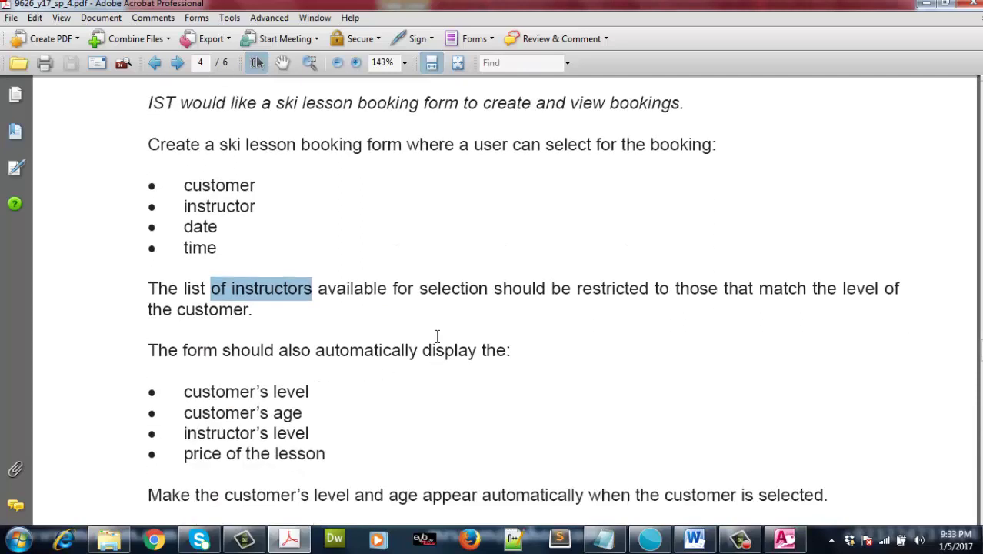
click(231, 288)
drag(232, 289, 323, 288)
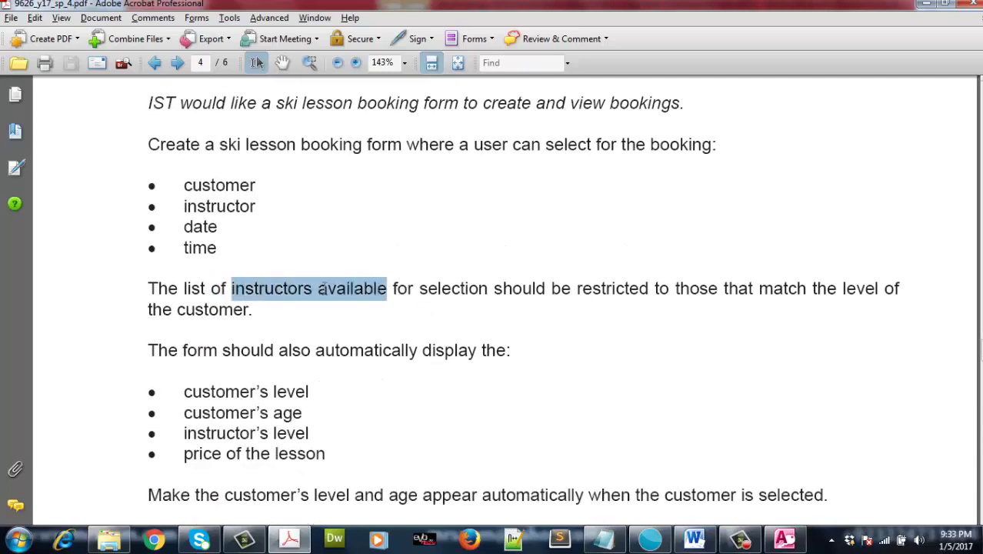
drag(441, 295, 714, 302)
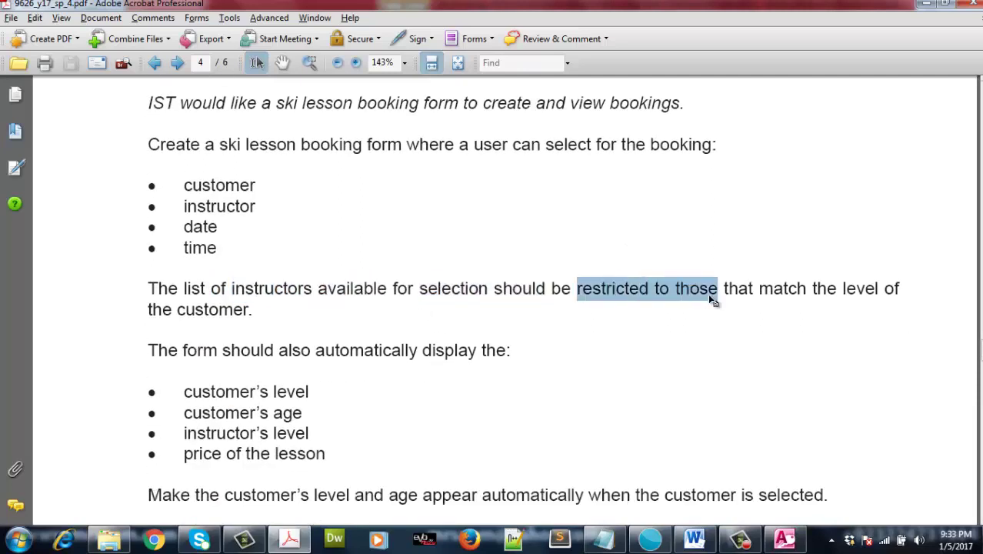
scroll(615, 328, down, 2)
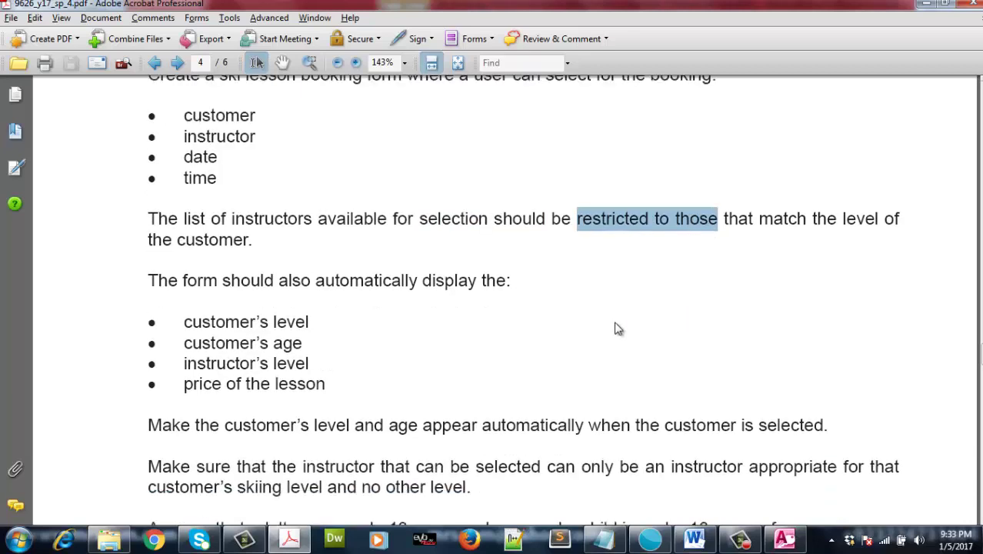
- Read which customer, instructor and lesson price details the booking form should display automatically
drag(278, 283, 430, 282)
drag(205, 323, 272, 322)
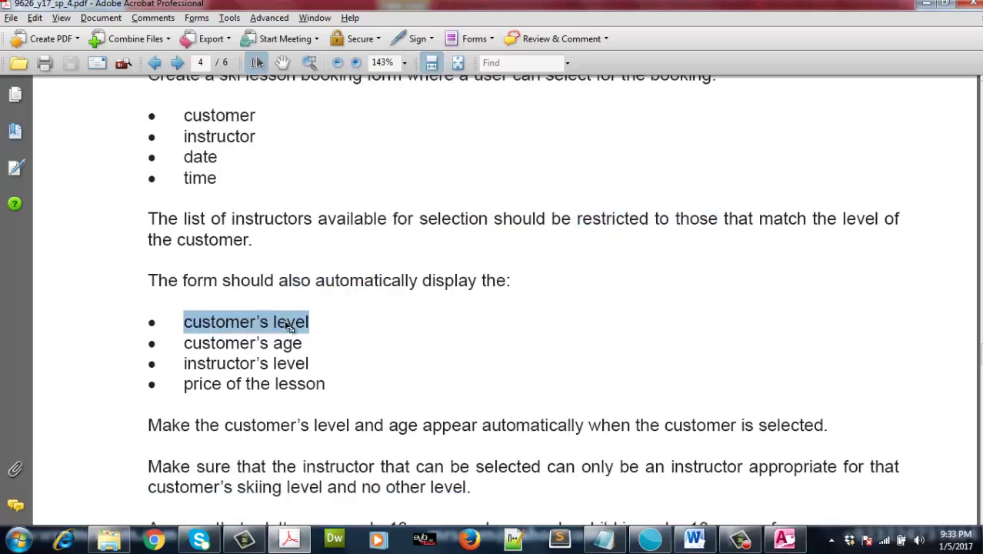
drag(216, 342, 297, 350)
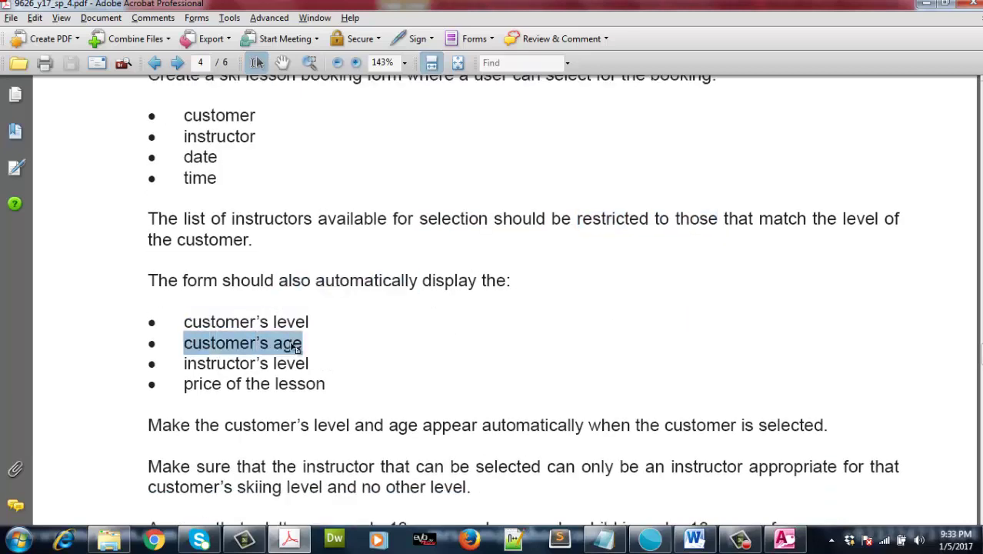
drag(211, 364, 308, 389)
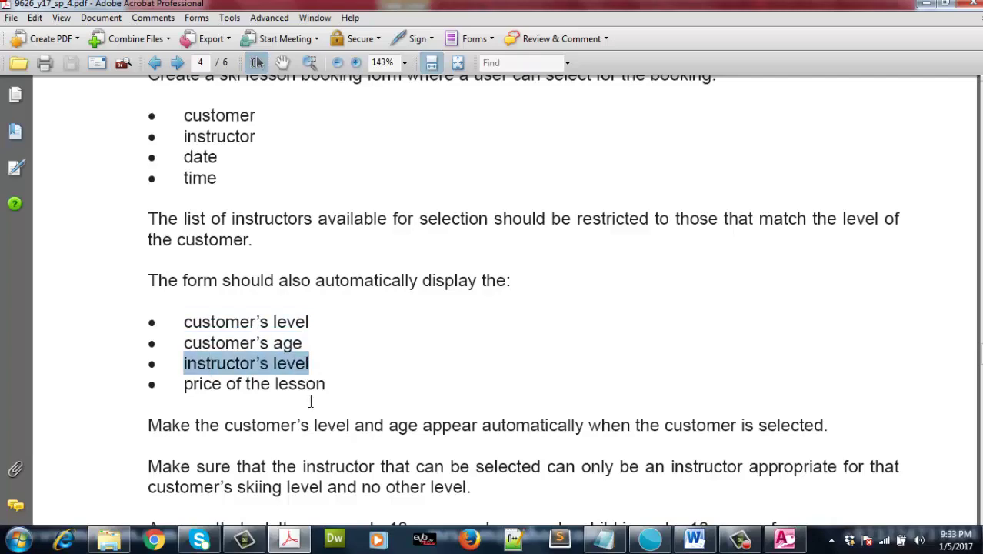
click(264, 384)
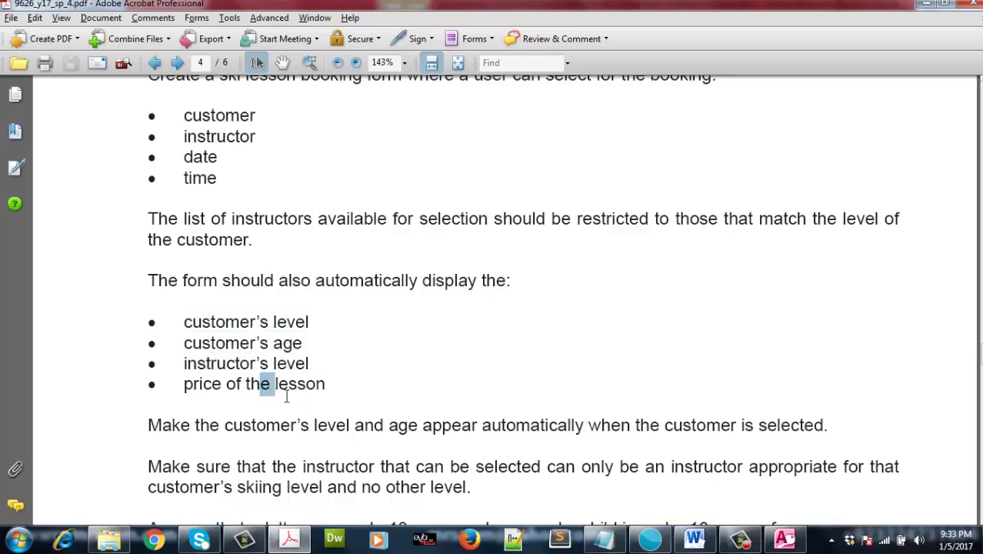
scroll(289, 403, down, 3)
- Go back to the ski lesson booking paragraph and read which items users must be able to select from a list
scroll(289, 402, up, 8)
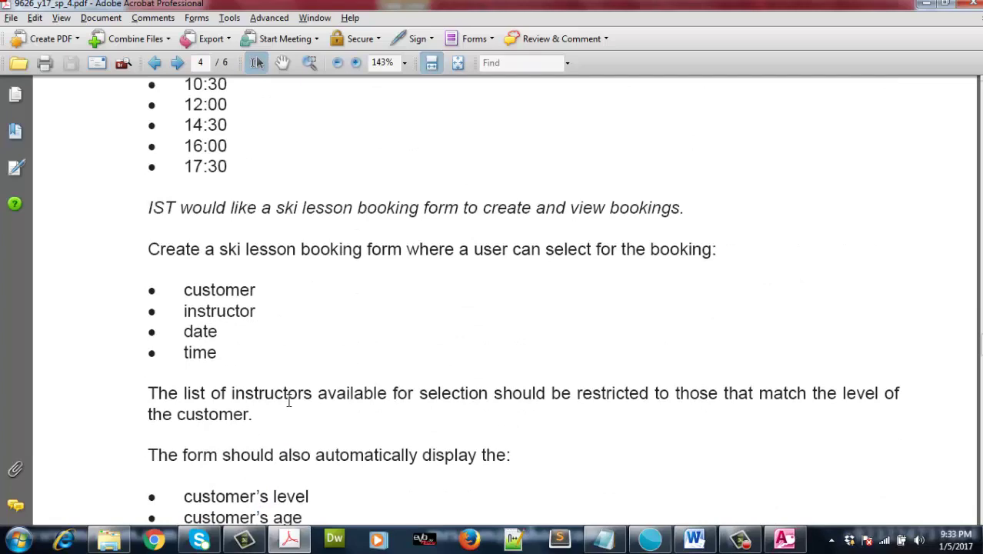
scroll(328, 408, up, 5)
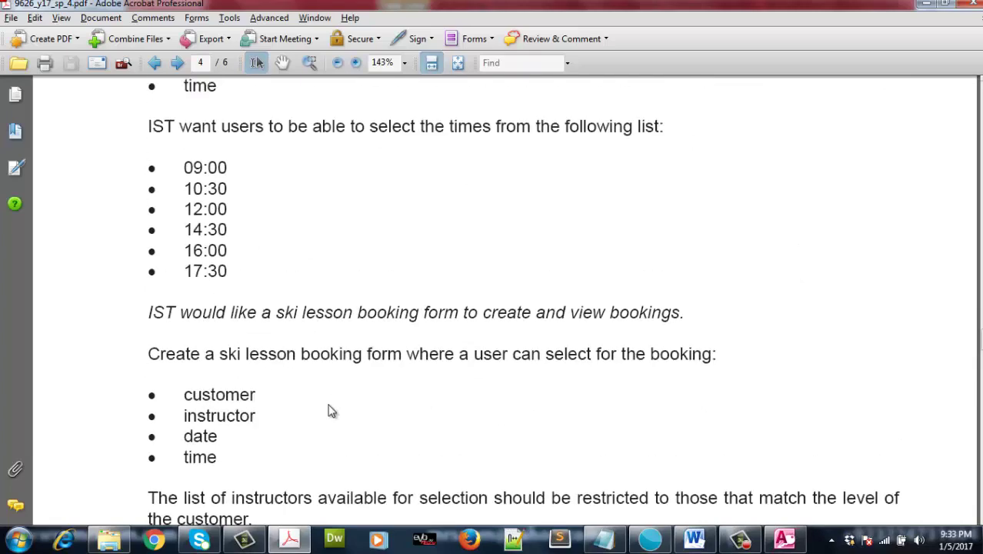
scroll(328, 409, up, 2)
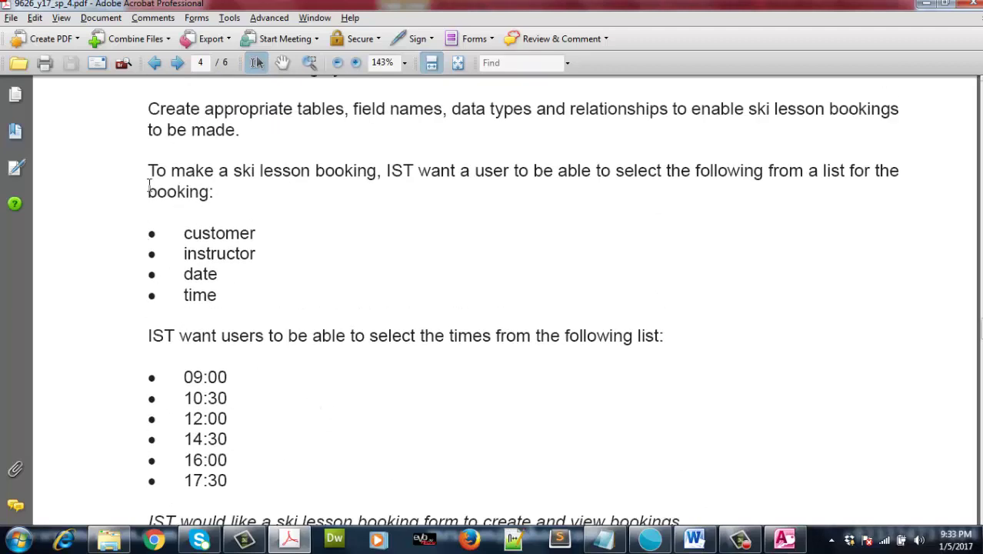
drag(149, 171, 197, 172)
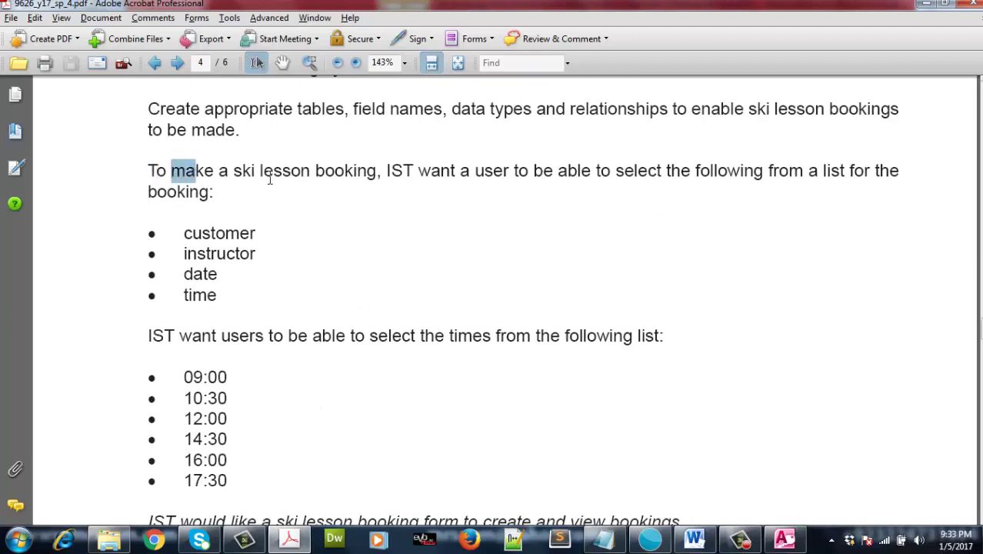
drag(383, 171, 403, 173)
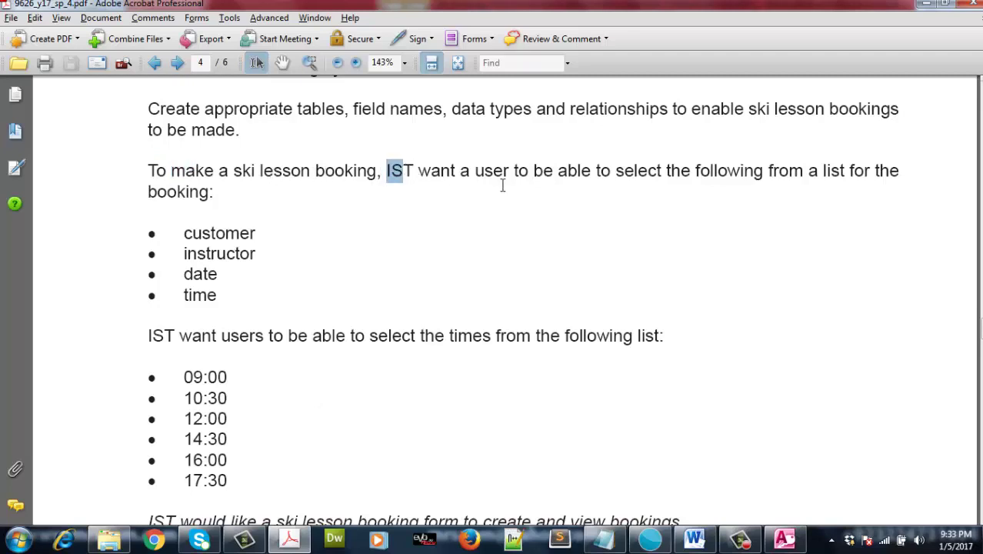
drag(768, 171, 845, 171)
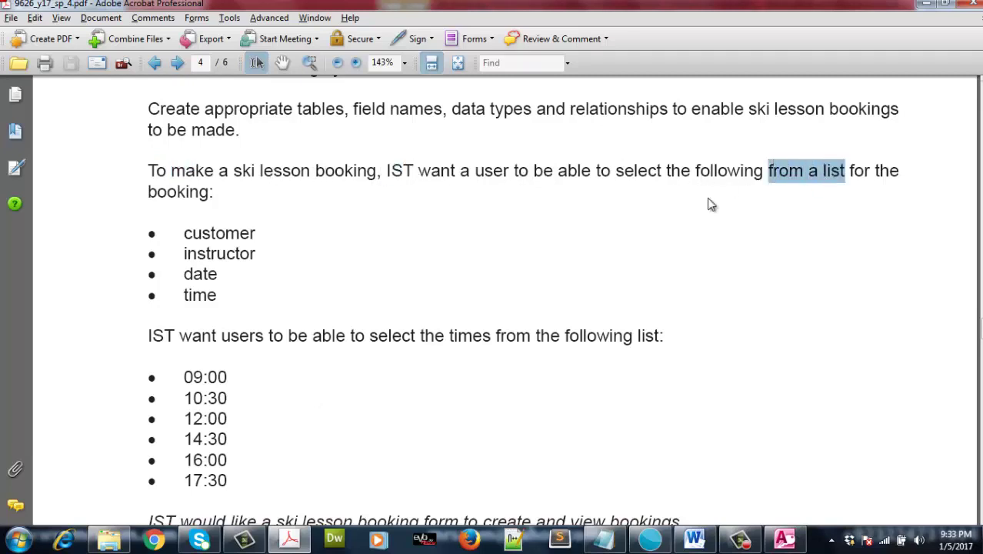
scroll(709, 204, up, 1)
drag(215, 226, 163, 238)
click(256, 274)
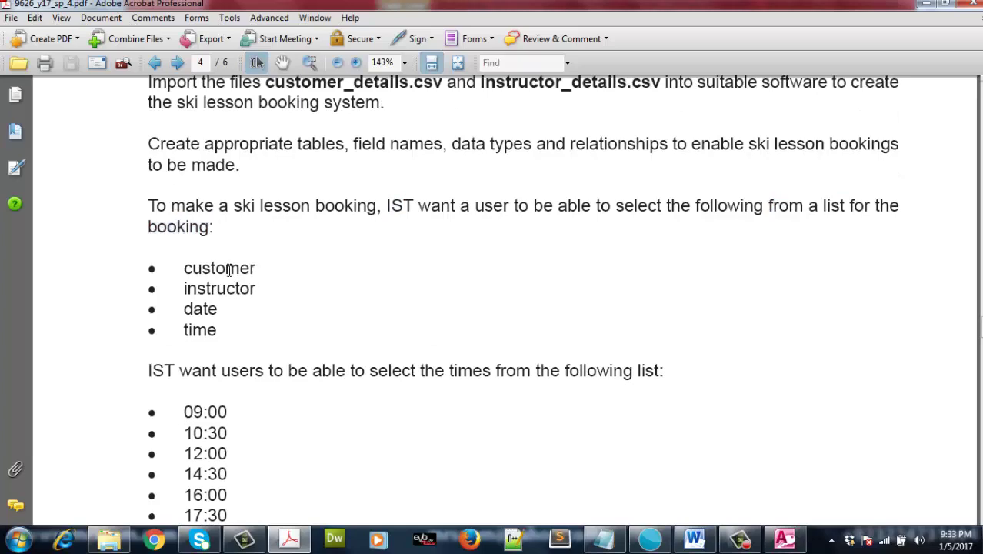
drag(235, 288, 207, 290)
- Return to Access, check the Customerid field of Bookings in Datasheet view, and go back to Design view
key(alt+Tab)
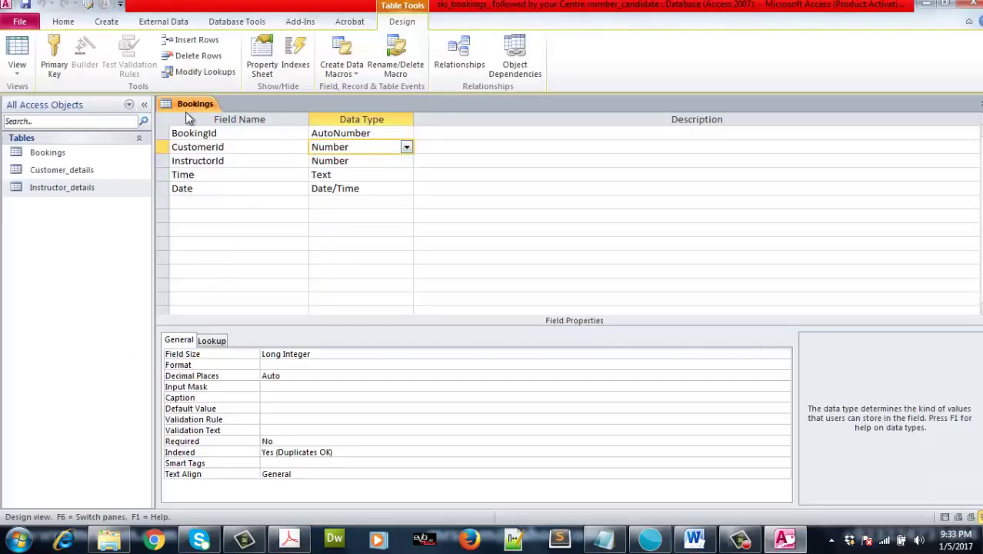
click(270, 144)
click(13, 73)
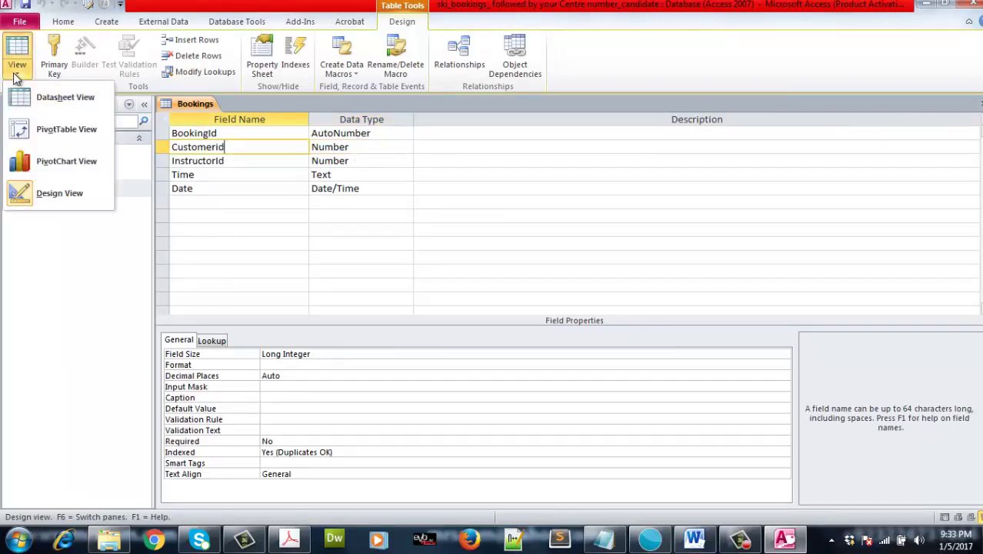
click(42, 96)
click(283, 138)
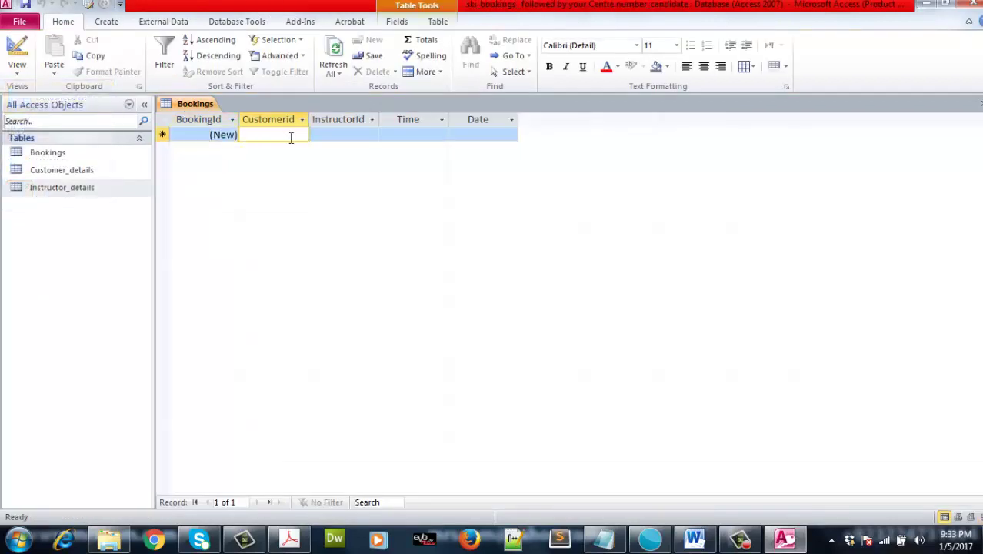
click(15, 72)
click(51, 197)
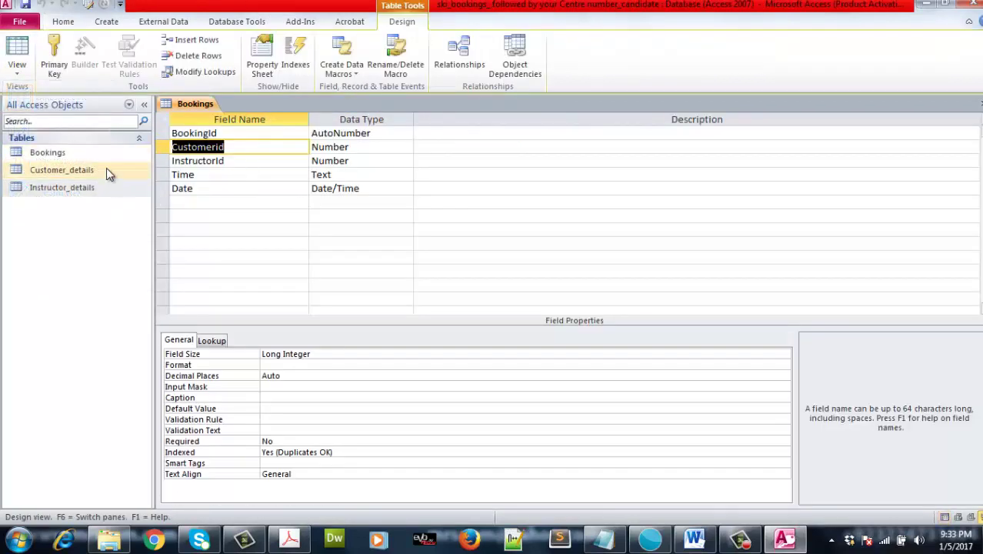
- Open the Customer_details table, examine its columns, and close it again
double_click(106, 170)
drag(215, 119, 364, 125)
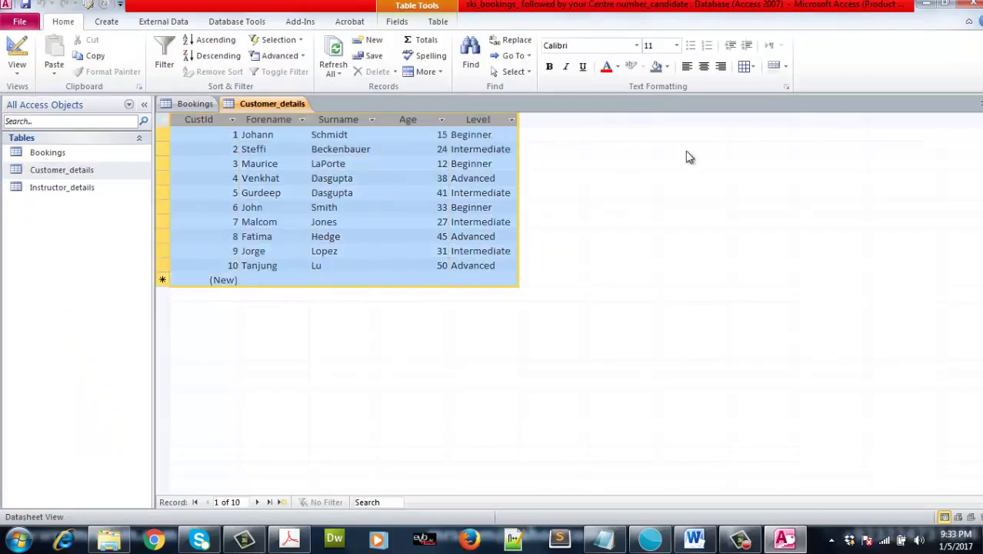
click(978, 104)
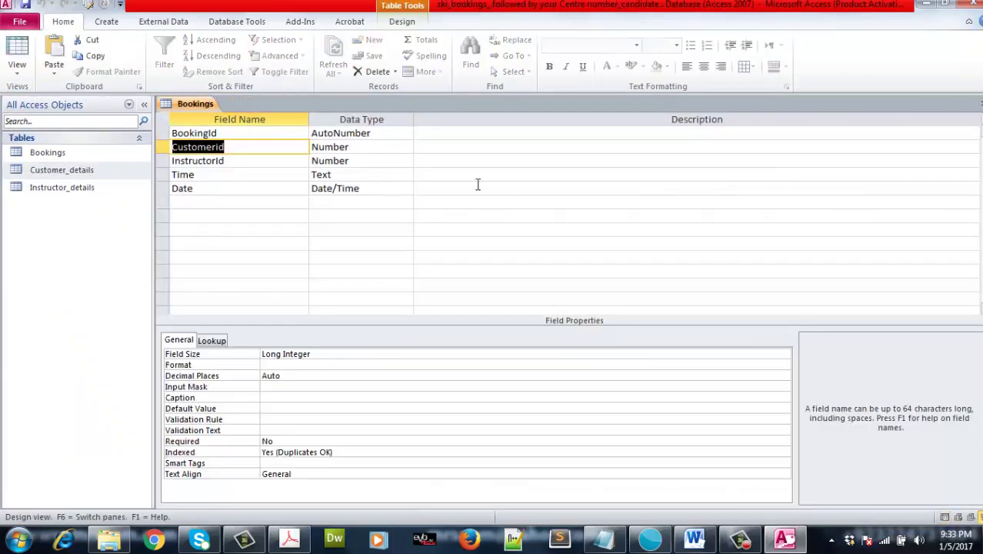
- Check the InstructorId field of Bookings in Design and Datasheet views, ending in Design view
click(269, 160)
click(363, 159)
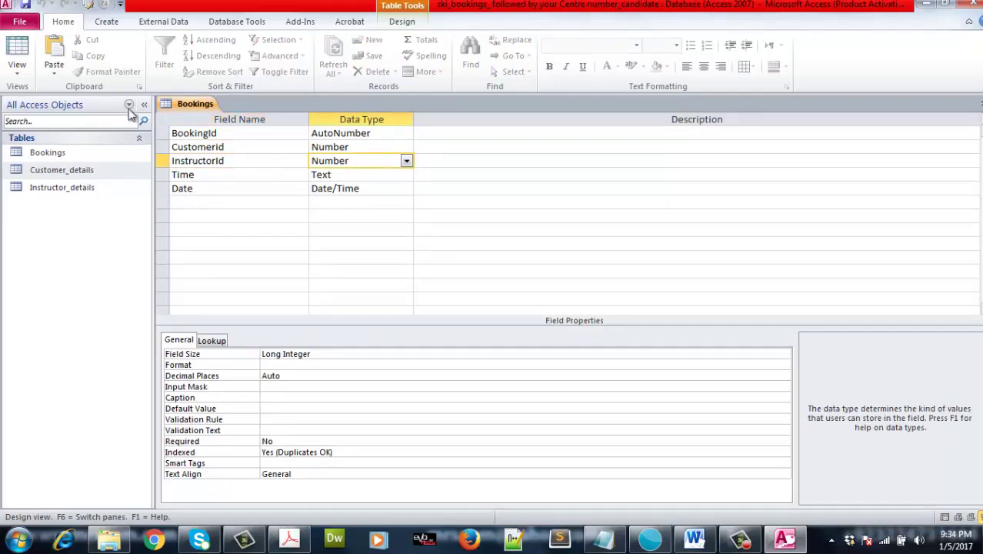
click(17, 72)
click(44, 96)
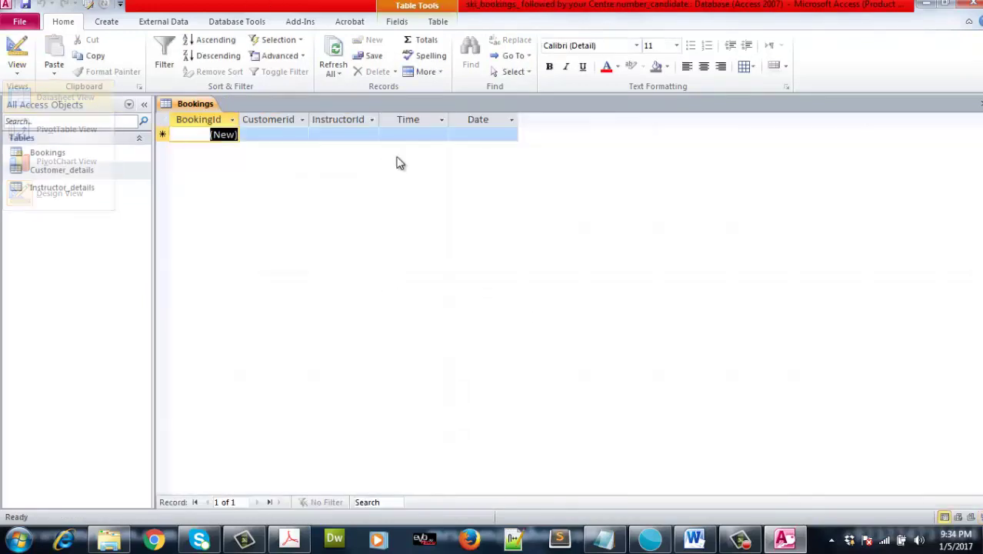
click(17, 71)
click(93, 192)
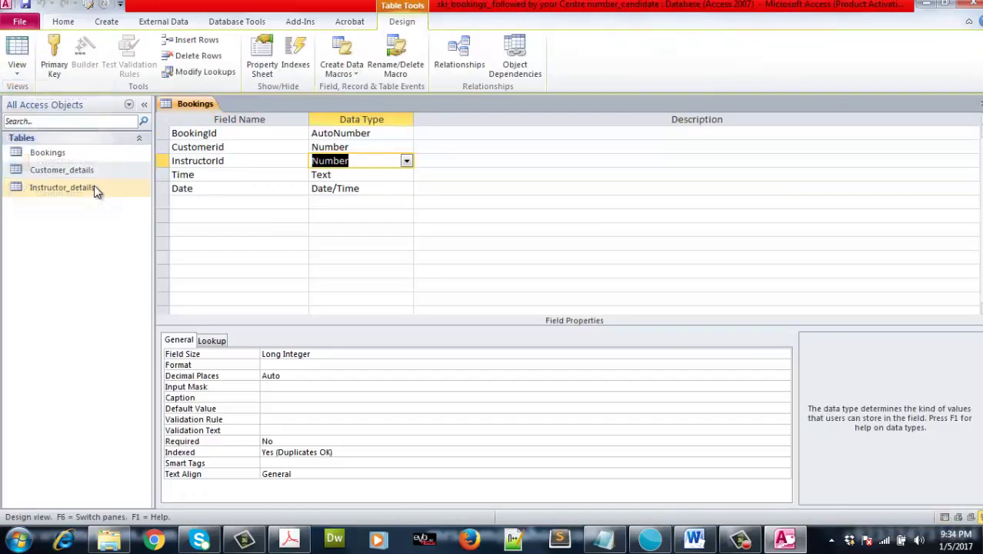
- Open the Instructor_details table, examine its columns, and show the table in Design view
double_click(94, 188)
drag(223, 121, 496, 117)
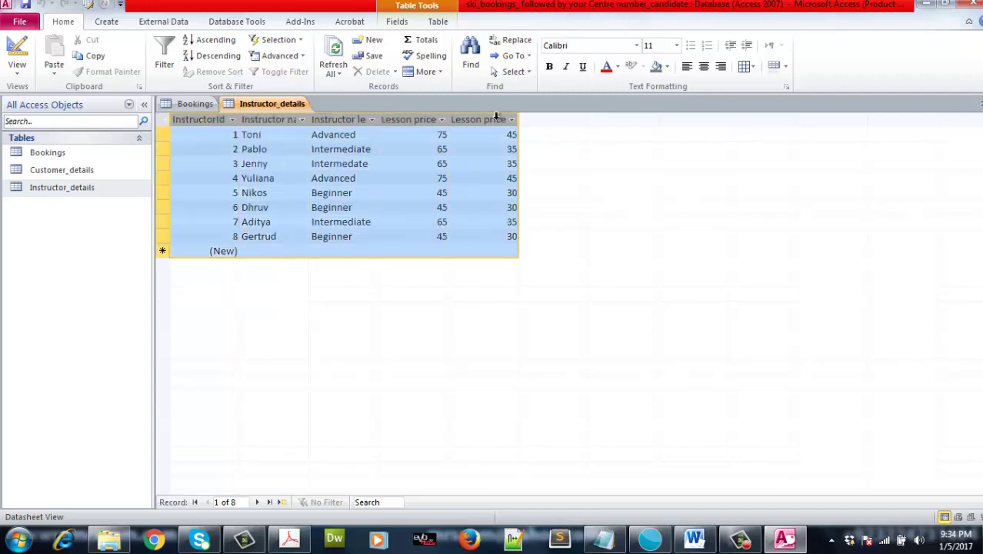
click(17, 72)
click(56, 196)
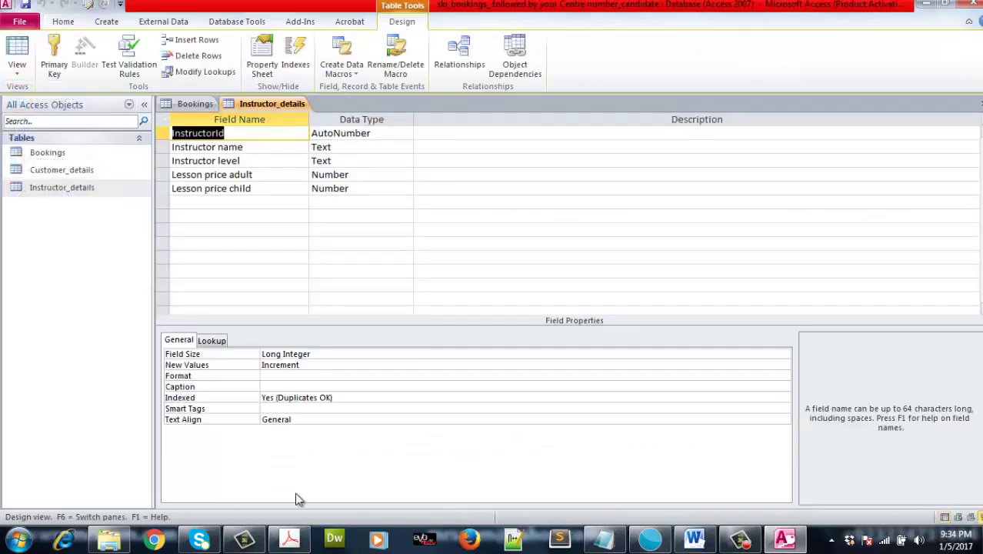
- Switch to the task PDF and reread the sentence about selecting ski lesson booking items from a list
click(289, 539)
drag(157, 208, 311, 209)
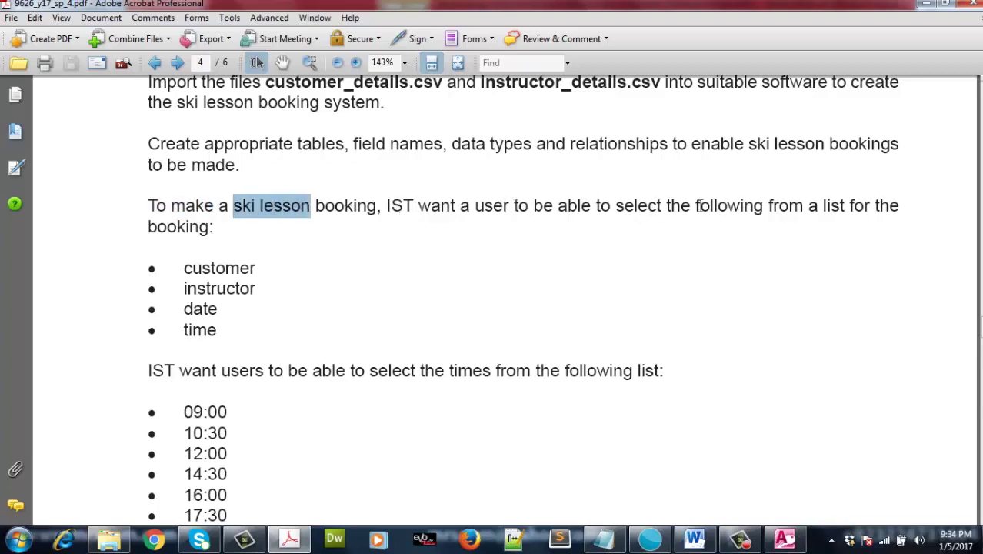
drag(699, 206, 740, 206)
drag(822, 206, 878, 208)
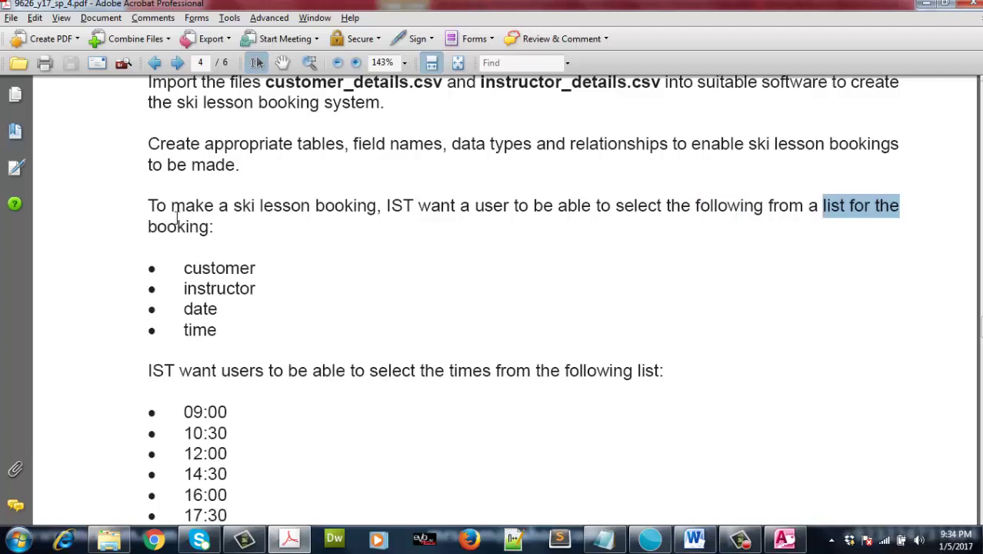
drag(157, 226, 190, 227)
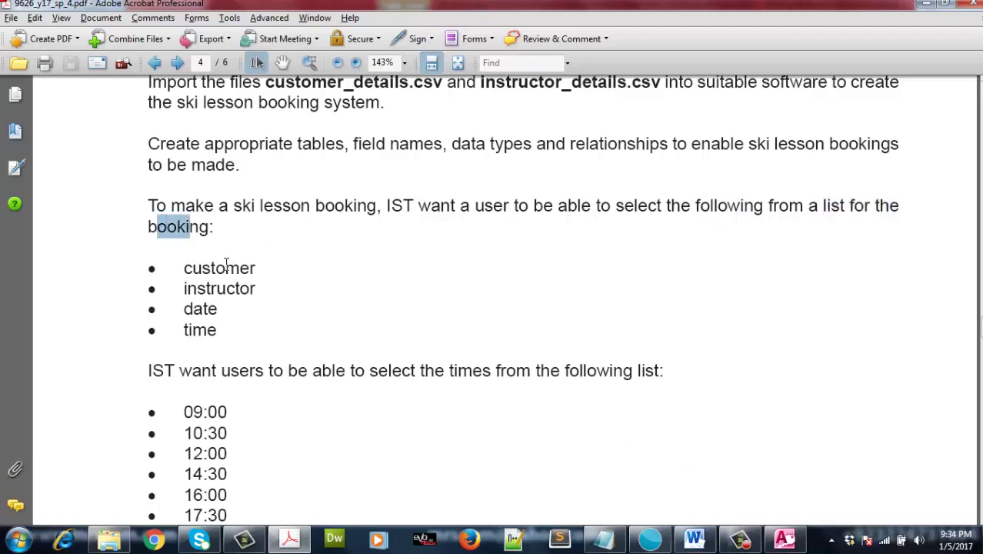
- Reread the PDF's list of items a booking must let users select, and switch back to Access
click(258, 267)
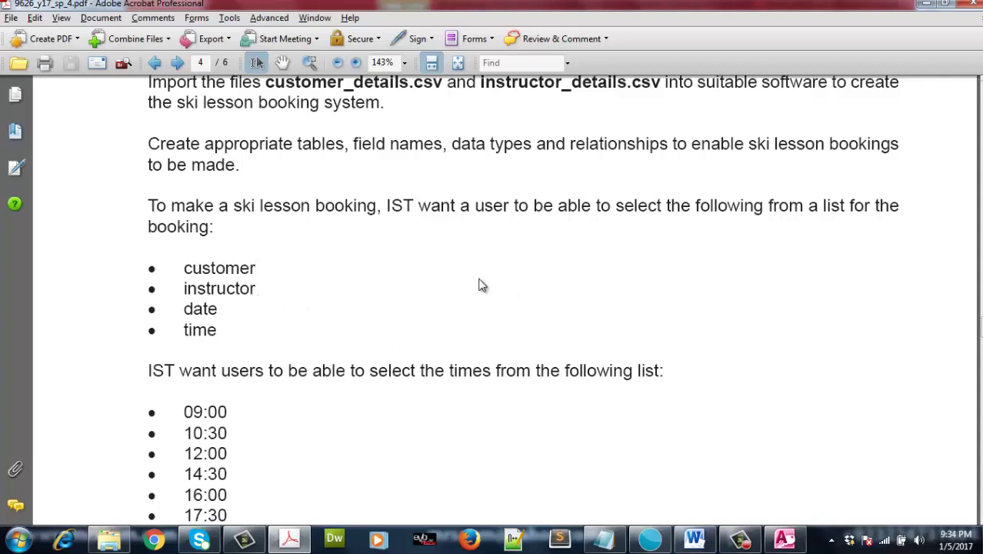
click(225, 311)
click(785, 538)
click(385, 146)
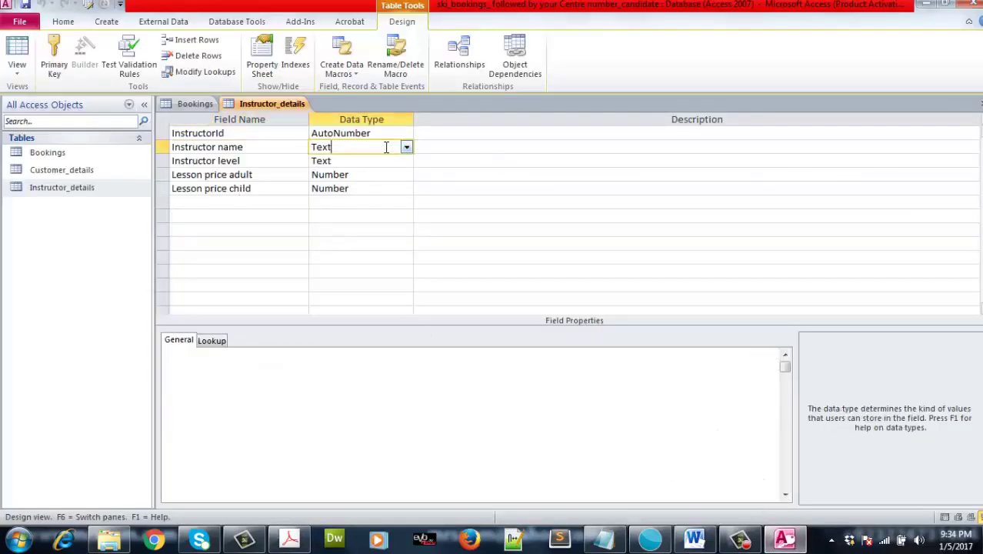
click(406, 147)
click(376, 313)
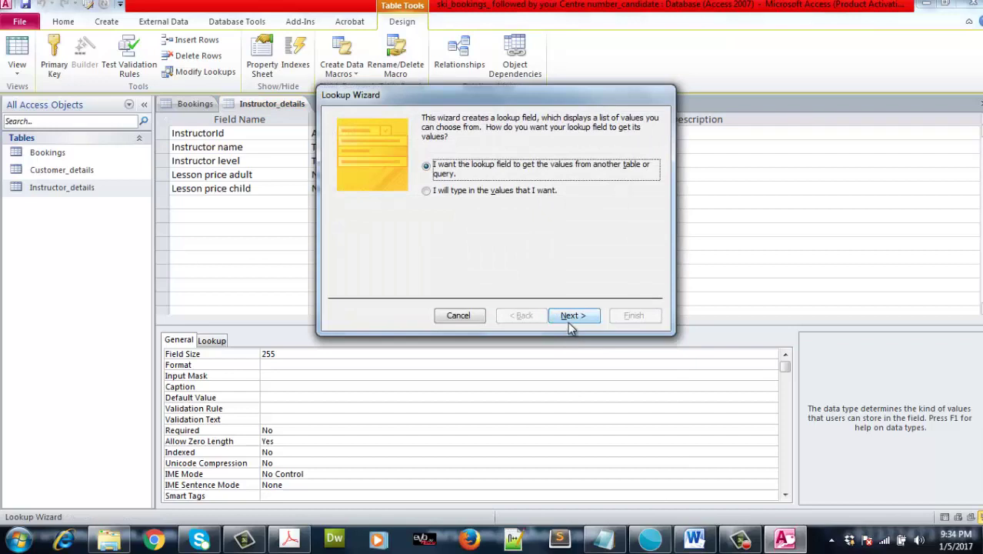
click(461, 317)
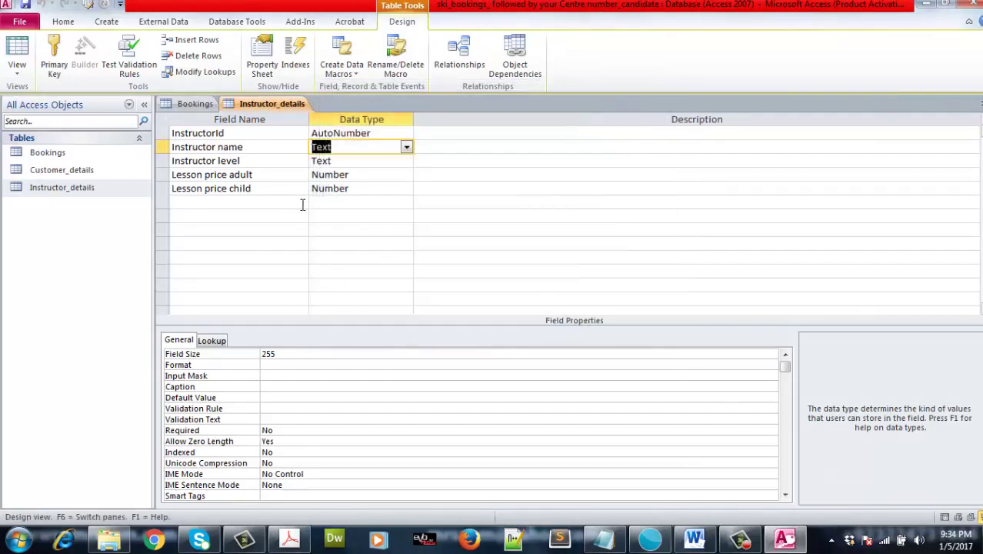
- Close the Instructor_details table and save the changes to its design
click(185, 105)
click(271, 103)
click(980, 103)
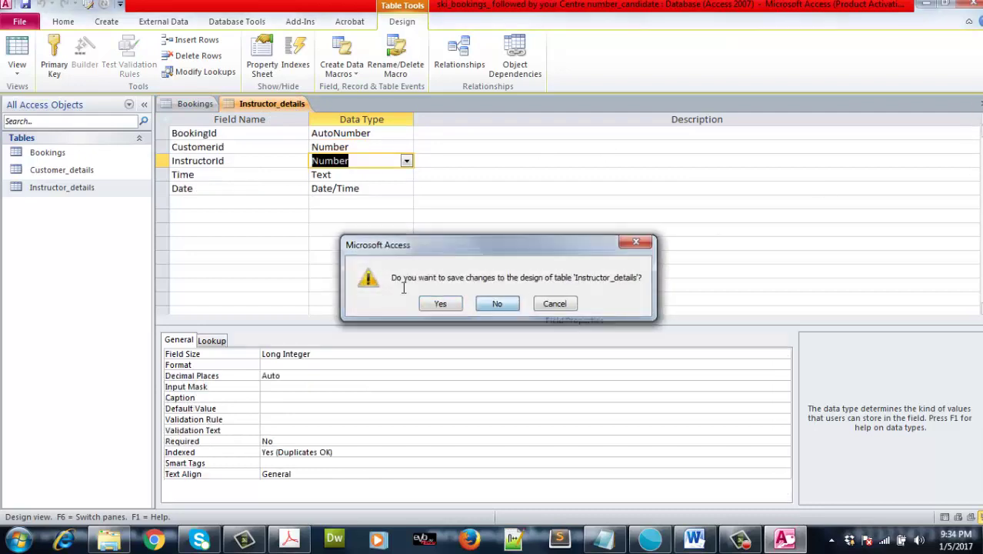
click(440, 303)
- Start a Lookup Wizard on the Customerid field of Bookings, using all fields of the Customer_details table
click(373, 147)
click(406, 147)
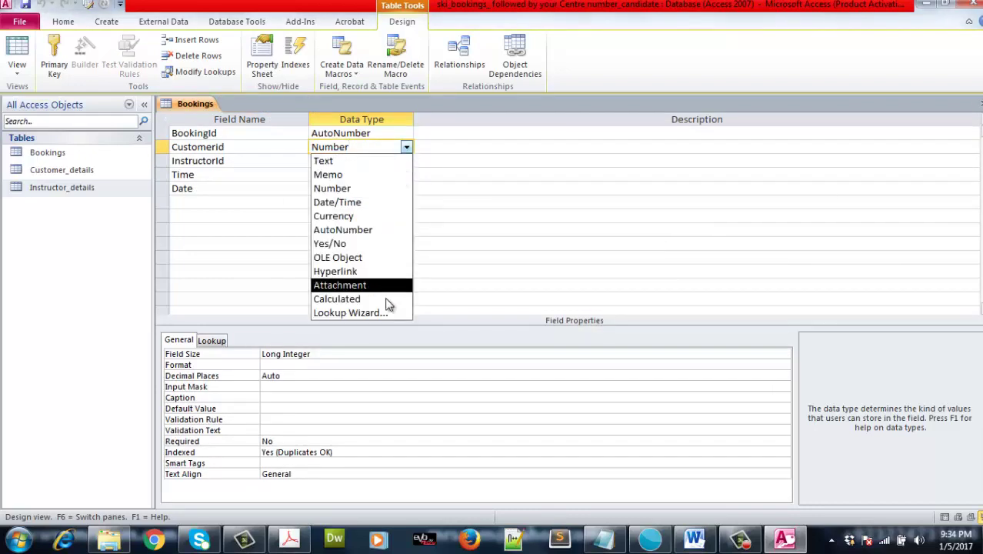
click(385, 312)
click(559, 314)
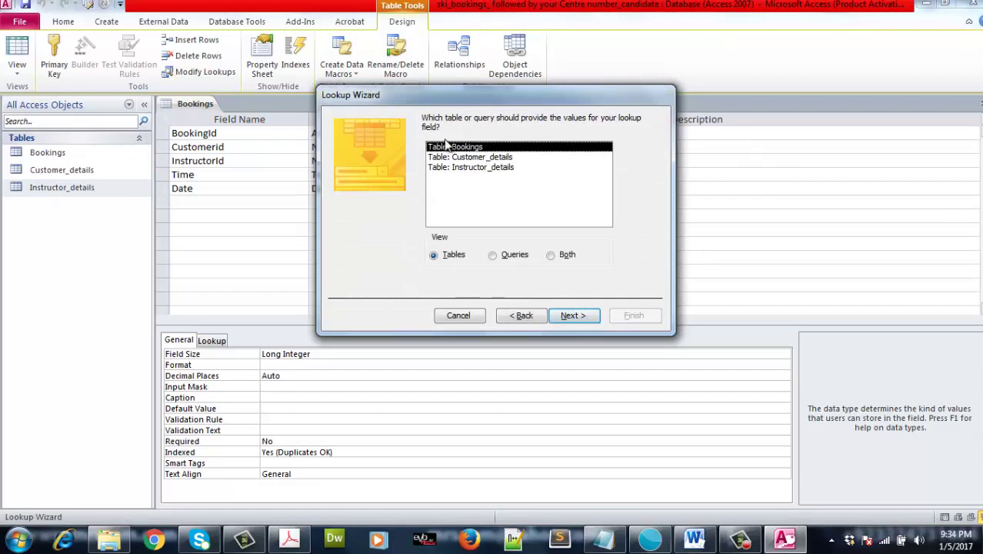
click(478, 157)
click(574, 315)
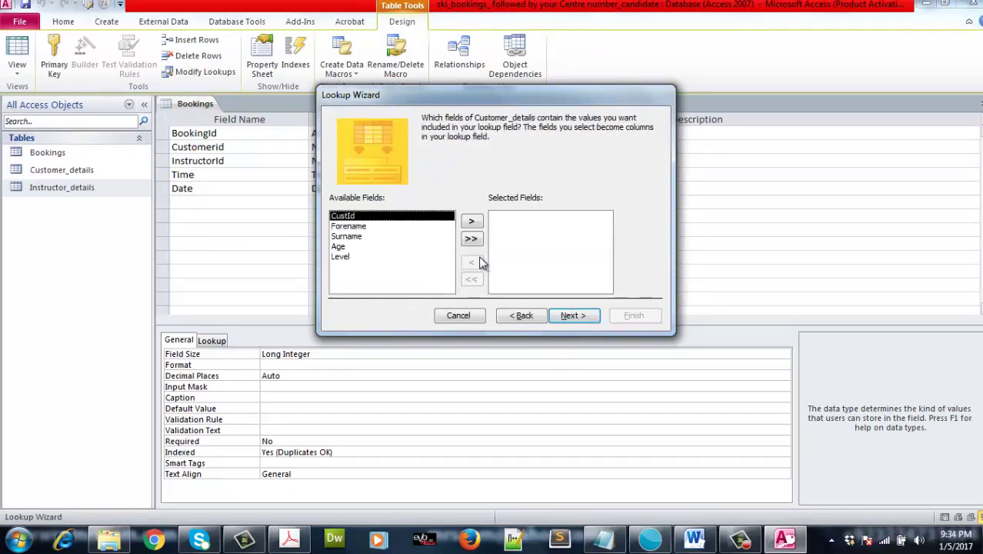
click(471, 238)
- Complete the Customerid lookup with no sort order, default column widths and the label Customerid, and save the table
click(570, 314)
click(583, 319)
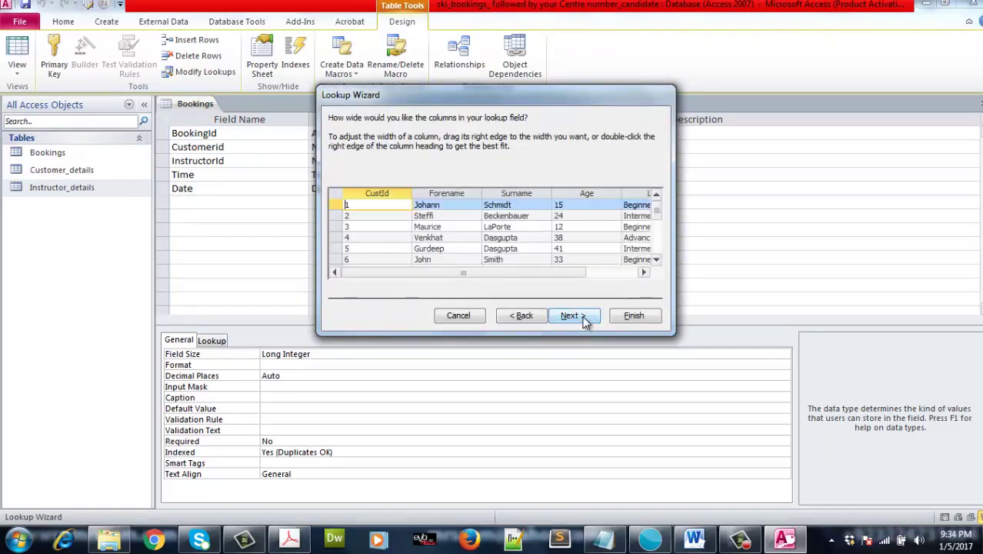
click(583, 319)
click(520, 315)
click(571, 312)
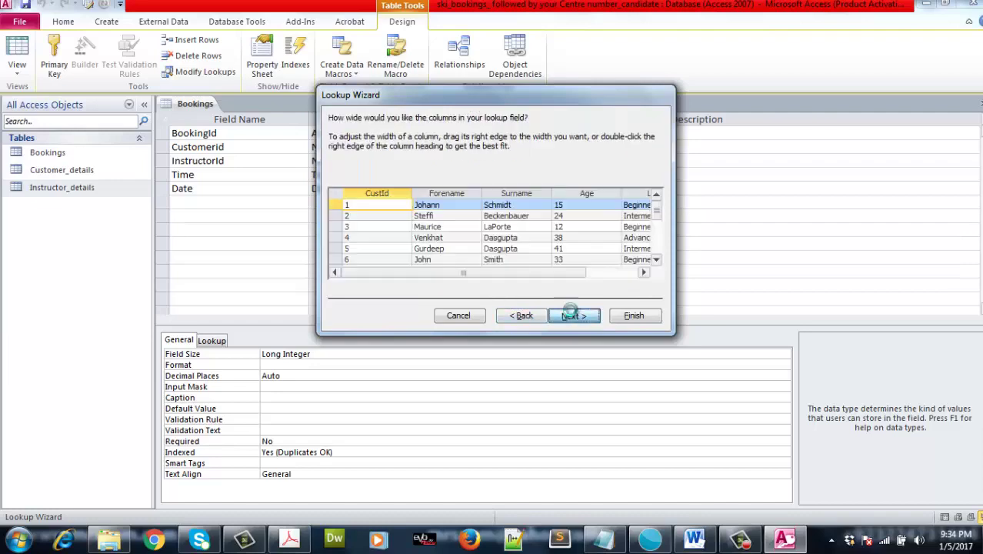
click(573, 315)
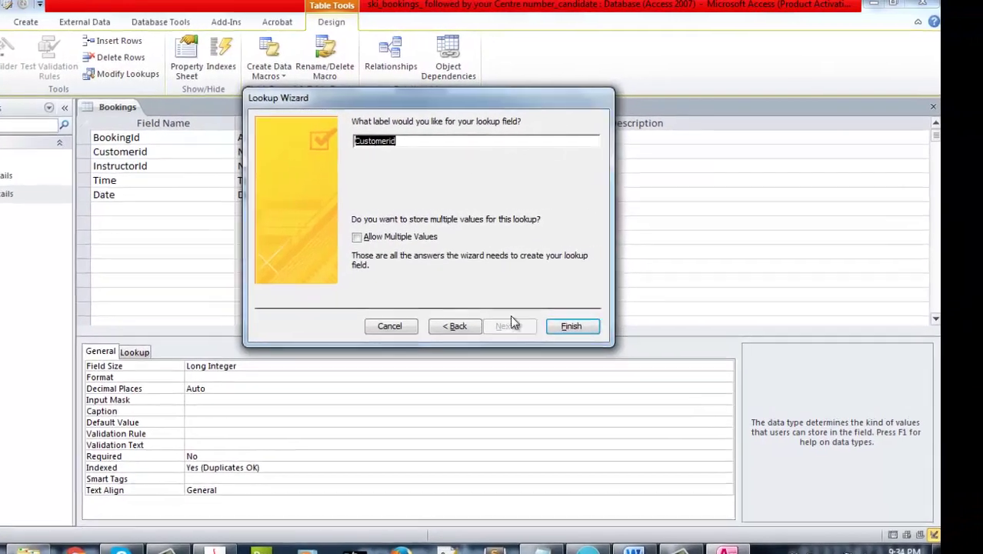
click(571, 327)
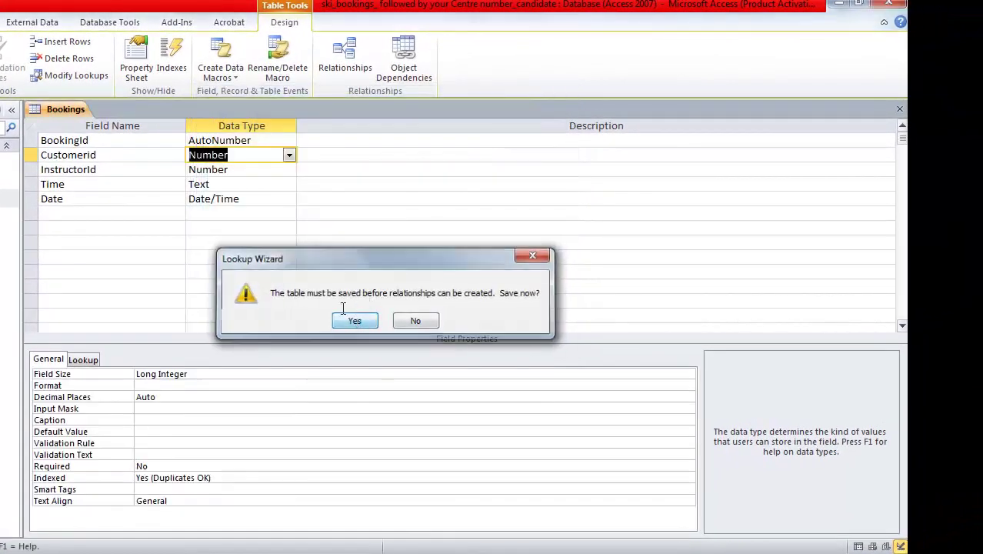
click(354, 321)
- Start a Lookup Wizard on the InstructorId field of Bookings, using all fields of the Instructor_details table
click(288, 169)
click(289, 169)
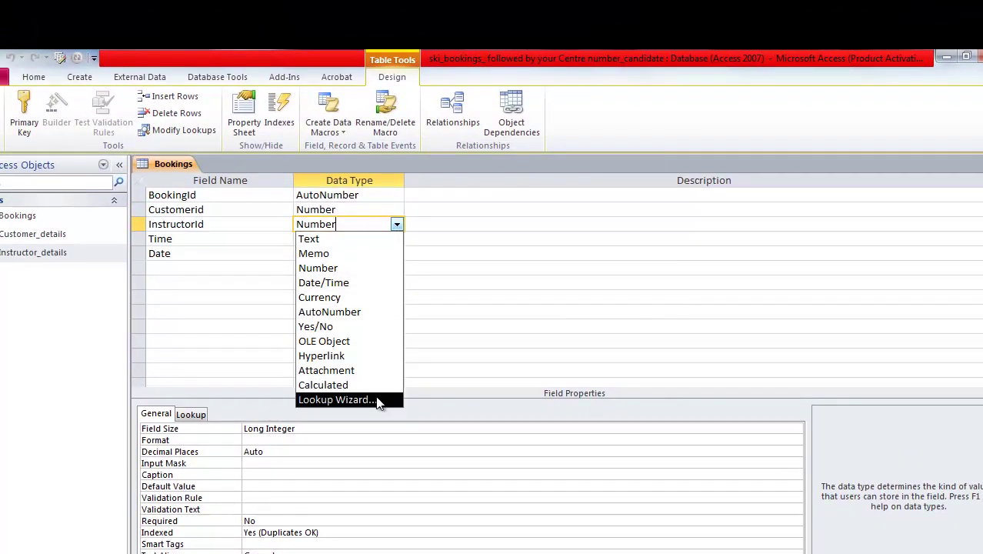
click(338, 398)
click(570, 388)
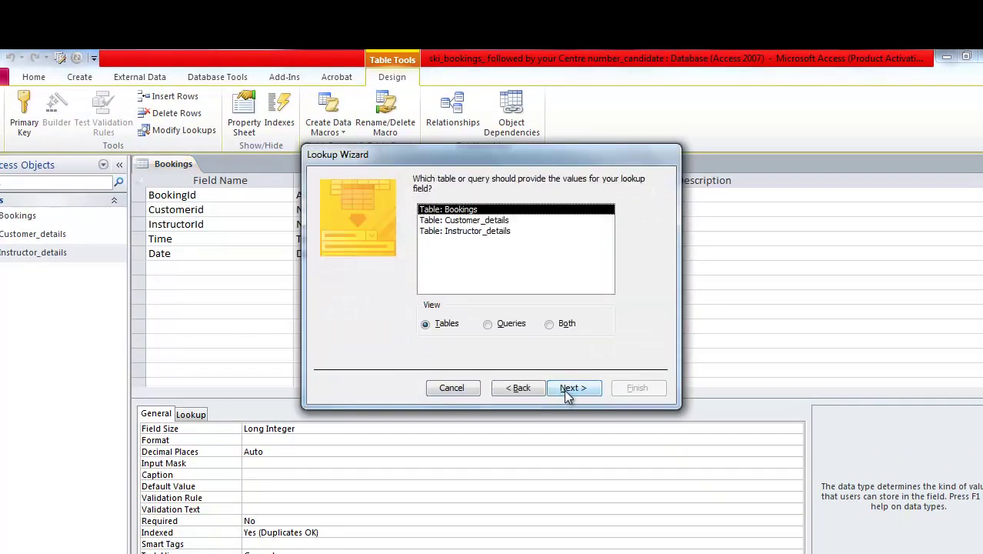
click(466, 233)
click(569, 387)
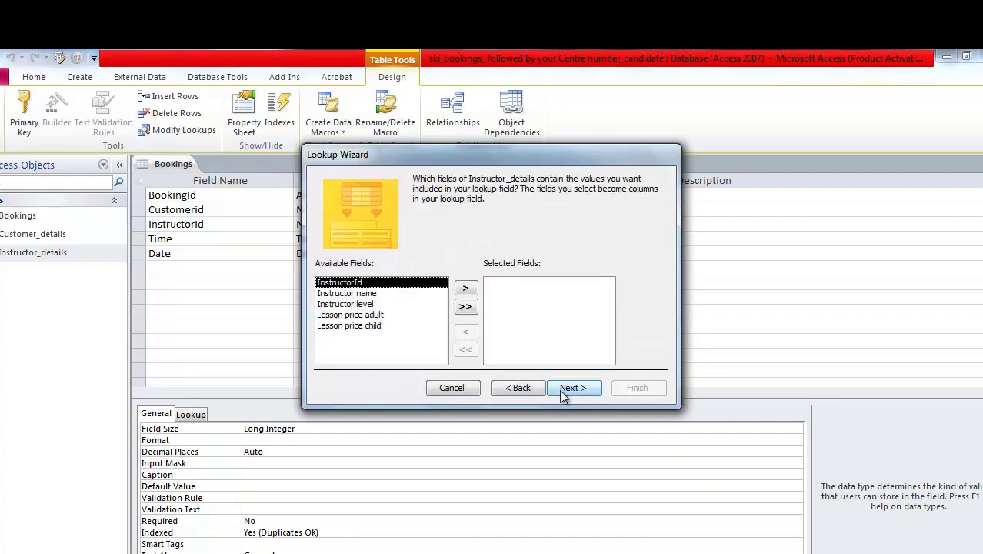
click(468, 307)
- Complete the InstructorId lookup without sorting, storing InstructorId as the value, and save the table
click(567, 390)
click(567, 389)
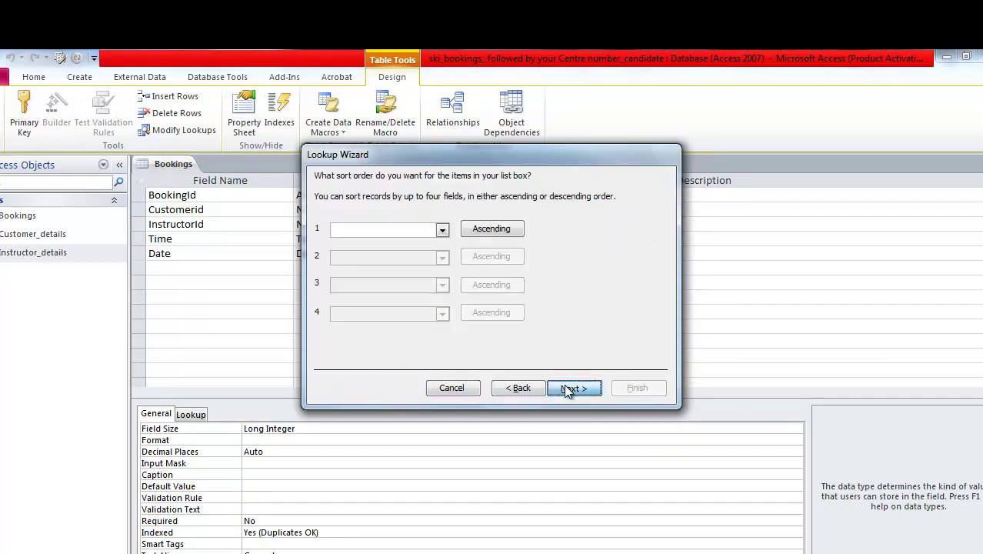
click(570, 388)
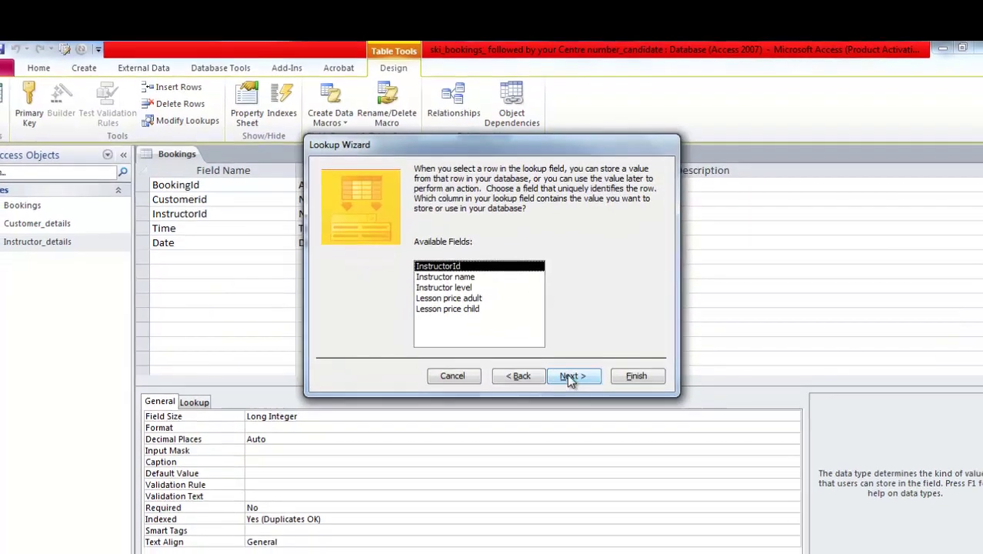
click(573, 388)
click(637, 388)
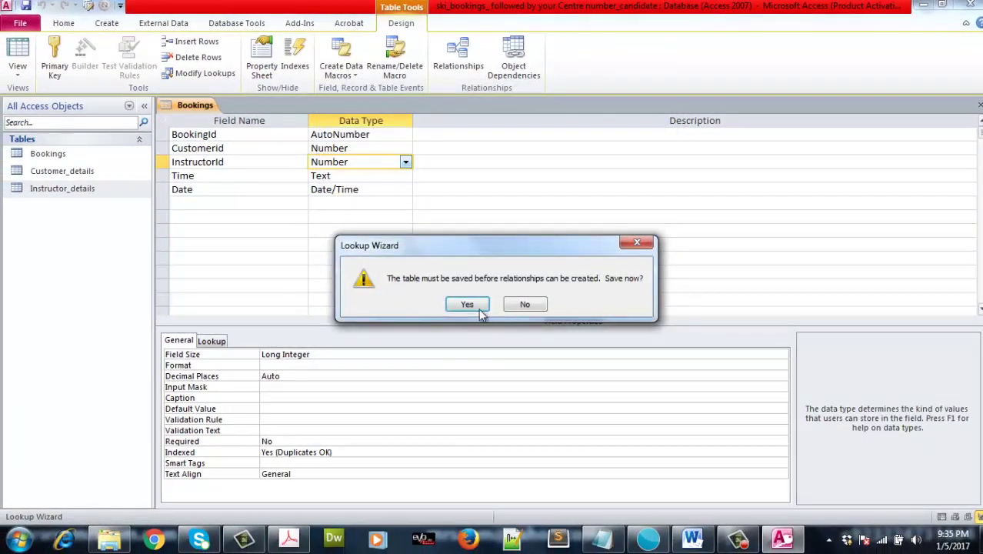
click(467, 305)
- Show Bookings in Datasheet view and enter a test booking with a listed customer, instructor 4, time 12:00 and date 1/12/2017
click(17, 67)
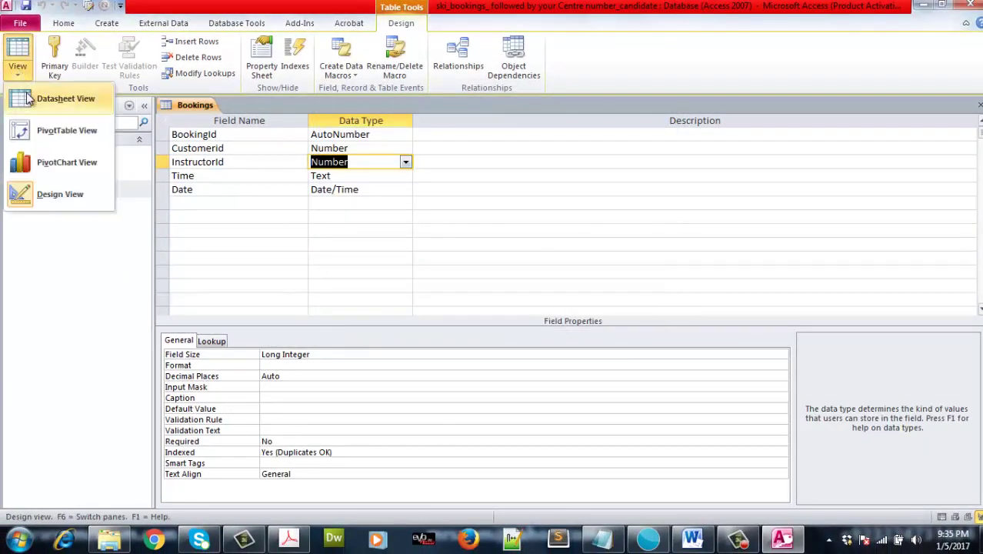
click(62, 98)
click(268, 136)
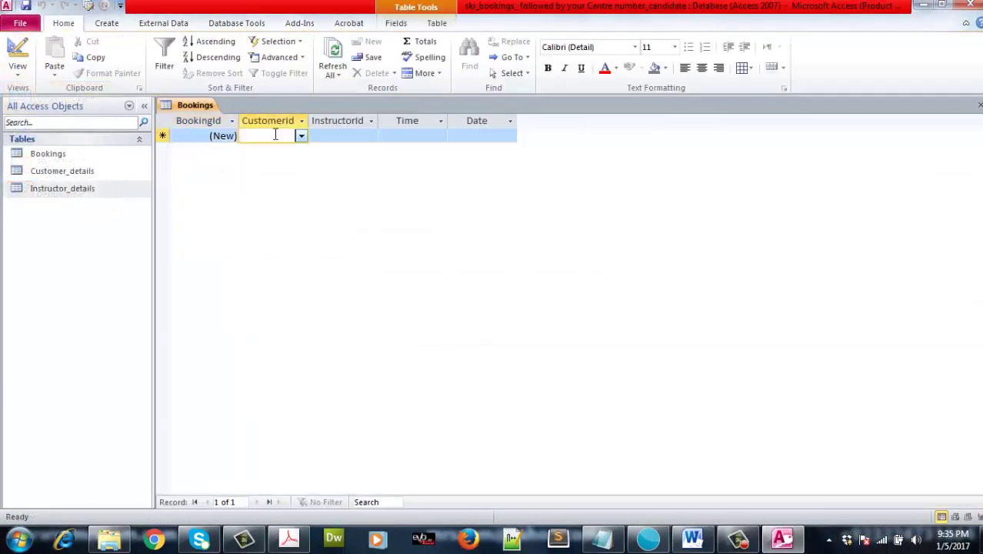
click(301, 136)
click(319, 204)
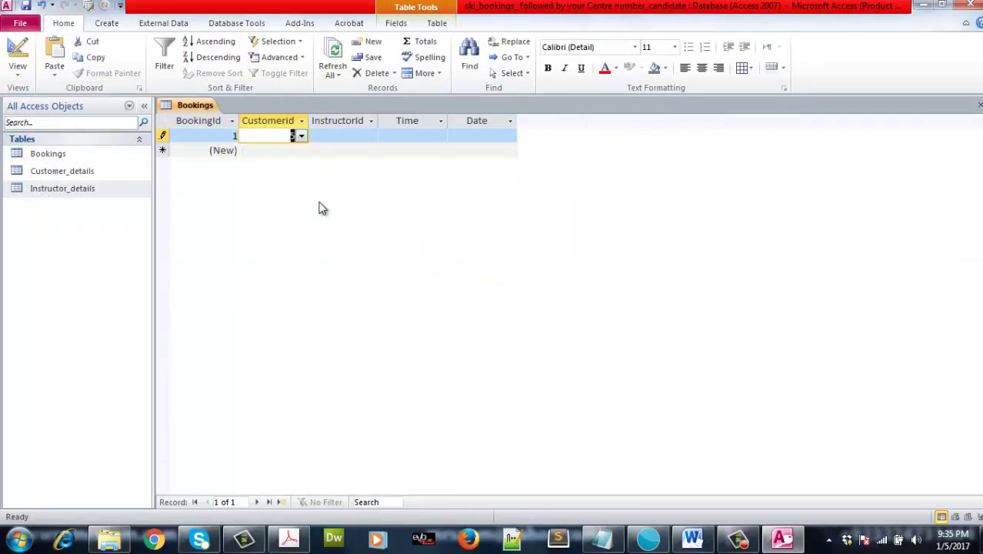
click(372, 136)
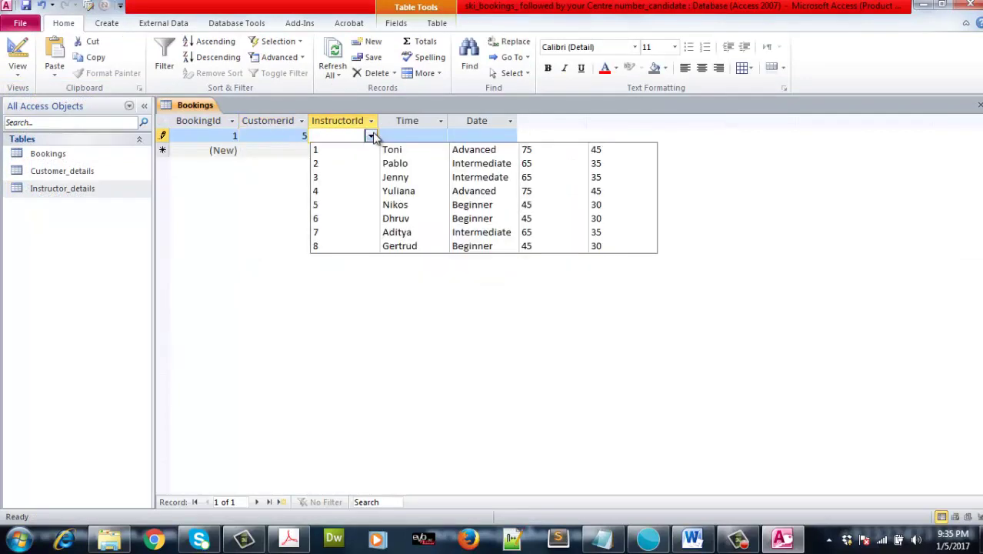
click(383, 197)
click(415, 177)
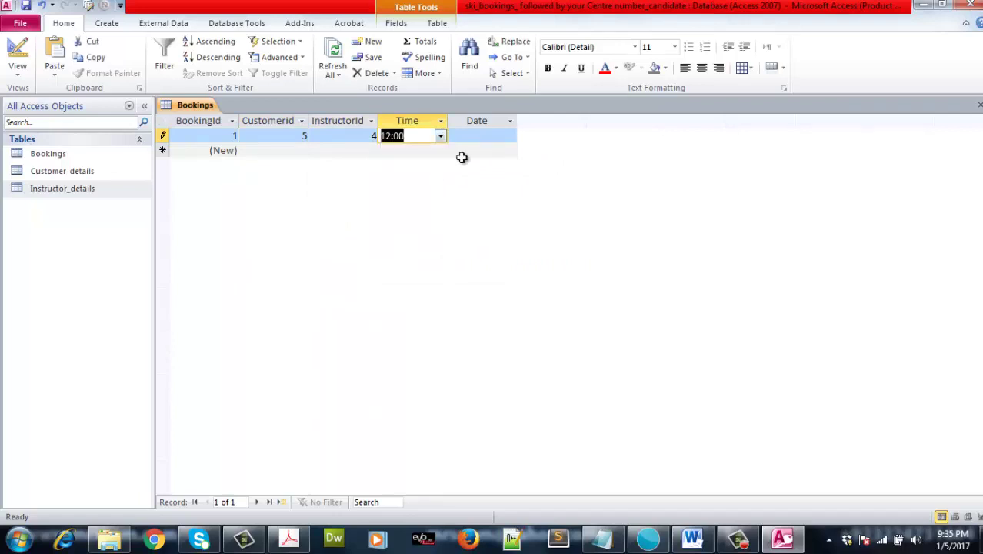
click(503, 136)
click(524, 135)
click(481, 189)
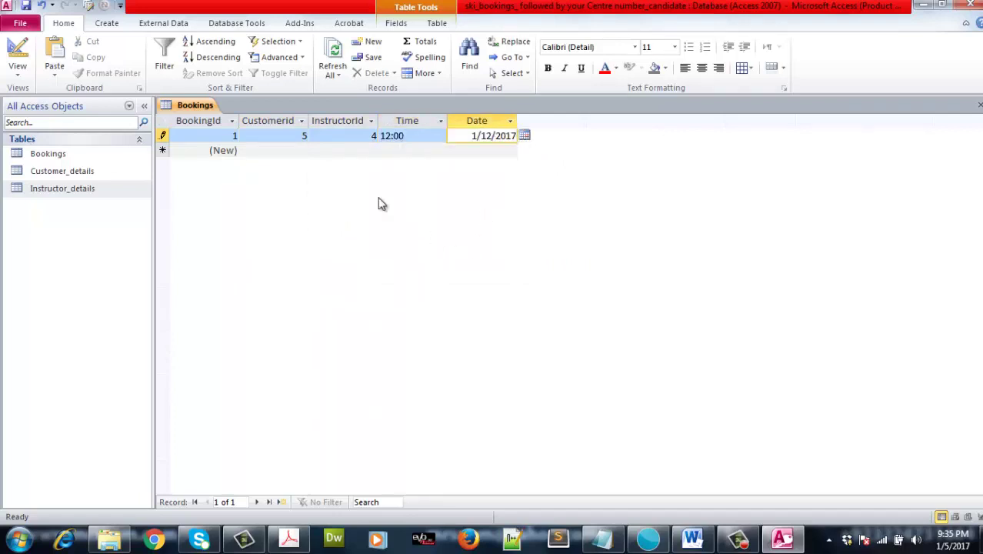
click(332, 150)
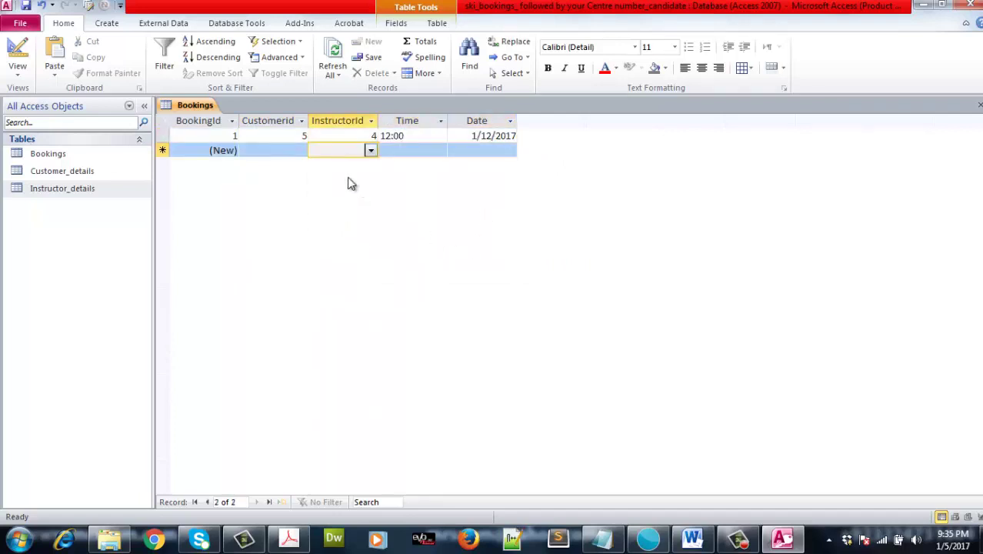
- Delete the test booking record from Bookings and return the table to Design view
click(17, 68)
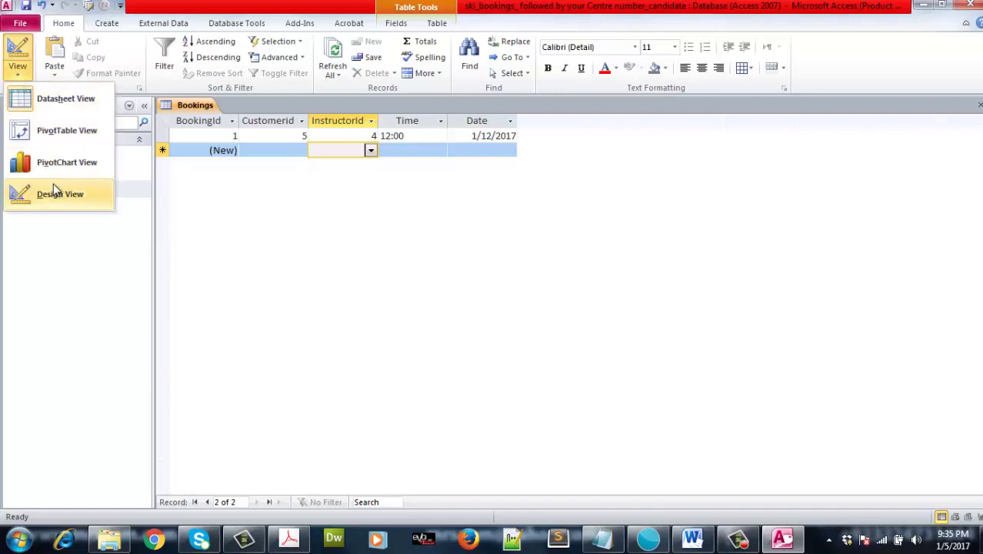
click(162, 138)
click(162, 139)
right_click(163, 139)
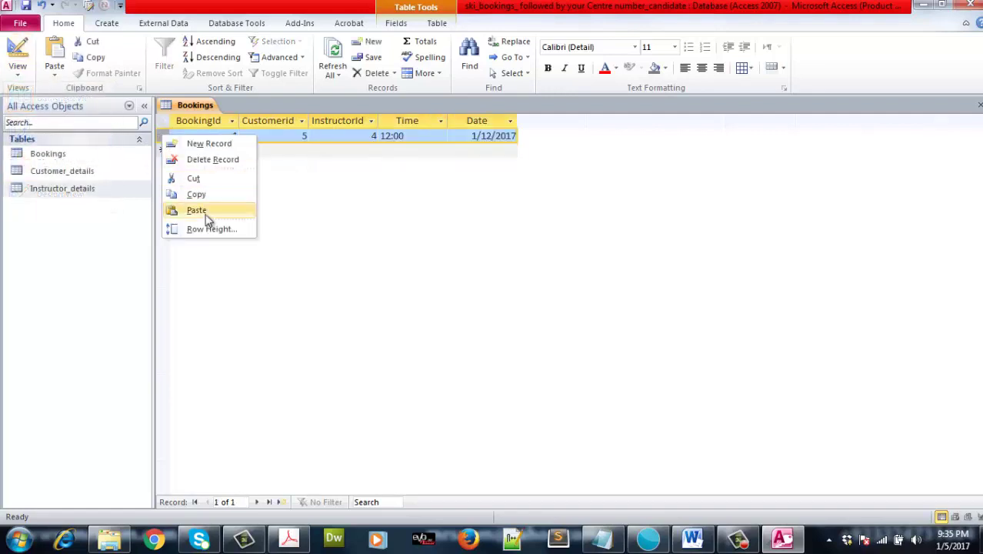
click(209, 159)
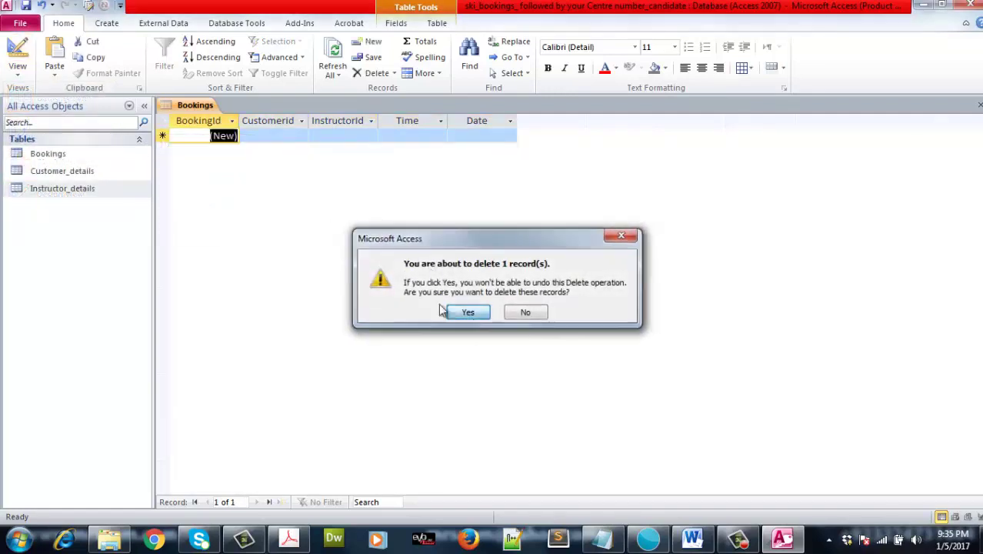
click(458, 311)
click(17, 68)
click(74, 195)
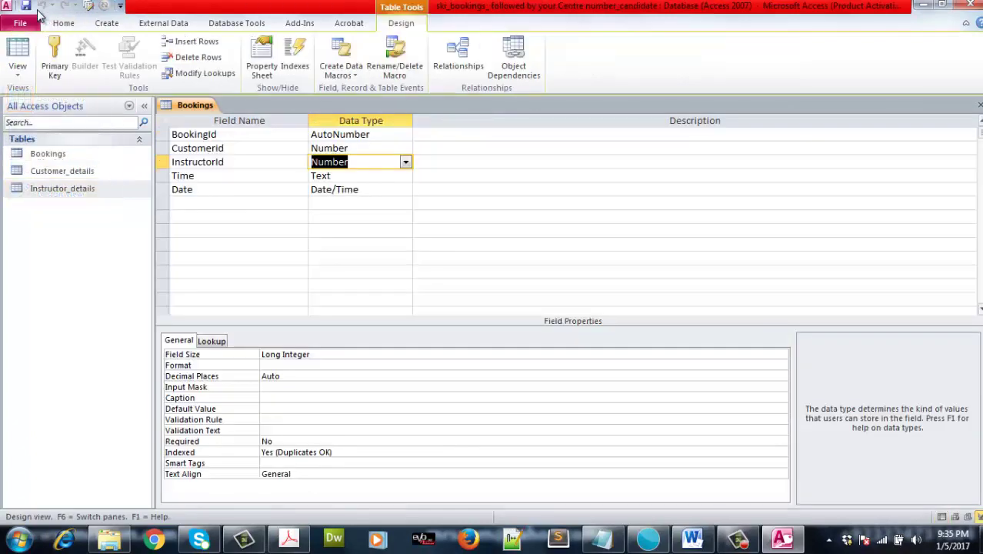
click(363, 214)
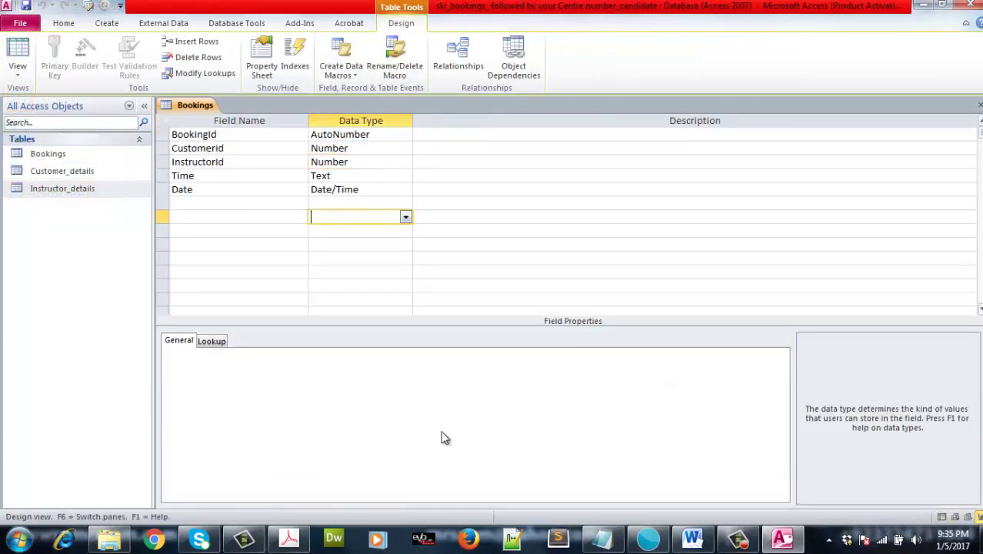
- Switch to the task PDF and review the booking items, the list of lesson times and the booking form requirement
click(290, 539)
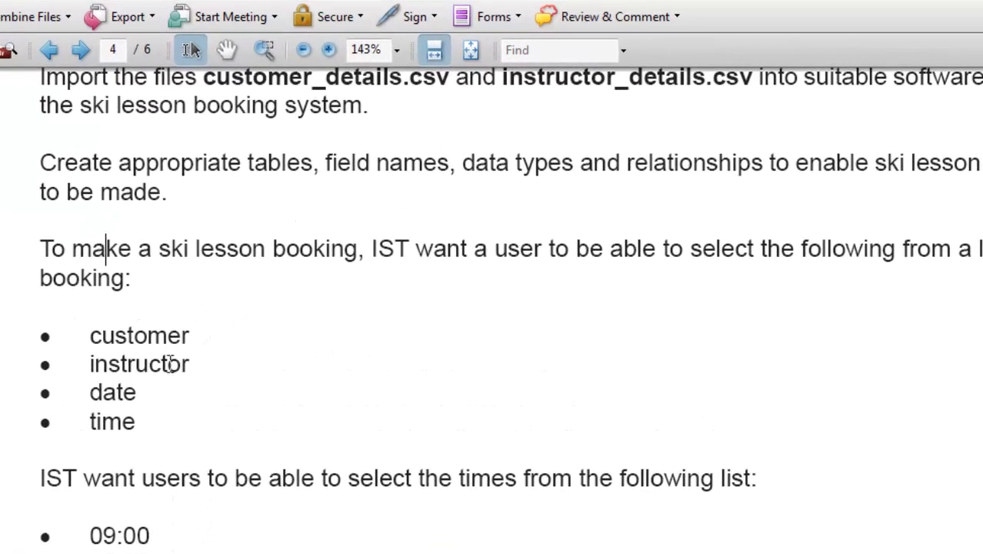
scroll(169, 365, down, 1)
scroll(140, 404, down, 2)
scroll(139, 407, down, 2)
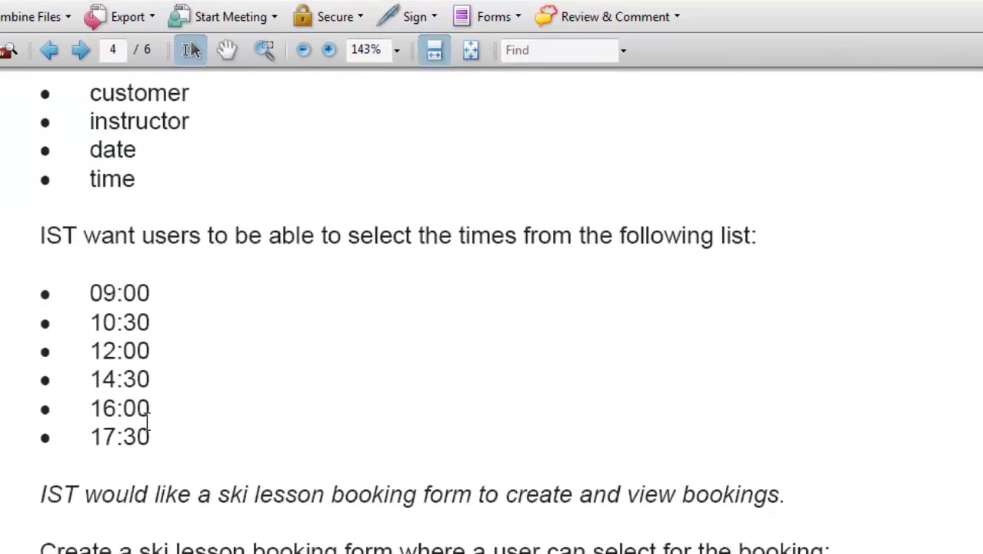
scroll(152, 292, up, 2)
drag(123, 390, 251, 523)
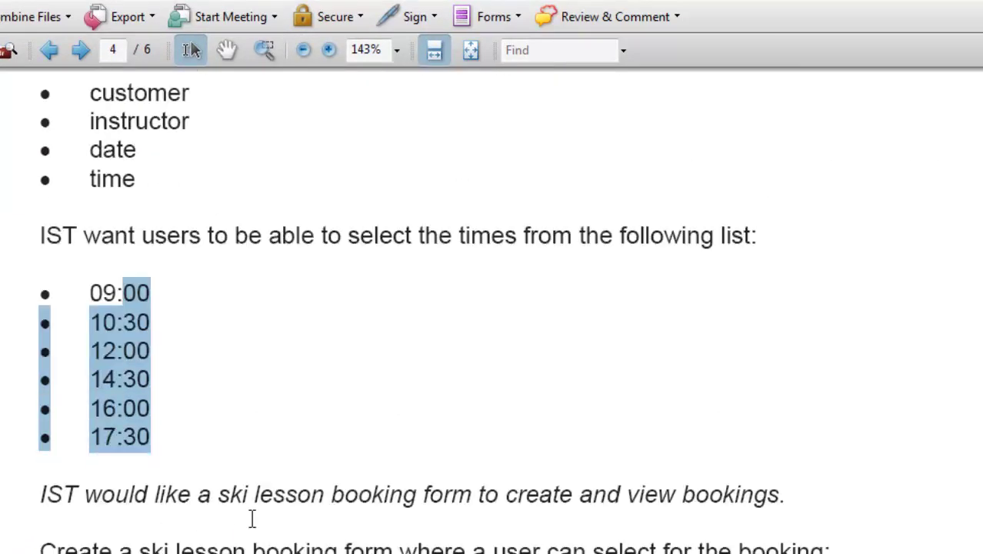
scroll(252, 514, up, 2)
click(494, 263)
scroll(416, 400, down, 2)
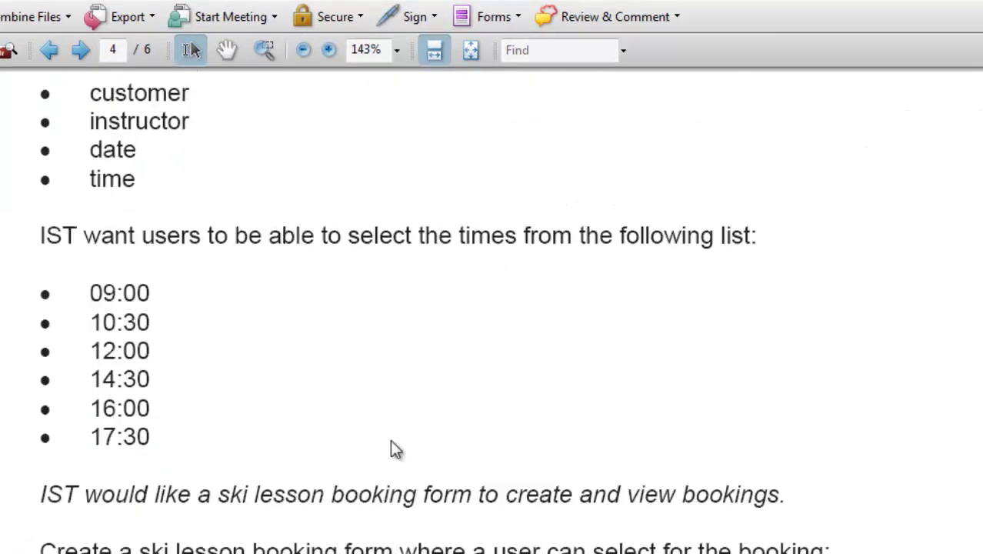
scroll(391, 443, down, 3)
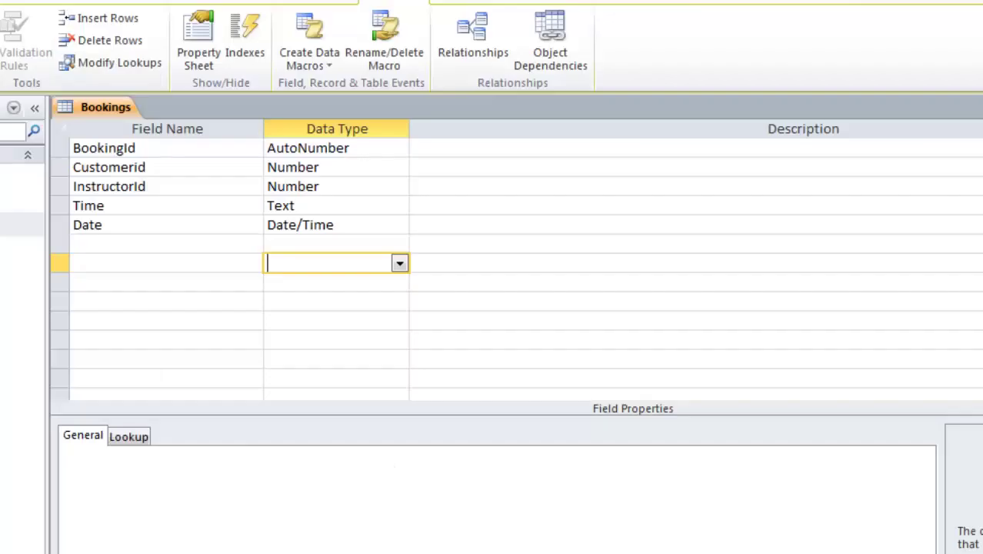
- Close the Bookings table and review the relationships linking Customer_details, Bookings and Instructor_details
click(338, 208)
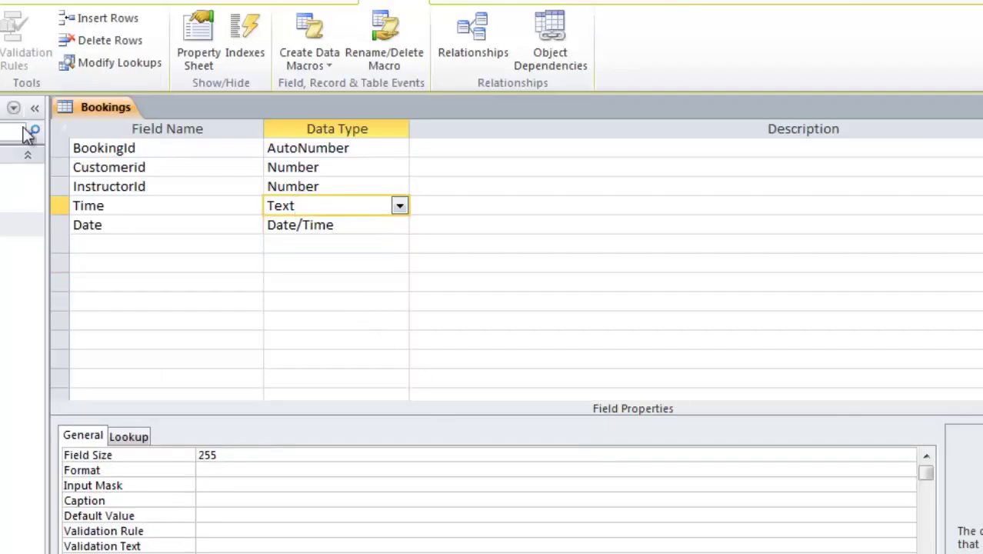
click(138, 148)
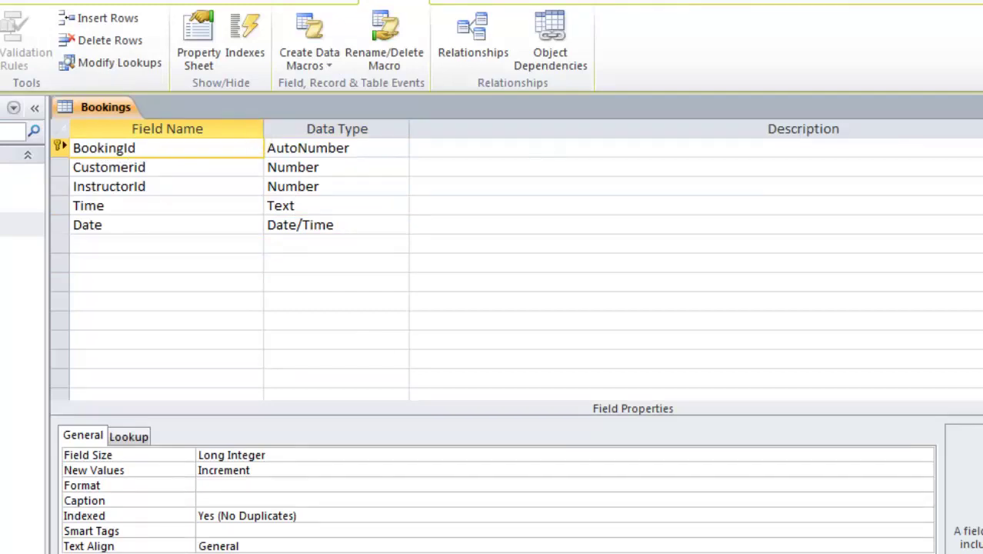
key(ctrl+w)
scroll(70, 64, down, 3)
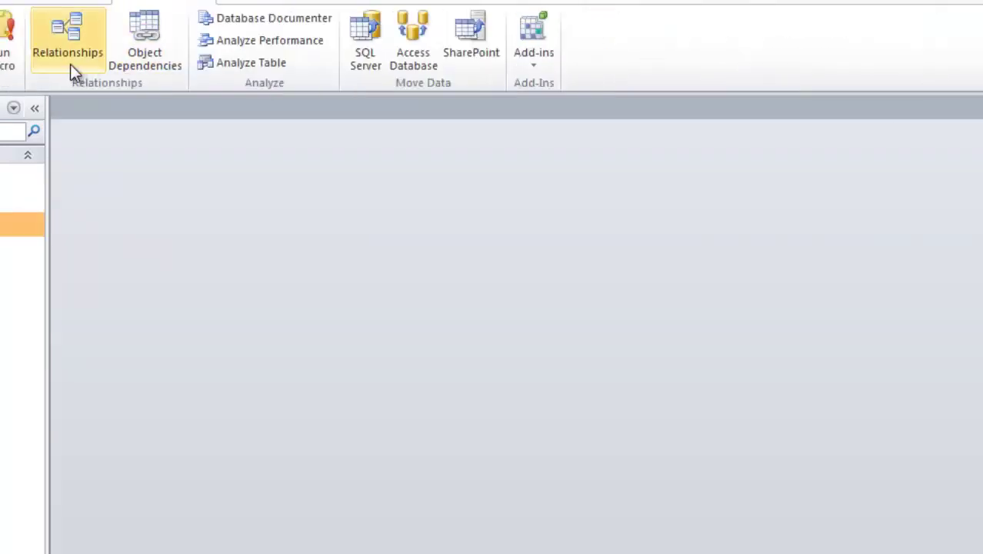
click(70, 64)
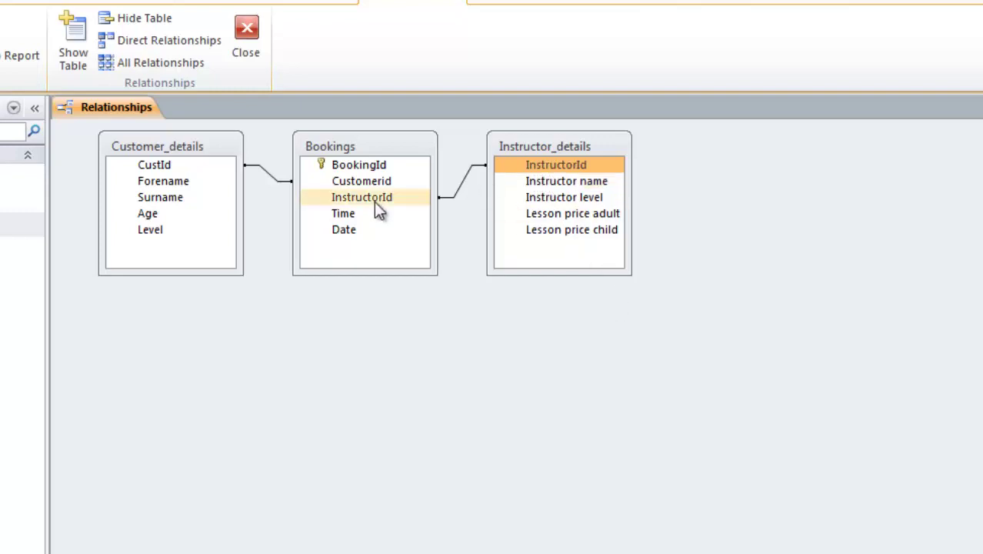
key(ctrl+w)
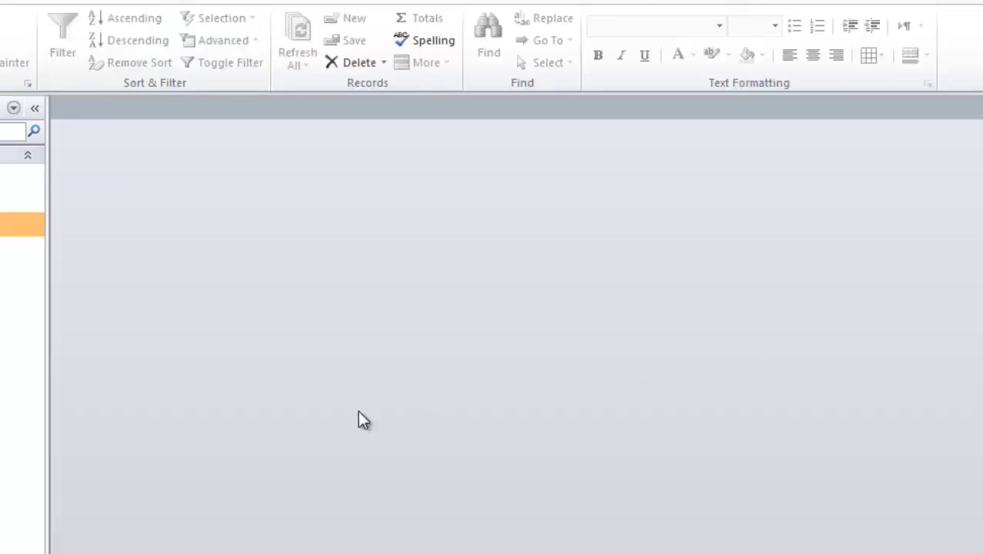
click(69, 2)
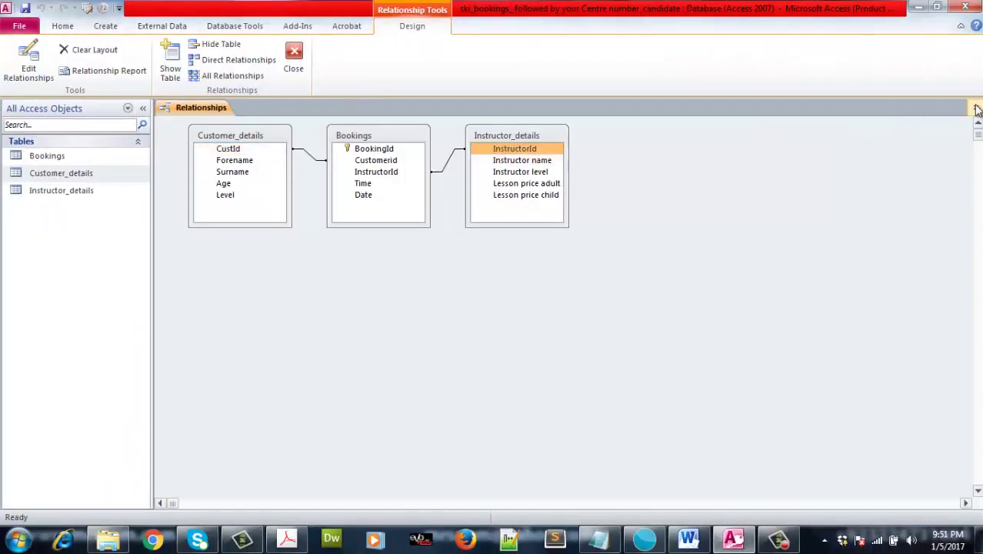
key(ctrl+w)
- Make CustId the primary key of the Customer_details table, then save and close the table
right_click(39, 173)
click(67, 196)
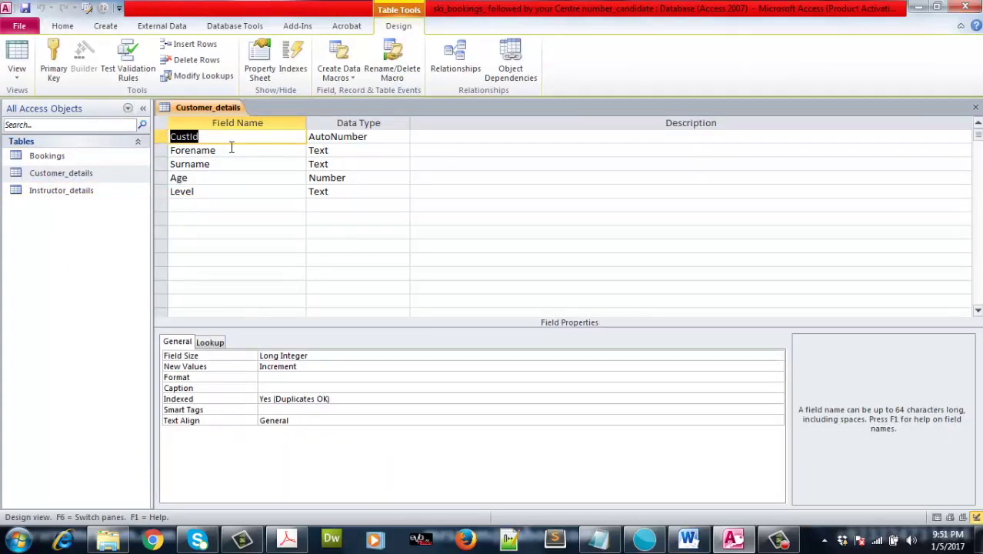
click(53, 62)
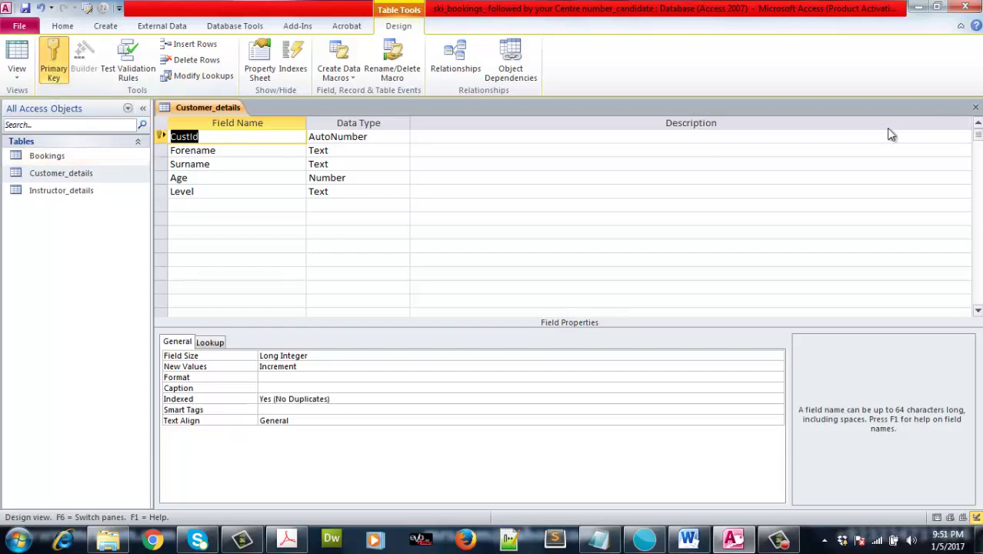
click(976, 107)
click(434, 306)
- Make InstructorId the primary key of the Instructor_details table, then save and close the table
double_click(110, 198)
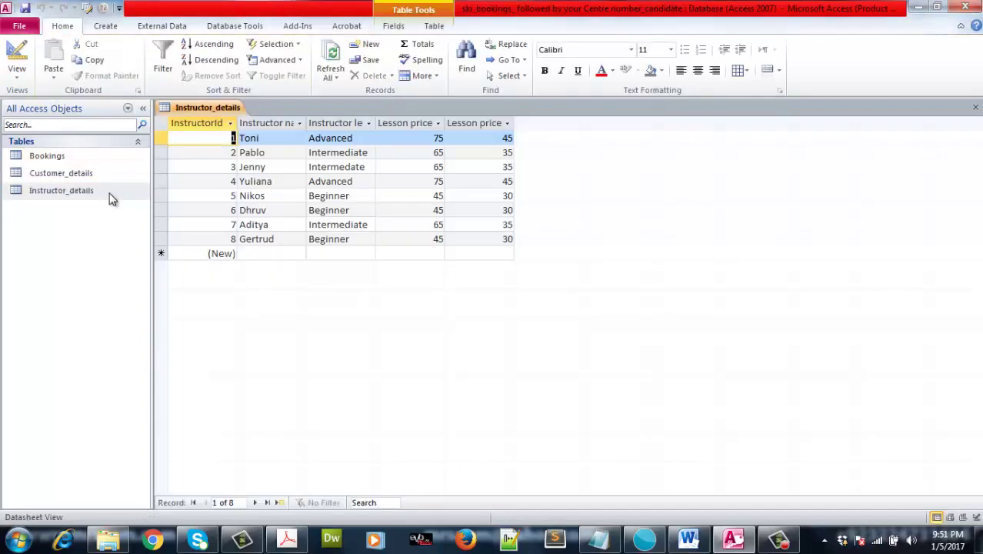
click(17, 69)
click(60, 195)
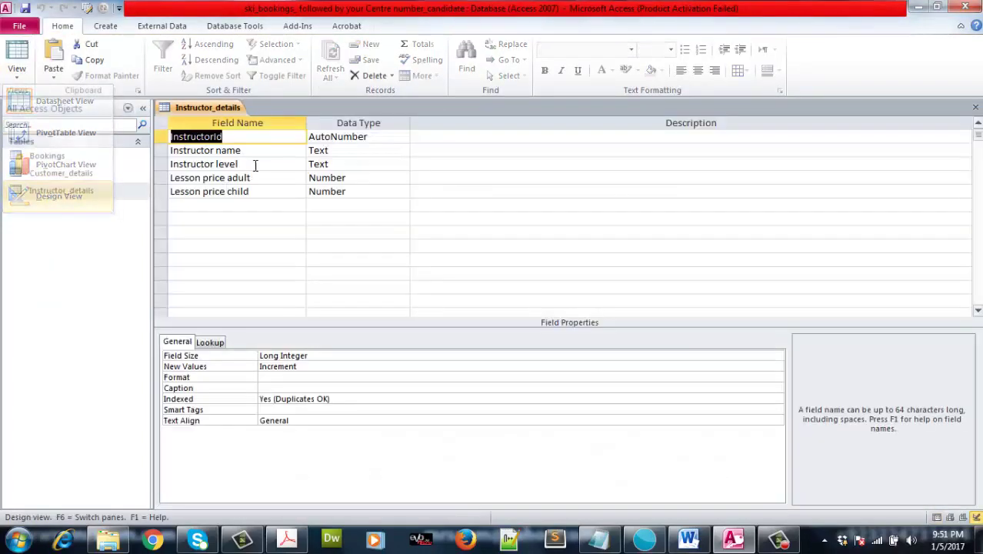
click(53, 62)
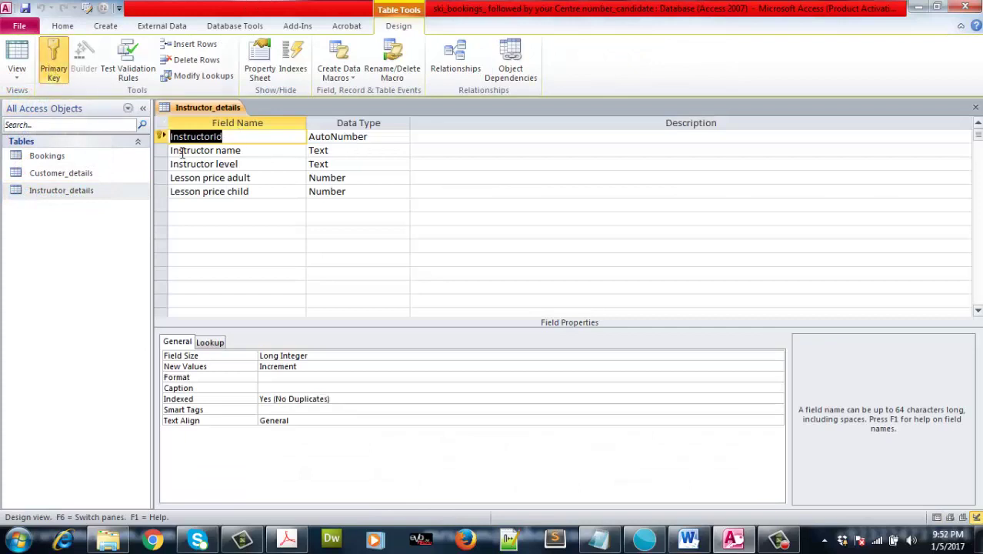
click(976, 107)
click(437, 306)
- Check the primary keys and their links to the InstructorId and Customerid fields of Bookings in the relationships layout
click(235, 26)
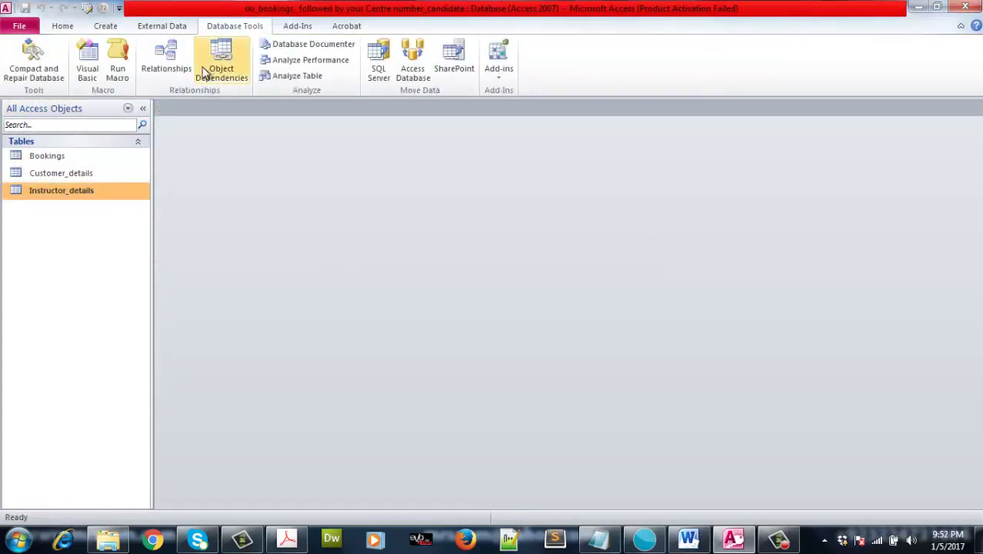
click(166, 62)
drag(489, 149, 397, 175)
drag(275, 149, 362, 160)
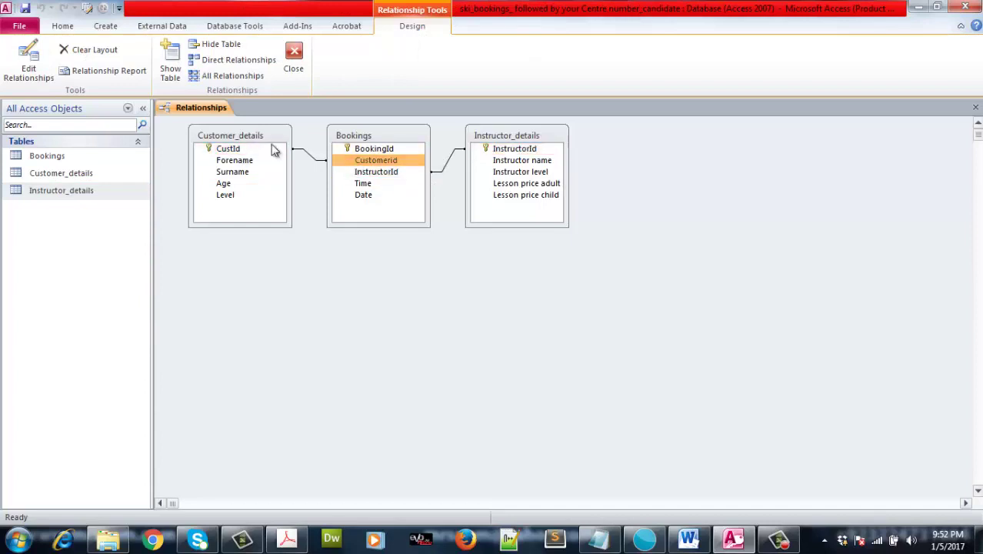
click(976, 107)
- Create a blank form, show it in Design view and save it as BookingForm
click(106, 26)
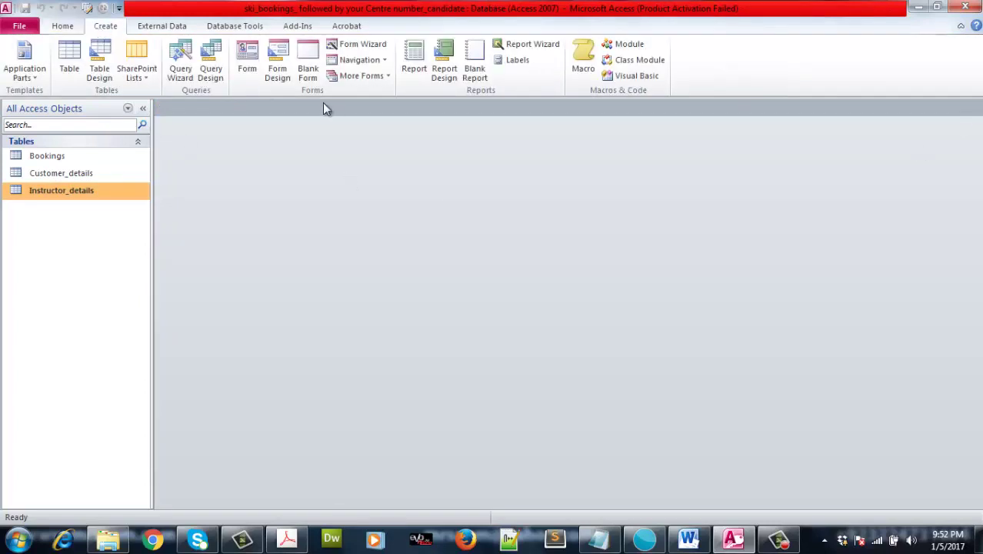
click(307, 61)
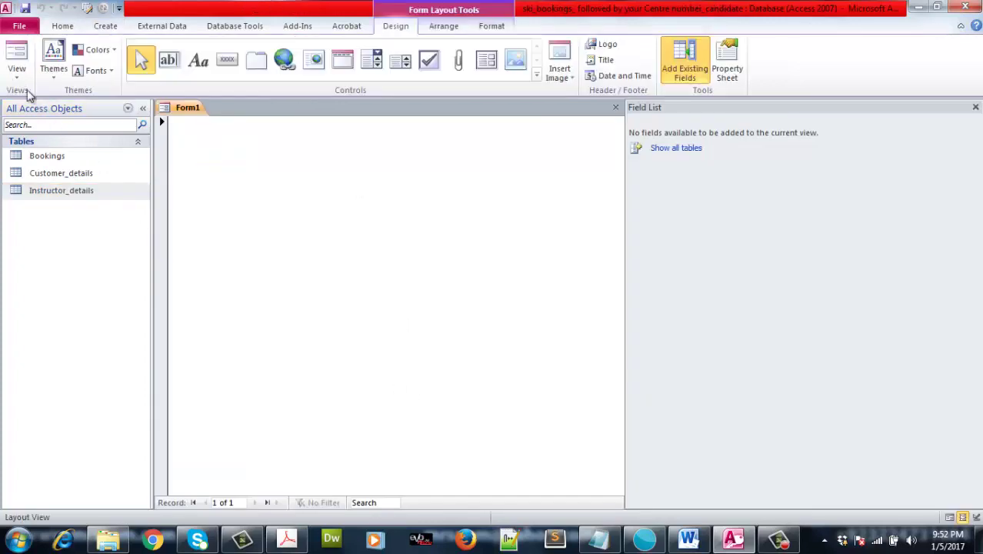
click(17, 69)
click(54, 163)
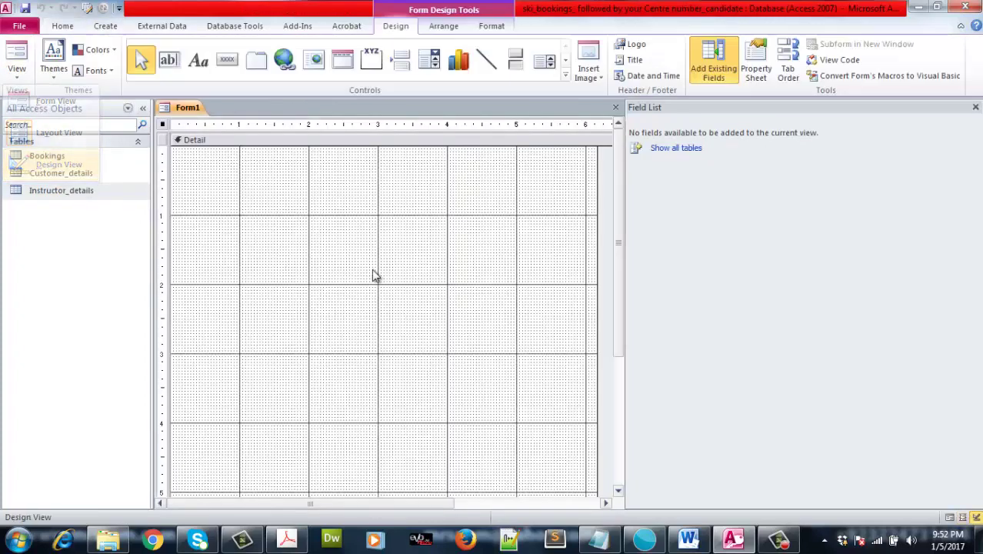
click(24, 7)
text(B)
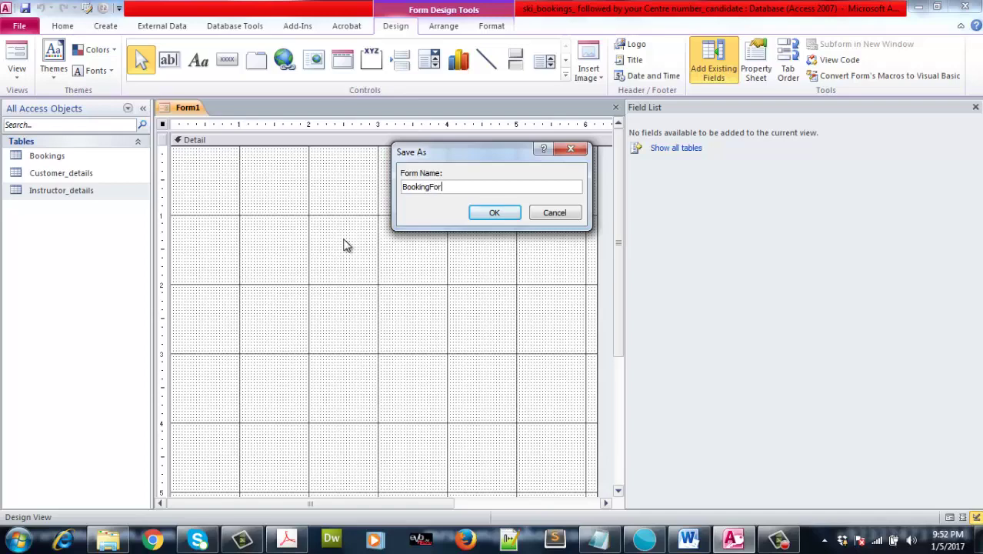
text(ookingFormm)
click(494, 213)
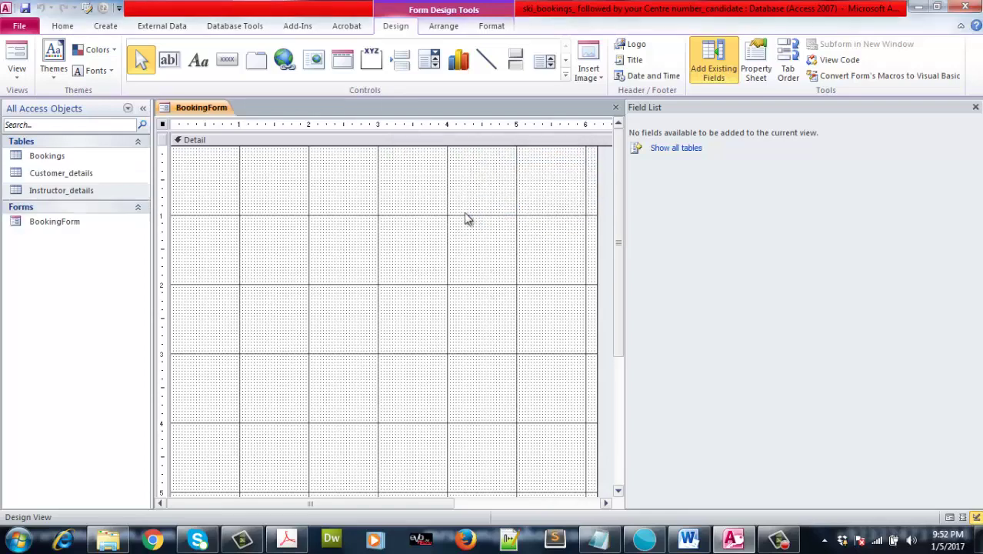
- Add BookingId, Customerid and InstructorId from Bookings to the form, and place InstructorId in a second column beside BookingId
click(677, 148)
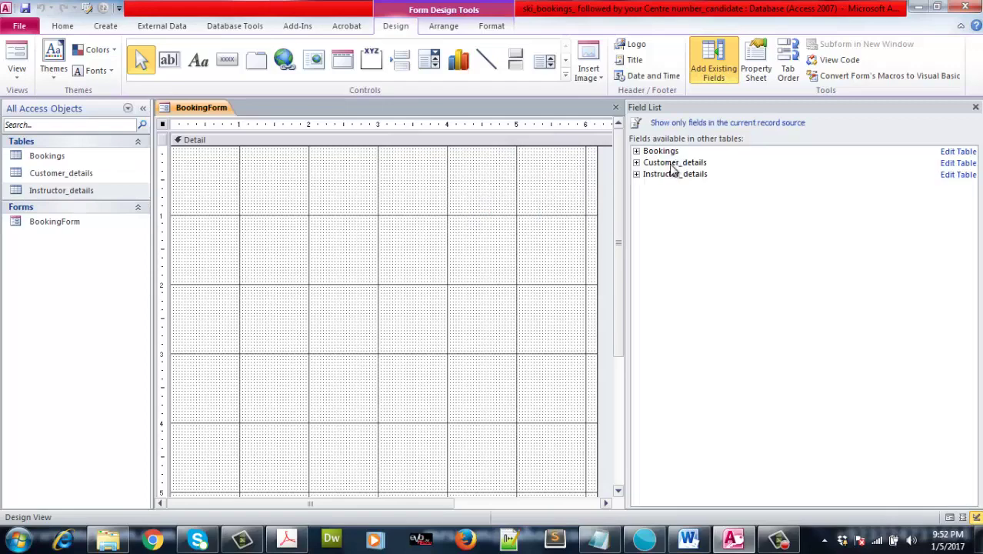
click(636, 151)
click(637, 221)
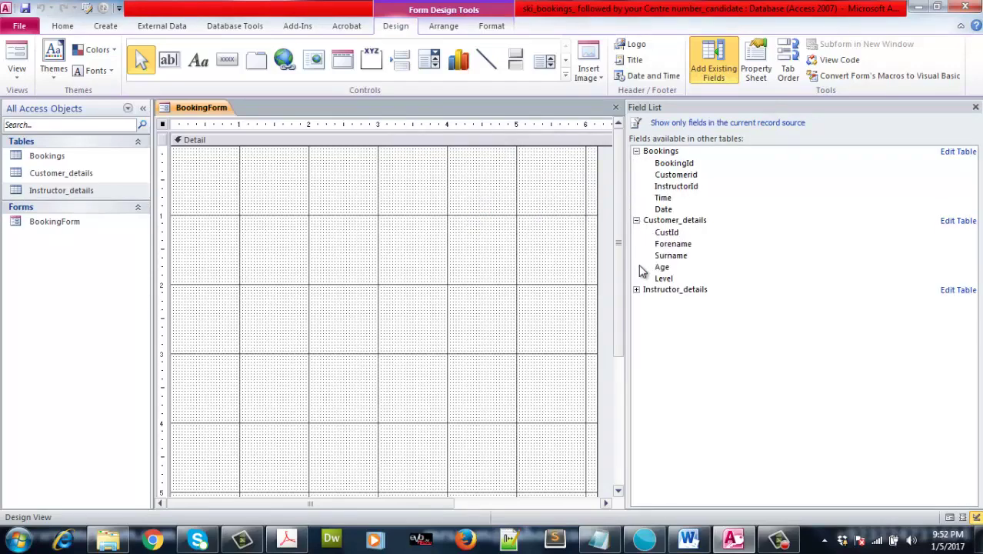
click(636, 290)
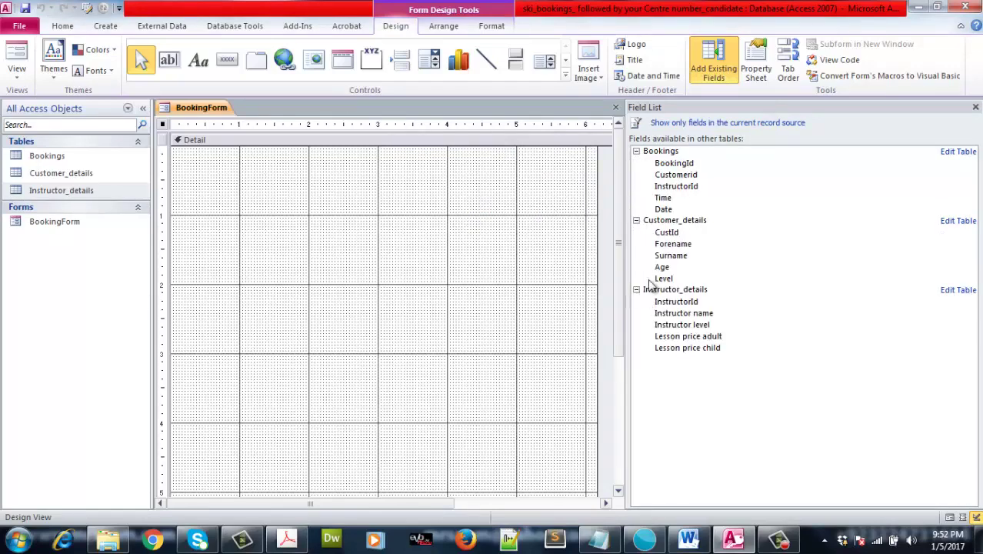
double_click(677, 164)
double_click(681, 176)
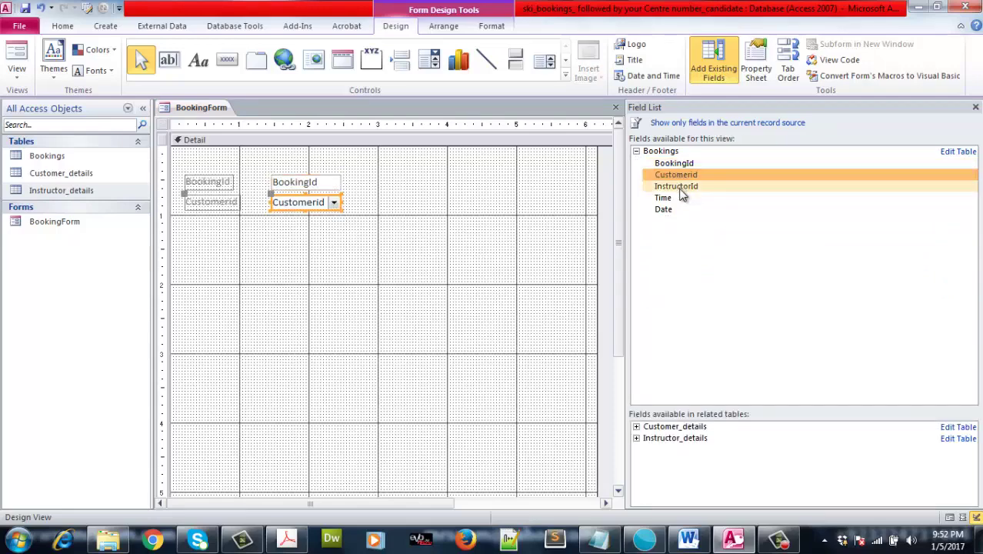
double_click(681, 189)
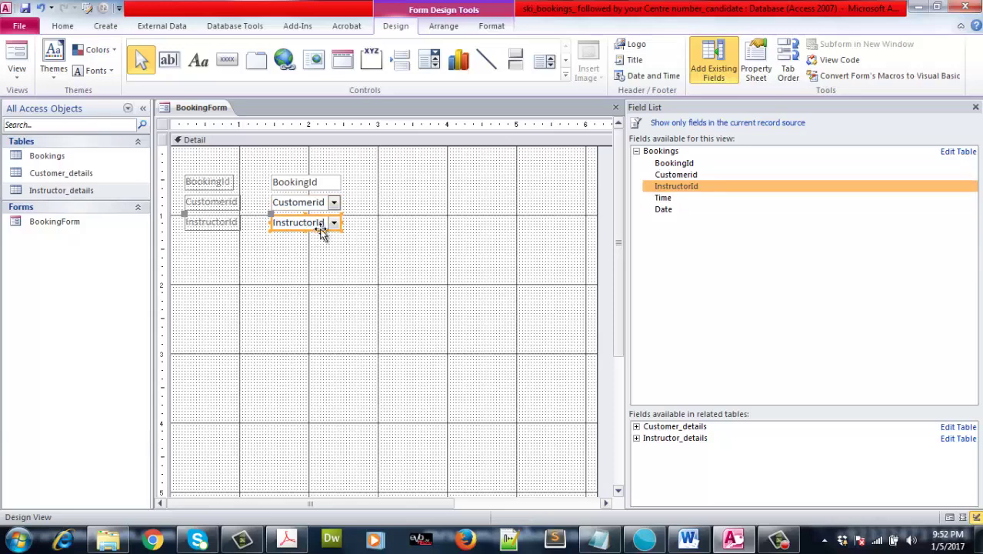
drag(324, 228, 551, 198)
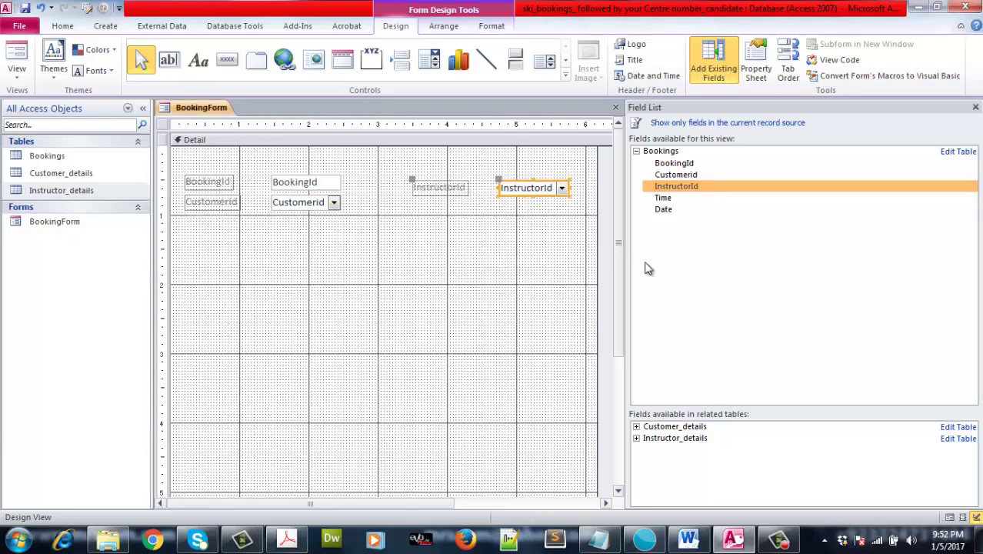
- Add Forename, Surname, Age and Level from Customer_details to the form and move them up directly below Customerid
click(636, 427)
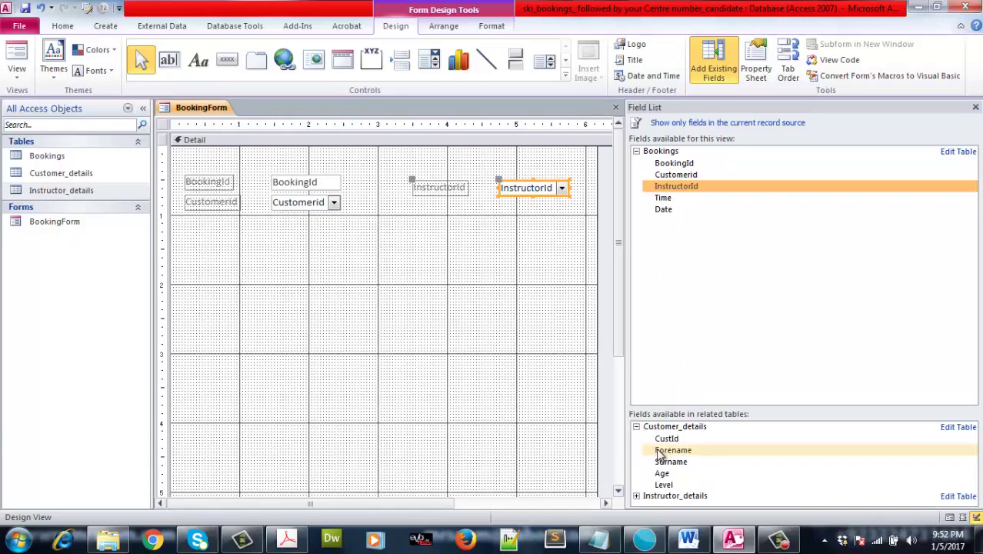
double_click(660, 452)
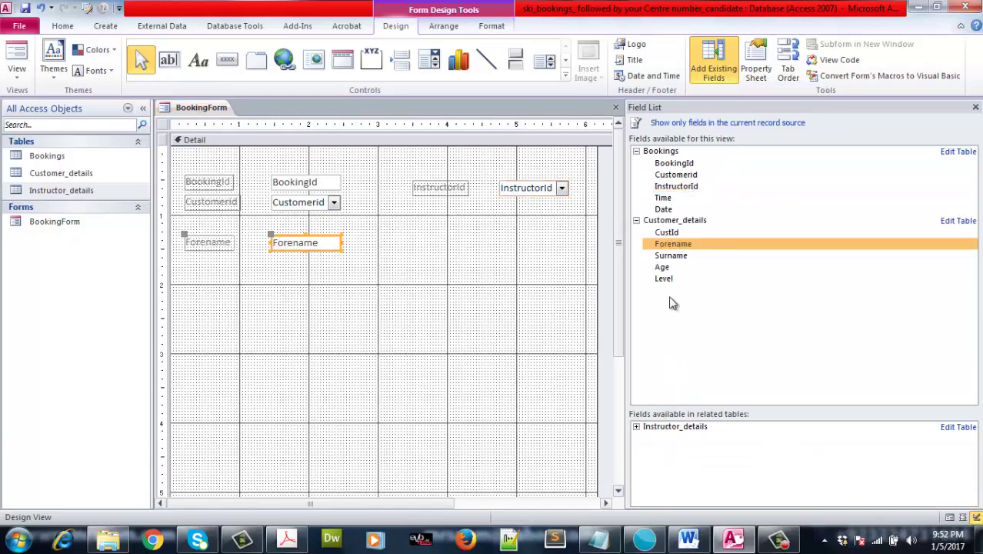
double_click(671, 257)
double_click(667, 268)
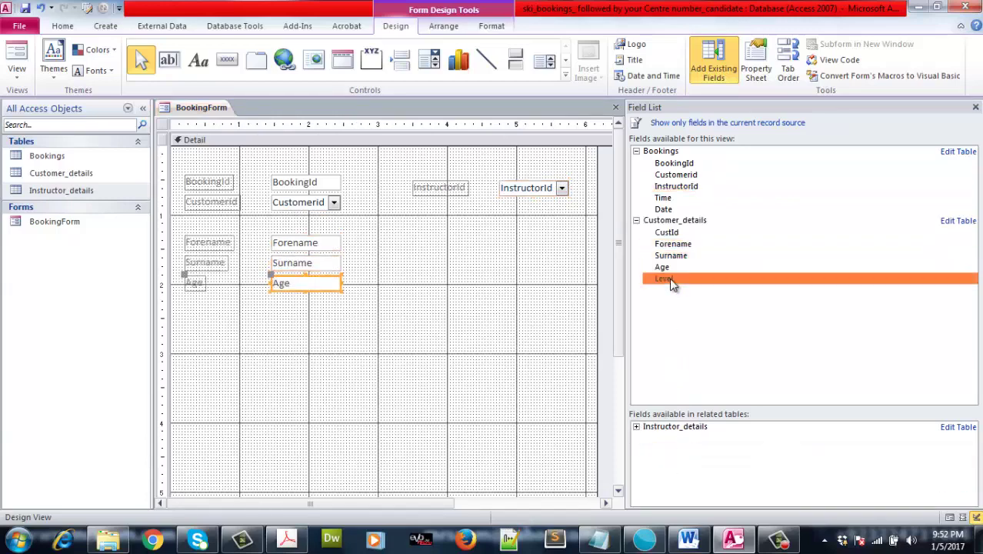
double_click(668, 279)
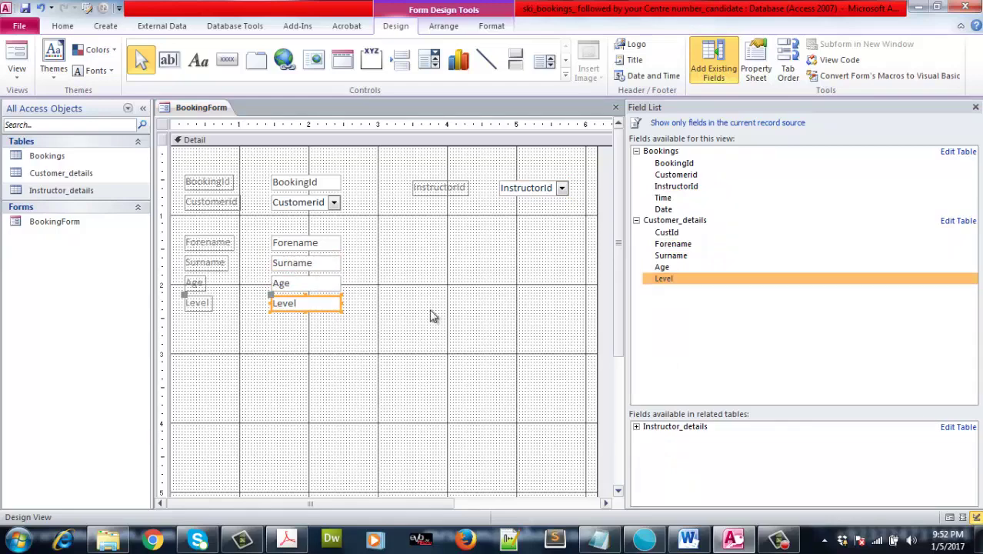
click(291, 334)
drag(290, 333, 204, 221)
click(377, 350)
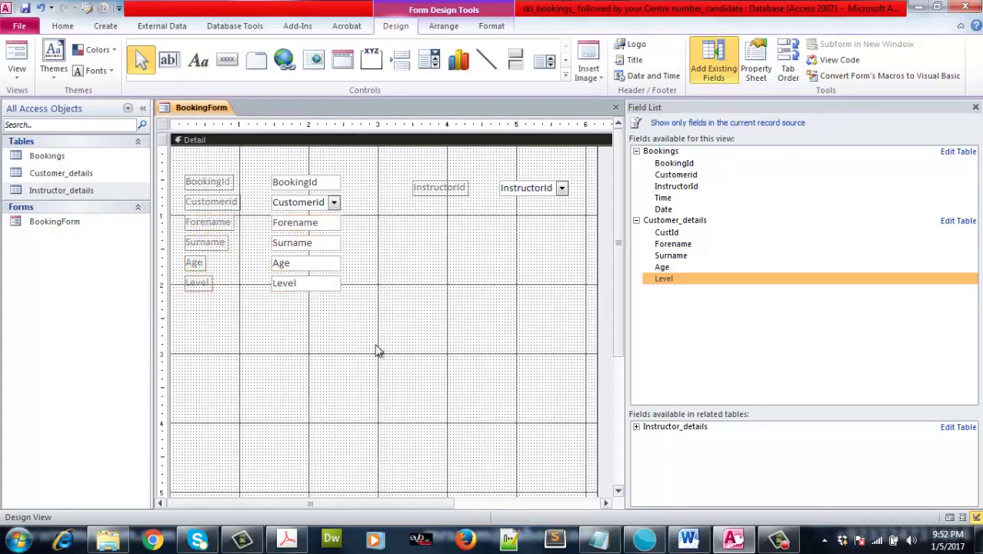
- Show BookingForm in Form view and select customers 4, 9 and 5 in turn for the booking
click(17, 78)
click(34, 99)
click(331, 173)
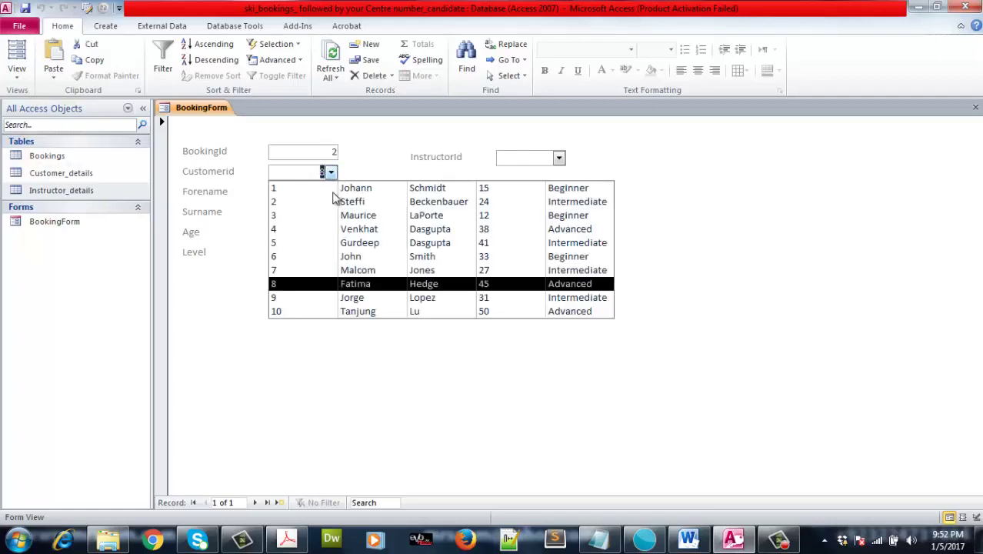
click(343, 233)
click(331, 172)
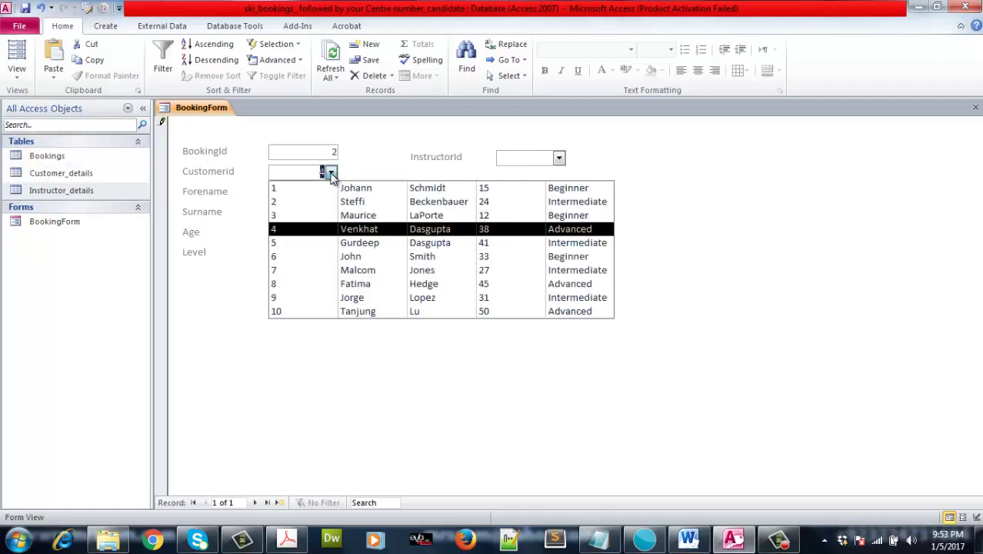
click(343, 299)
click(331, 173)
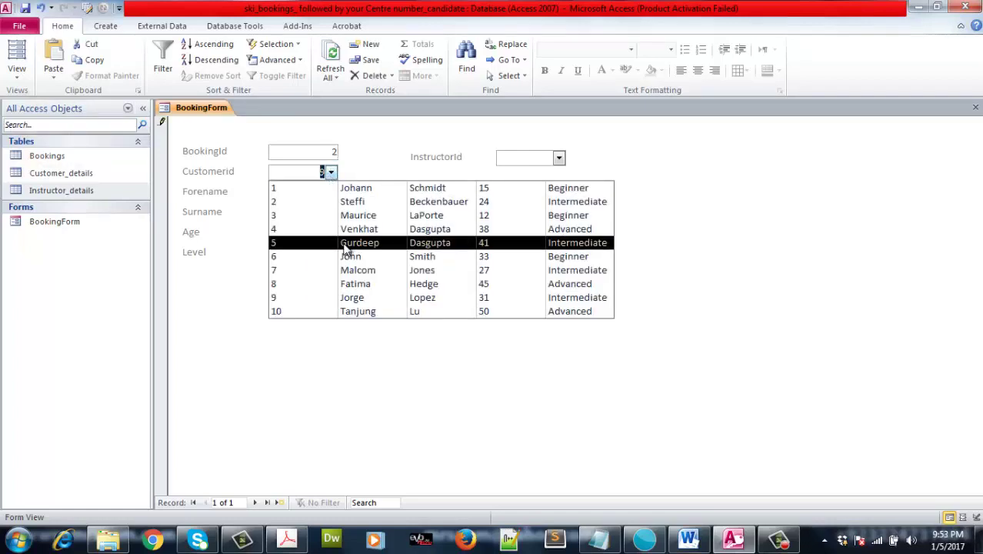
click(343, 248)
- Select customers 3 and 7 in turn for the booking in Form view, opening the instructor list for each, and return to Design view
click(17, 69)
click(58, 166)
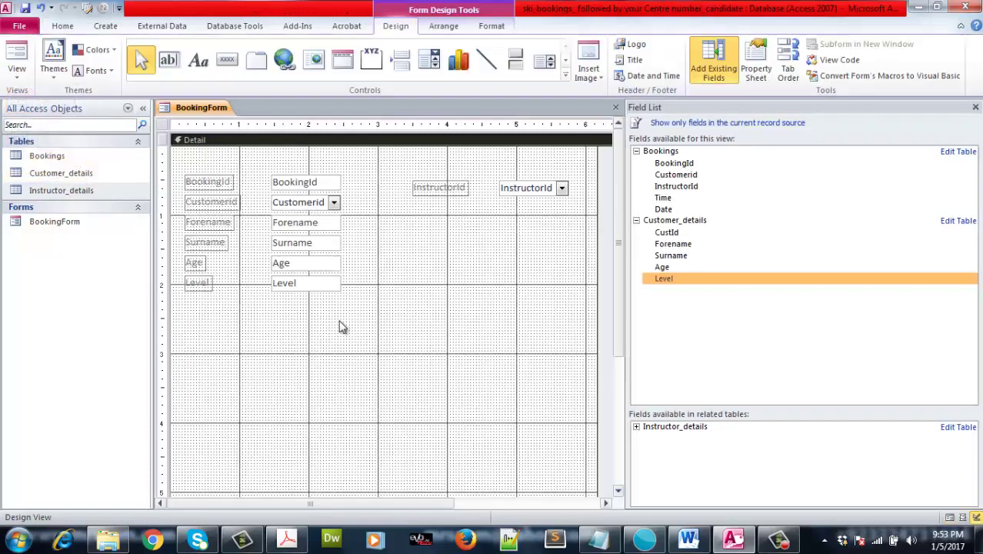
click(17, 73)
click(28, 98)
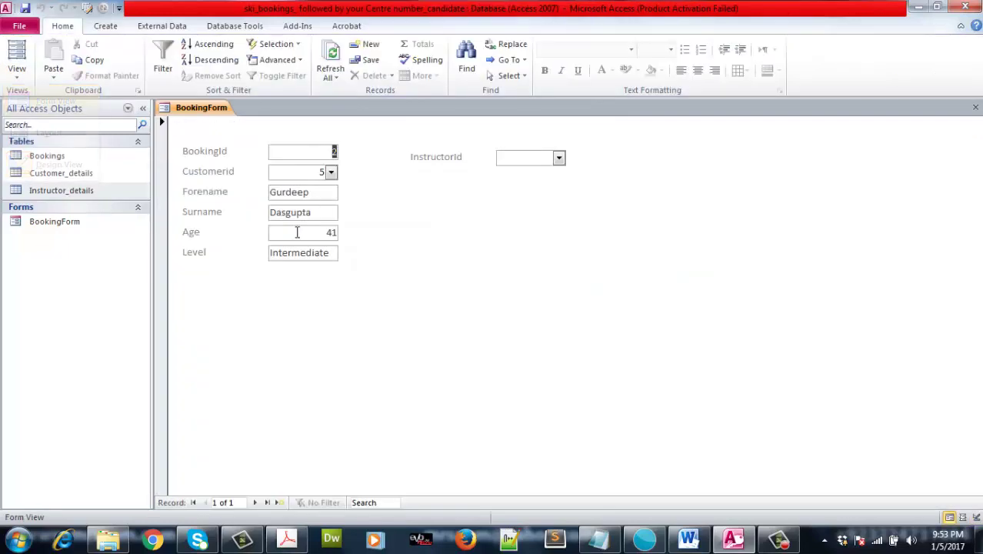
click(330, 172)
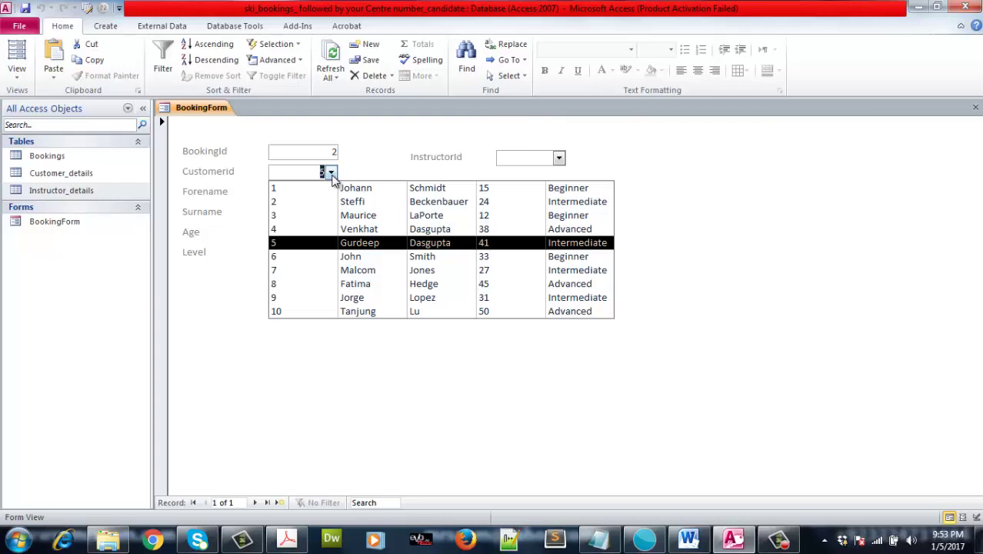
click(365, 215)
click(560, 158)
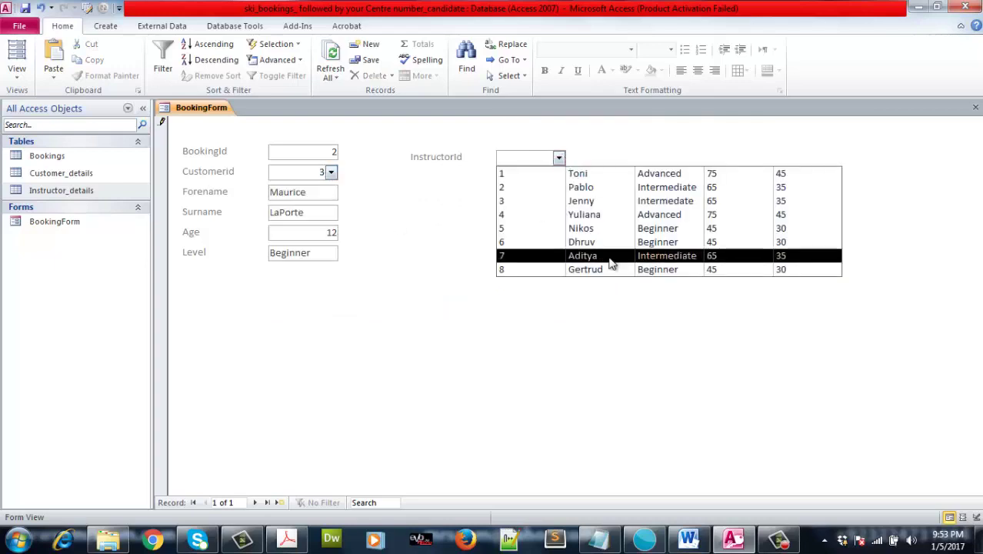
click(331, 173)
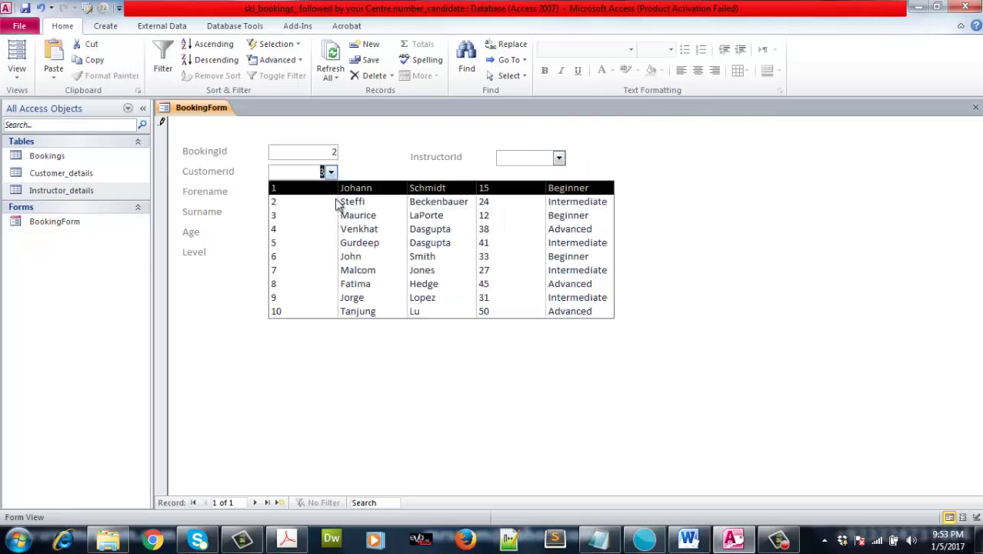
click(368, 270)
click(560, 158)
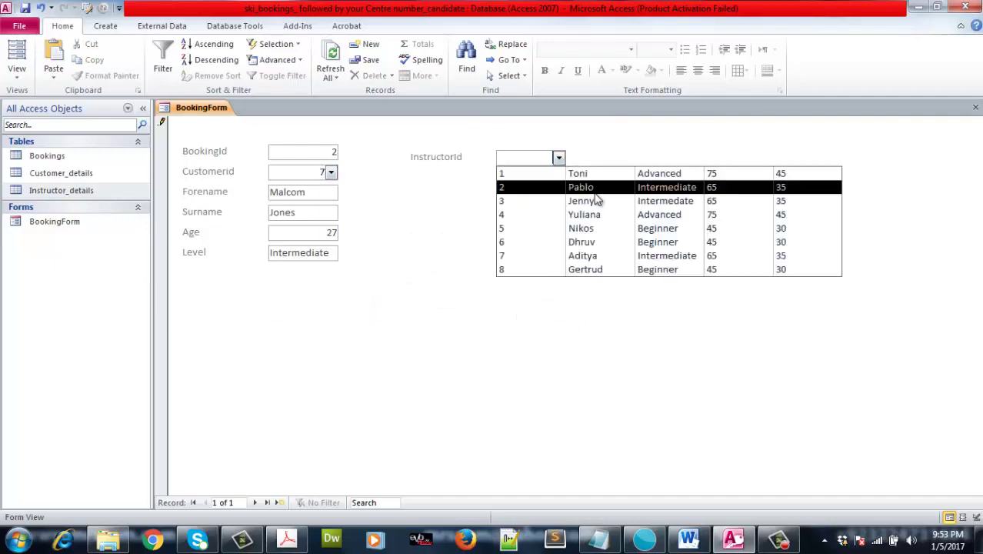
click(23, 80)
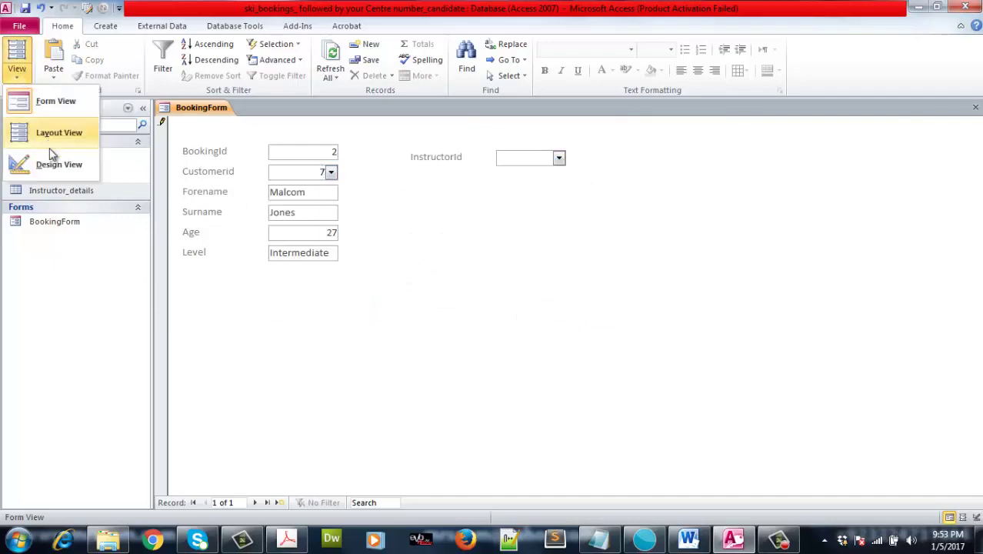
click(46, 162)
- Switch to the task PDF in Acrobat and examine the booking form requirements on restricting the instructor list by customer level
click(286, 539)
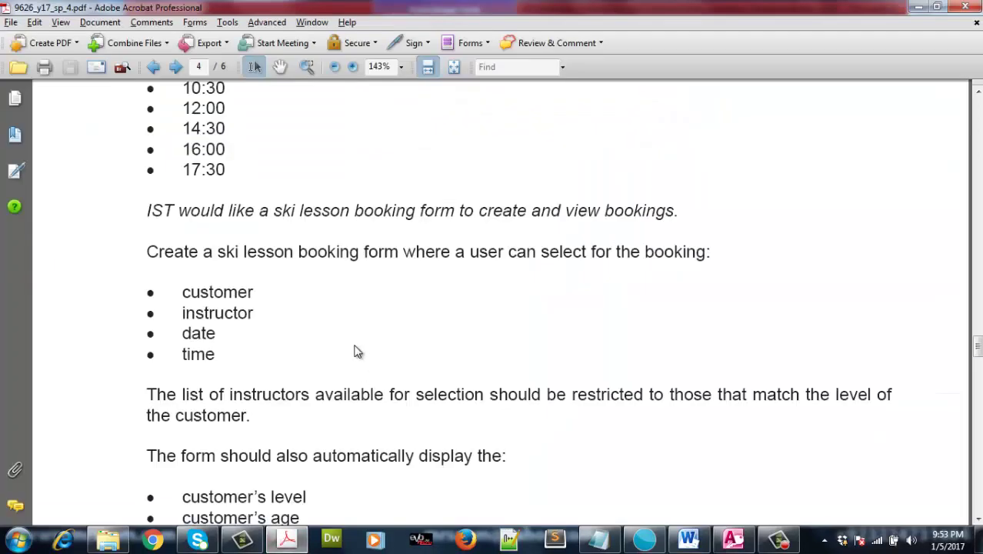
scroll(353, 345, down, 2)
scroll(351, 342, up, 10)
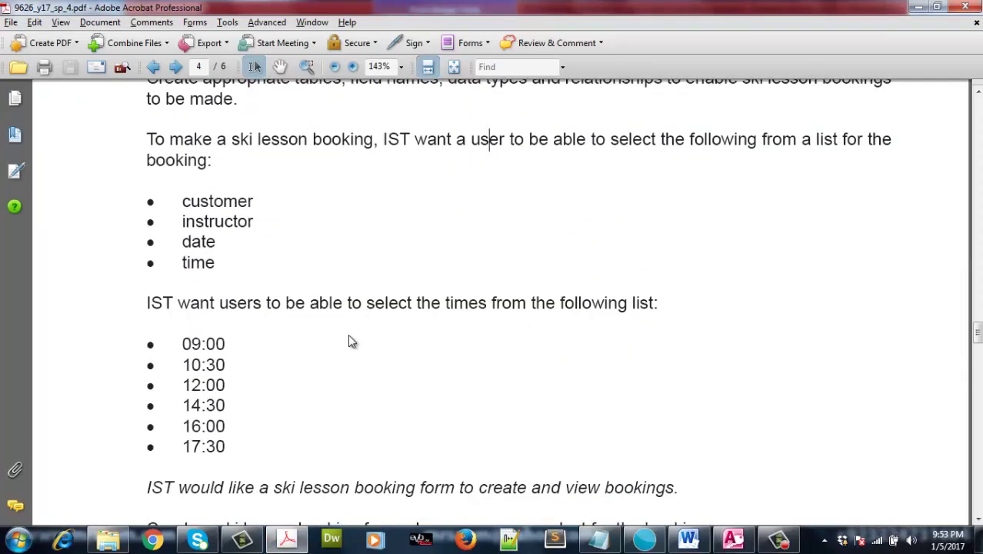
scroll(348, 342, down, 10)
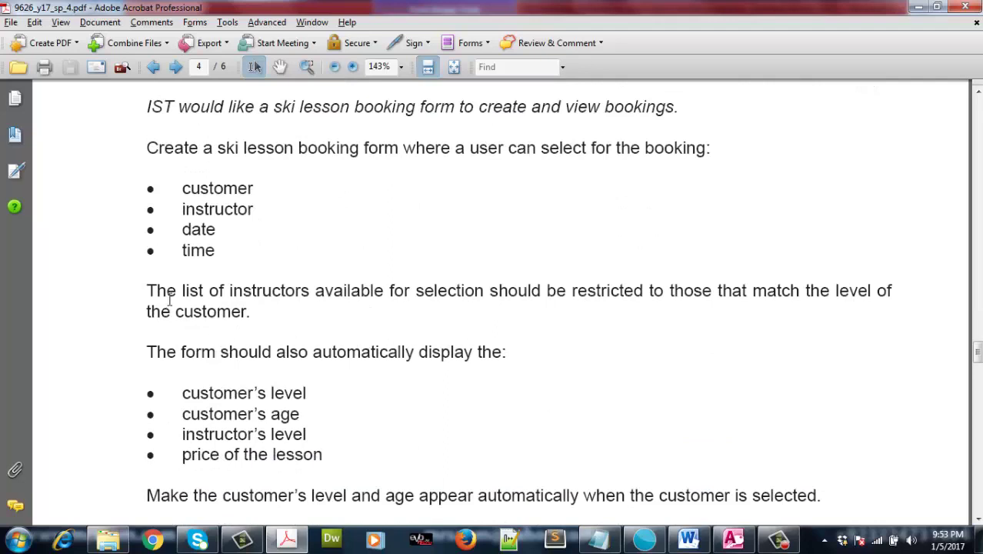
drag(169, 298, 891, 292)
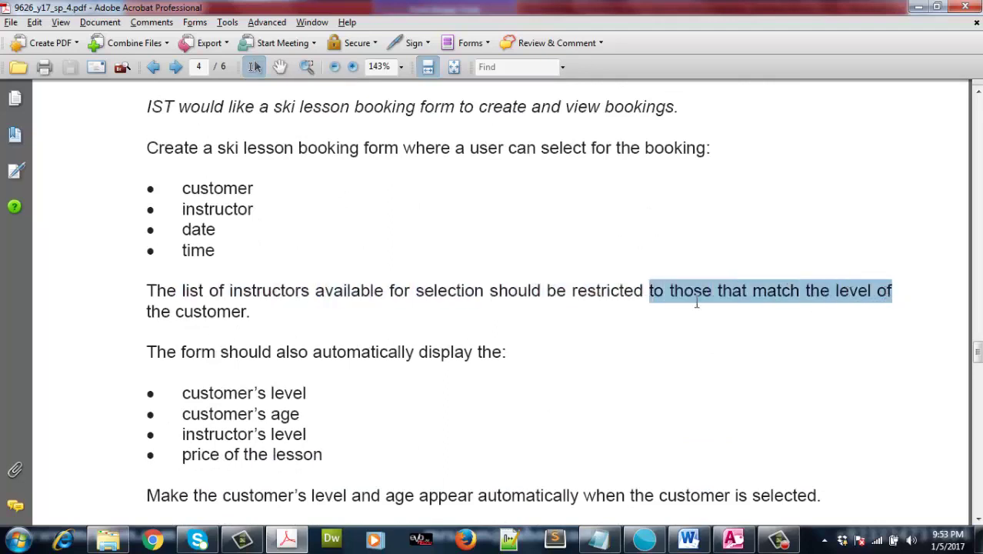
drag(166, 311, 261, 314)
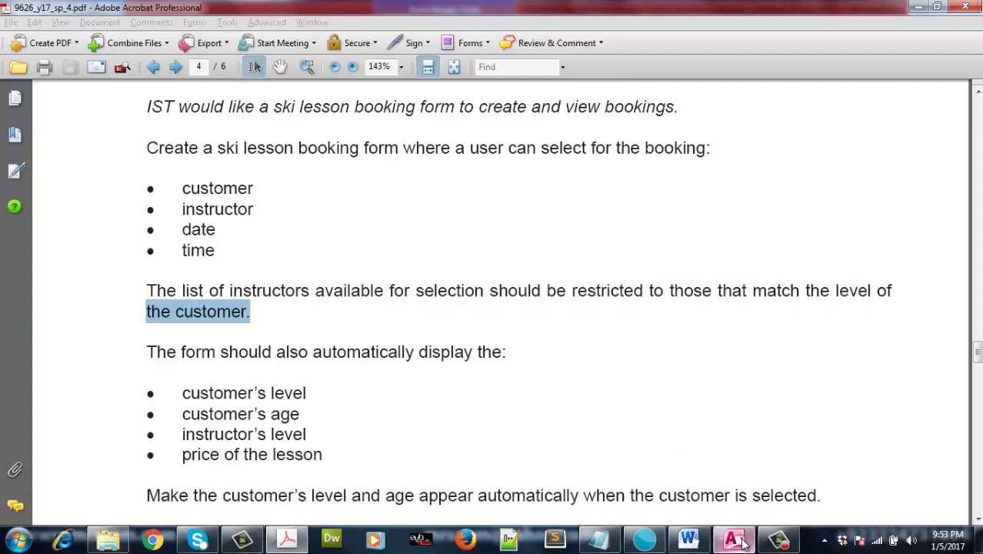
- Switch back to Access and open the Row Source query of the form's InstructorId combo box in the Query Builder
click(734, 538)
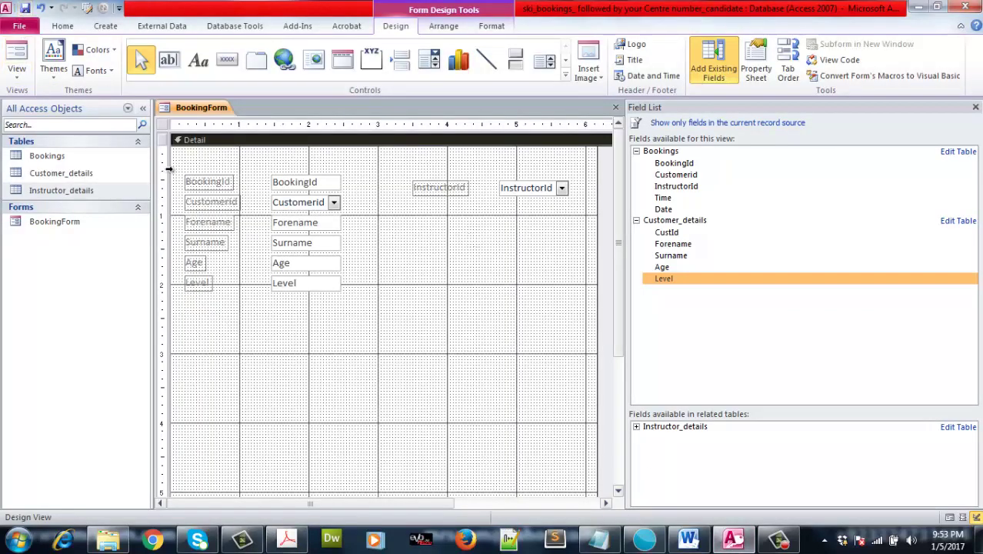
click(518, 190)
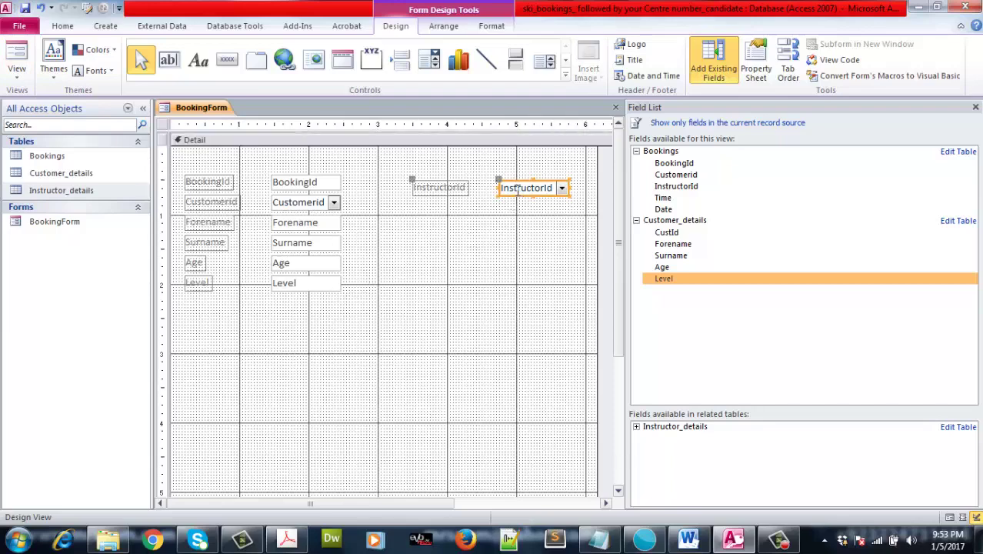
right_click(565, 188)
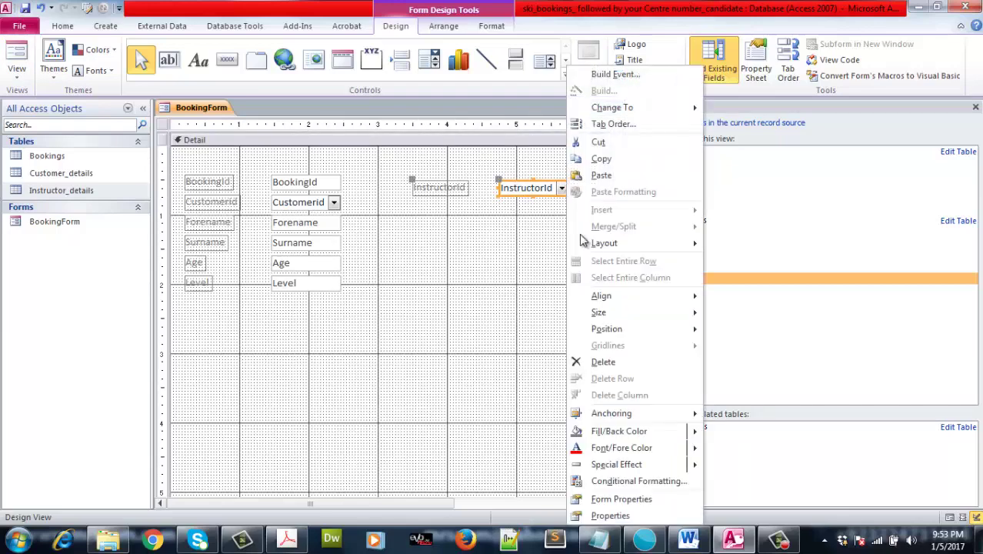
click(612, 515)
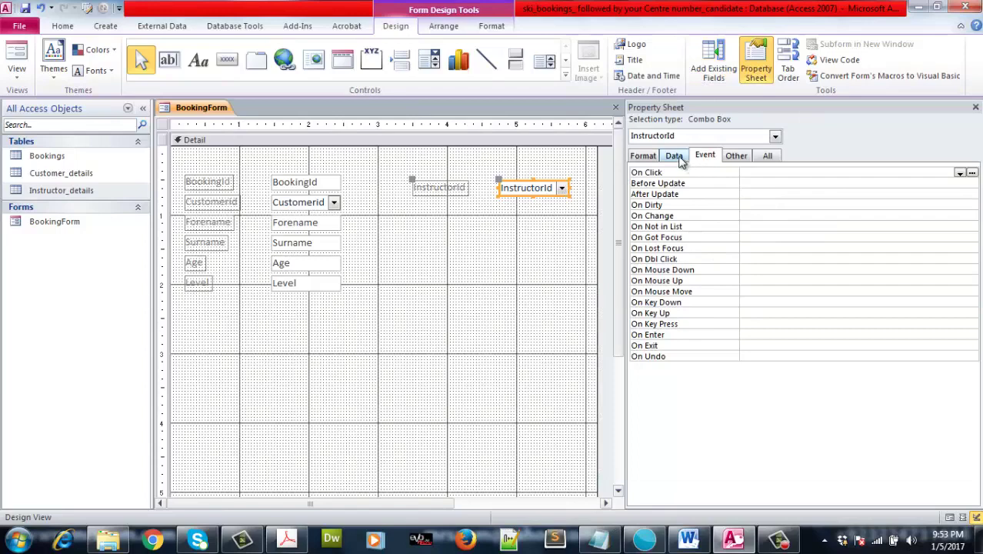
click(677, 157)
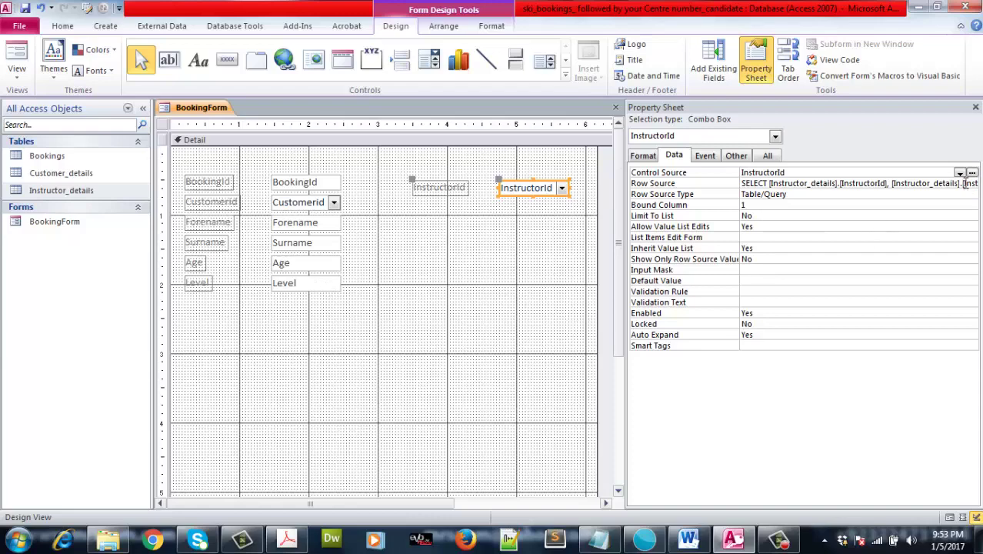
click(972, 174)
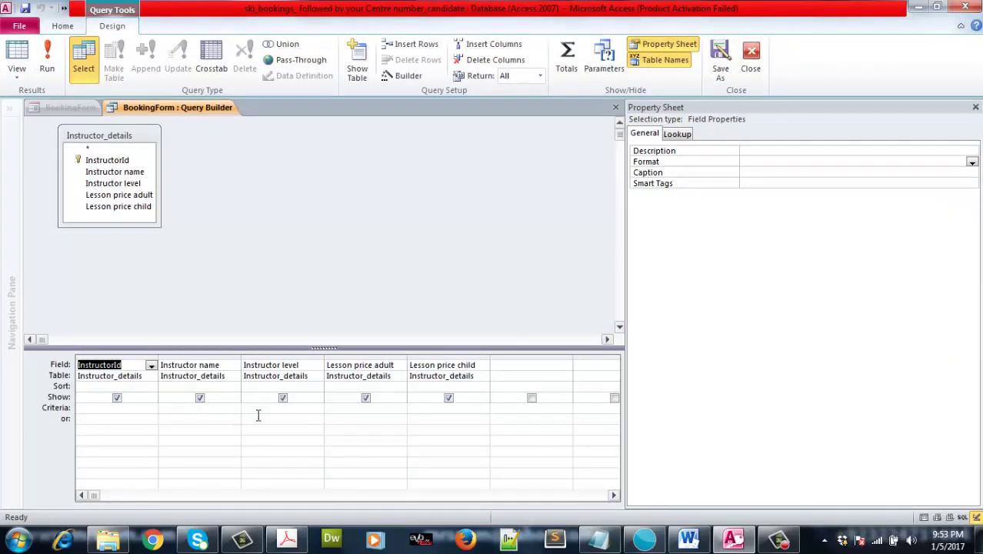
- Set the Instructor level criterion to [Forms]![BookingForm]![Level] and close the Query Builder and the Property Sheet
click(259, 416)
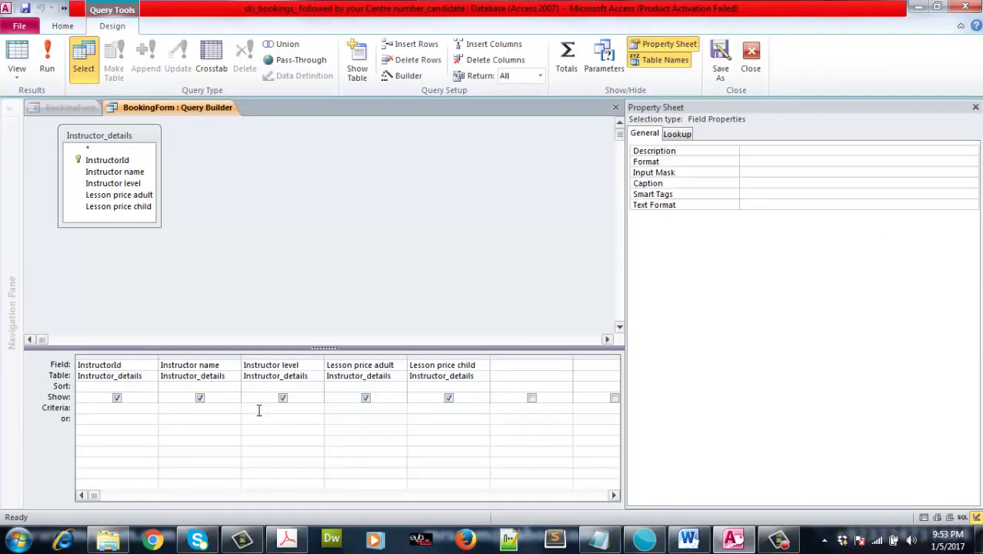
text(F)
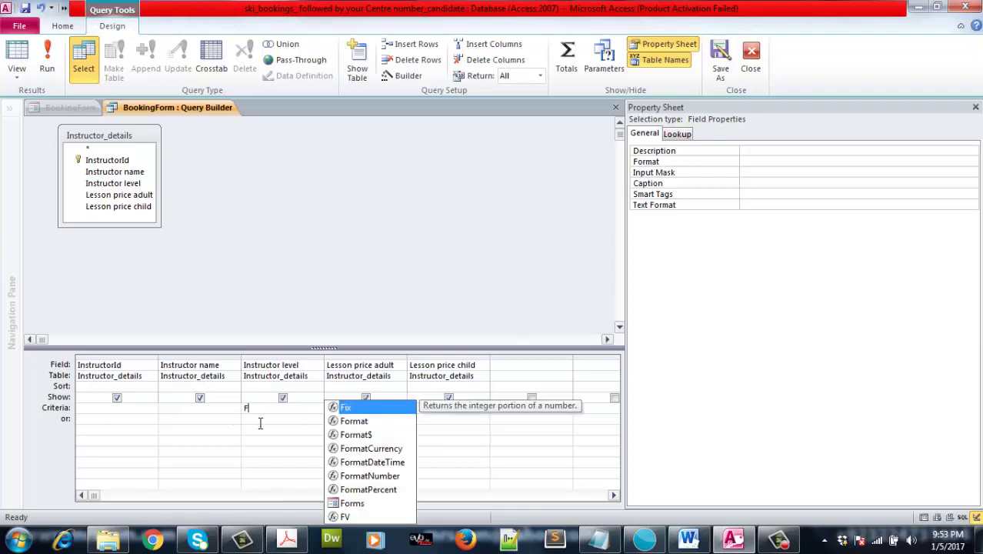
double_click(358, 500)
text(!)
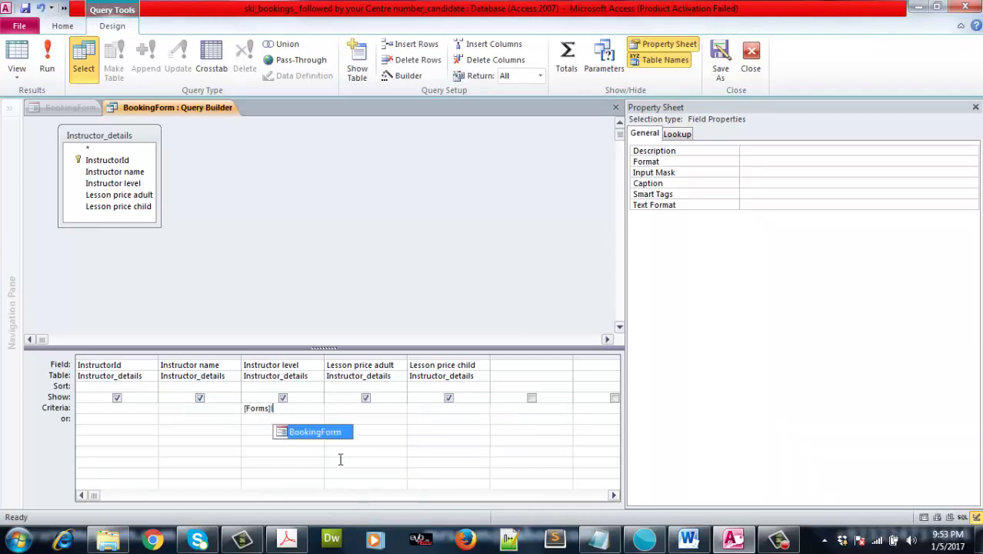
double_click(322, 433)
text(!)
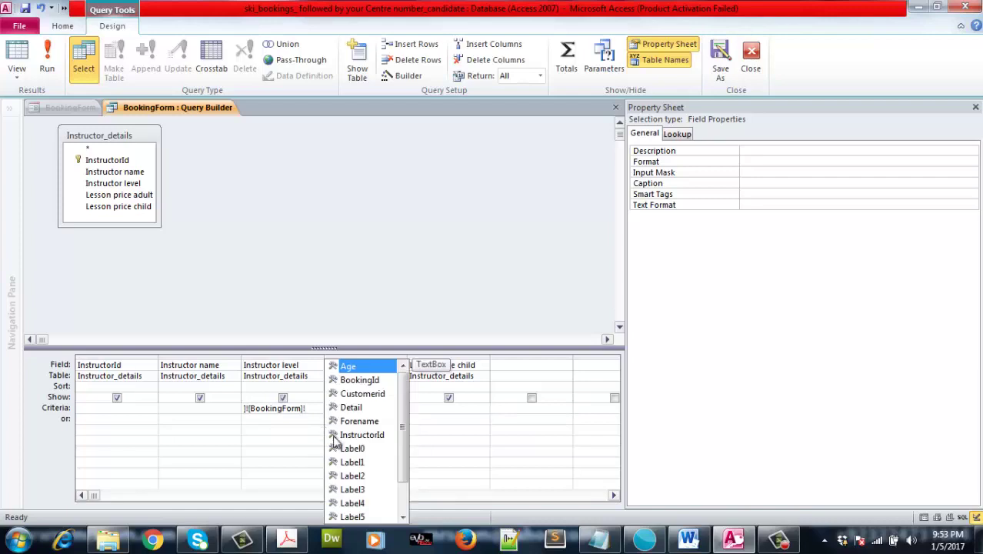
scroll(409, 445, down, 1)
double_click(362, 504)
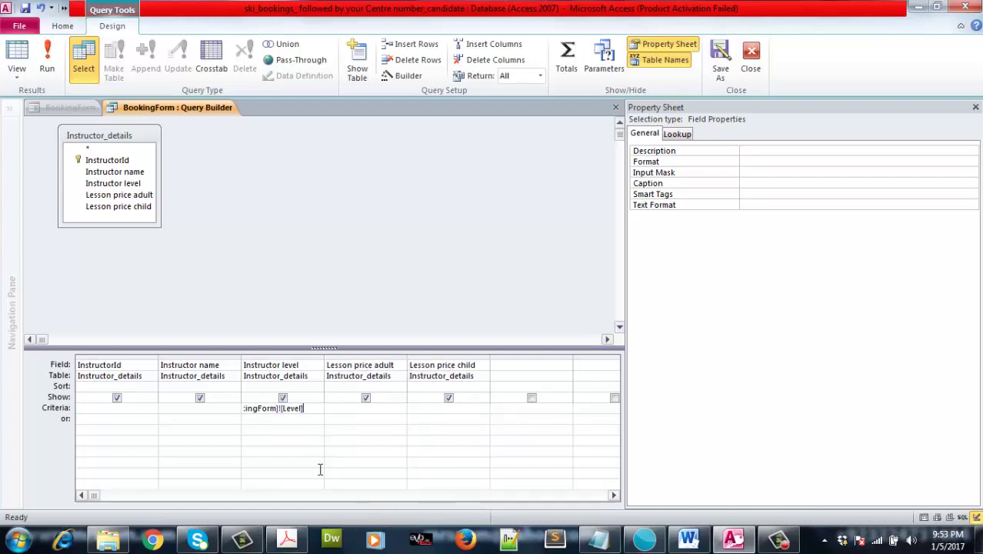
click(976, 108)
click(975, 108)
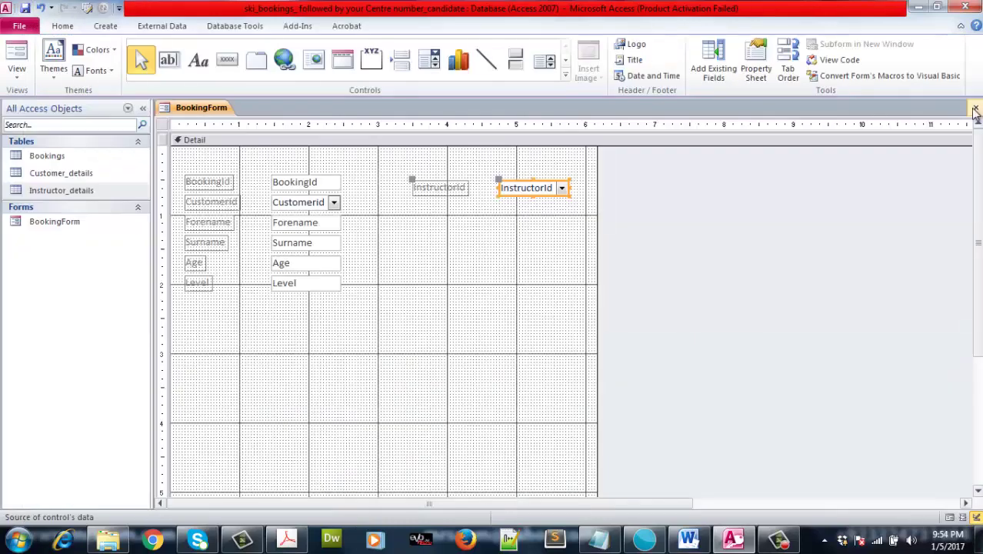
- Test the form in Form view with customer 3 and instructor 6, and check the instructor list again for customer 4
click(17, 71)
click(40, 105)
click(331, 173)
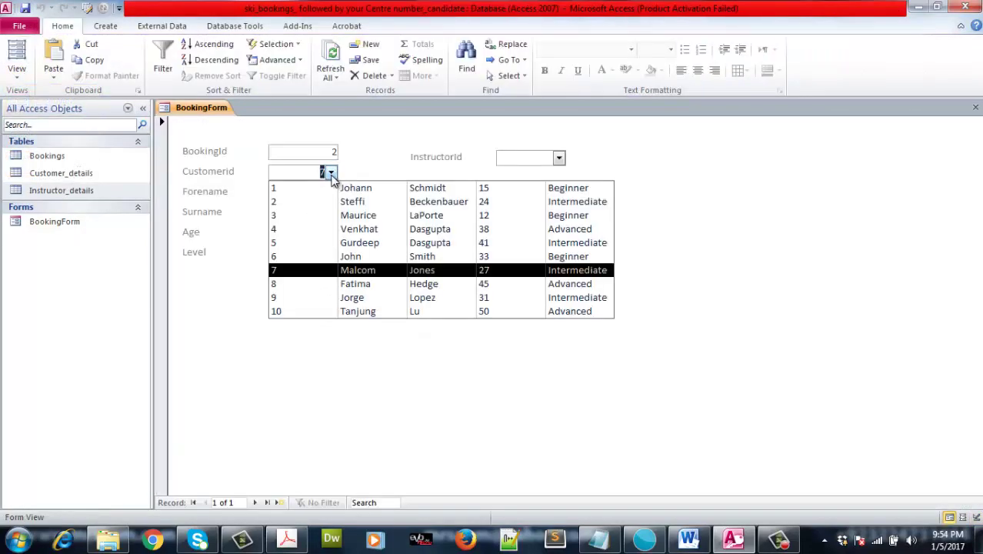
click(342, 214)
click(559, 157)
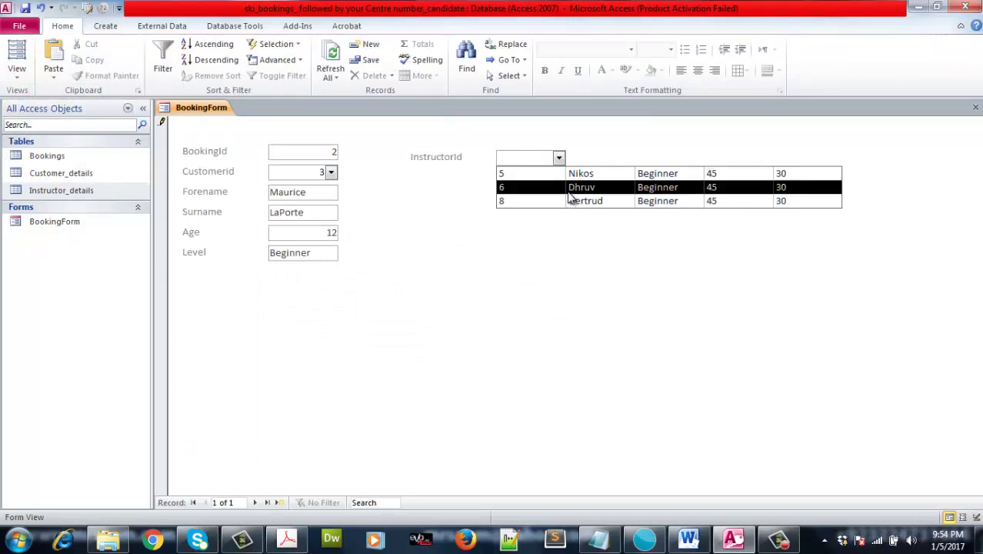
click(568, 193)
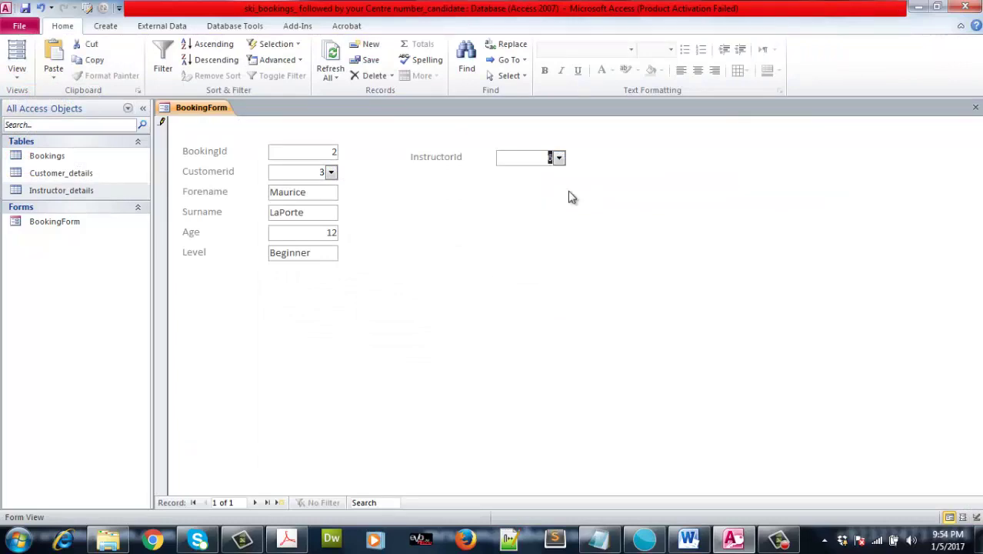
click(332, 173)
click(369, 229)
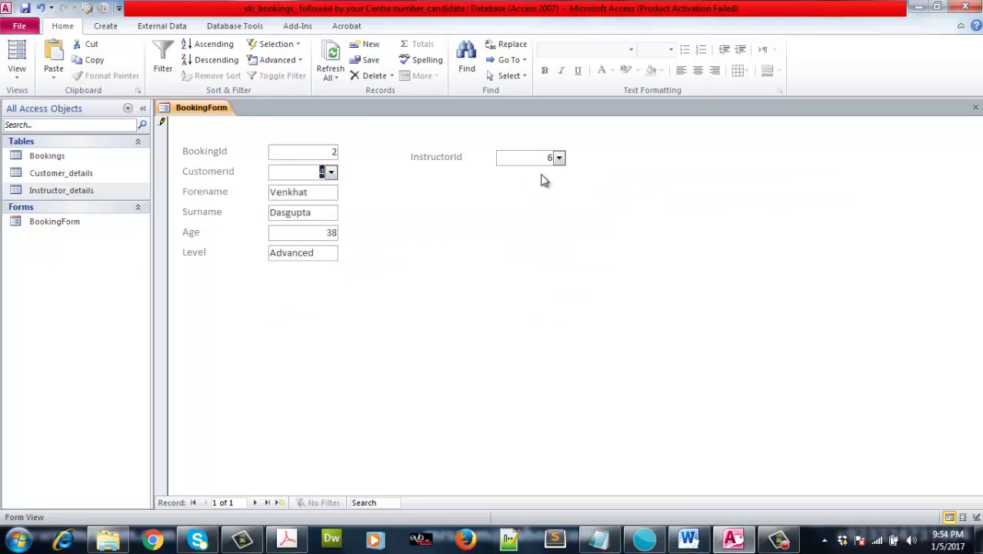
click(560, 158)
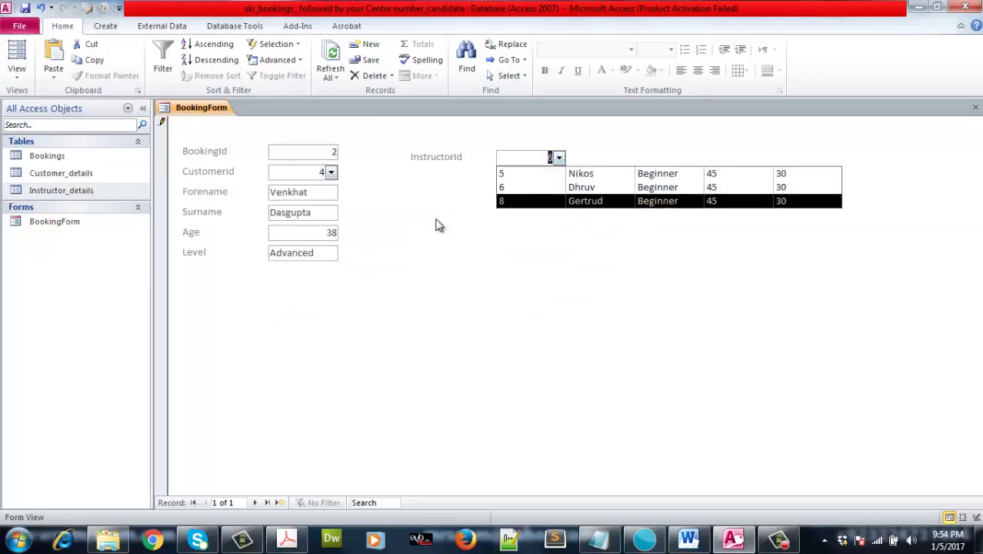
- Return BookingForm to Design view and open the Macro Builder for the Customerid combo box's After Update event
click(16, 77)
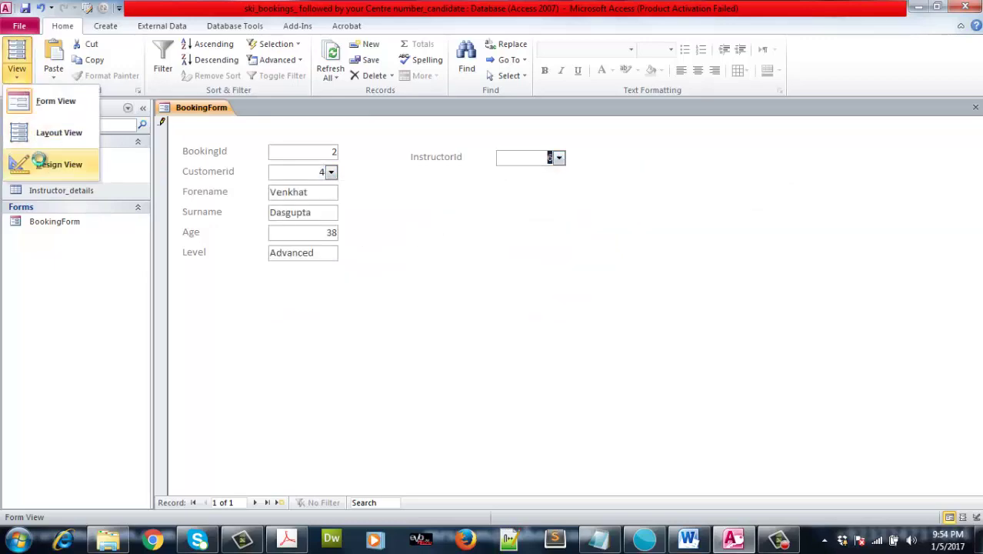
click(46, 162)
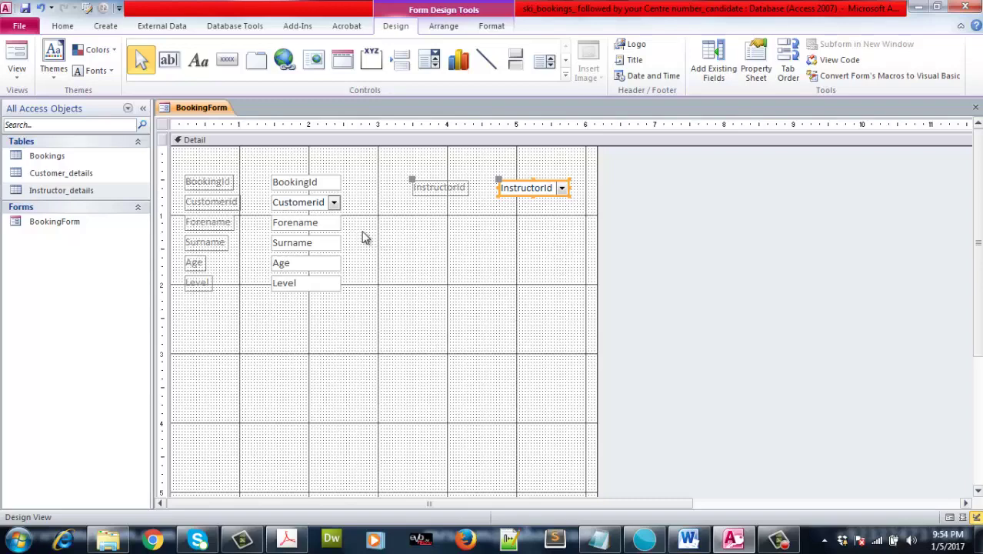
click(319, 203)
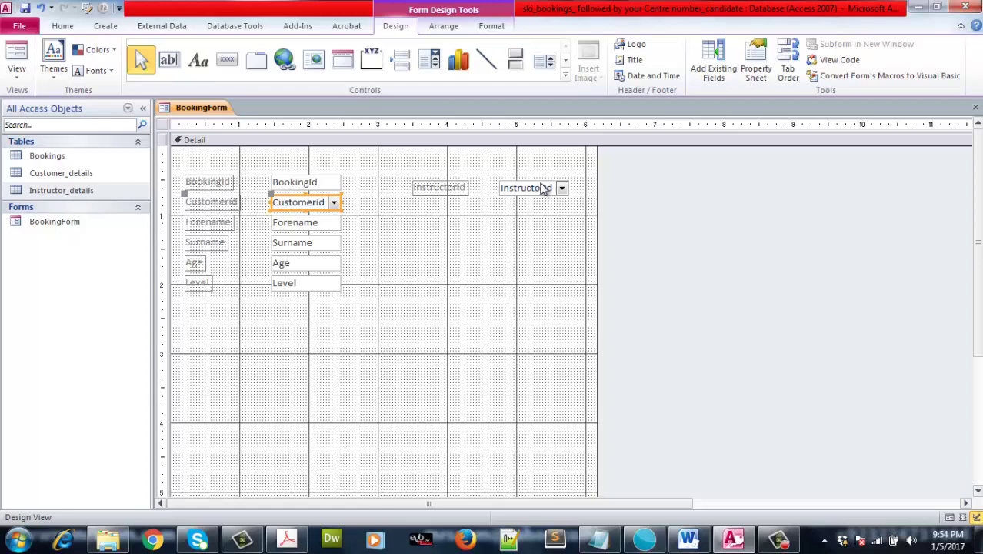
right_click(325, 203)
click(383, 529)
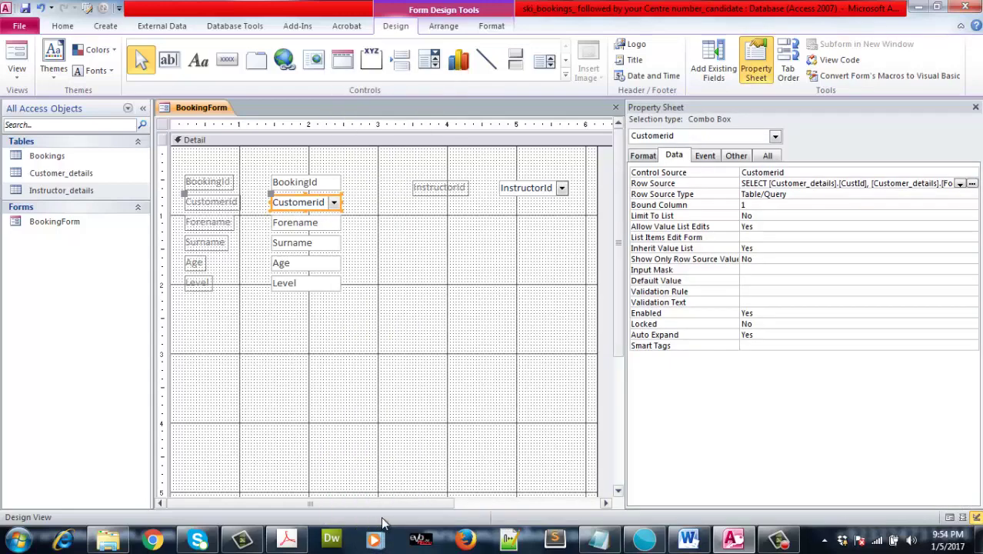
click(705, 157)
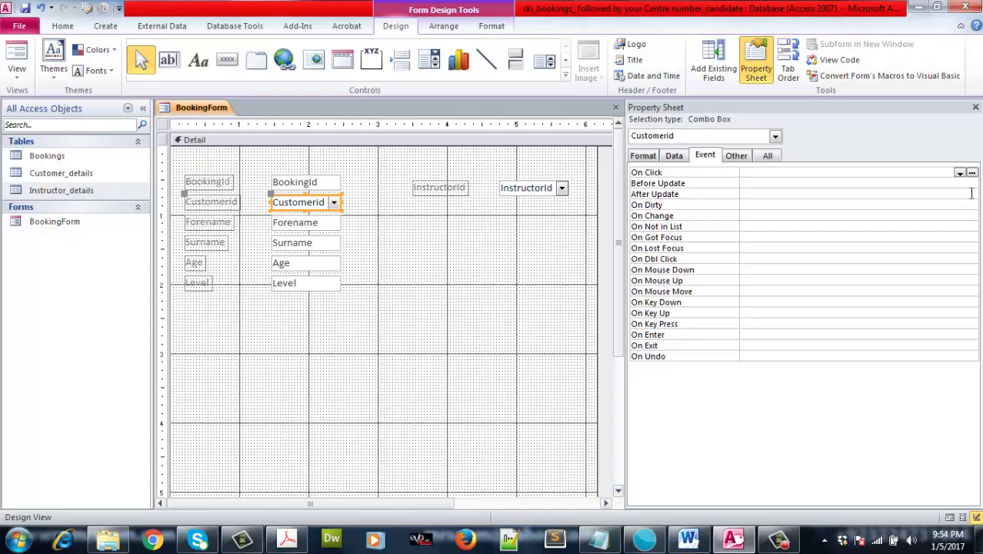
click(972, 193)
click(972, 194)
click(479, 290)
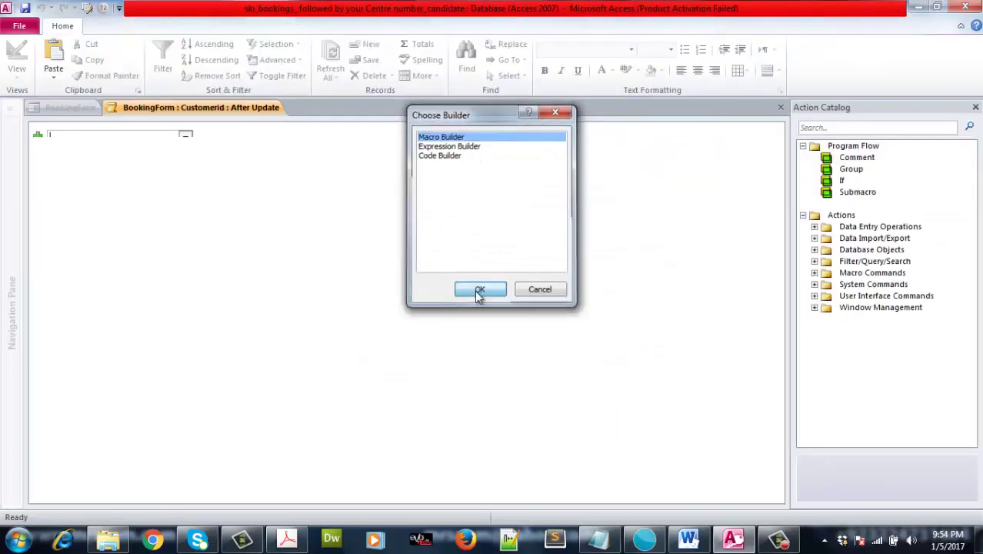
- Add a Requery action with the control name InstructorId to the After Update macro and close the macro
click(185, 141)
drag(185, 216, 182, 326)
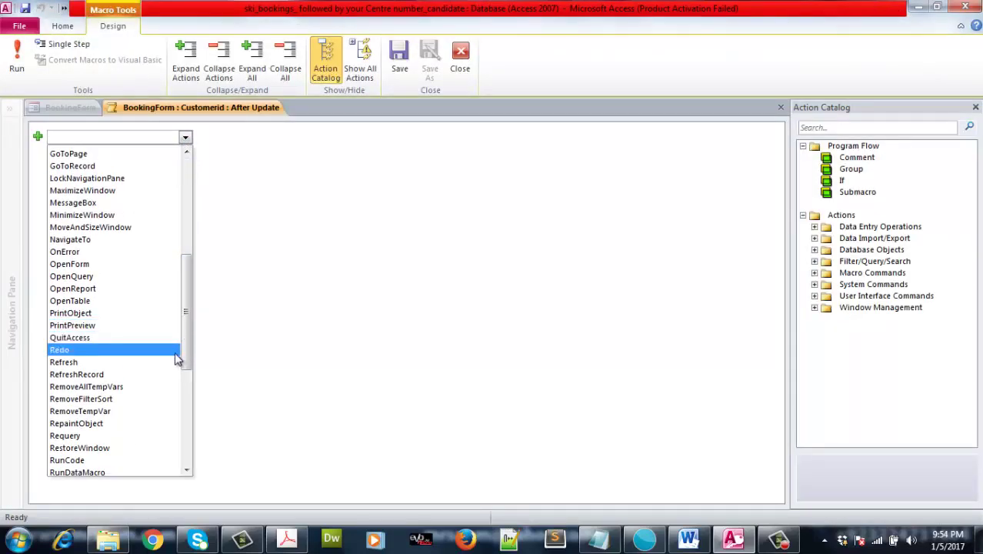
click(145, 436)
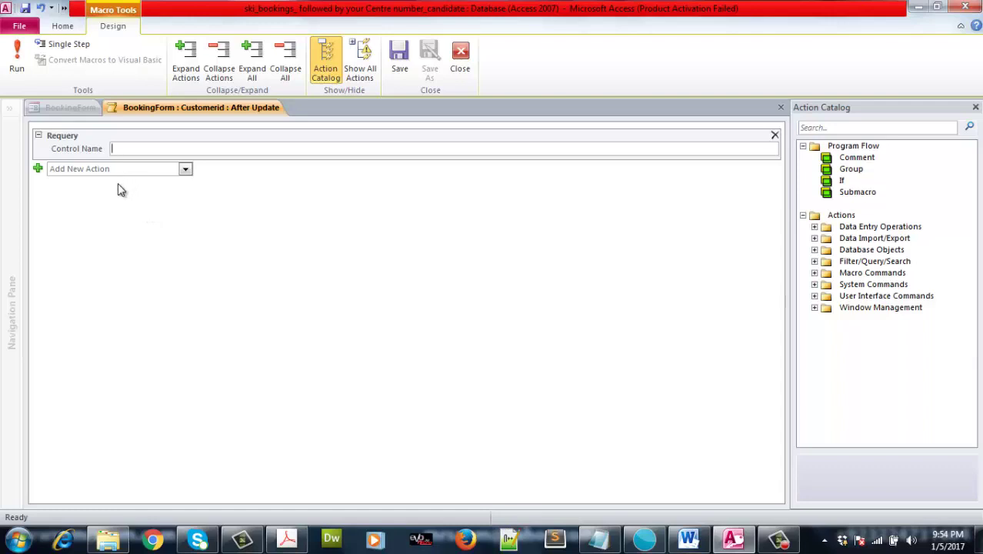
text(I)
click(154, 163)
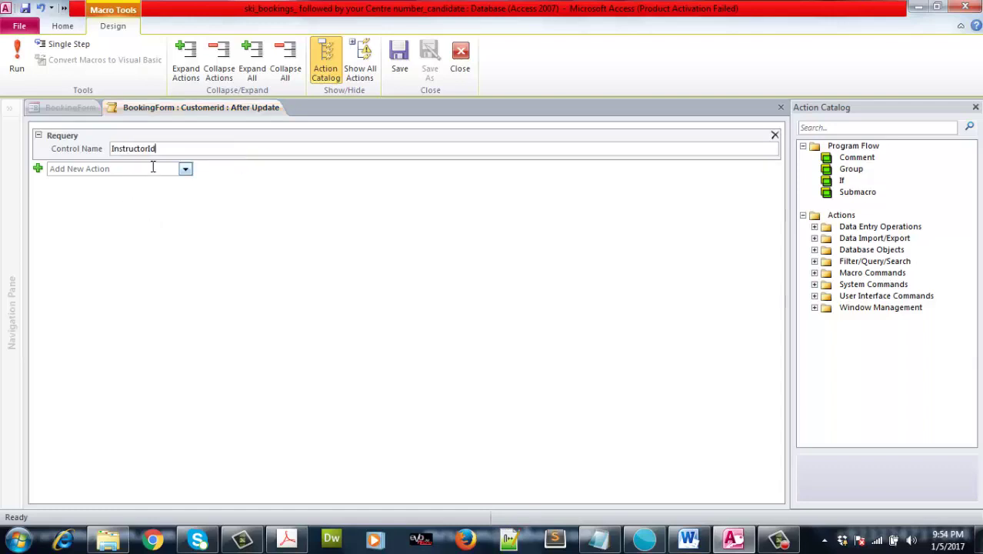
click(781, 107)
- Test the form in Form view by selecting customers 2, 4 and 3, checking the InstructorId list after each
click(17, 73)
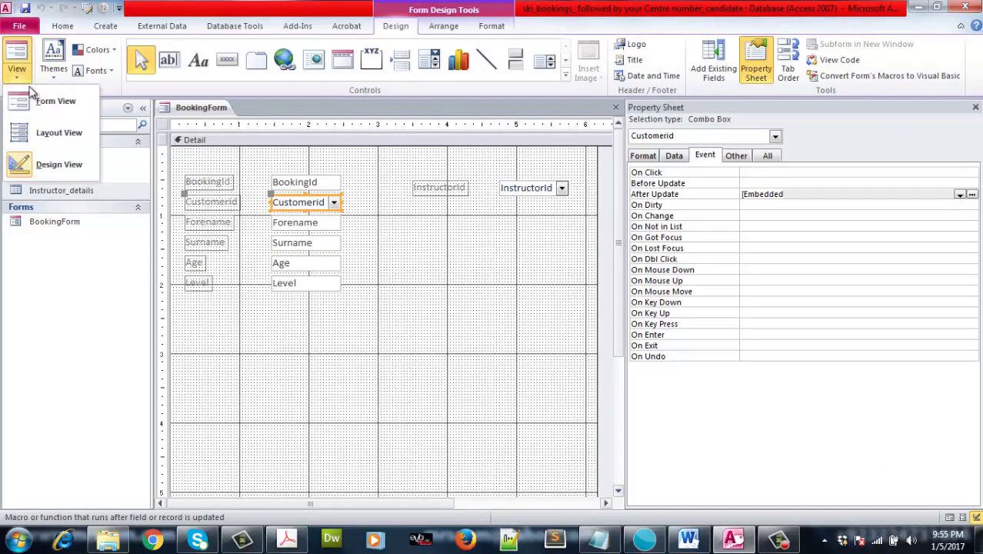
click(50, 100)
click(331, 171)
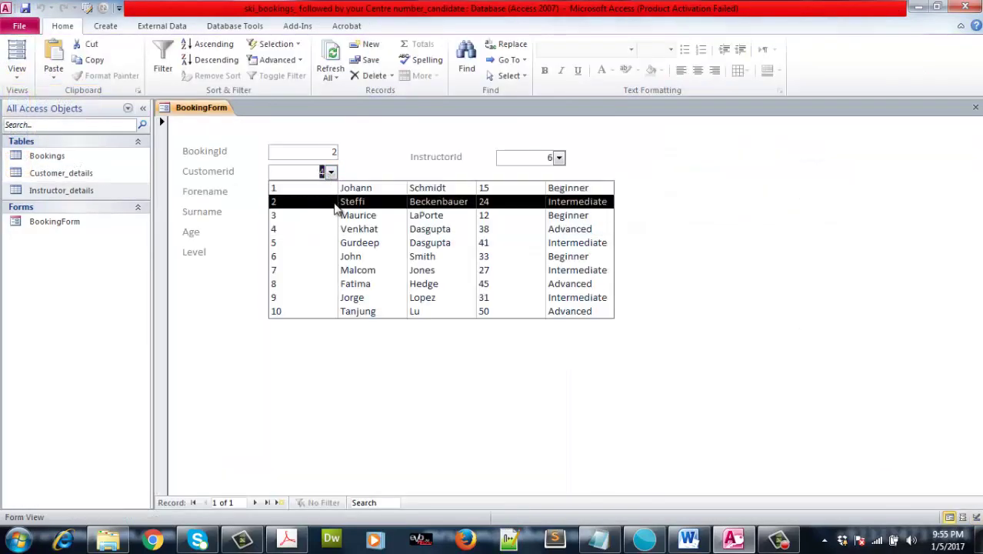
click(335, 204)
click(561, 157)
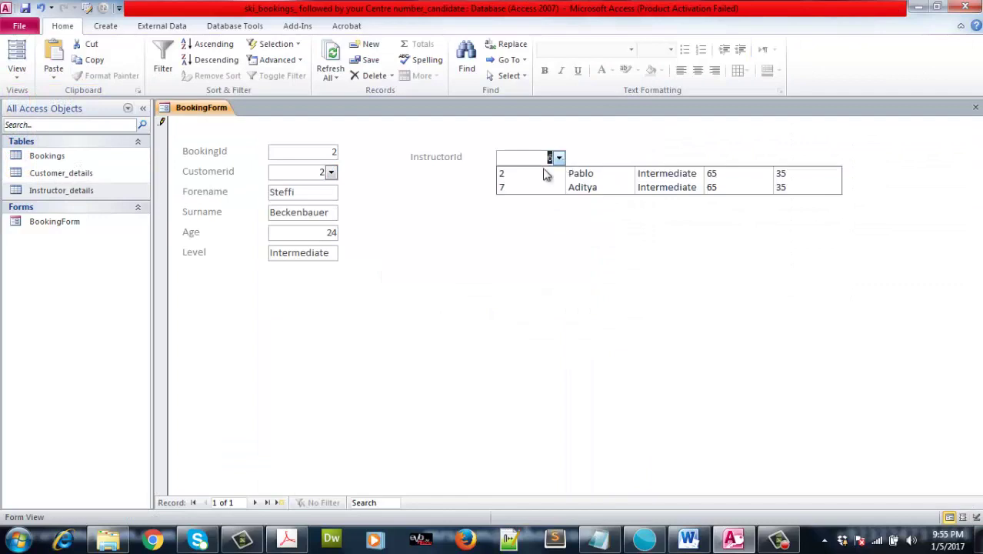
click(331, 172)
click(343, 226)
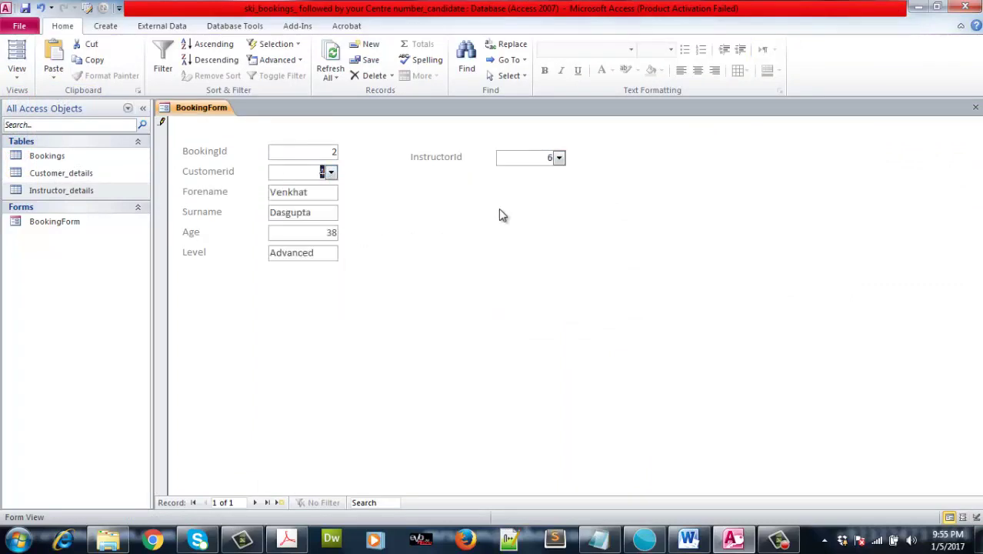
click(561, 157)
click(330, 172)
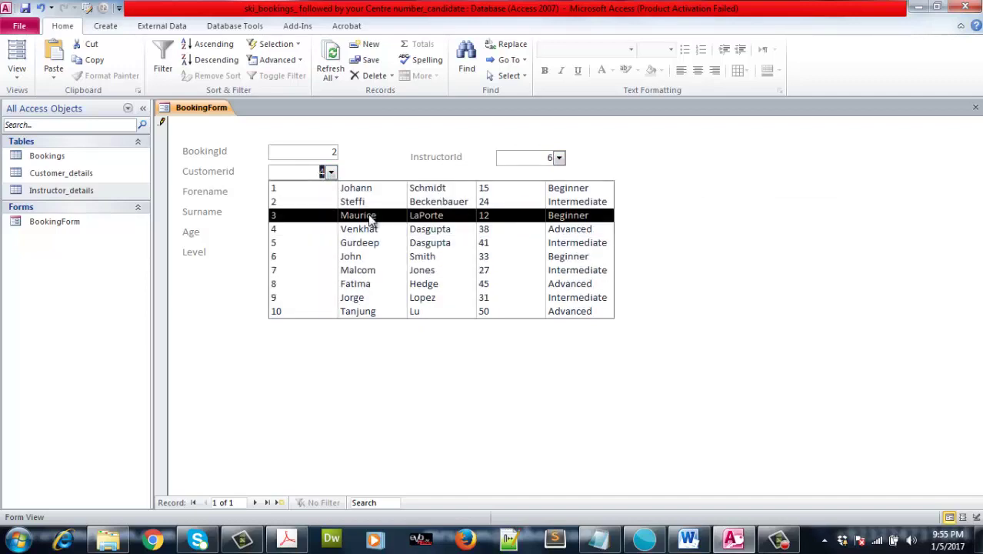
click(342, 215)
click(559, 157)
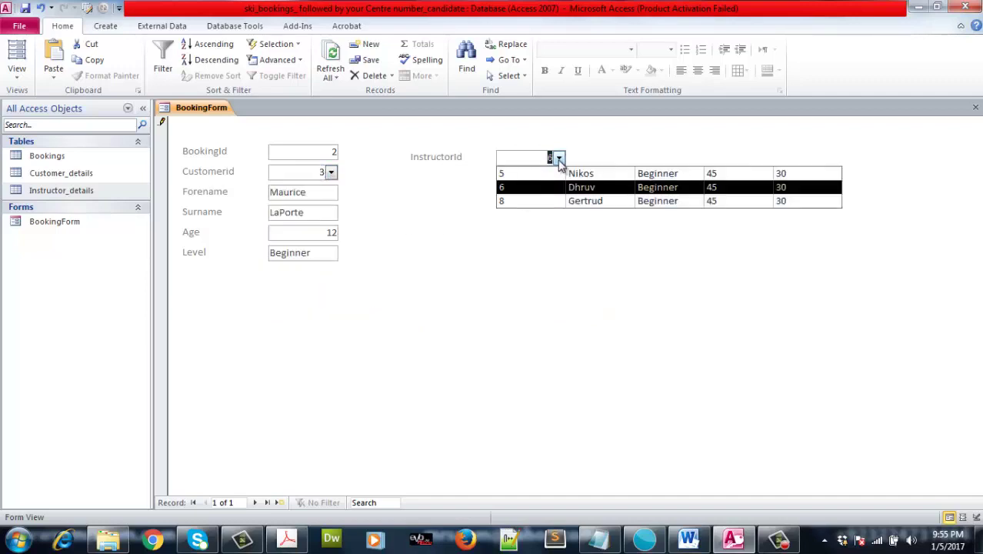
- Return BookingForm to Design view and close the Property Sheet
click(17, 73)
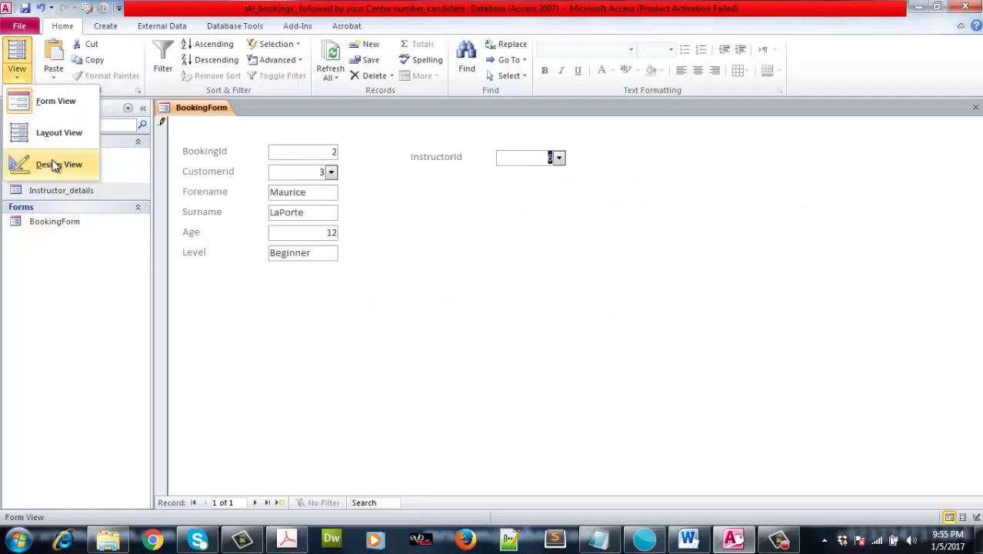
click(23, 162)
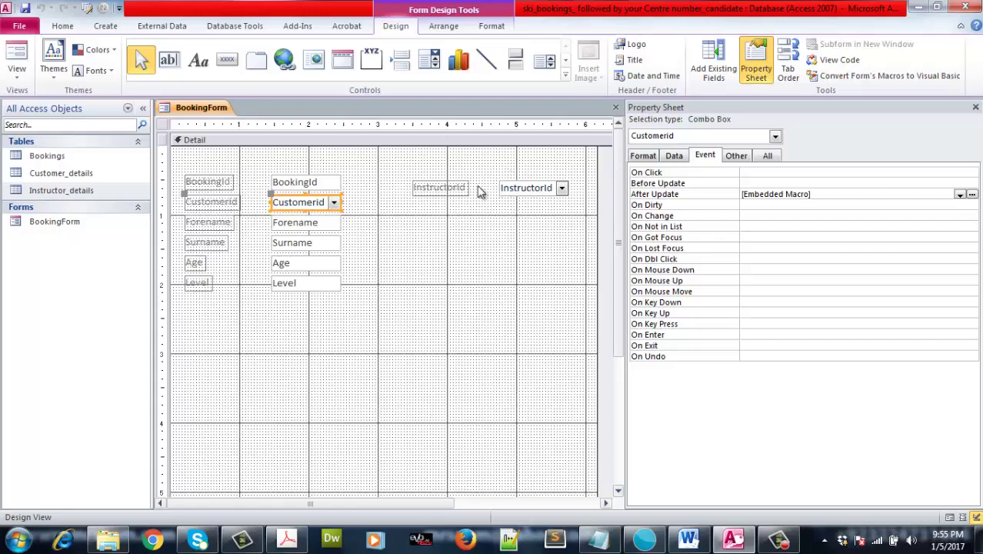
drag(399, 189, 548, 219)
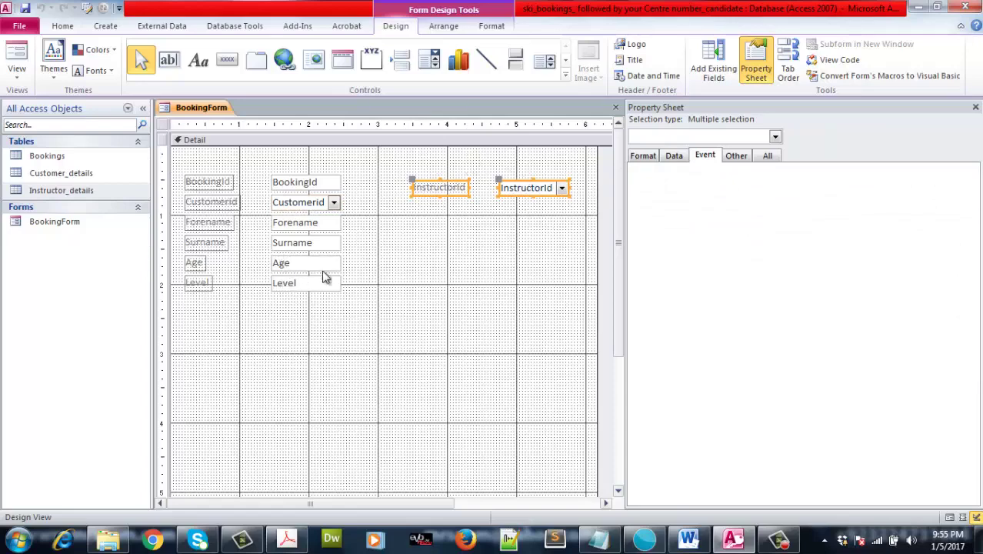
click(387, 293)
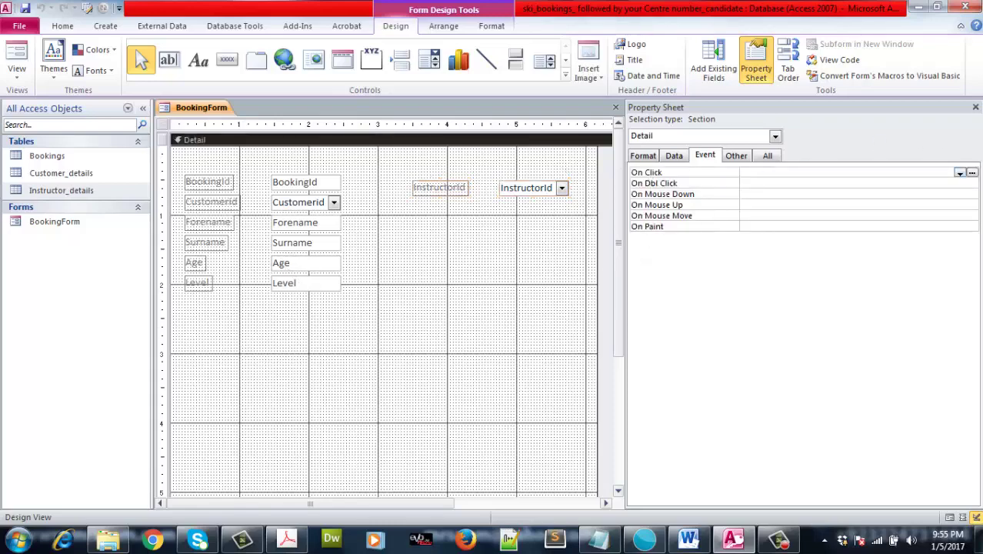
click(976, 107)
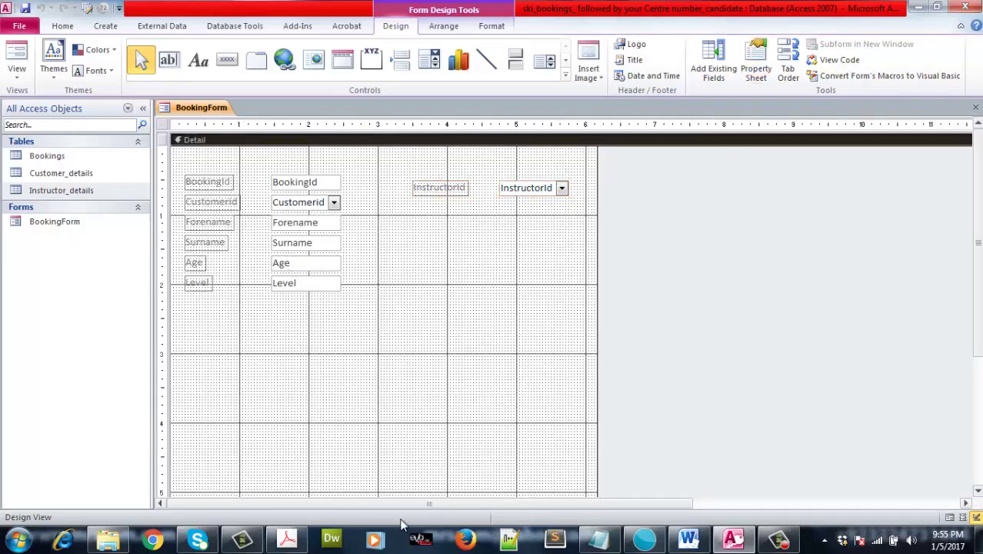
- Read the task PDF's requirements for displaying the customer's level and age, the matching instructor and the lesson price on the form
click(286, 540)
scroll(320, 365, down, 2)
scroll(320, 365, down, 2)
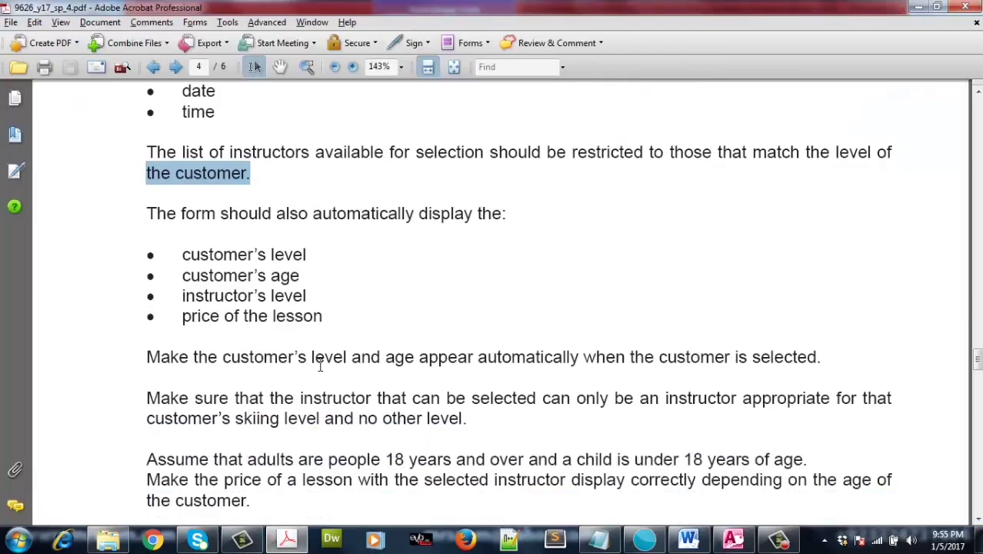
scroll(320, 366, down, 3)
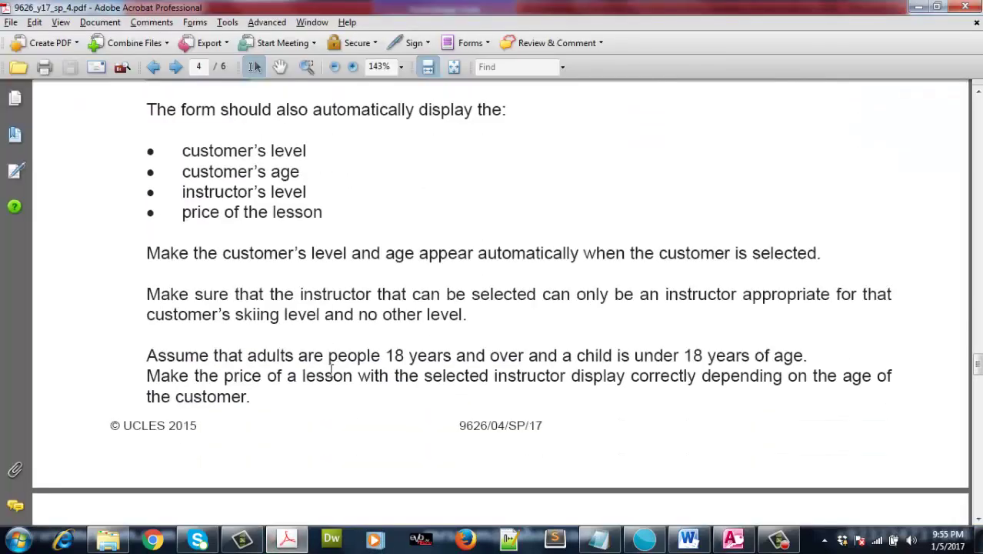
scroll(333, 375, up, 2)
drag(146, 365, 407, 365)
drag(497, 367, 636, 367)
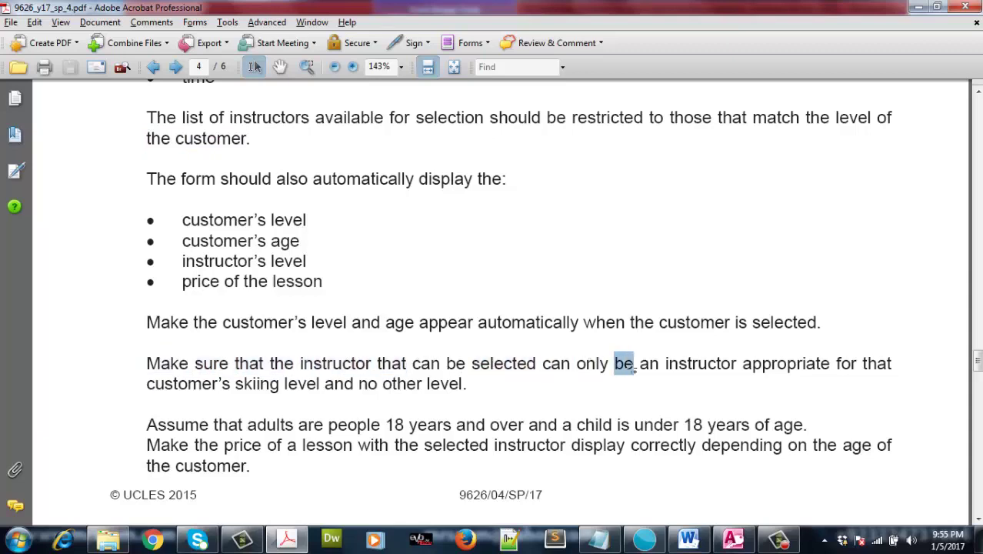
click(778, 539)
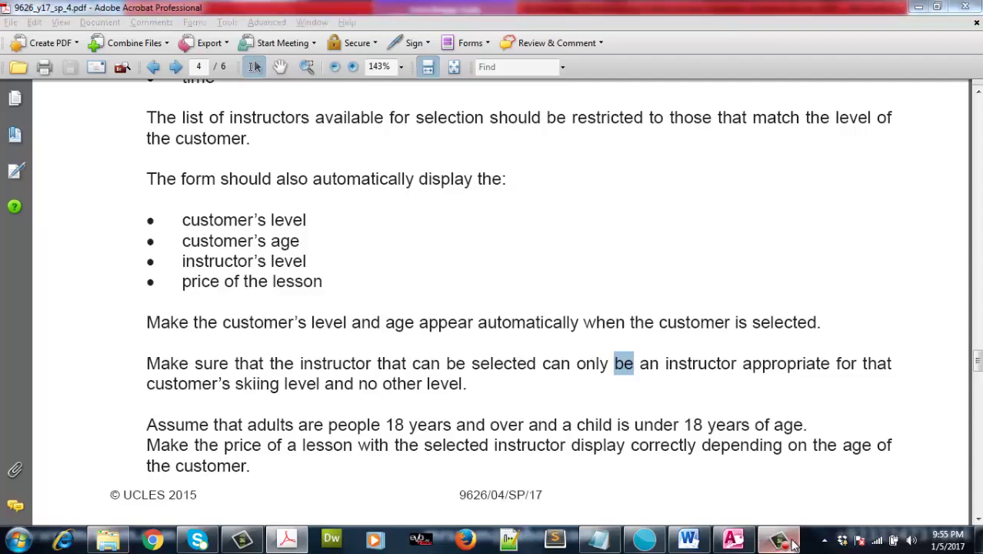
click(779, 539)
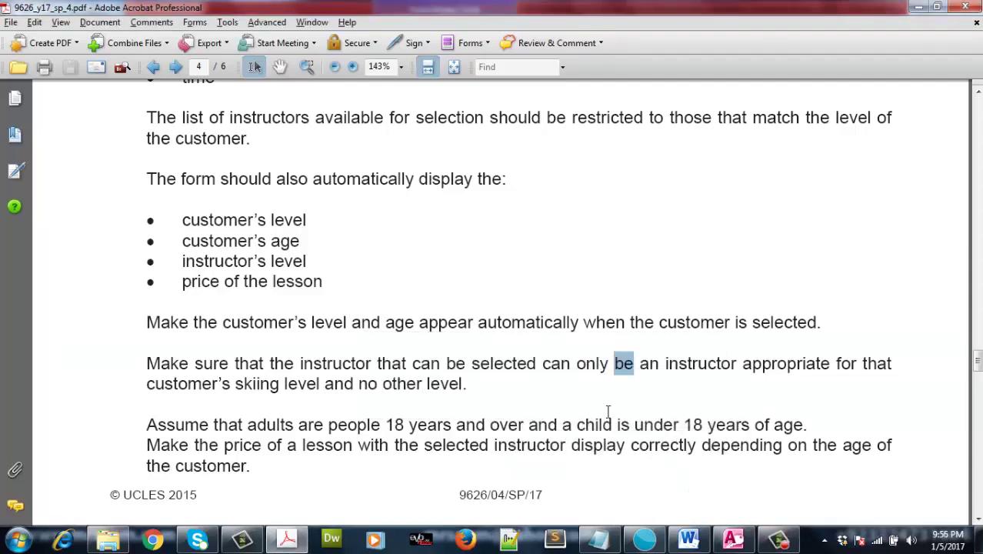
drag(223, 321, 349, 308)
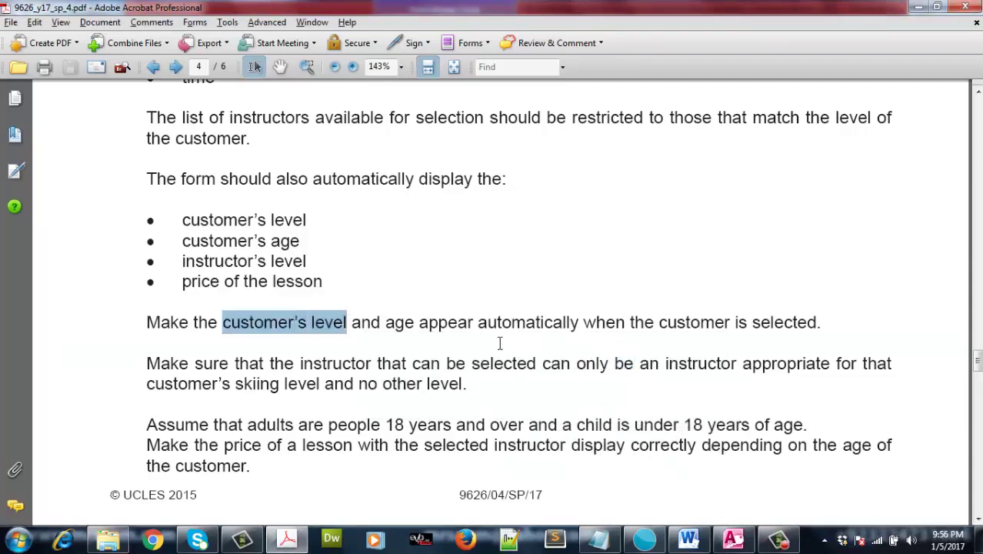
drag(498, 324, 564, 325)
- Switch back to Access and add the Instructor name and Instructor level fields from Instructor_details below InstructorId on the form
click(734, 539)
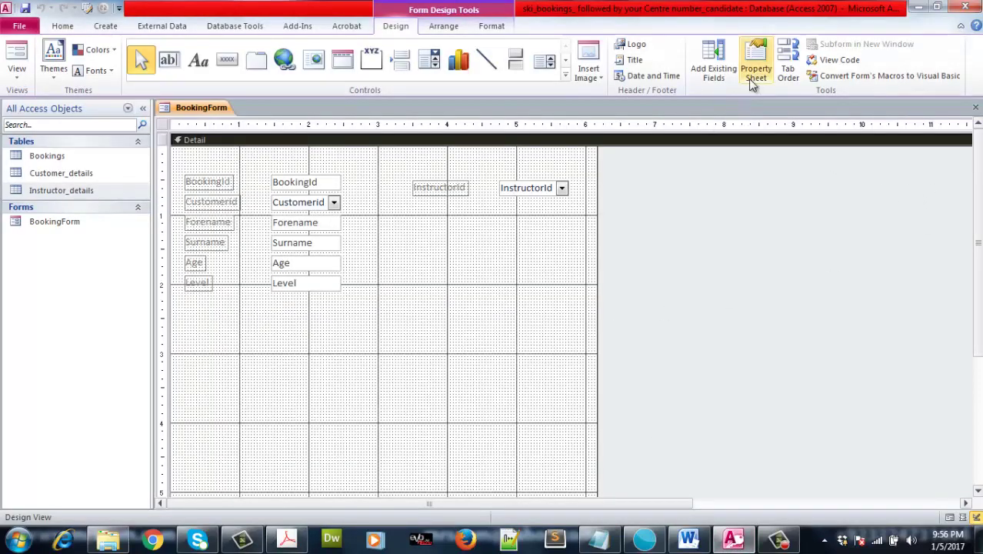
click(713, 73)
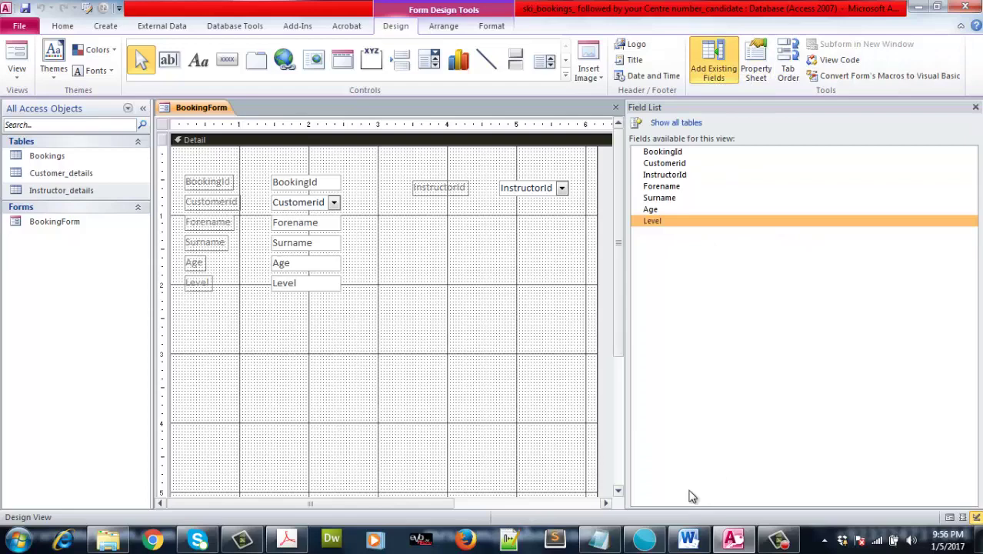
click(653, 124)
click(637, 427)
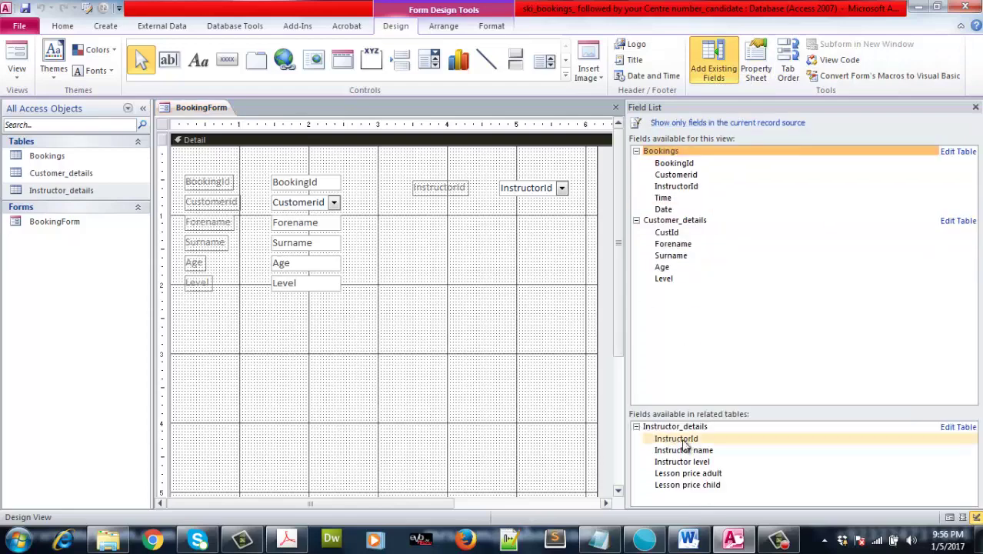
drag(737, 451, 558, 219)
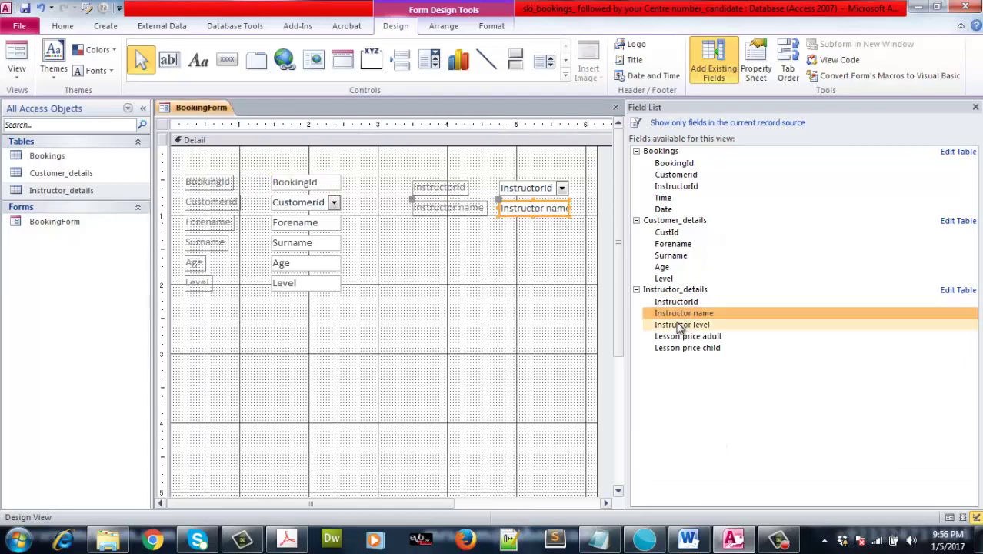
drag(682, 326, 556, 236)
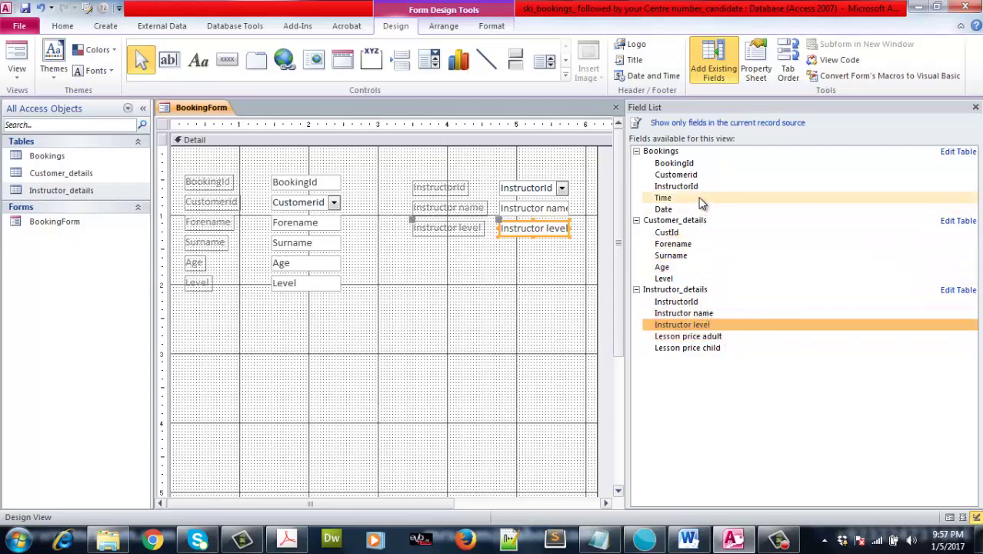
- Add the Time and Date fields from Bookings to the form, stacked closely below Instructor level
drag(701, 201, 273, 217)
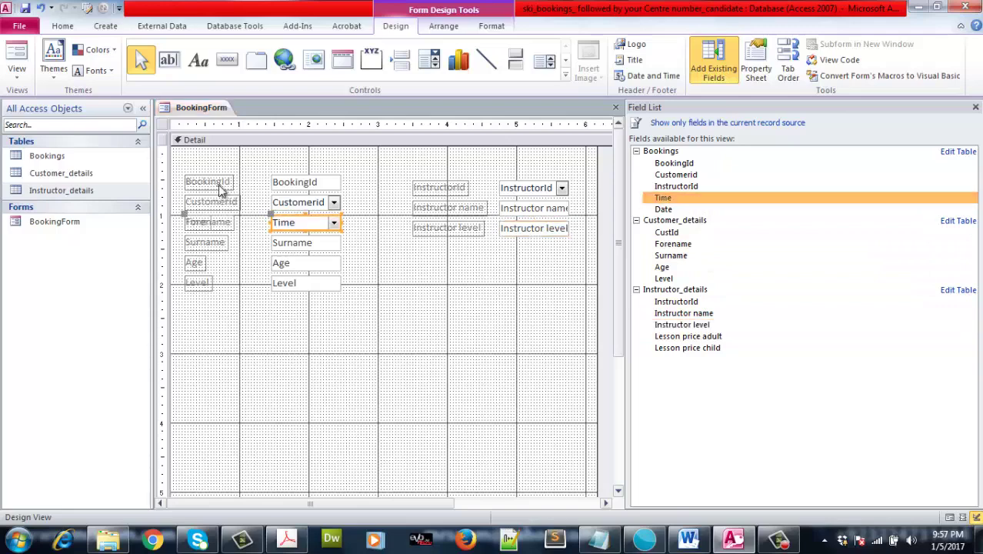
click(331, 233)
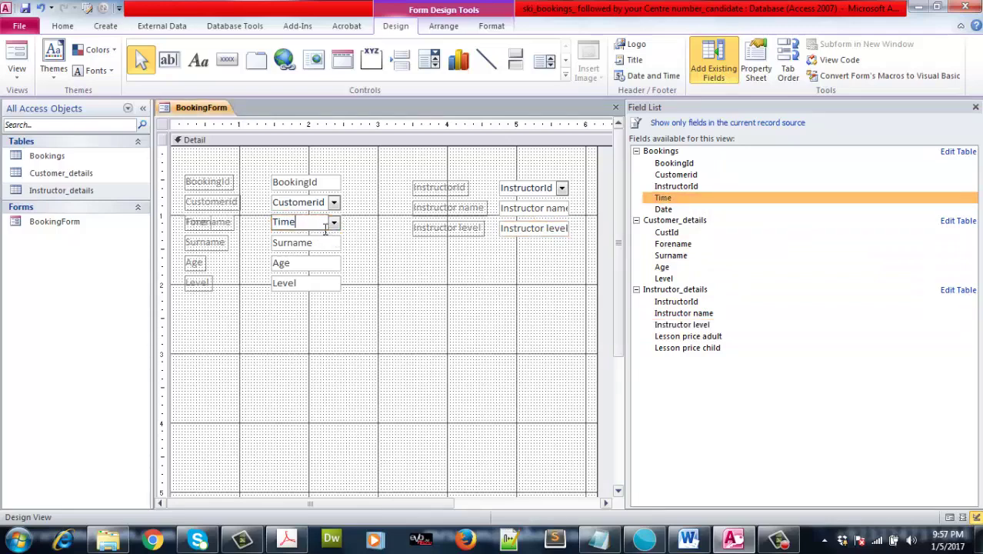
click(320, 226)
drag(319, 232, 549, 261)
drag(674, 210, 548, 281)
click(548, 254)
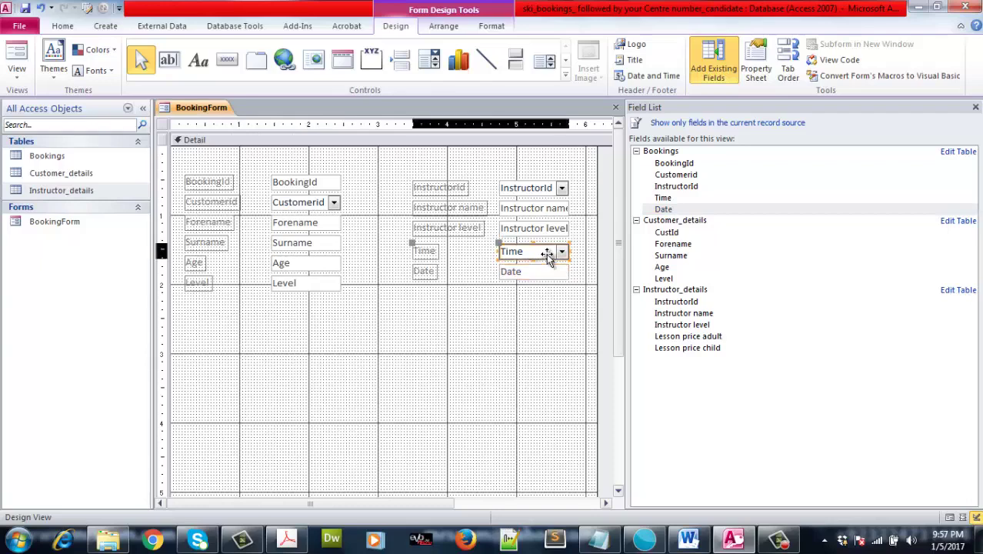
drag(548, 254, 548, 260)
click(554, 269)
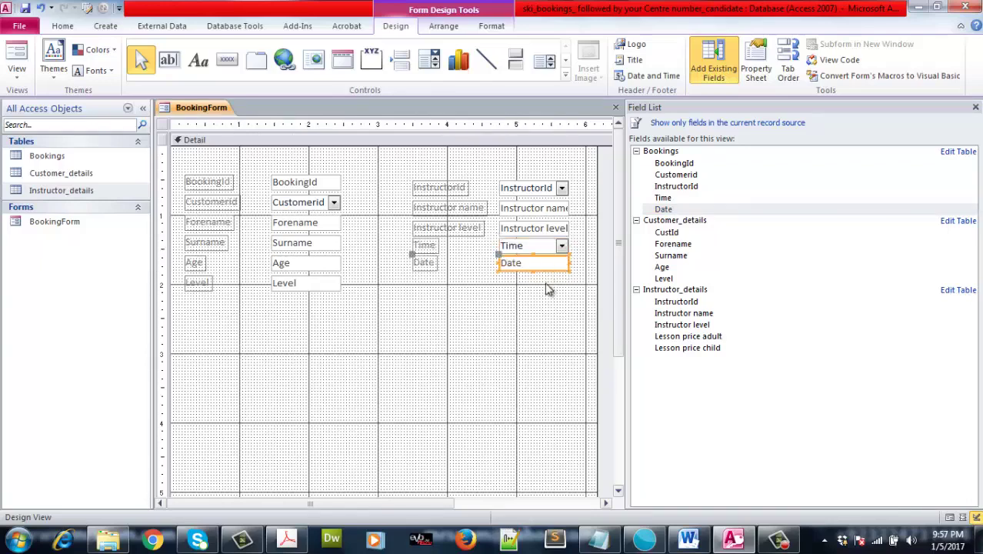
click(493, 304)
- Test the form in Form view by selecting customer 2 and customer 9, and choose instructor 2 for customer 9
click(11, 73)
click(46, 99)
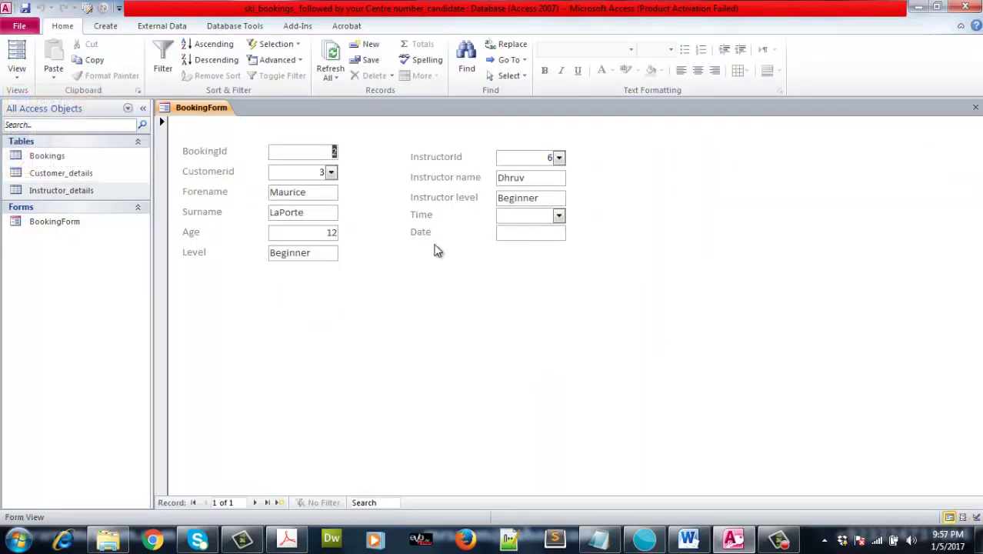
click(331, 172)
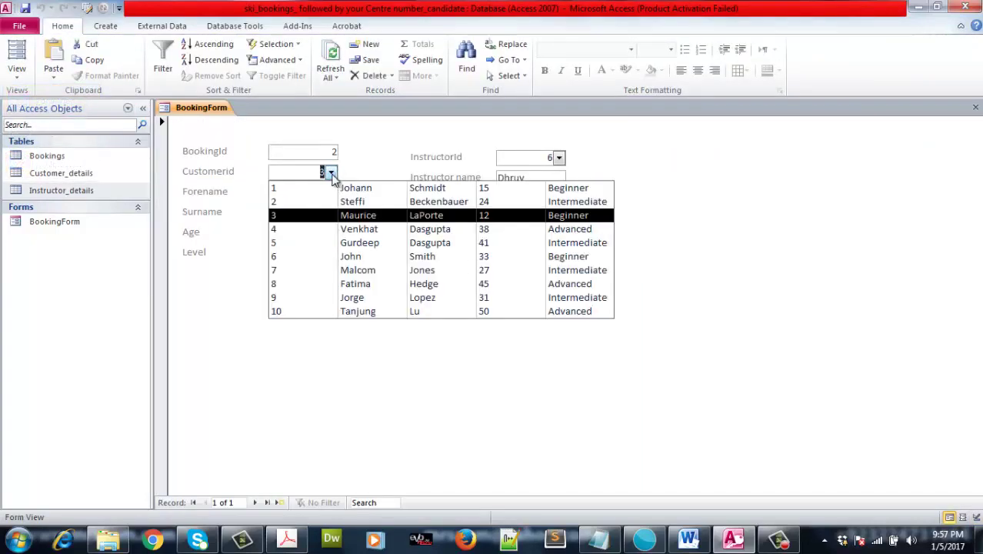
click(354, 201)
click(331, 172)
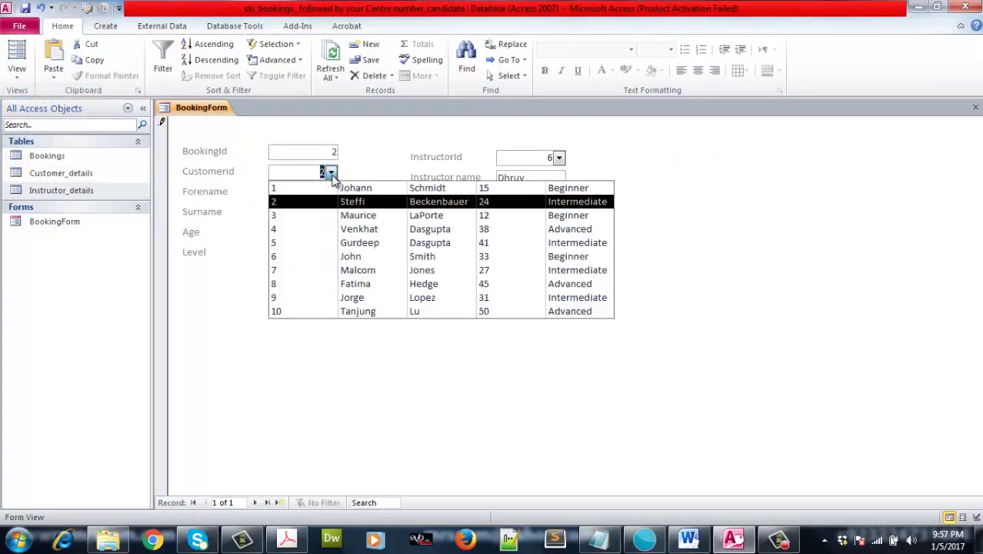
click(352, 300)
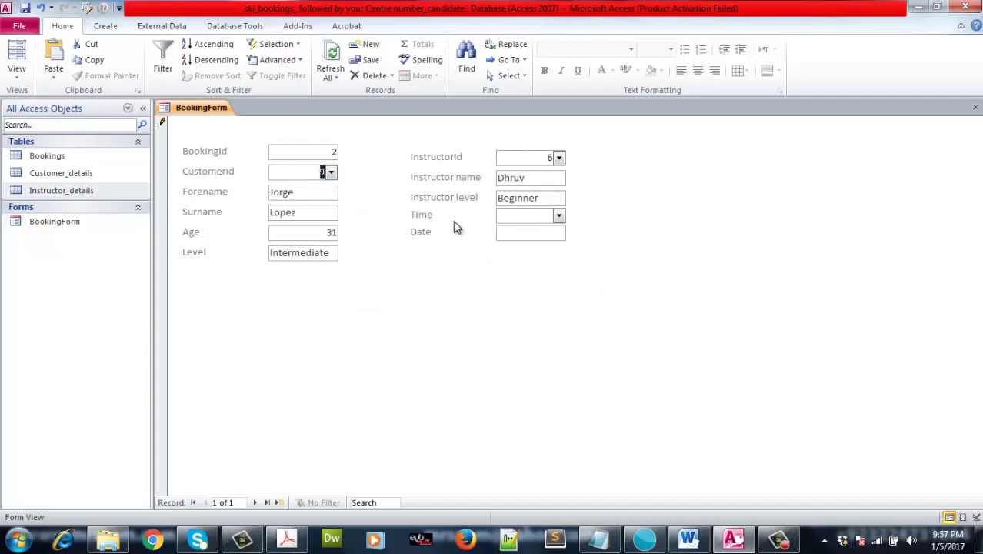
click(559, 158)
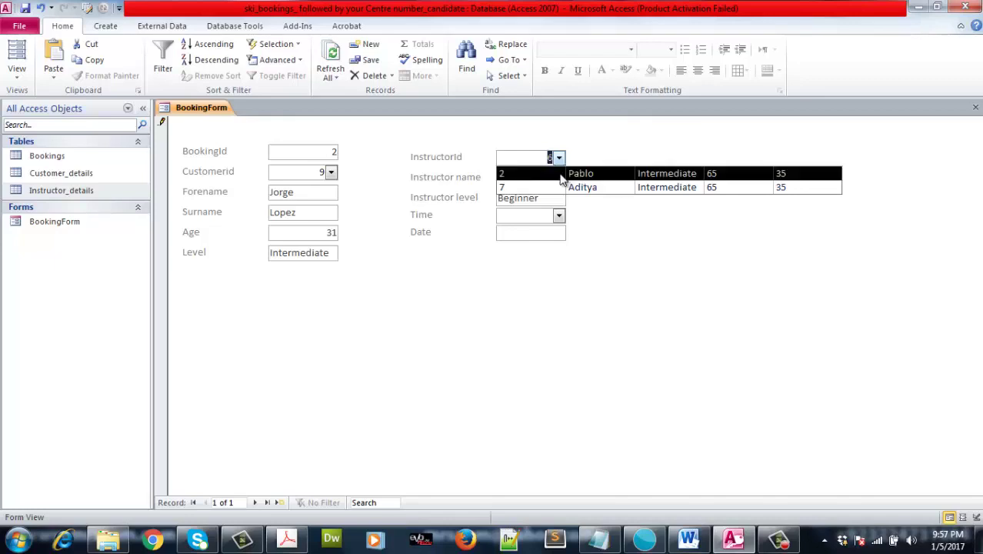
click(589, 178)
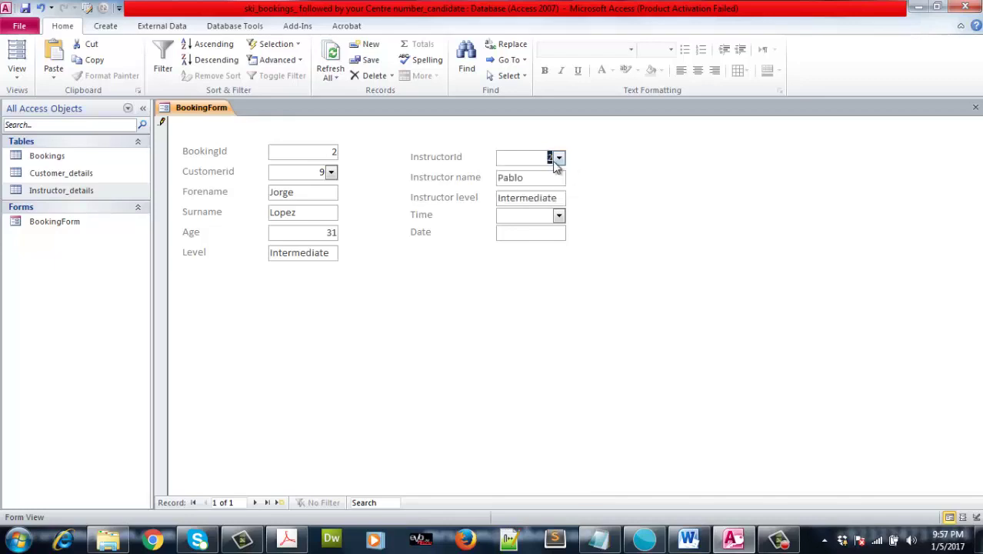
- For customer 9's booking, choose instructor 7, the 10:30 time and the date 1/12/2017
click(559, 158)
click(549, 184)
click(558, 215)
click(549, 254)
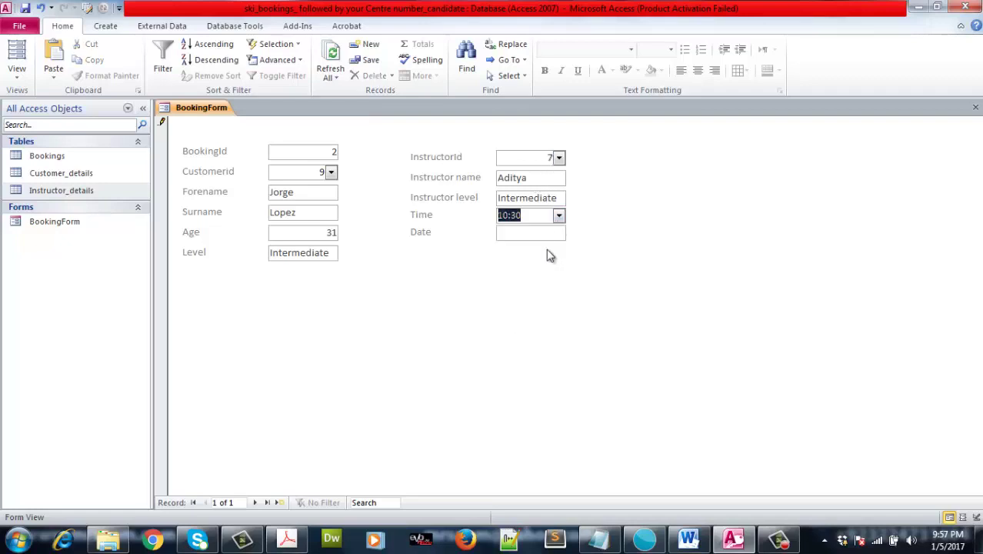
click(560, 235)
click(574, 232)
click(532, 284)
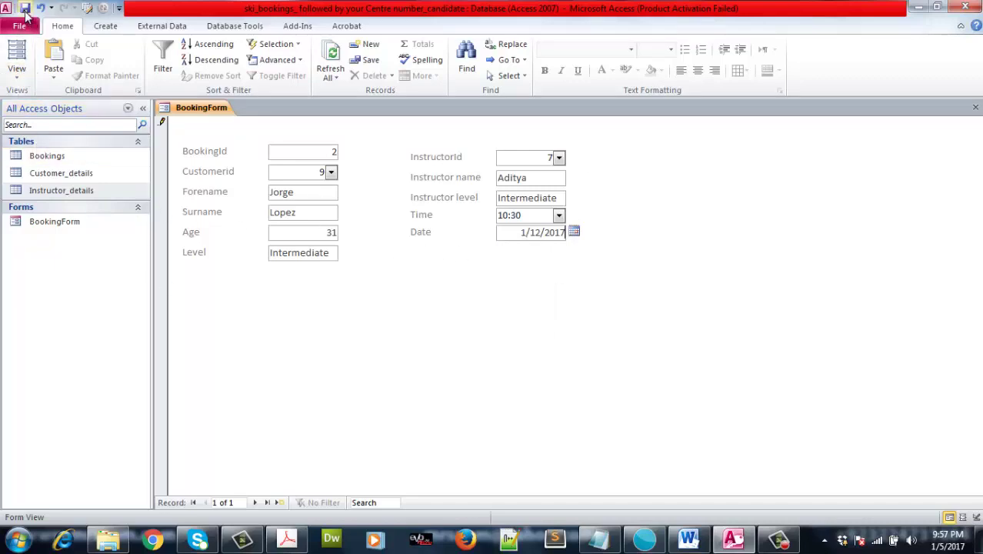
- Open the Instructor_details and Bookings tables, compare the Bookings record with the form, and close Bookings
click(16, 74)
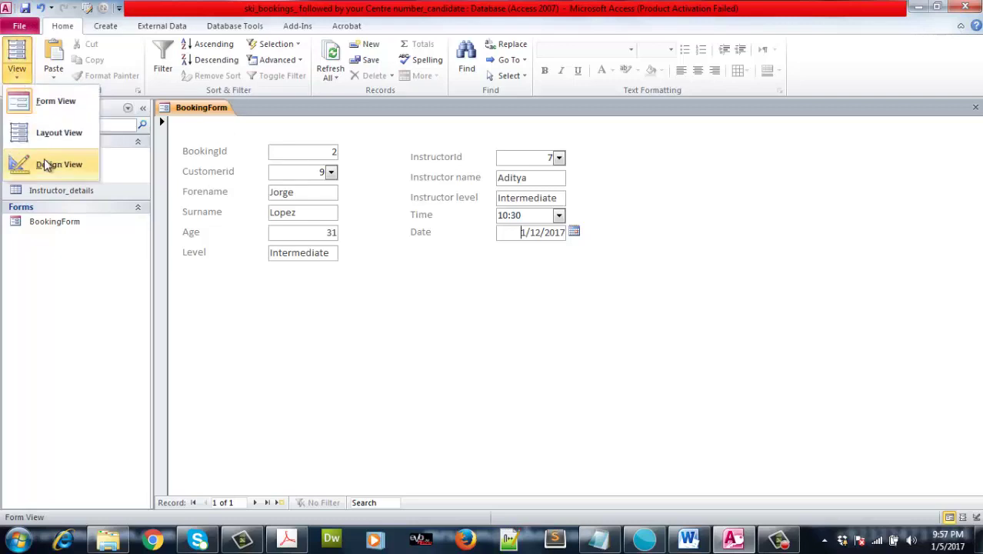
click(242, 137)
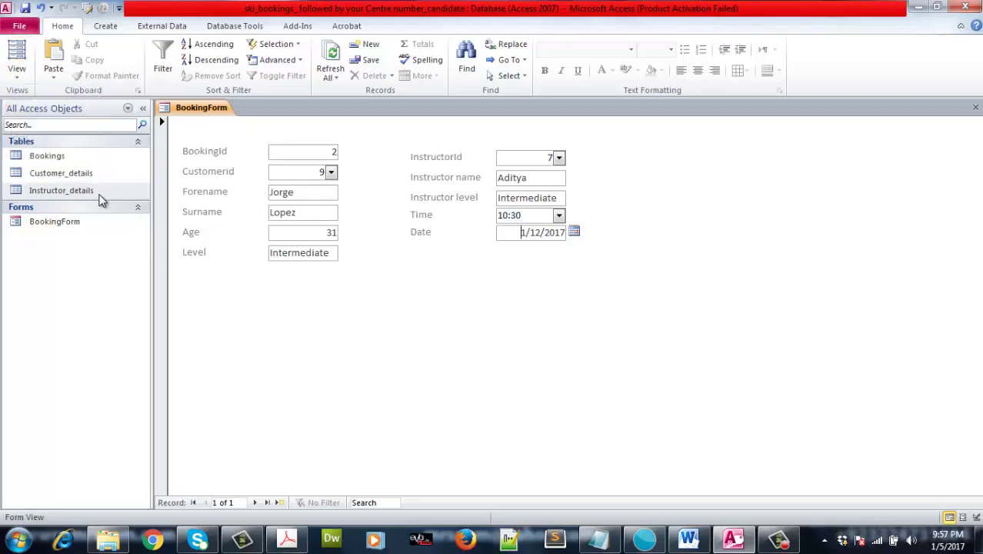
double_click(98, 195)
double_click(85, 159)
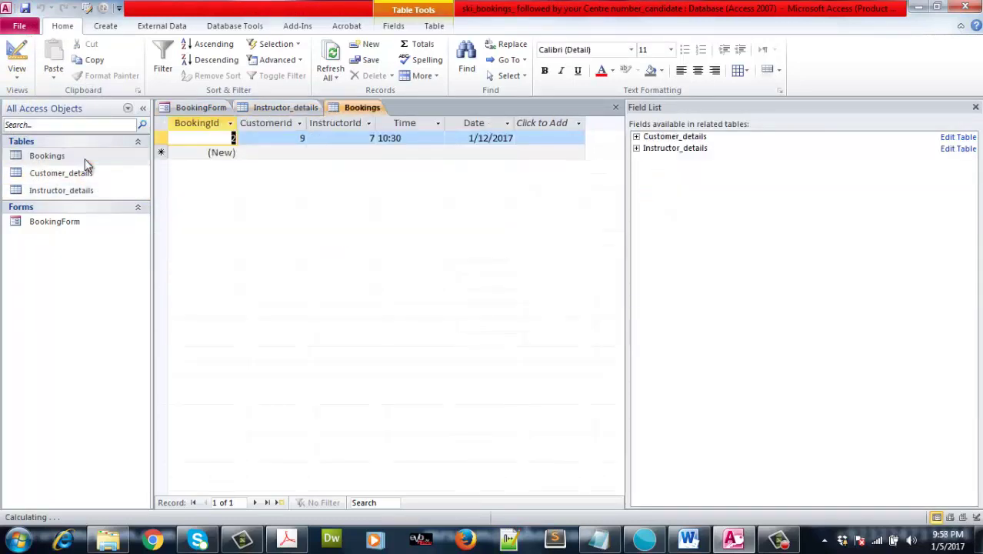
click(975, 108)
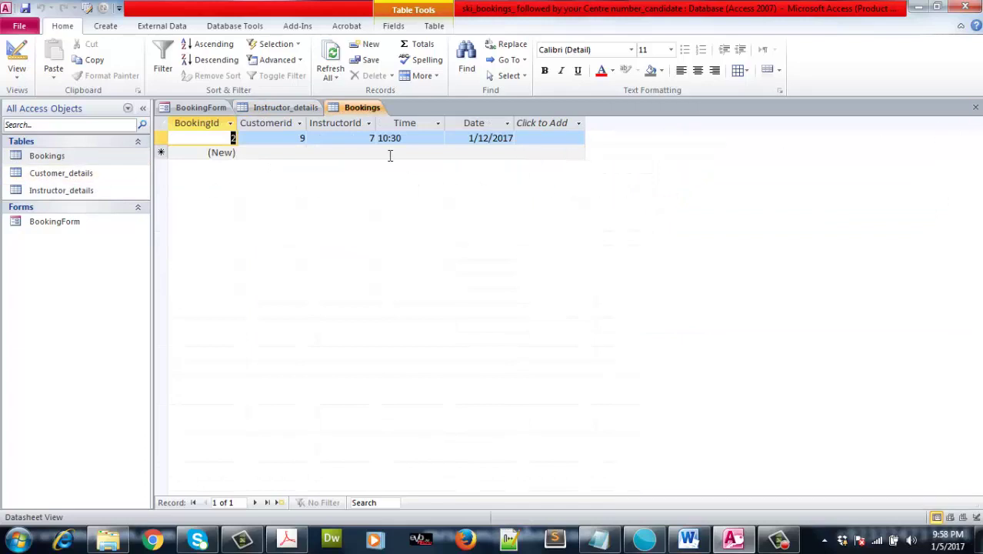
click(205, 112)
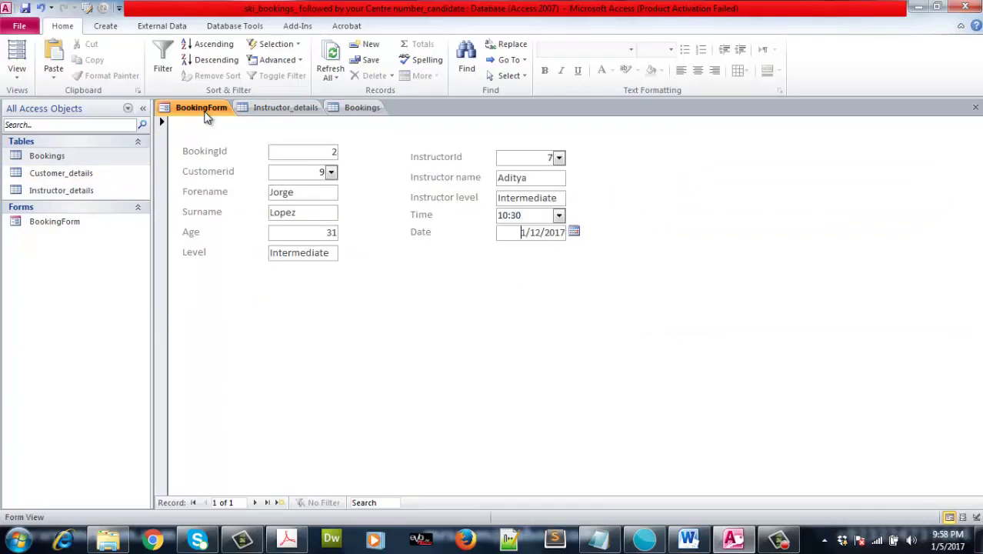
click(348, 110)
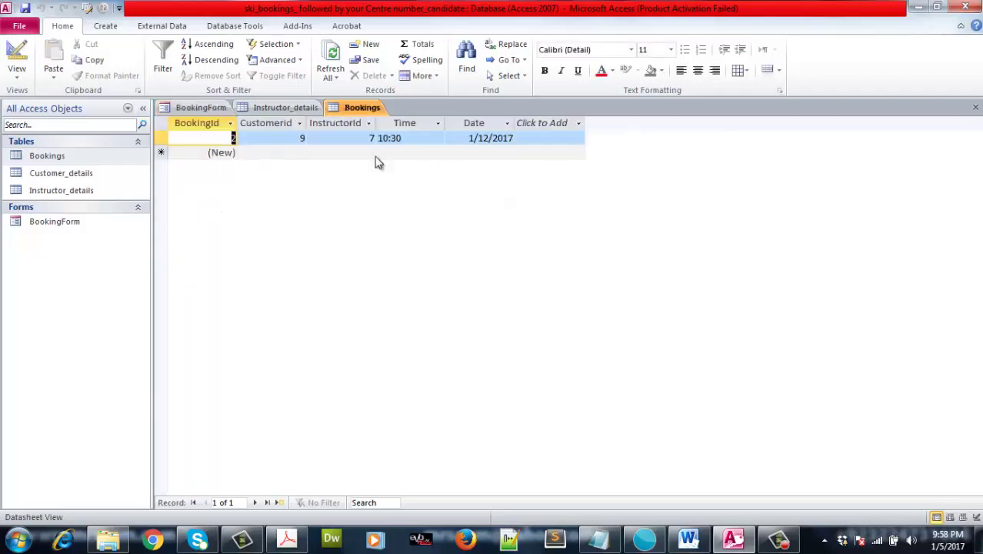
click(976, 108)
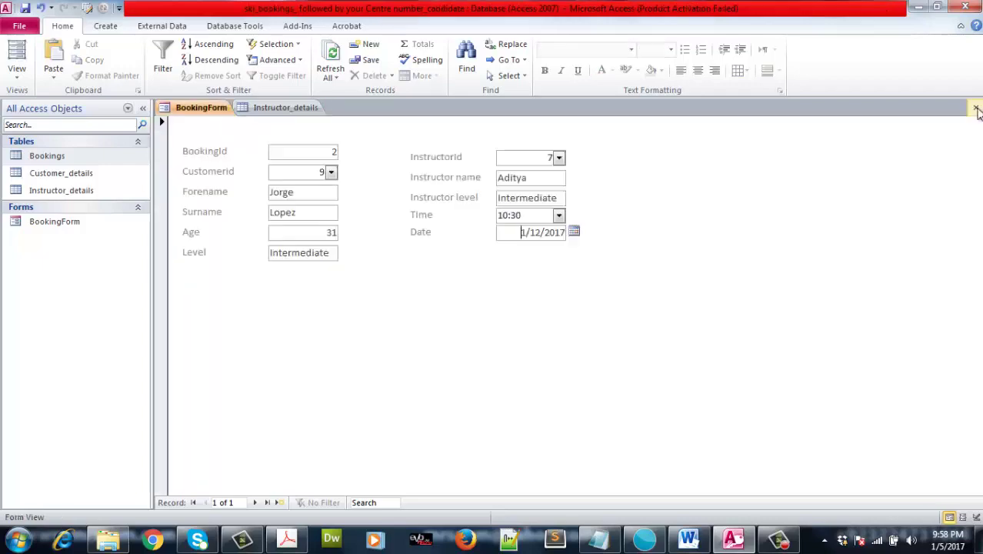
- Put BookingForm in Design view and read the task PDF's age rule for adults and children
click(17, 76)
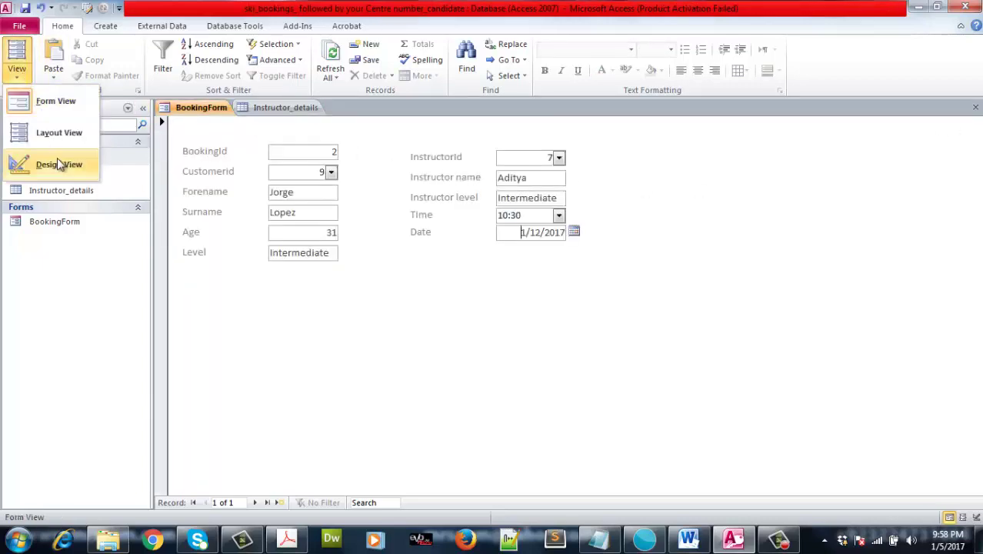
click(63, 163)
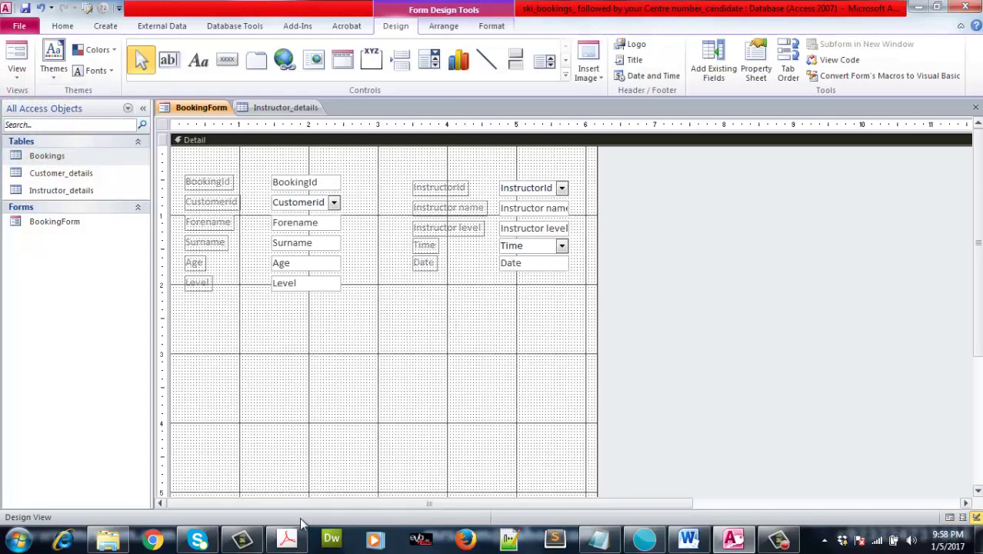
click(287, 539)
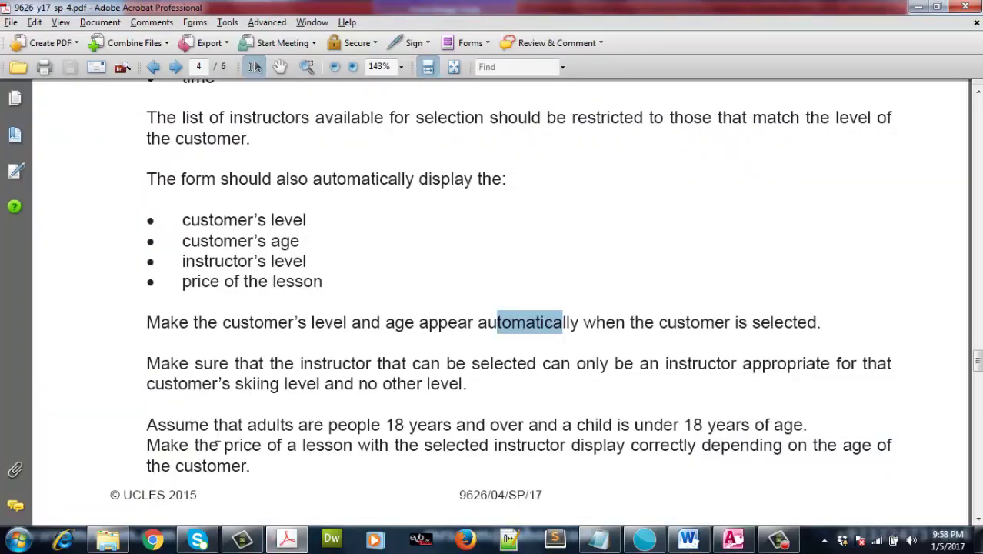
drag(214, 427, 306, 427)
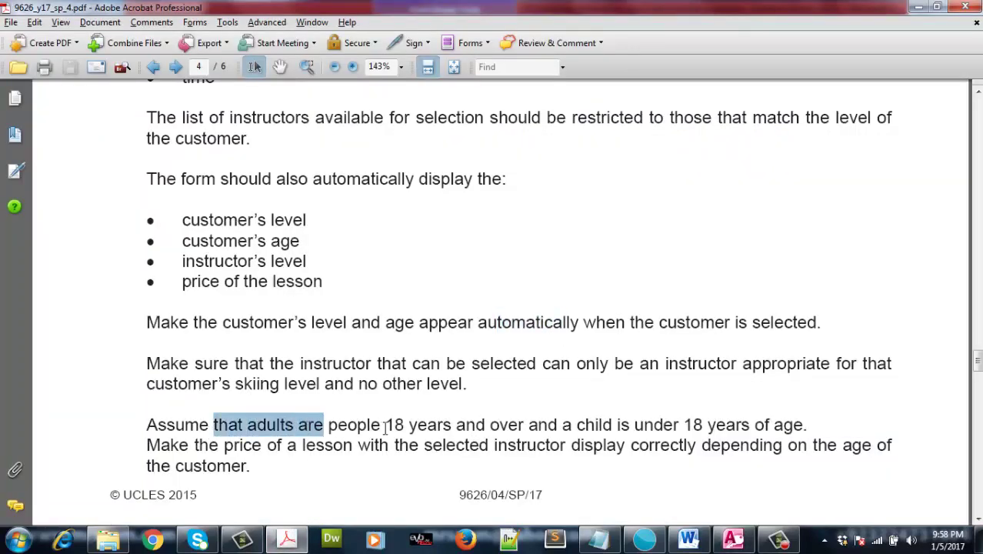
drag(385, 428, 447, 429)
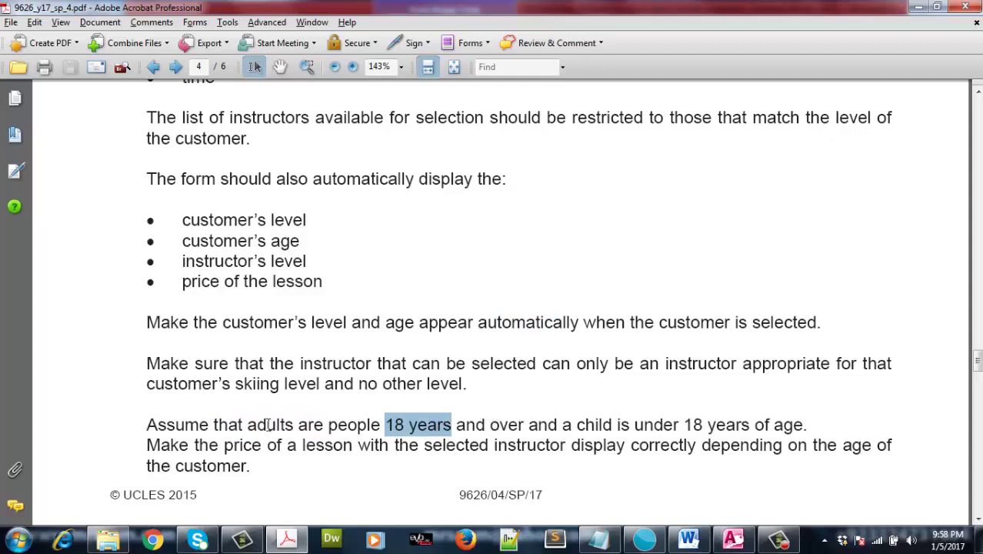
drag(247, 427, 324, 428)
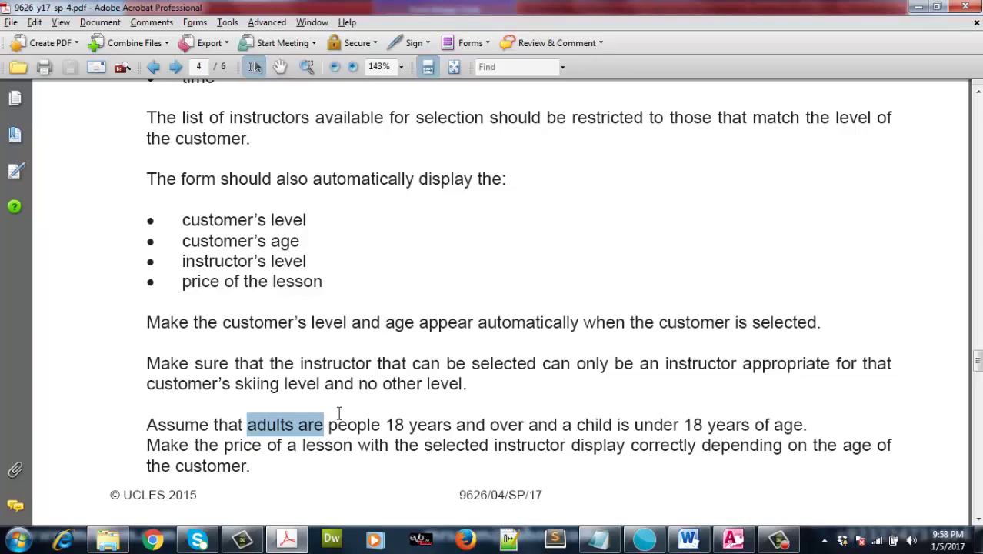
- Switch back to Access and add an unbound text box below Level, with its label aligned under the Level label
key(alt+Tab)
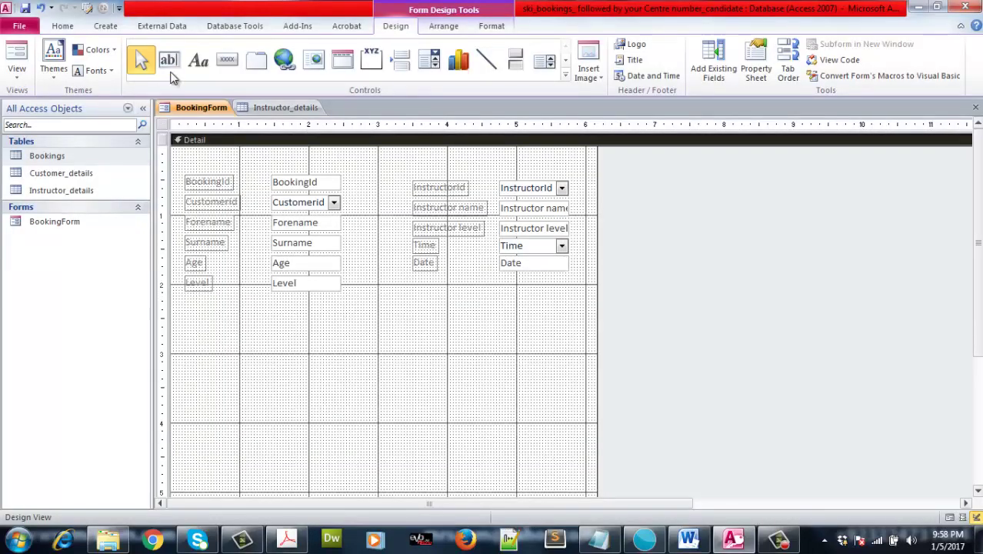
click(169, 59)
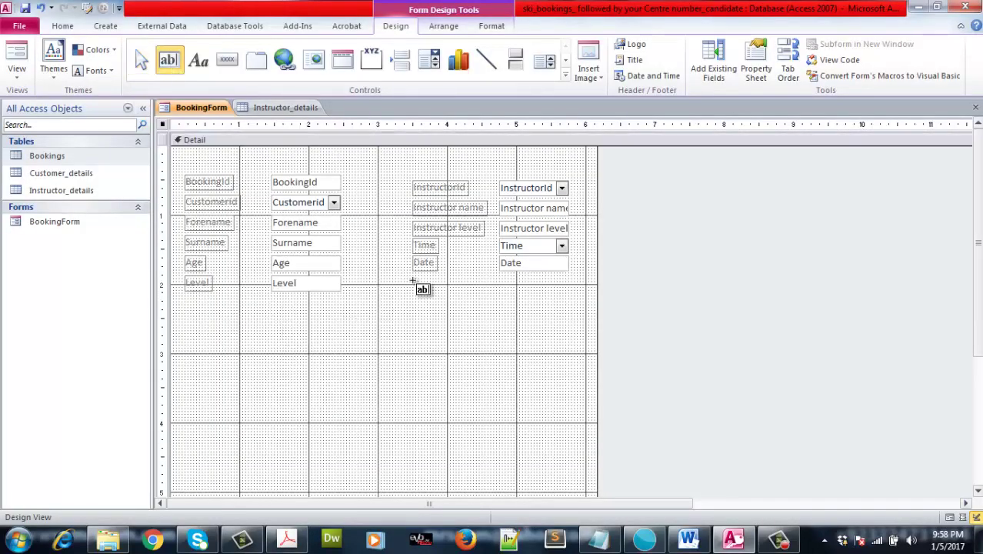
mouse_move(413, 282)
mouse_down()
mouse_move(542, 297)
mouse_move(378, 321)
mouse_move(393, 317)
mouse_up()
click(198, 309)
drag(192, 311, 189, 302)
click(187, 305)
- Review the task PDF's form requirements, including how the lesson price should depend on the customer's age
key(alt+Tab)
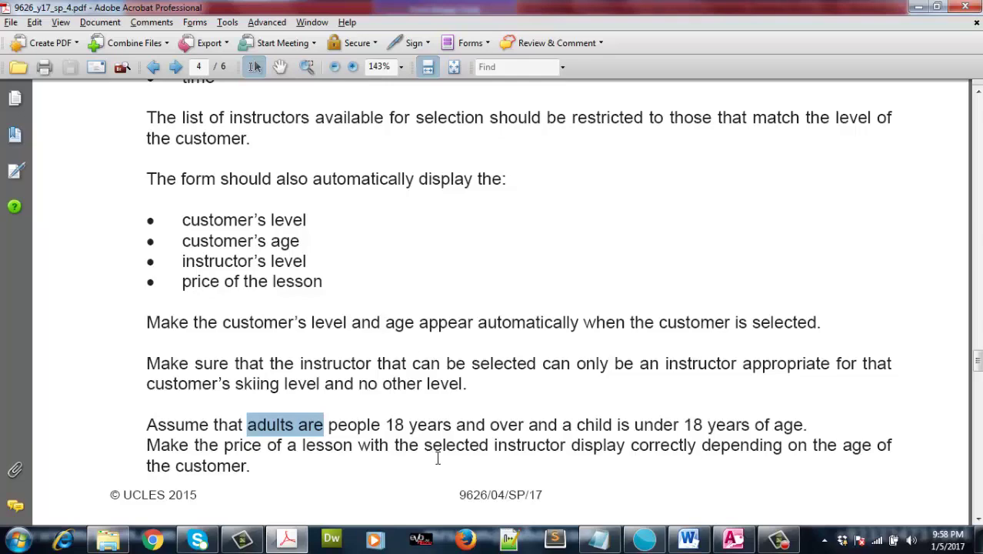
key(alt+Tab)
key(alt+Tab)
scroll(467, 417, up, 3)
scroll(466, 406, up, 7)
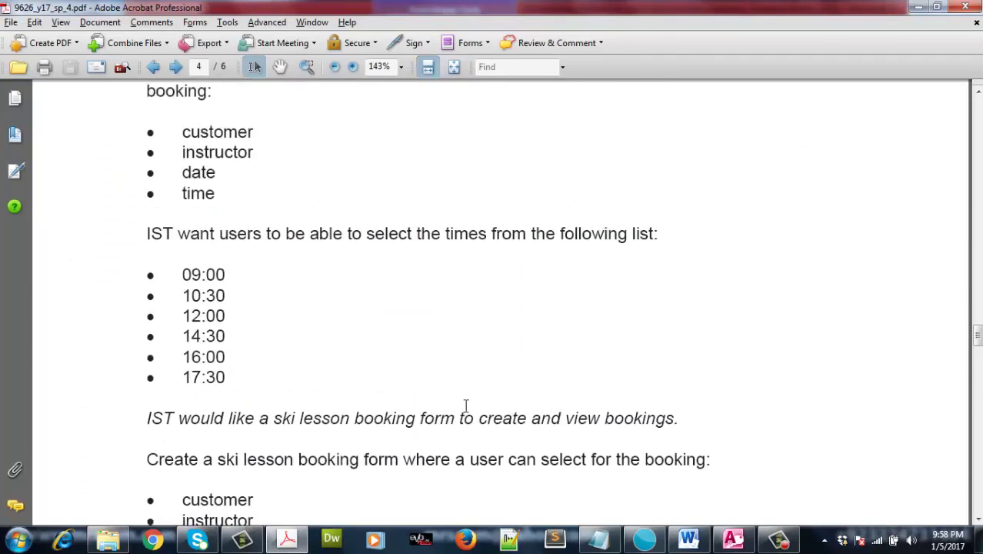
scroll(465, 406, down, 12)
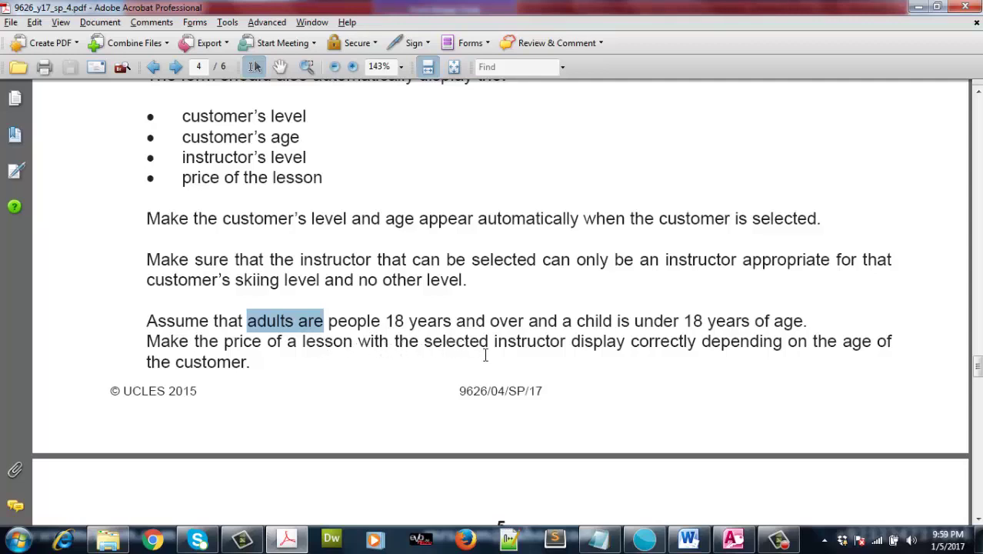
- Switch back to Access and begin the unbound text box's expression as =IIF([Age]>18,[])
key(alt+Tab)
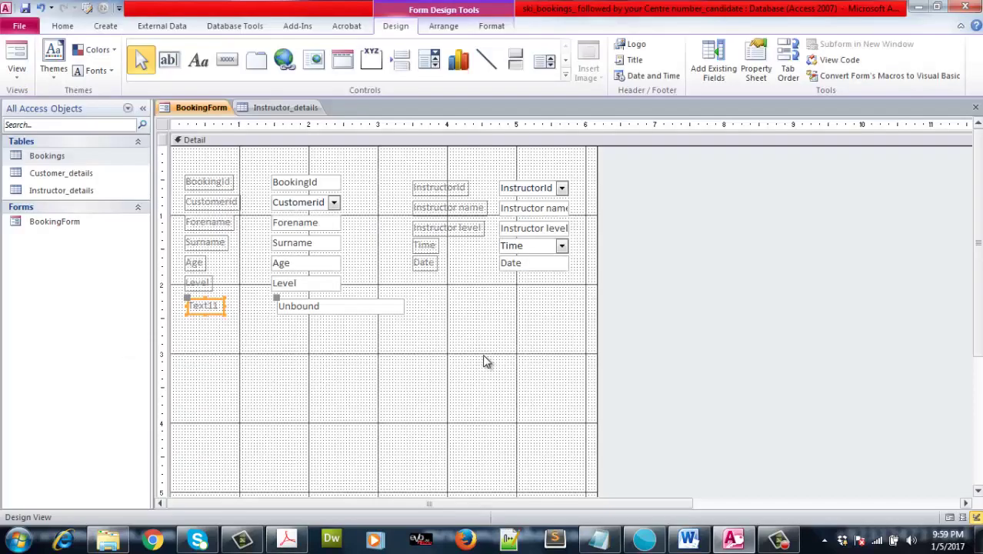
click(300, 308)
click(305, 306)
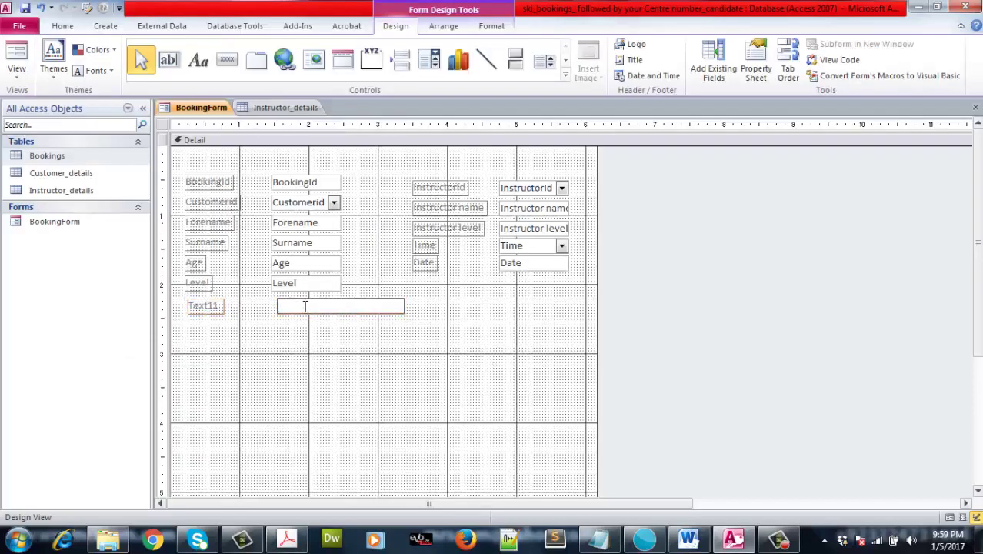
text(=)
key(Caps_Lock)
text([)
key(BackSpace)
text())
text([])
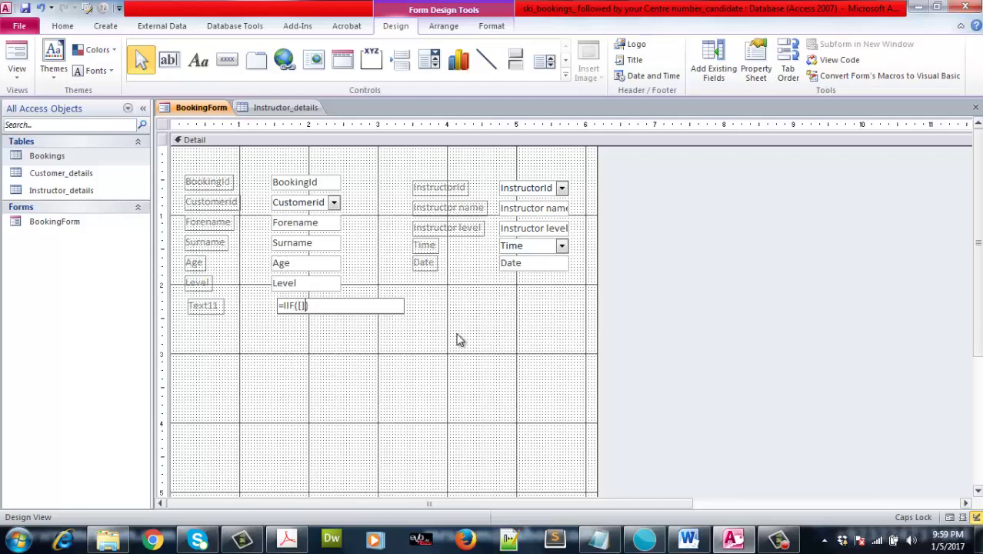
text(Age]>18,)
text([])
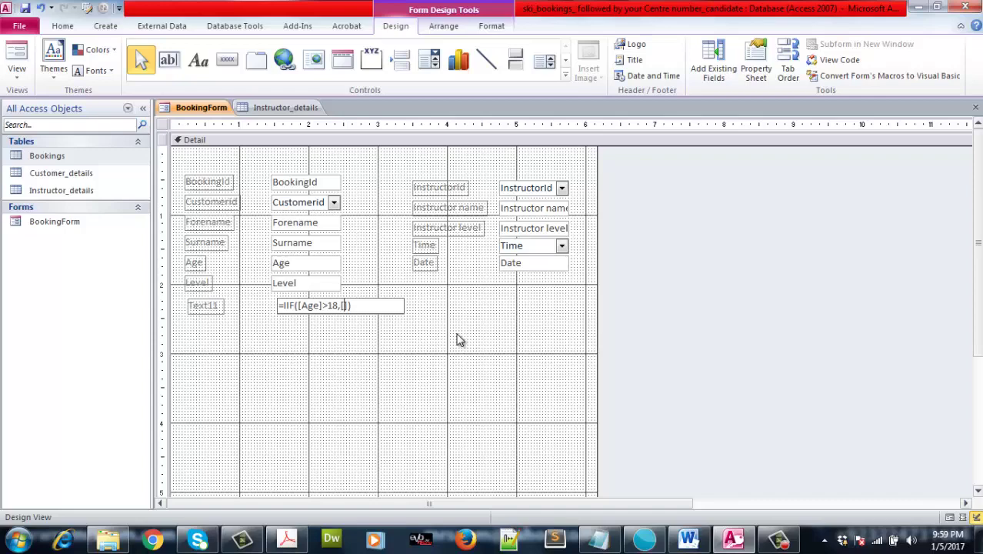
- Show the available fields and complete the IIF expression with [Lesson price adult] as the true result and [Lesson price child] as the false result
click(713, 63)
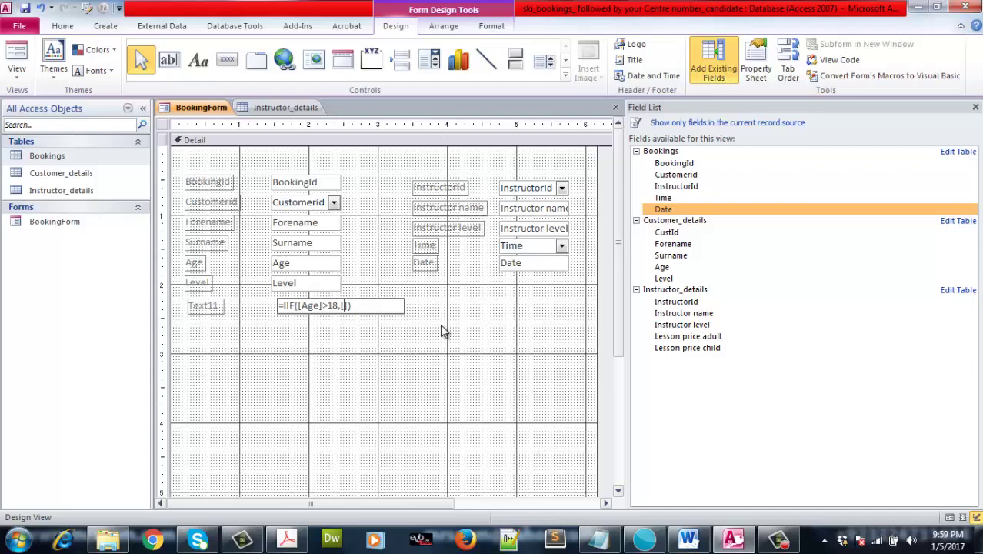
text(Lesson price adult)
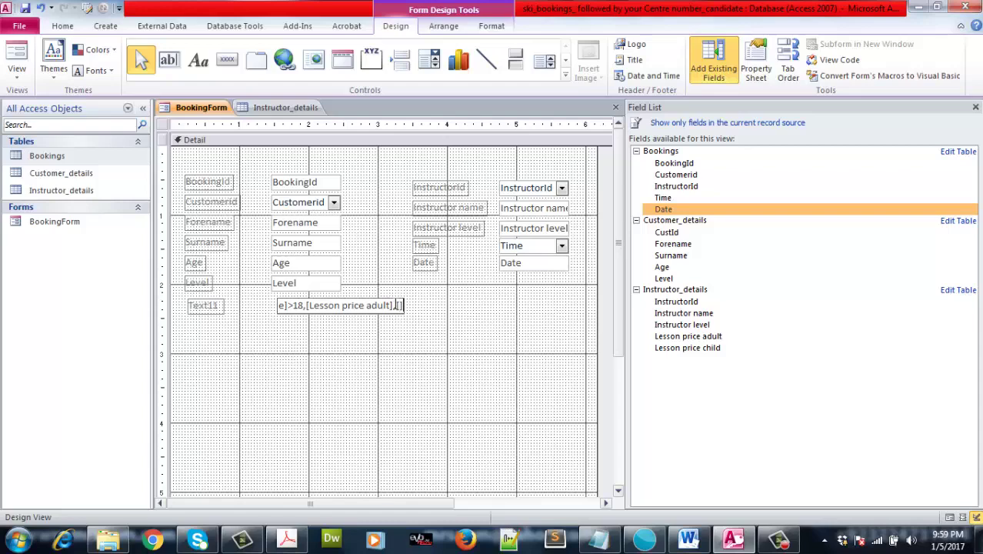
text(],[Lesso)
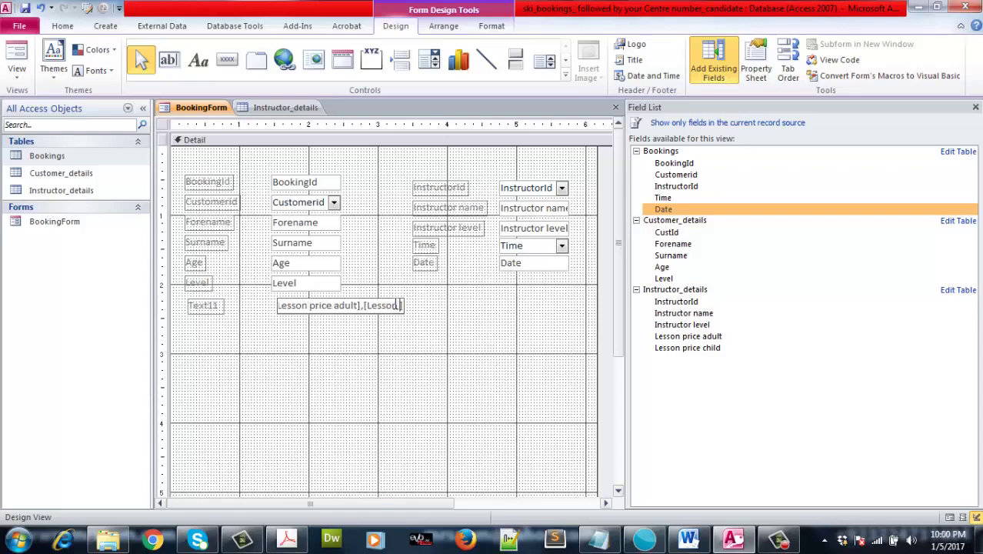
text(n price)
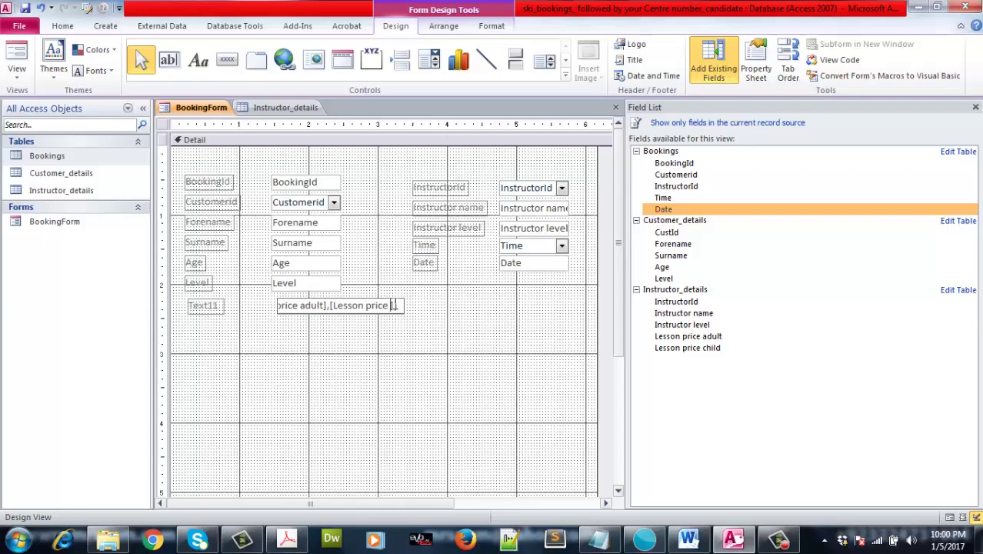
text( child)
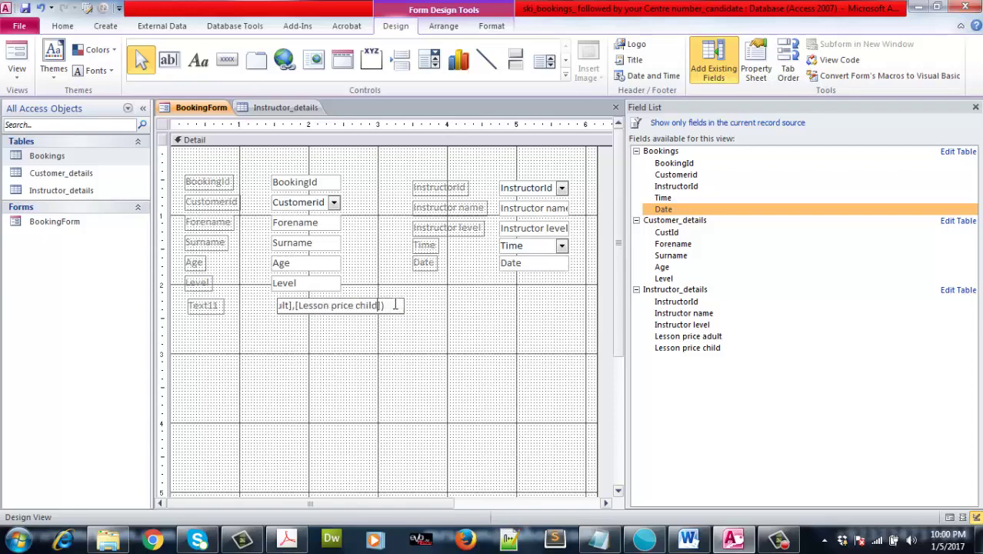
click(396, 343)
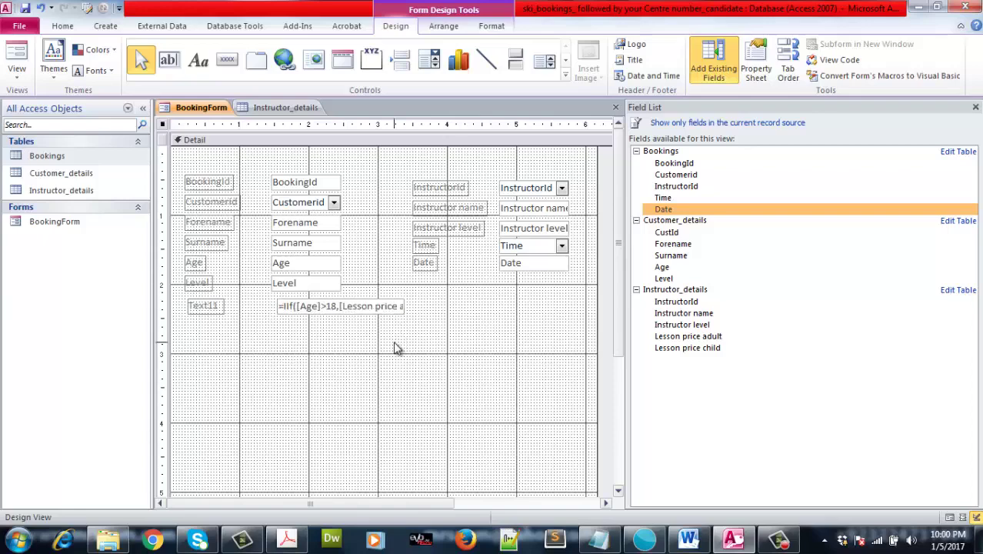
- Check the calculated price text box in Form view and return to Design view
click(17, 77)
click(23, 100)
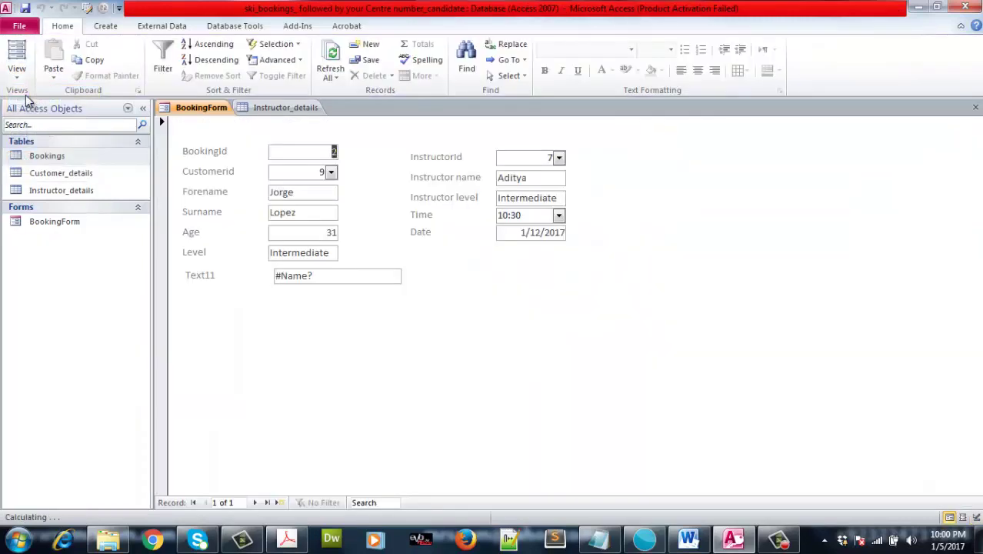
click(43, 164)
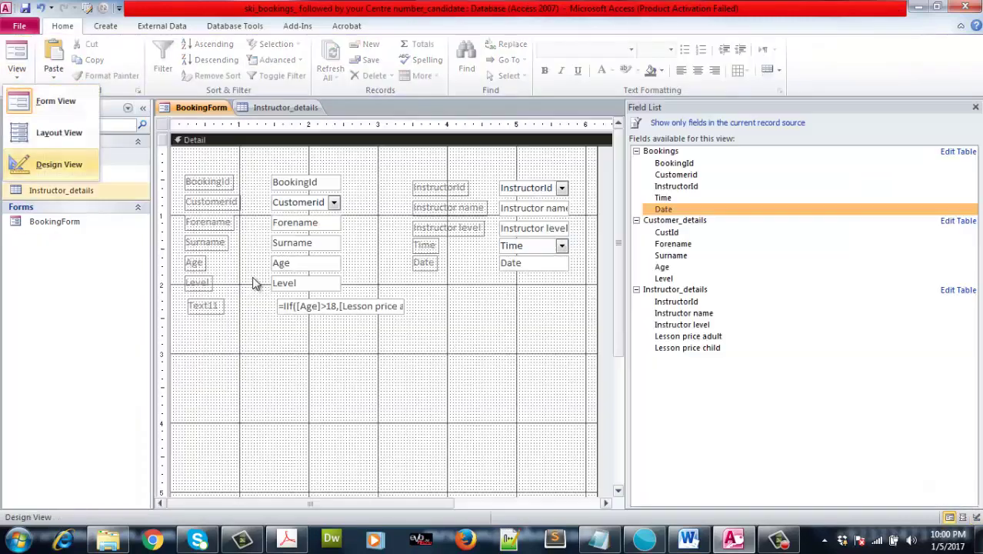
- Add the Lesson price adult and Lesson price child fields below the calculated text box, child above adult, and check the form in Form view
click(704, 336)
double_click(704, 337)
double_click(703, 347)
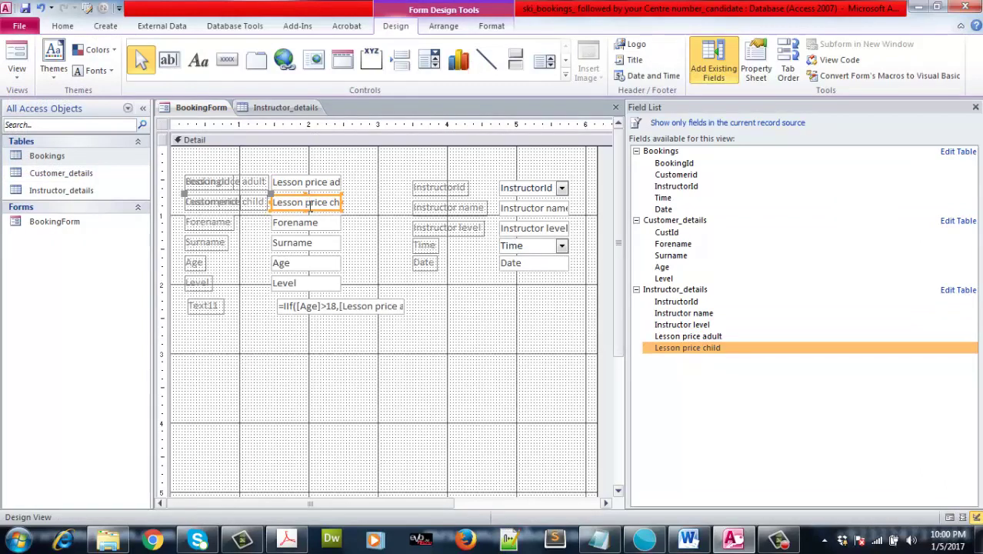
drag(319, 210, 340, 364)
drag(326, 185, 337, 401)
click(17, 73)
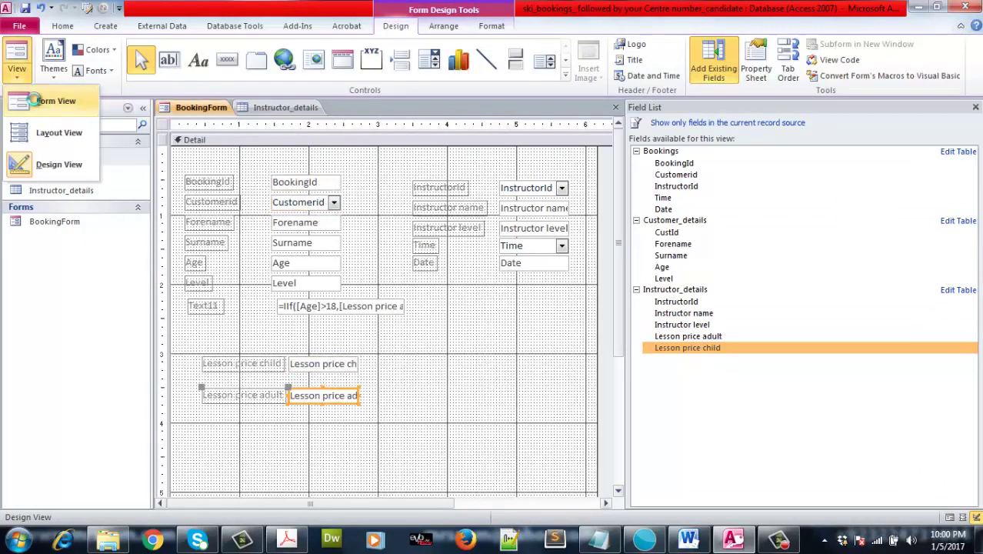
click(36, 100)
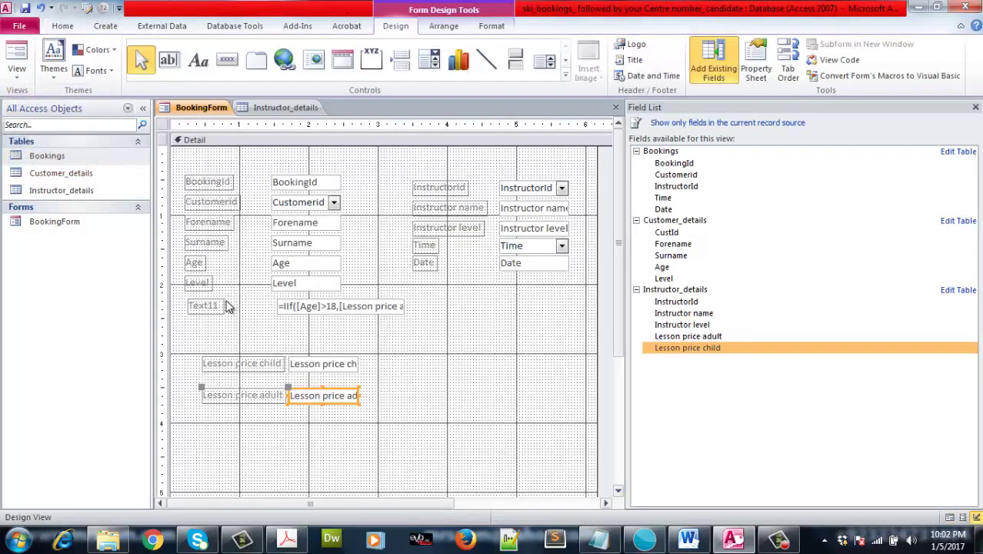
- Change the calculated text box's label to Price
click(204, 306)
click(203, 306)
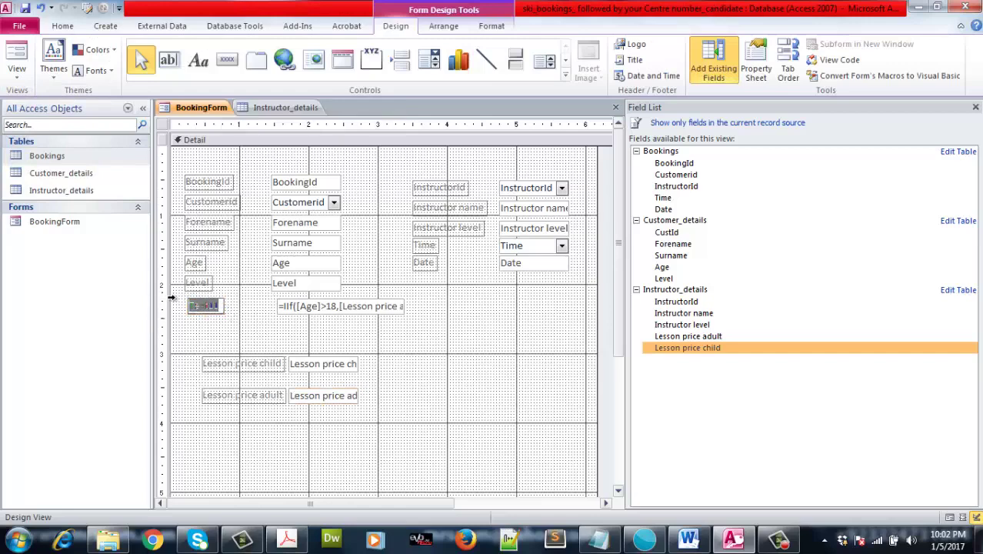
text(Price)
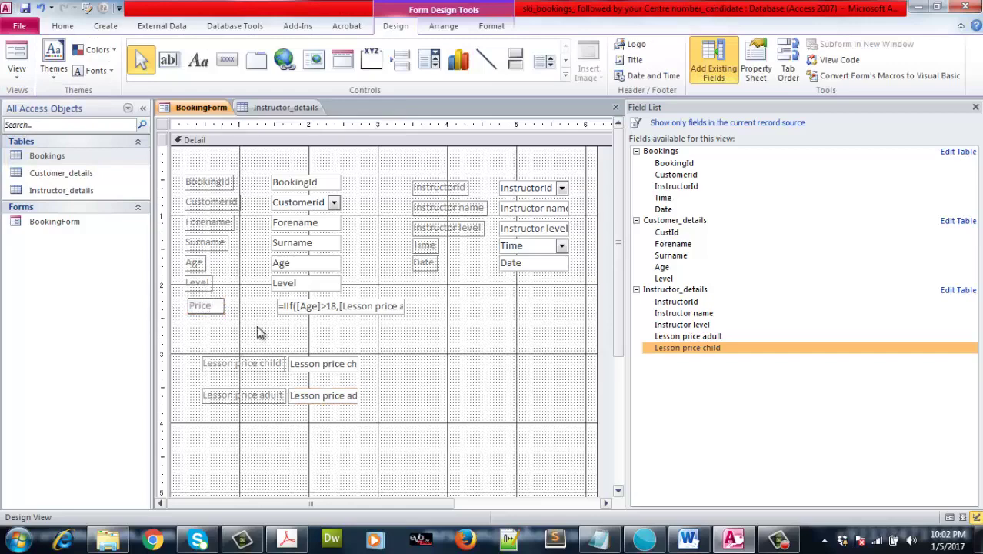
- Align the Price label and its calculated text box with the label and field columns above them
click(195, 320)
click(196, 309)
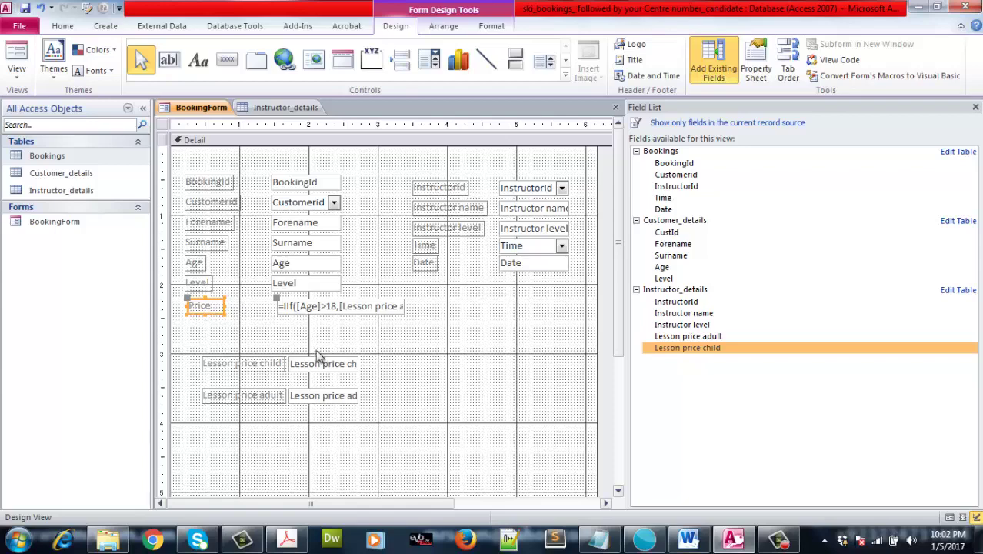
click(412, 383)
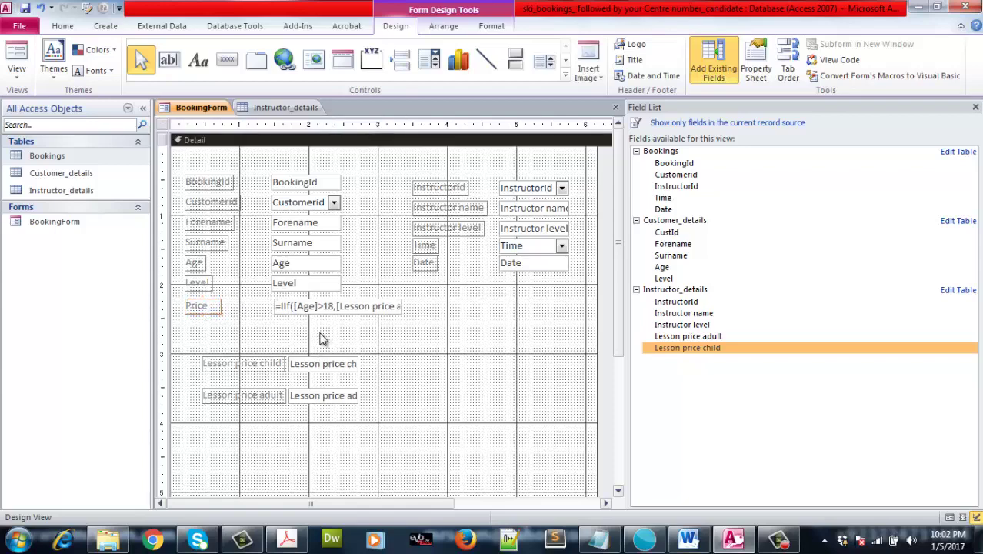
click(300, 315)
click(274, 305)
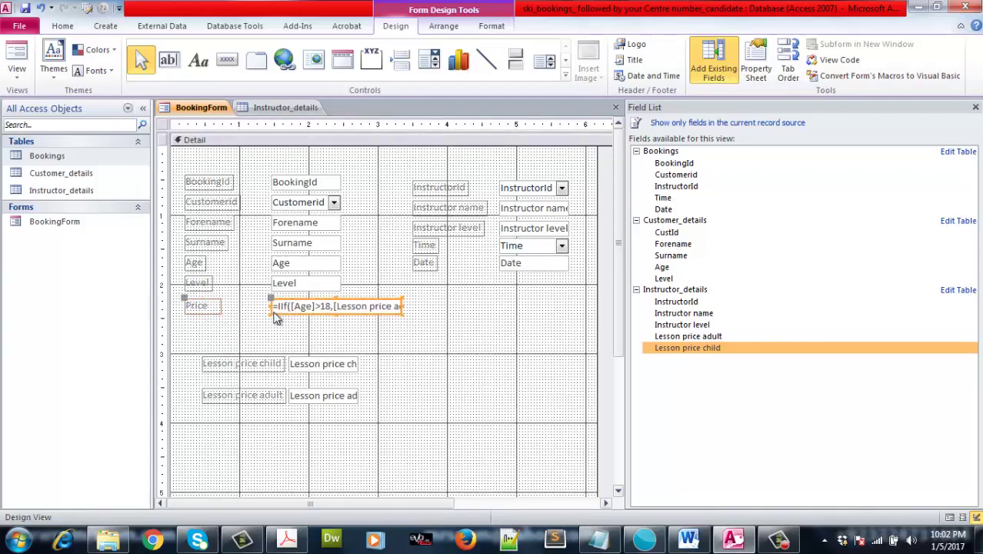
- Delete the Lesson price child and Lesson price adult fields and their labels from the form
click(236, 354)
drag(197, 344, 337, 419)
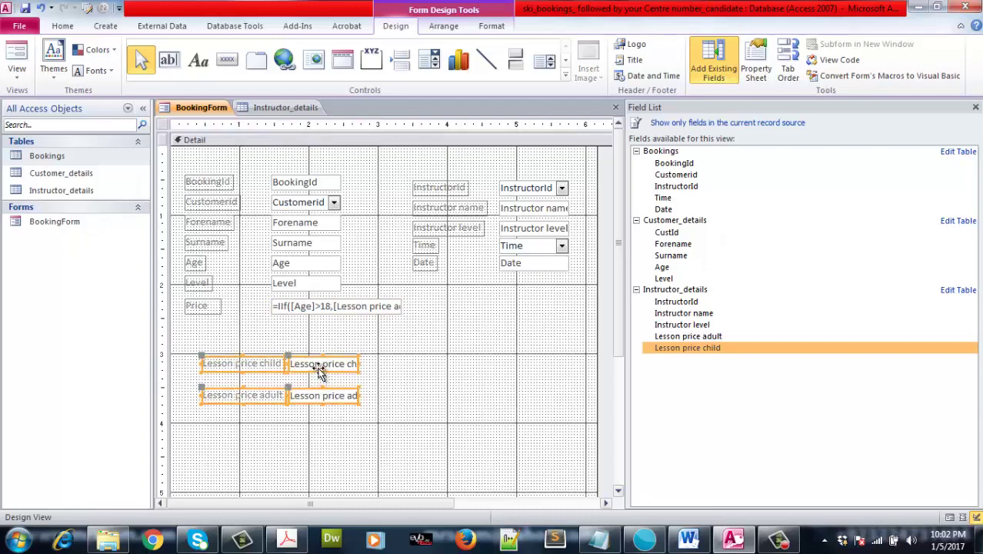
key(Delete)
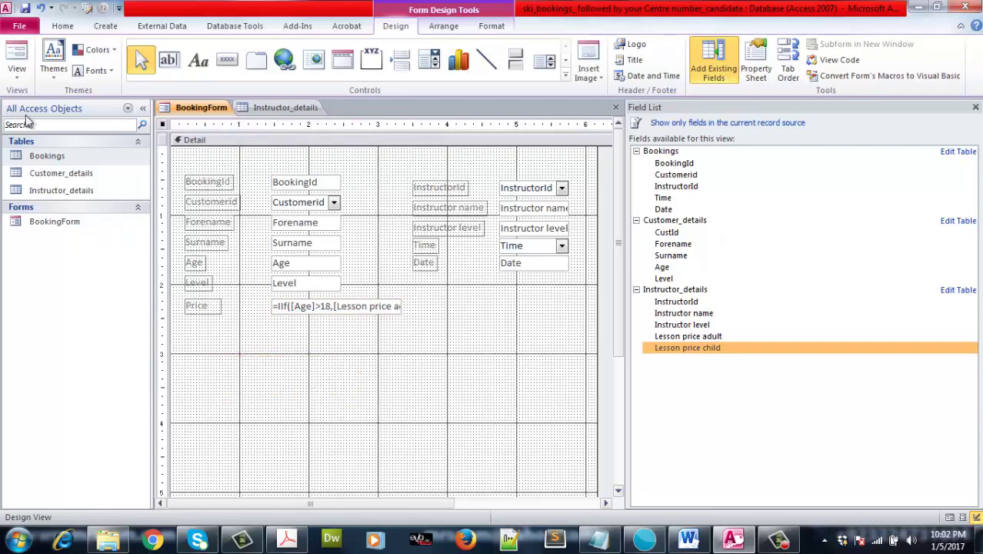
- Test the Price calculation in Form View by choosing several customers of different ages, ending with the 12-year-old beginner
click(16, 73)
click(31, 98)
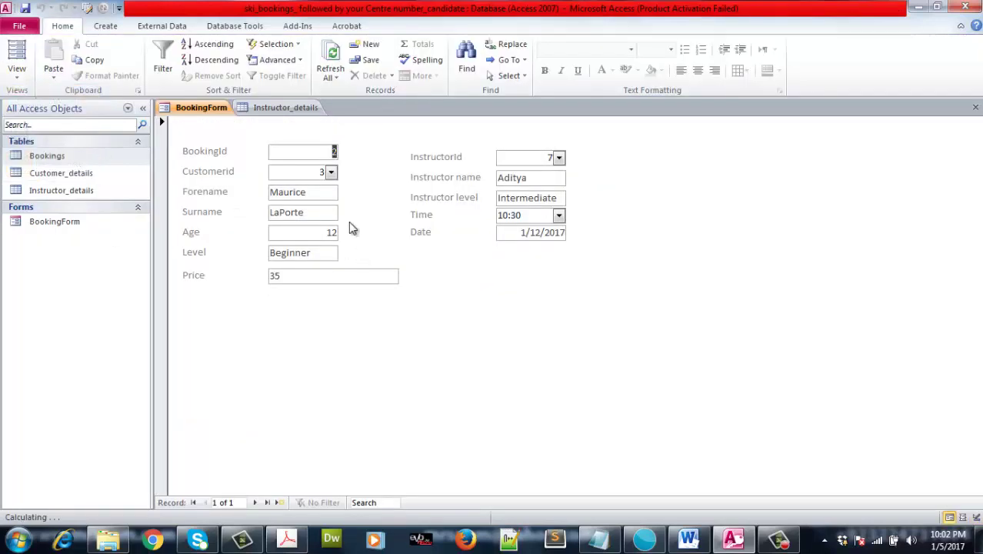
click(331, 172)
click(332, 202)
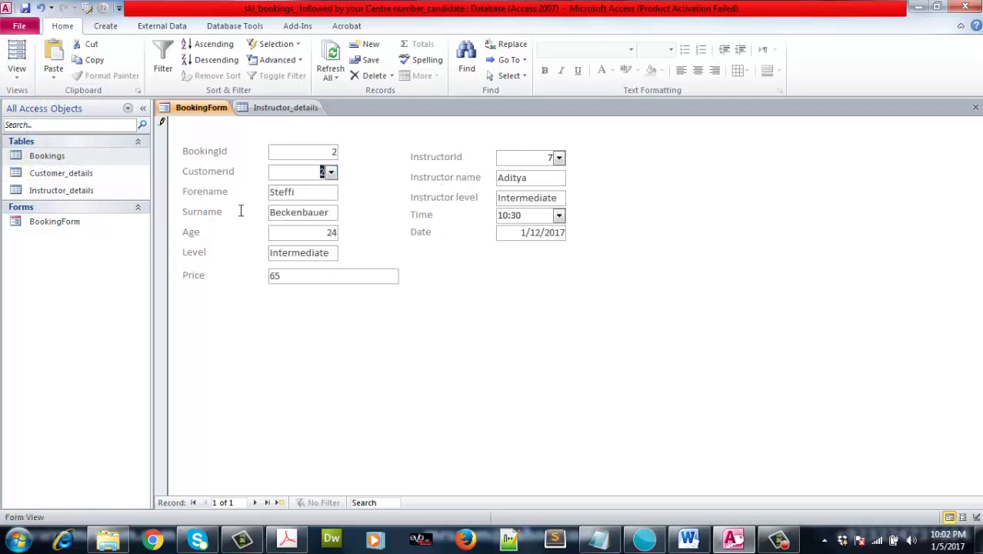
click(331, 173)
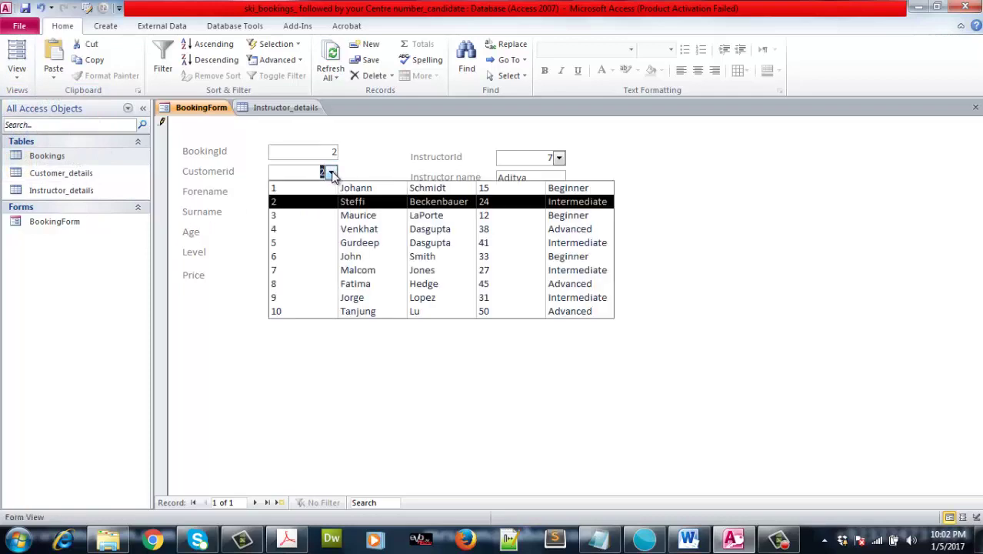
click(334, 252)
click(331, 172)
click(335, 284)
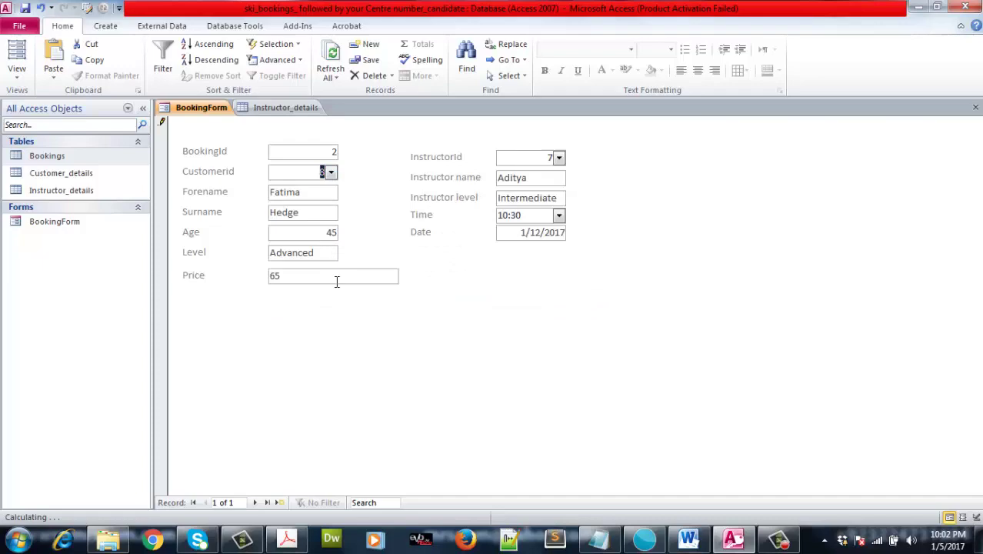
click(331, 173)
click(332, 216)
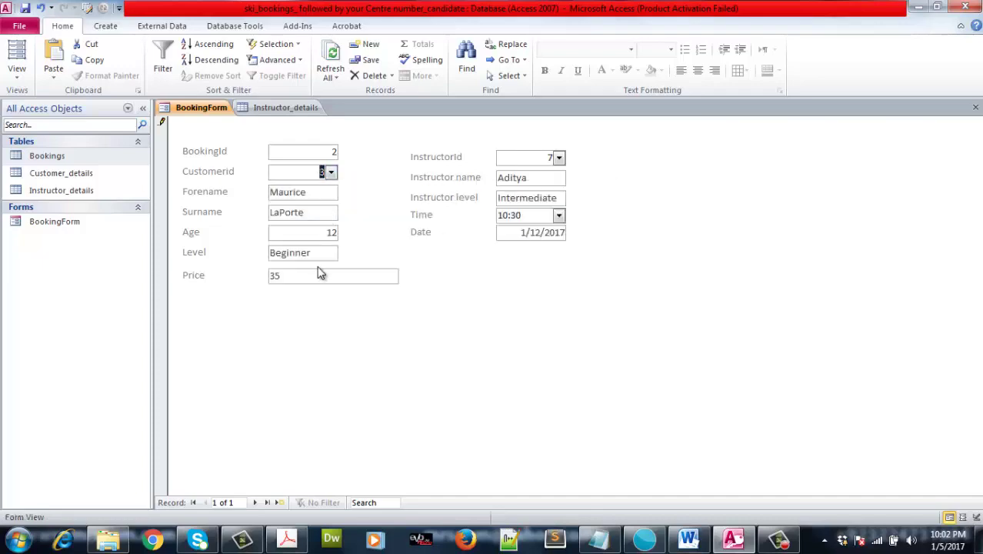
- In Design View, make all labels and the BookingId to Price boxes bold with Automatic font colour, and close the field list
click(16, 75)
click(46, 166)
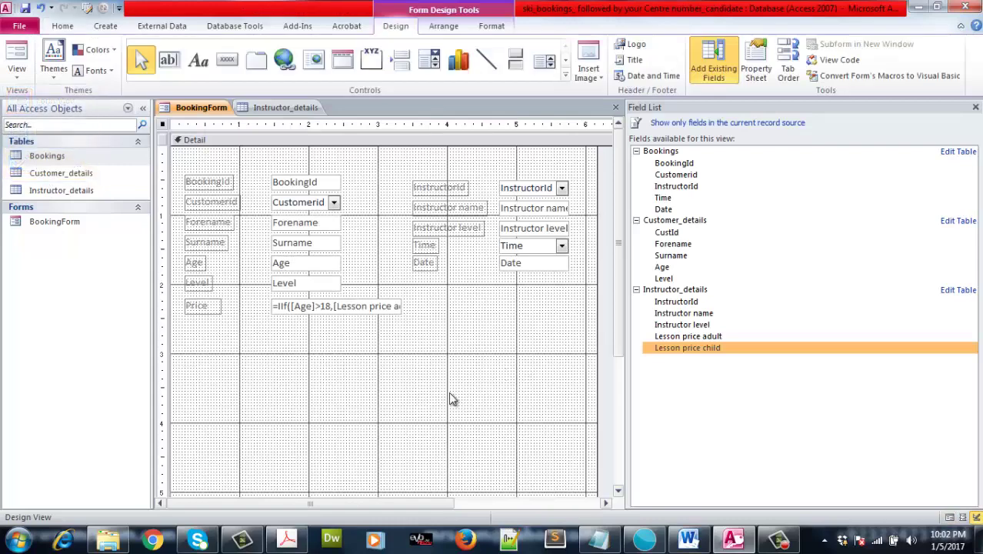
drag(487, 381, 178, 171)
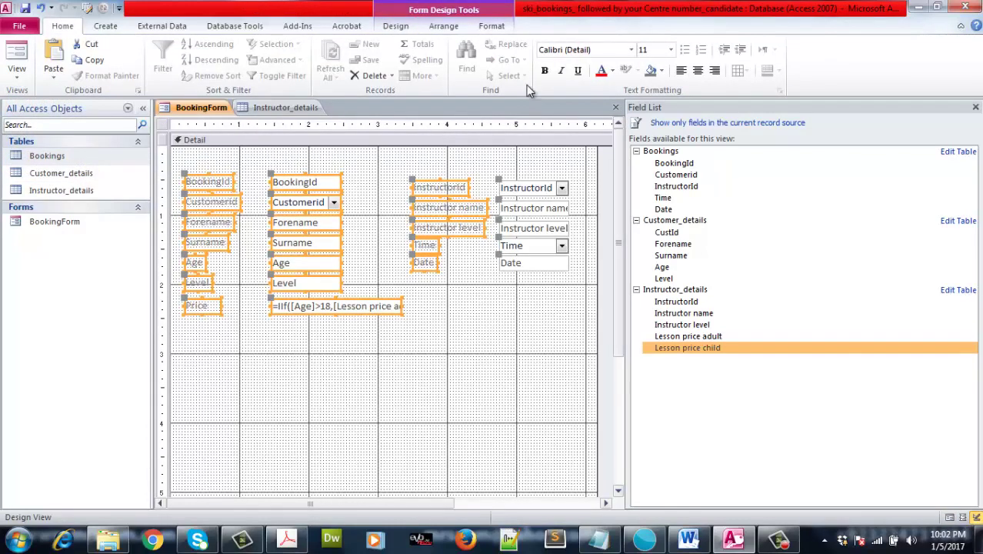
click(544, 70)
click(601, 70)
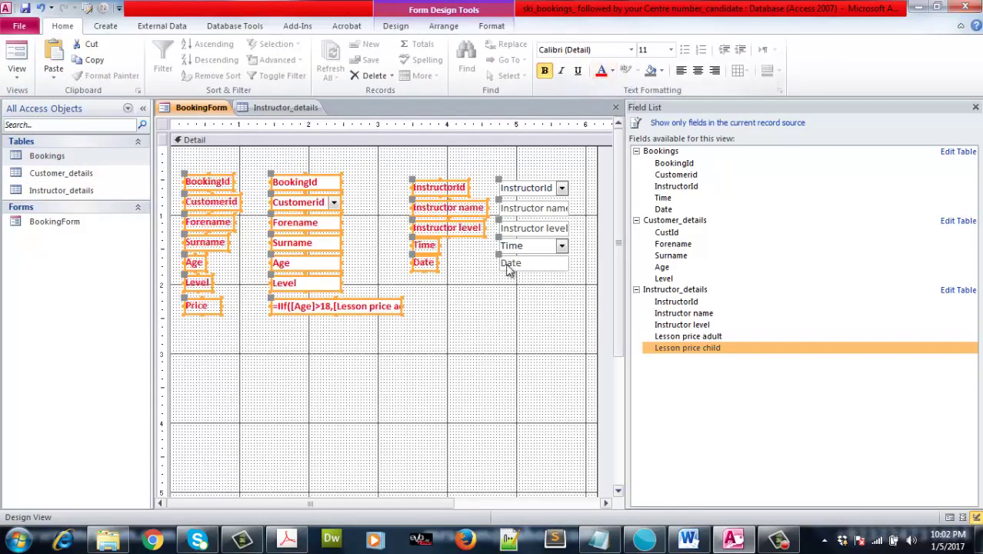
click(613, 70)
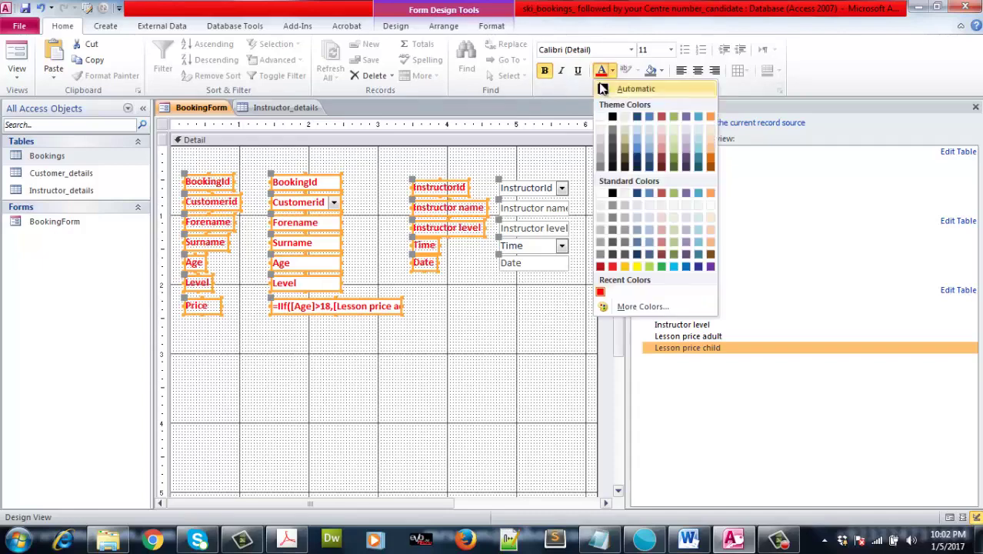
click(616, 89)
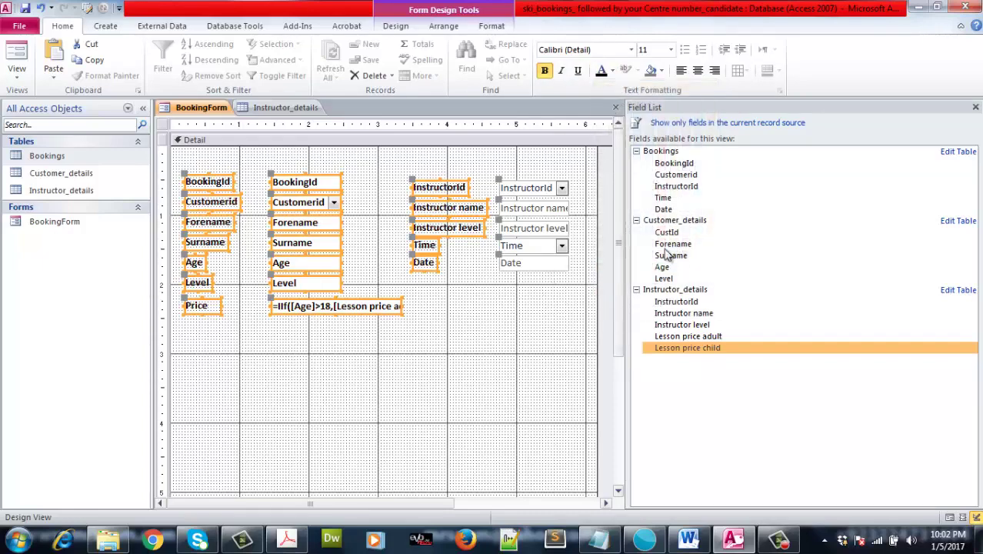
click(974, 108)
- Look up the organisation's name in question 5 of the 9626_y17_sp_4.pdf exam paper, and return to the Access form
click(286, 538)
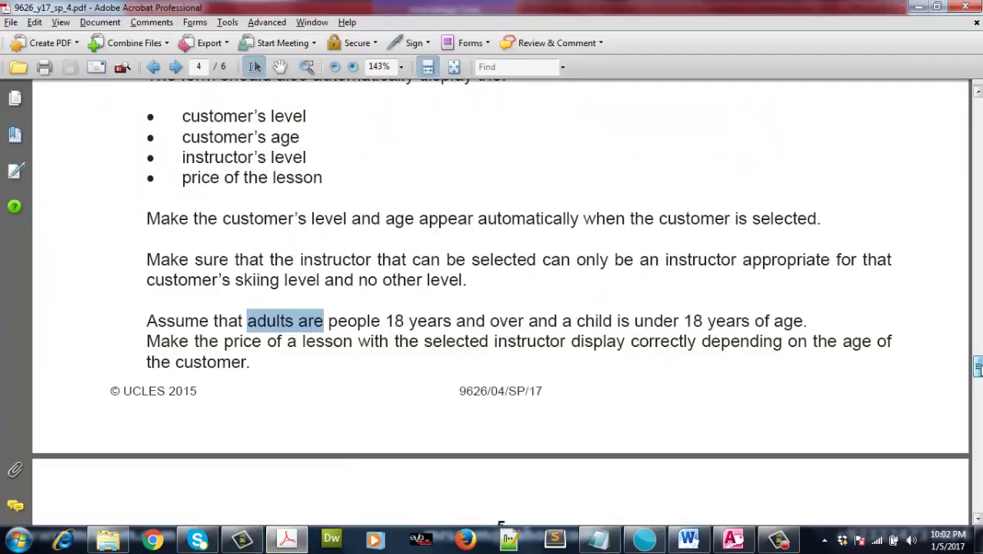
drag(977, 367, 977, 314)
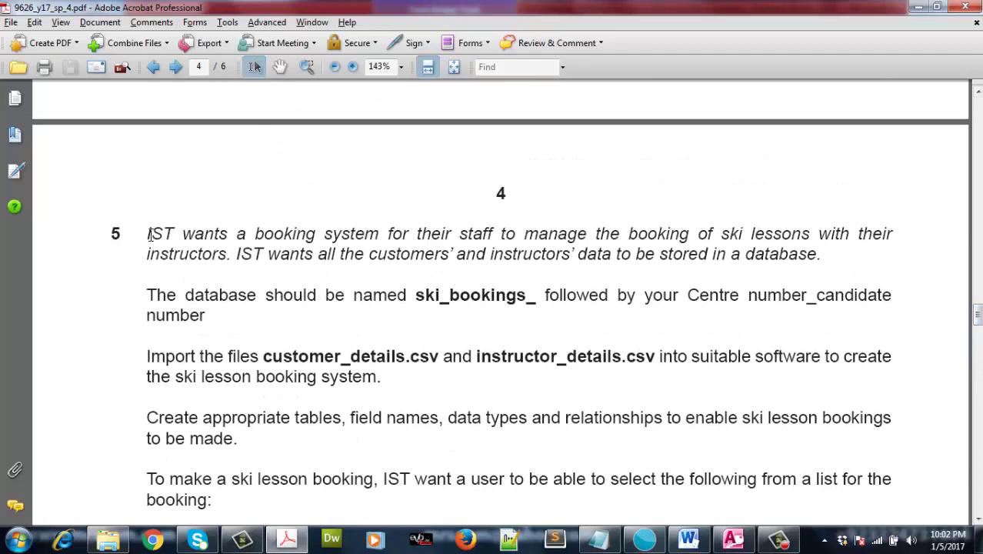
drag(146, 233, 168, 233)
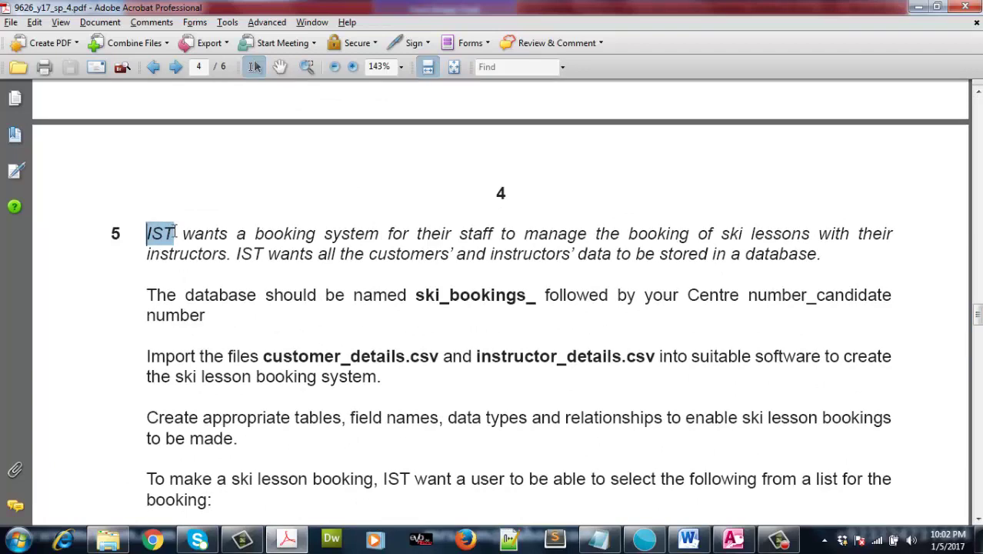
key(alt+Tab)
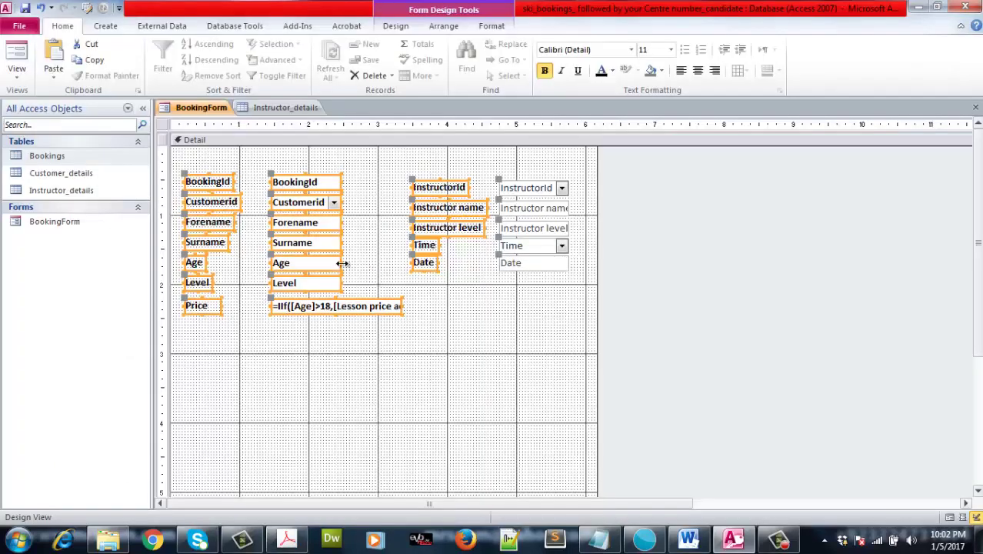
- Move all the form's controls down so they start at about the 2-inch mark, leaving space for a heading
drag(191, 162, 514, 367)
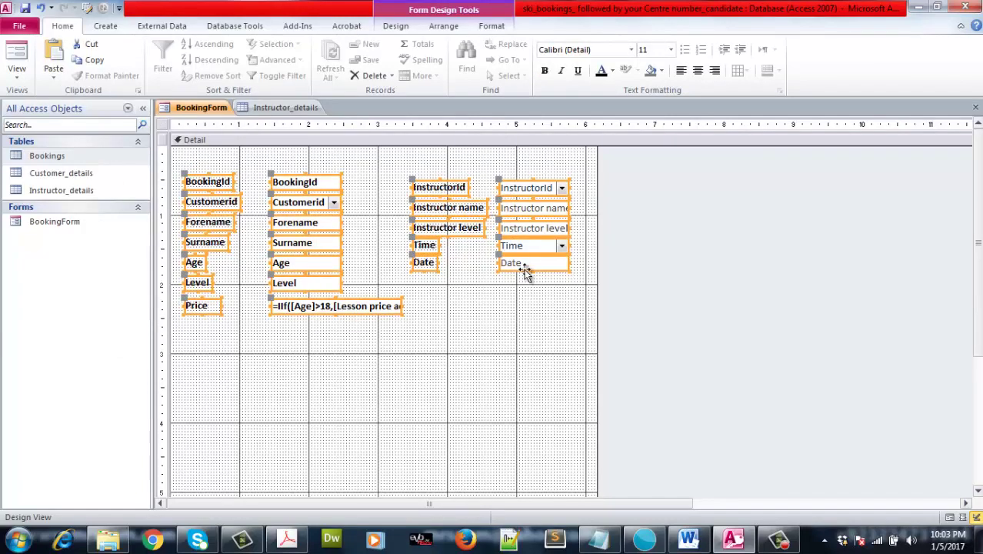
drag(527, 270, 531, 378)
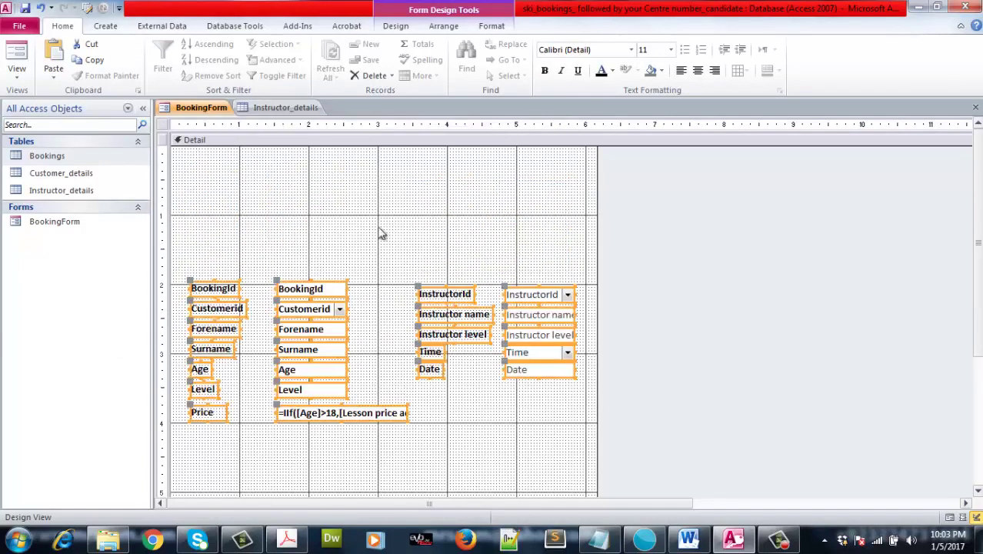
click(380, 233)
- Add a label about 2.6 inches wide above the fields with the text IST BOOKING SYSTEM
click(395, 26)
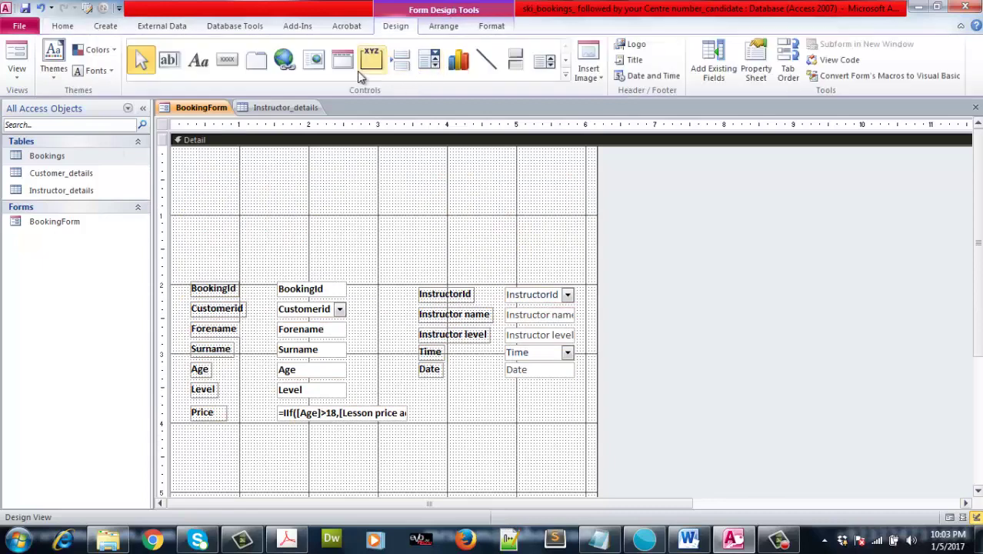
click(197, 59)
drag(213, 178, 395, 226)
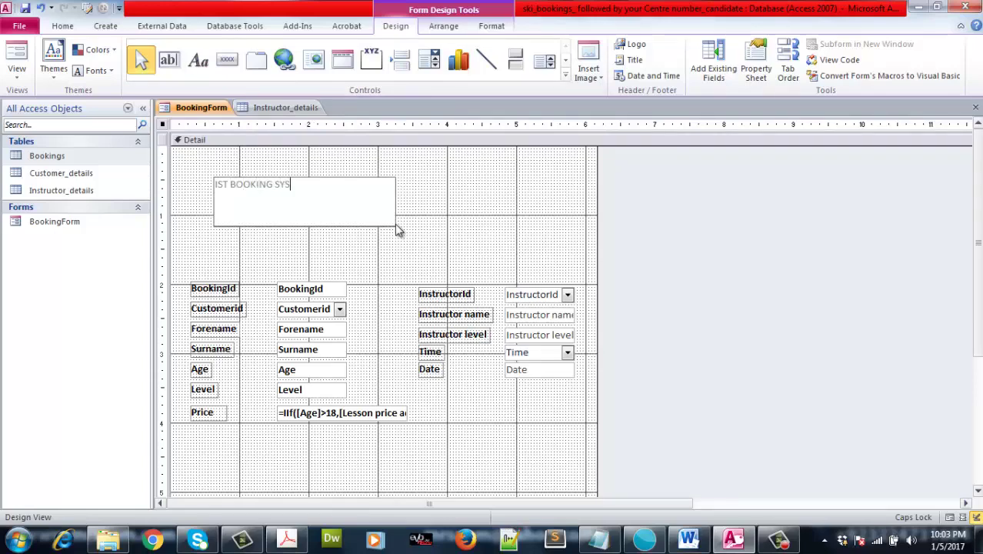
key(Return)
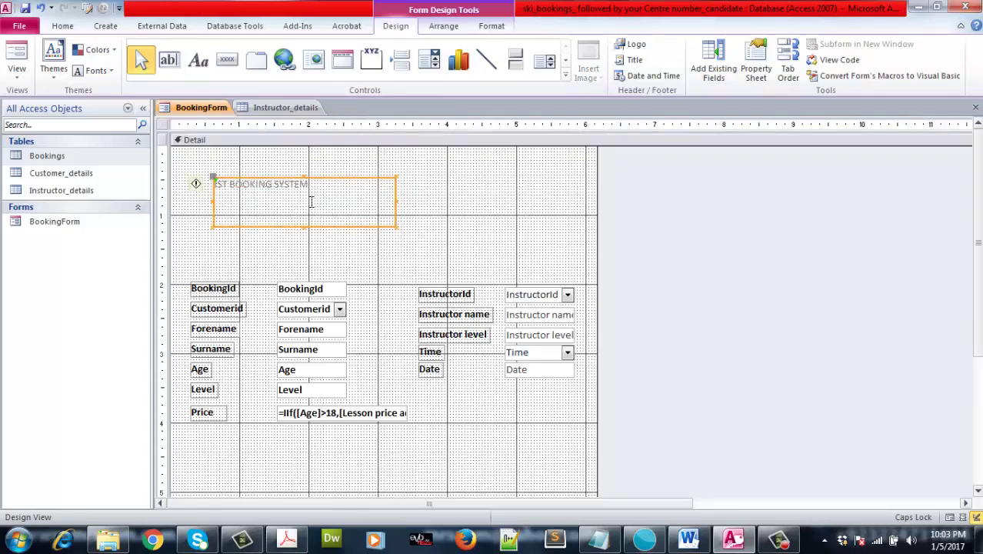
- Format the heading as bold, black, centred, 24-point text and resize its label to about 3.5 inches wide
click(62, 25)
click(545, 70)
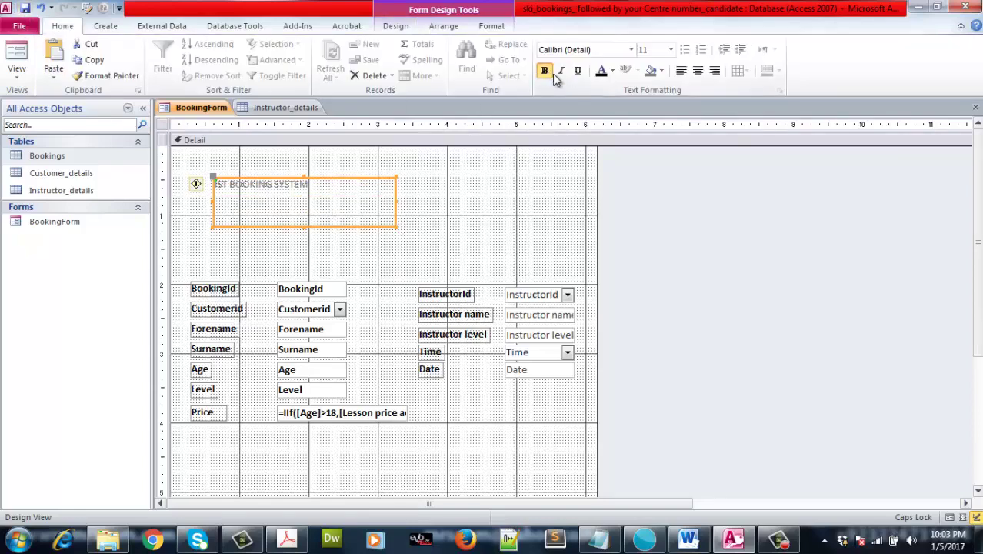
click(602, 70)
click(698, 71)
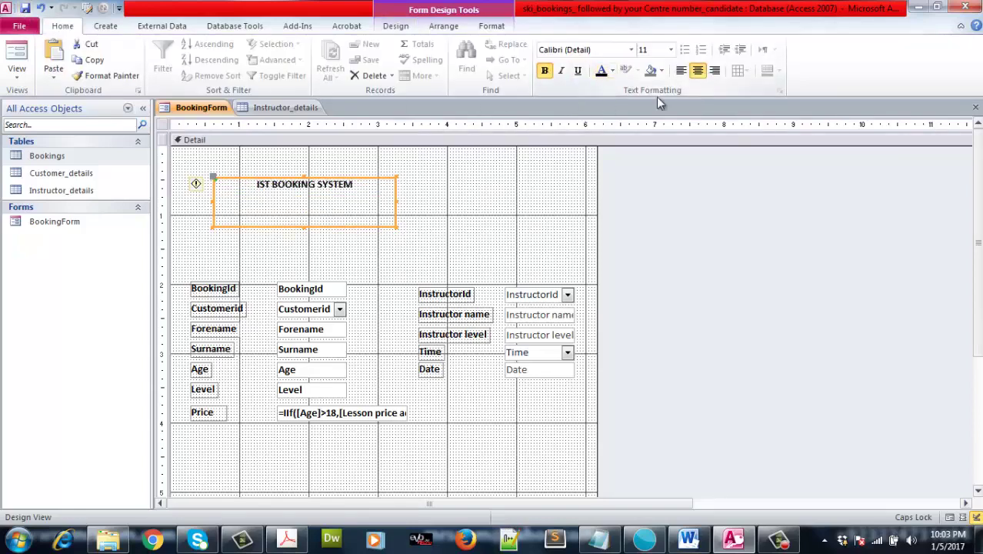
click(670, 49)
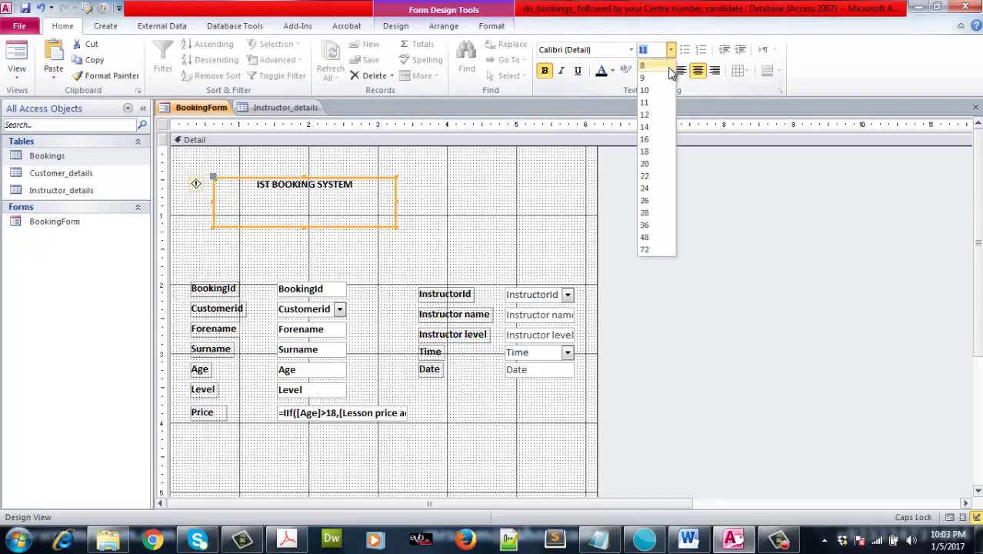
click(656, 190)
drag(396, 224, 436, 205)
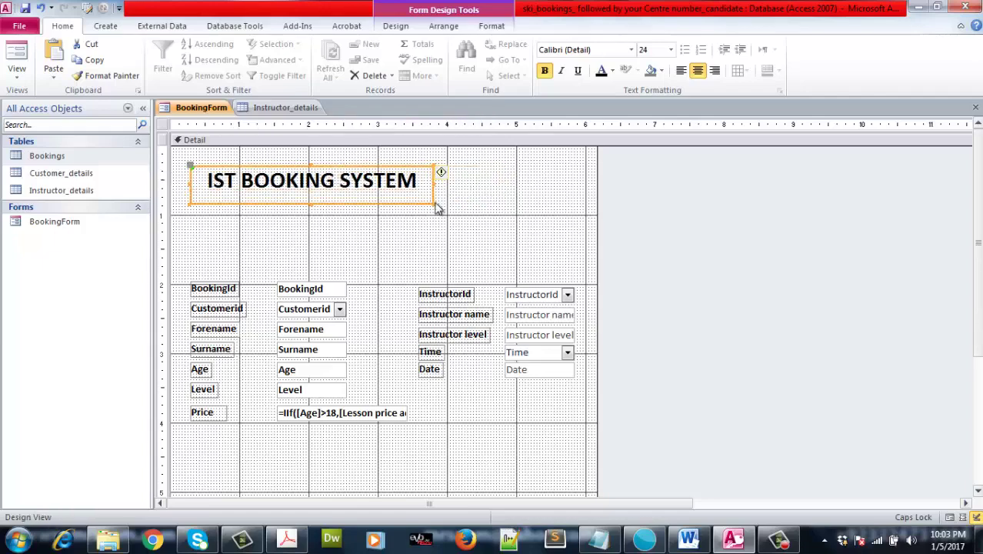
- Insert the slopes picture as an image about 1.1 inches wide and place it directly beside the heading
click(395, 25)
click(565, 76)
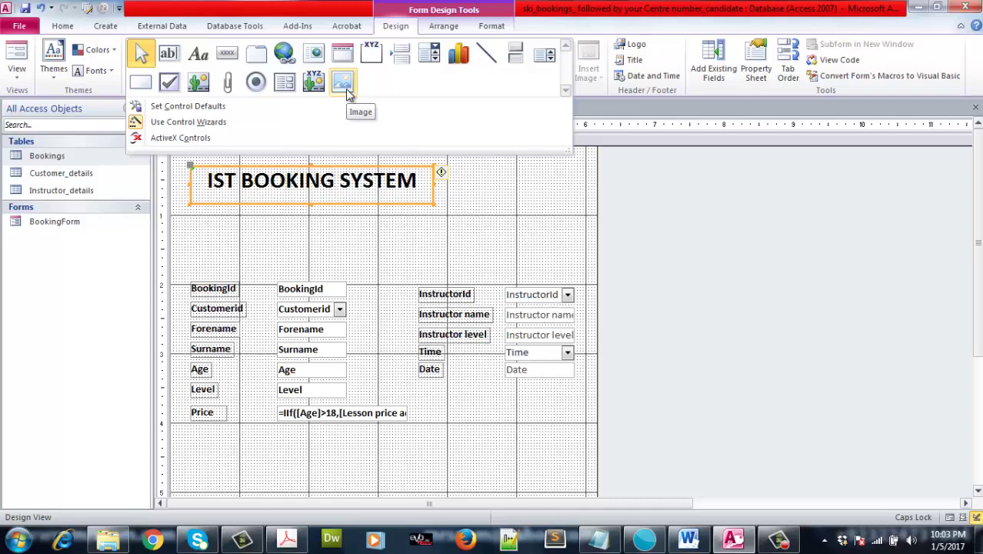
click(349, 93)
drag(458, 171, 538, 219)
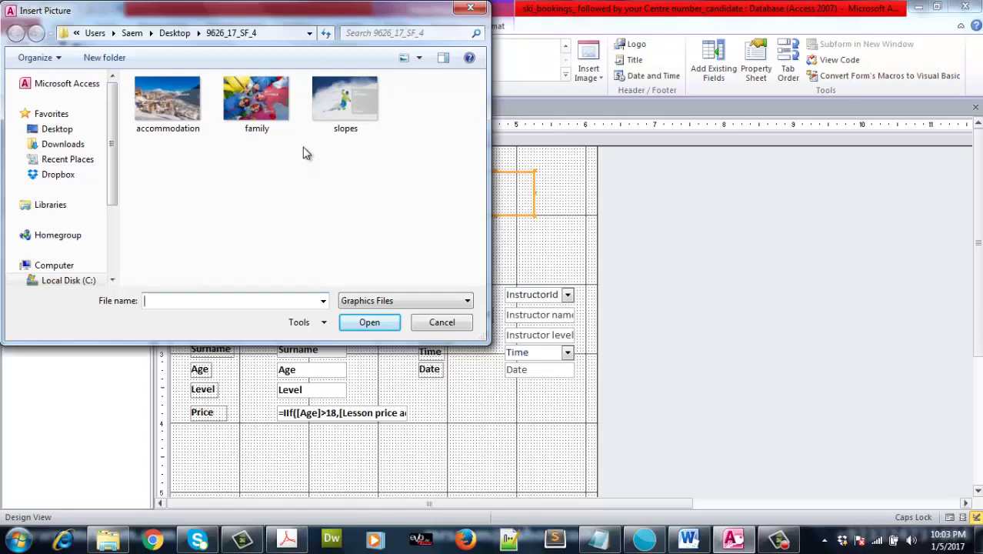
double_click(346, 100)
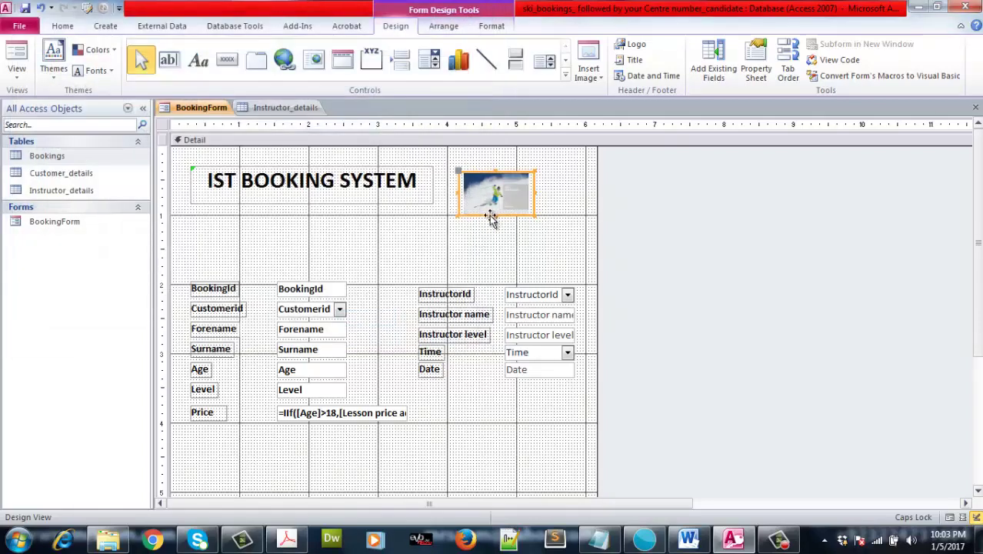
click(479, 209)
drag(479, 209, 457, 197)
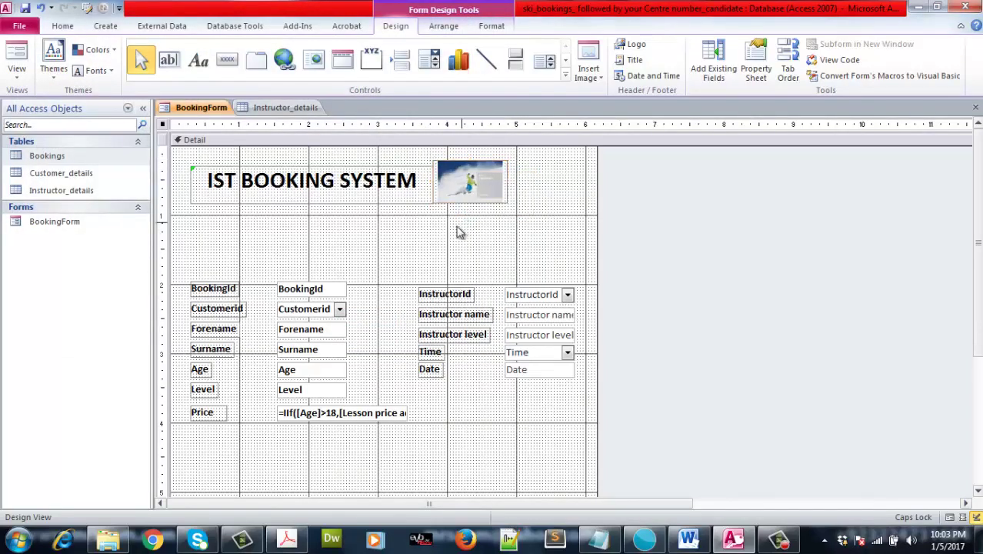
click(460, 231)
- Check the form's heading, picture and layout in Form View, and return to Design View
click(9, 77)
click(47, 101)
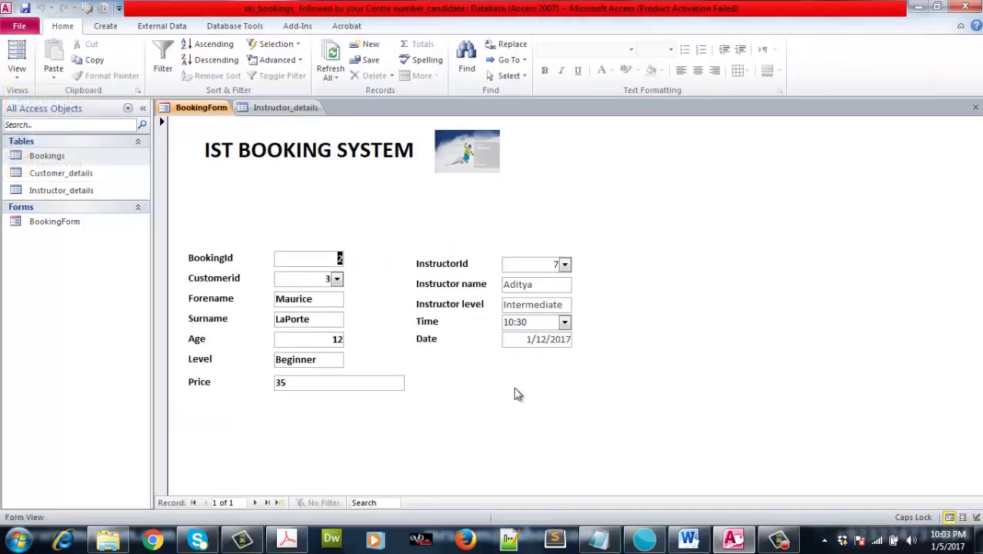
click(16, 77)
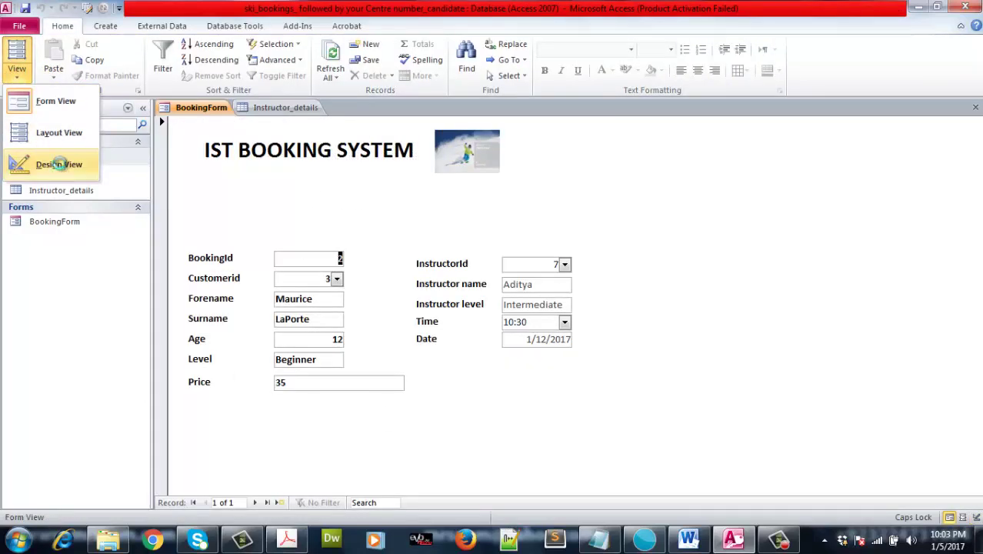
click(23, 164)
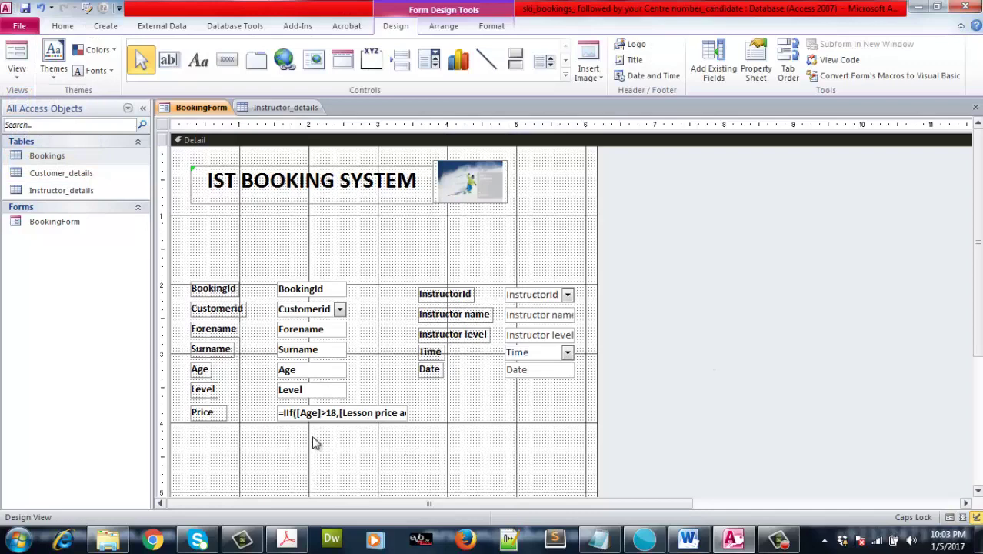
- Add a command button below the Price field that goes to the first record and shows the text First Record
click(231, 65)
drag(263, 444, 306, 461)
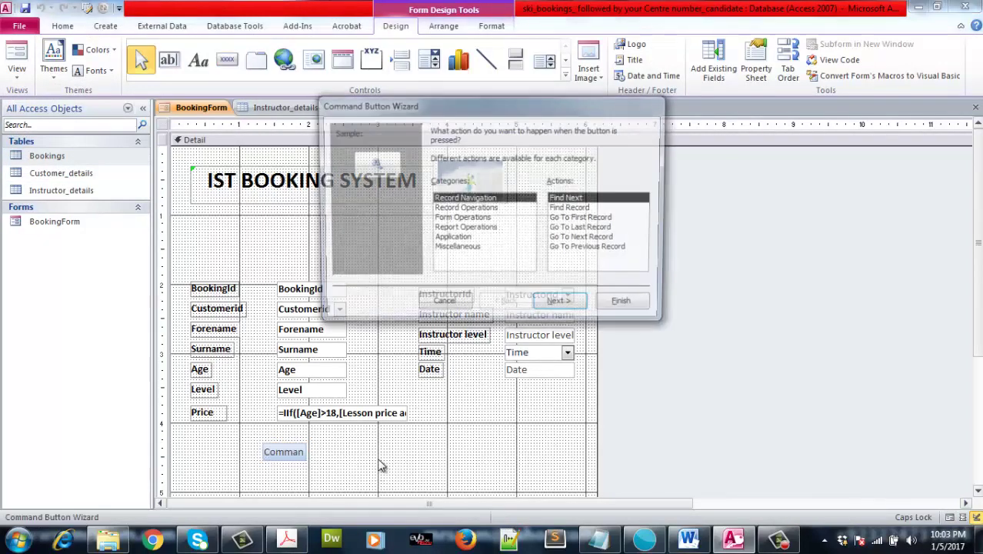
click(587, 219)
click(569, 305)
click(434, 188)
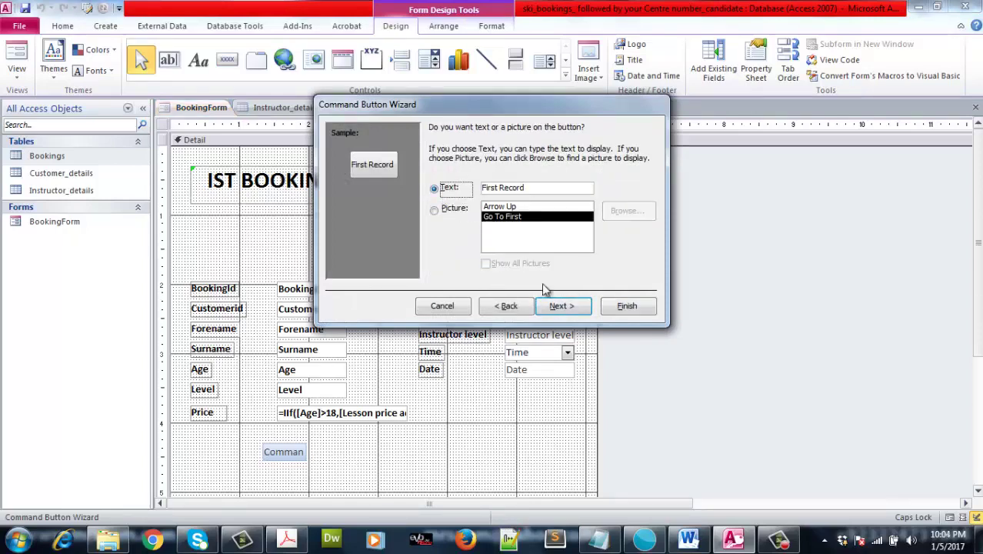
click(561, 306)
click(627, 305)
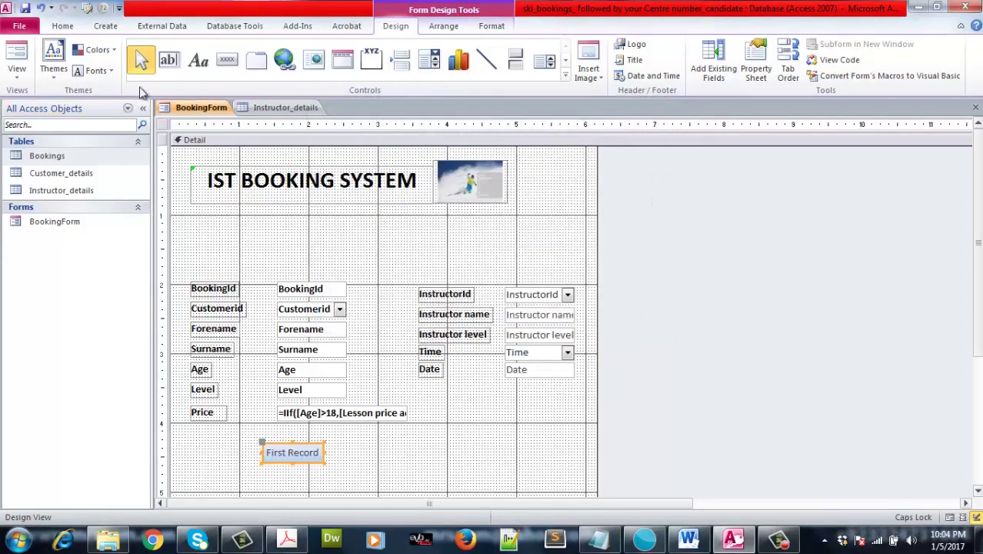
- Add a command button beside First Record that goes to the last record and shows the text Last Record
click(227, 60)
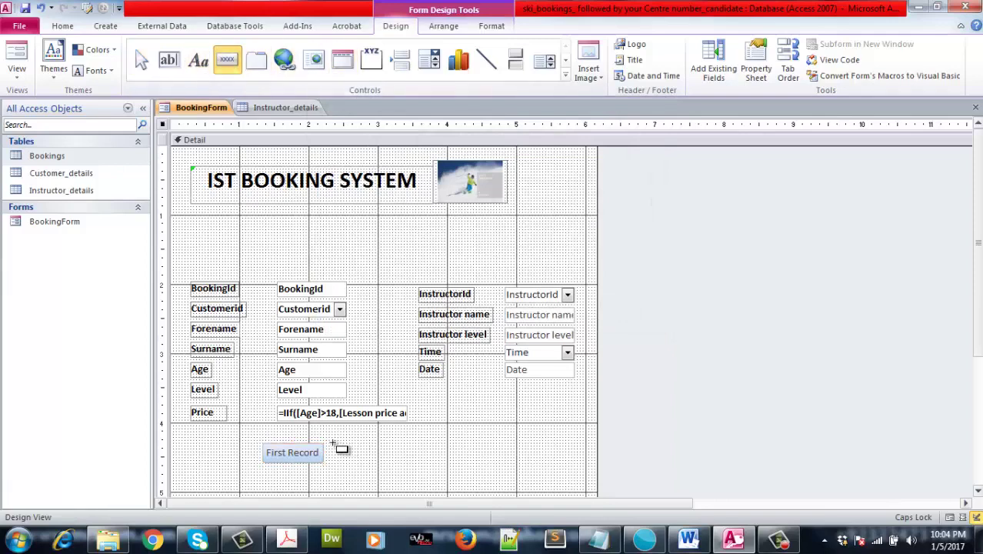
drag(323, 445, 379, 460)
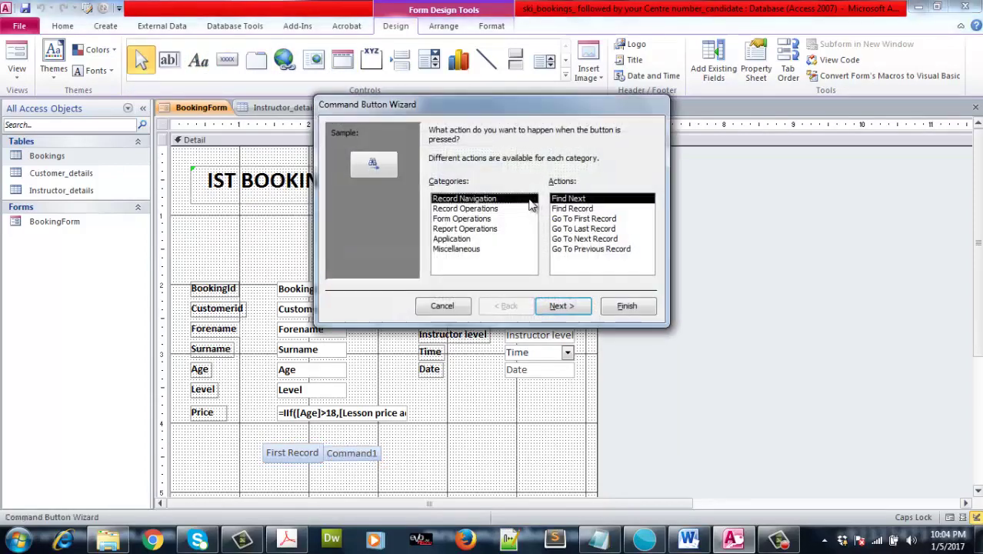
click(579, 228)
click(574, 305)
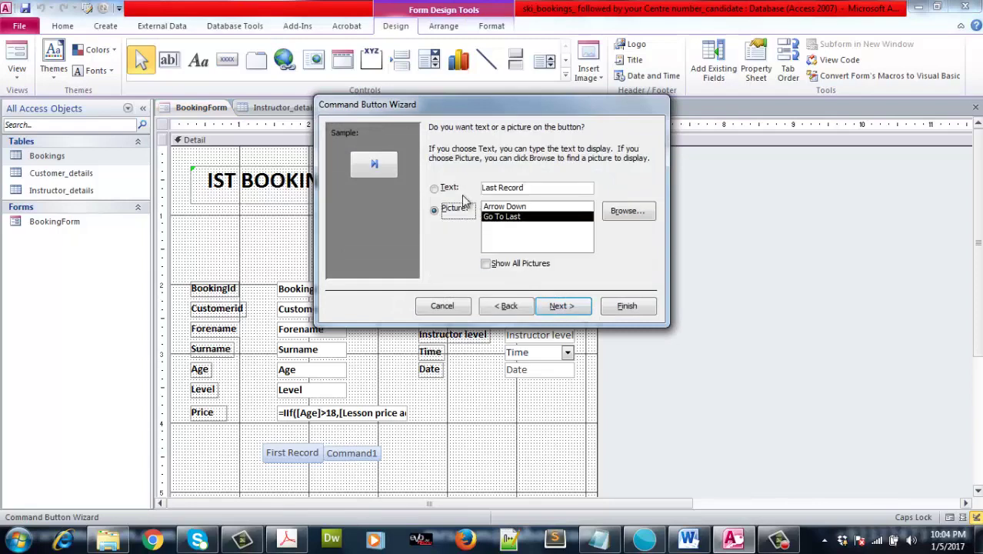
click(449, 187)
click(561, 306)
click(627, 306)
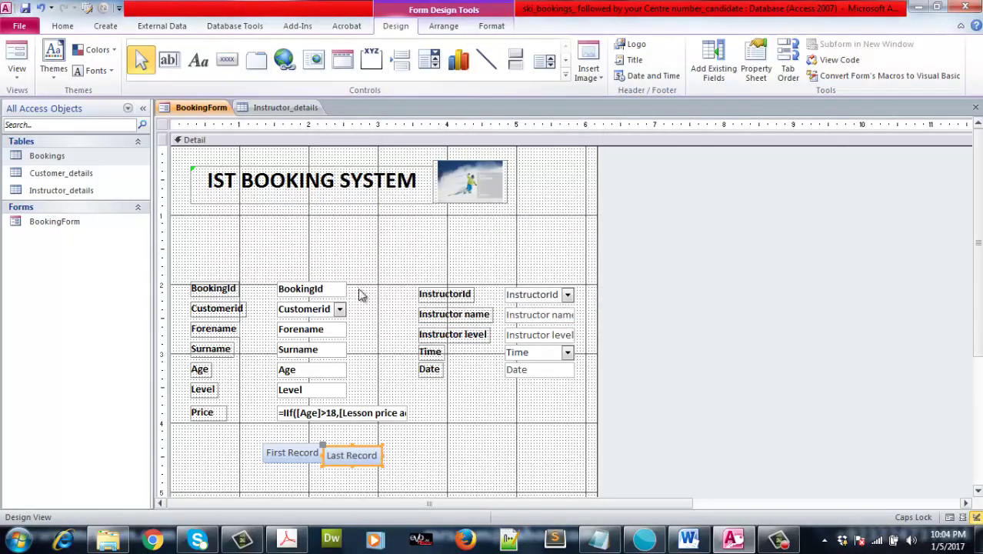
- Add a command button beside Last Record that goes to the next record and shows the text Next Record
click(227, 59)
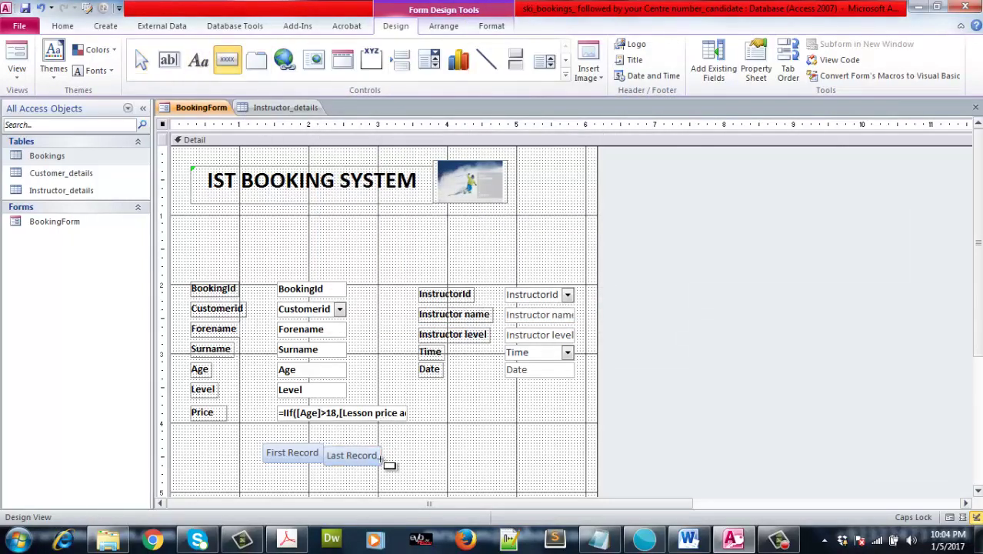
drag(385, 446, 458, 463)
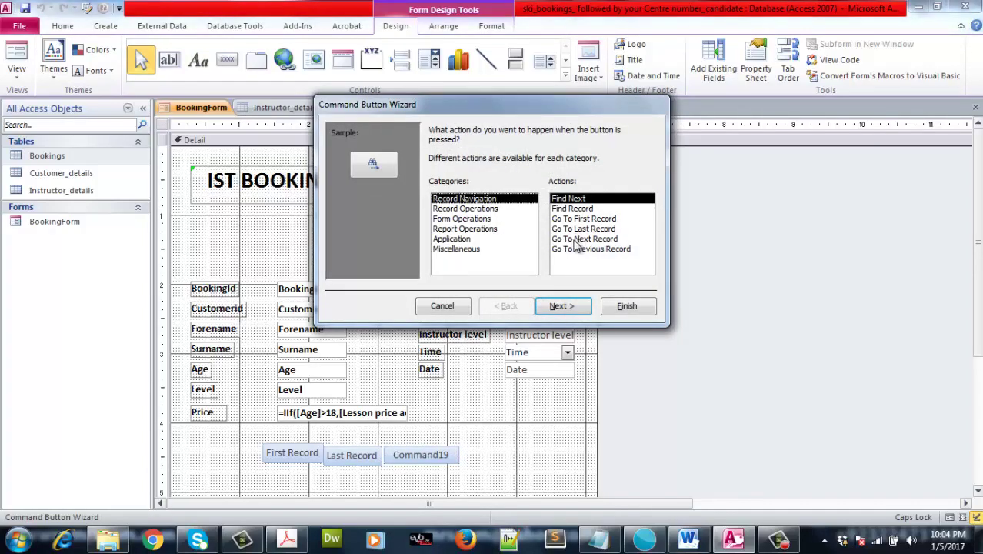
click(574, 239)
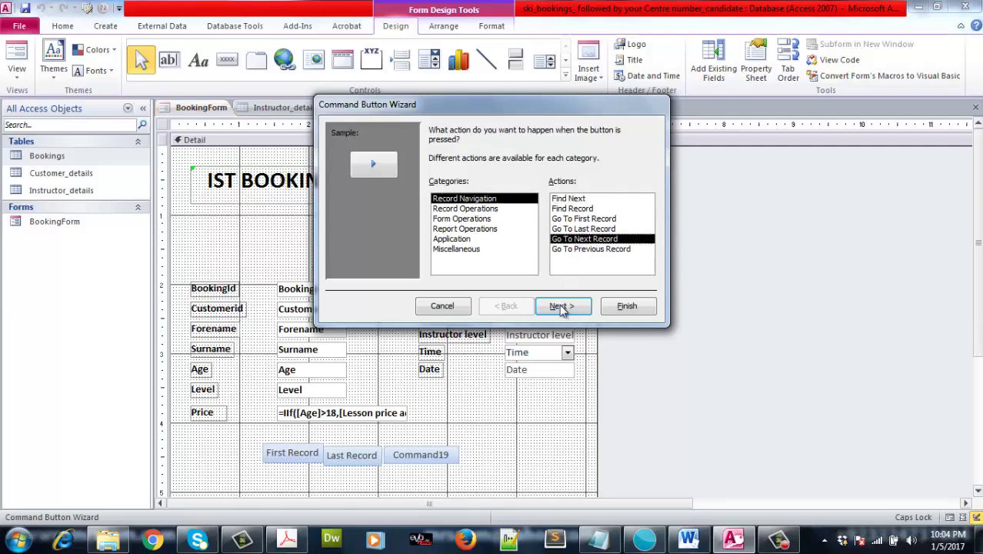
click(560, 307)
click(434, 188)
click(561, 306)
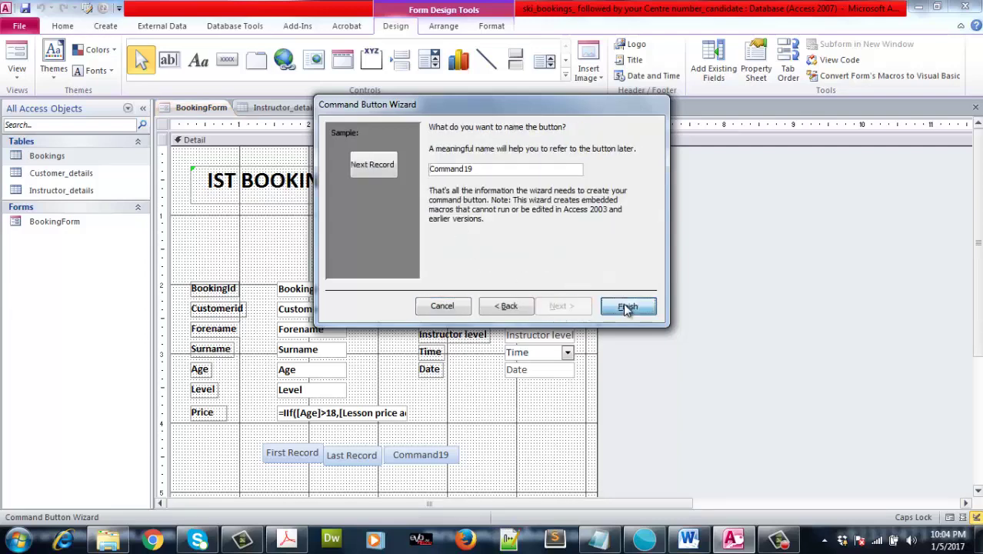
click(627, 306)
- Add a command button beside Next Record that goes to the previous record and shows the text Previous Record
click(227, 59)
drag(478, 455, 525, 462)
click(591, 249)
click(561, 306)
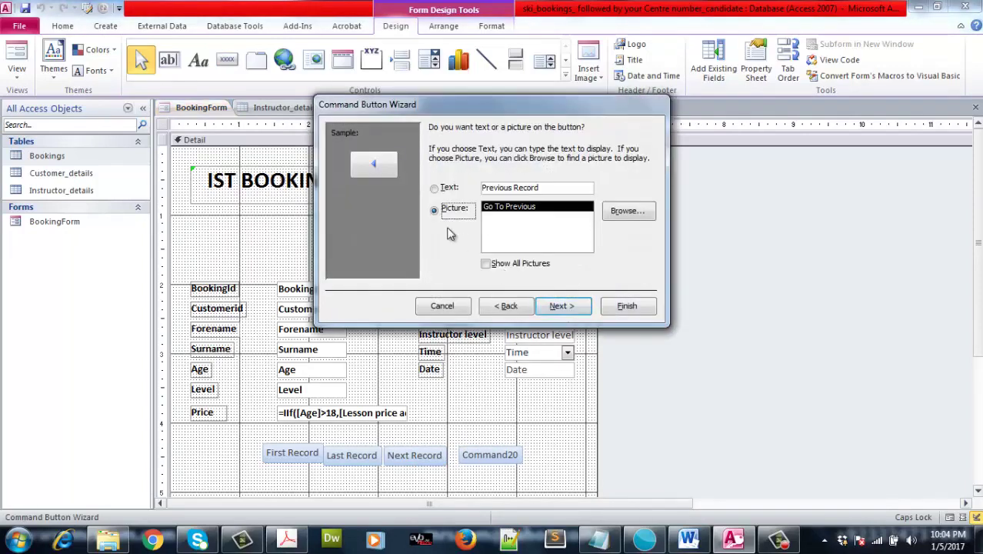
click(434, 188)
click(561, 306)
click(627, 306)
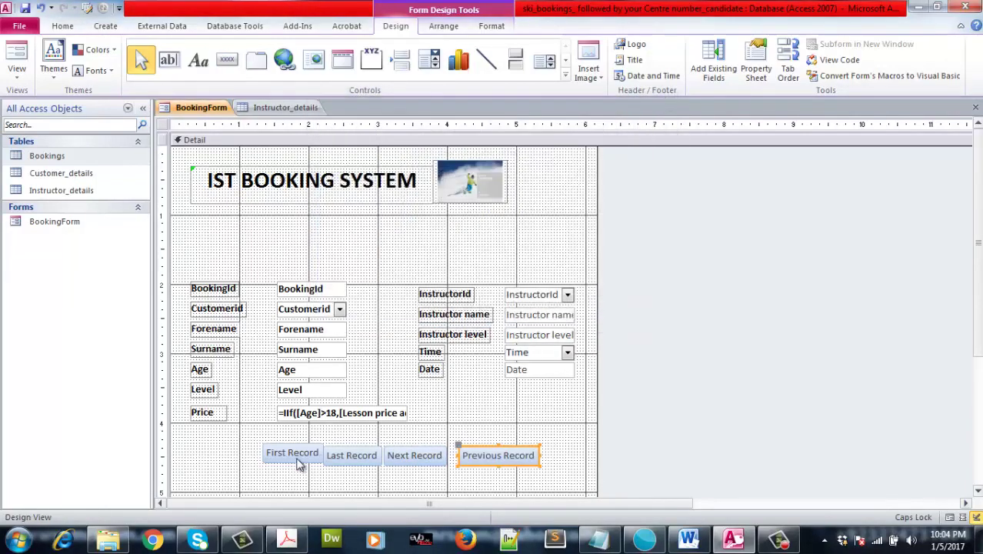
- Line up the four record navigation buttons edge to edge in one level row below the Price field
drag(288, 463, 260, 461)
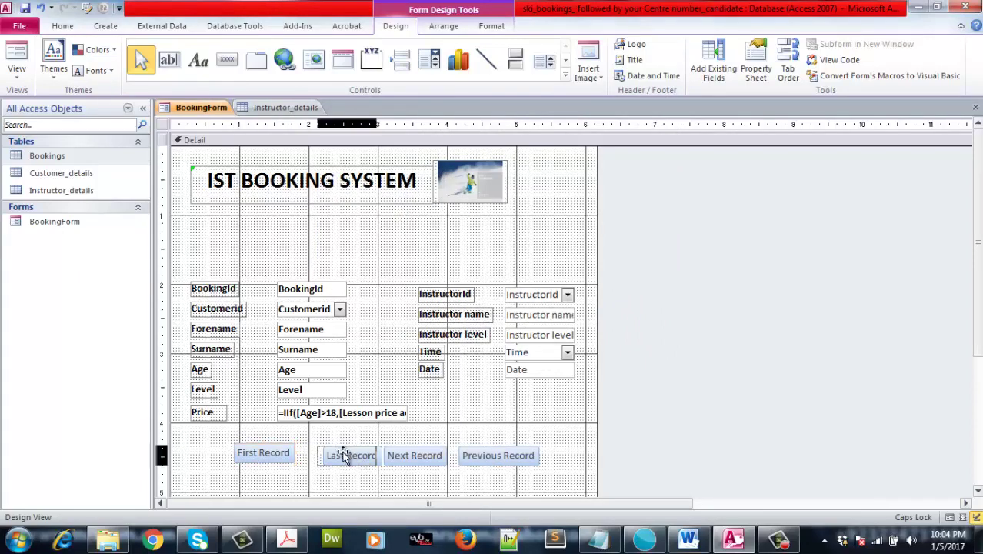
drag(345, 455, 329, 450)
drag(388, 457, 357, 454)
drag(486, 464, 445, 456)
- Widen the form to about 7.6 inches and add an Add Record text button in the new space above the instructor fields' level
drag(598, 395, 695, 387)
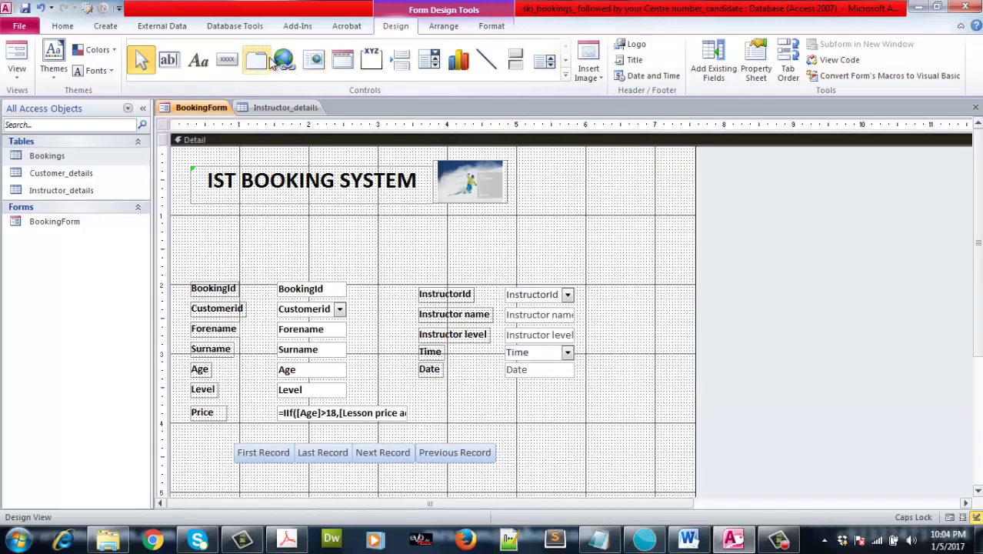
click(227, 60)
drag(609, 251, 680, 269)
click(487, 209)
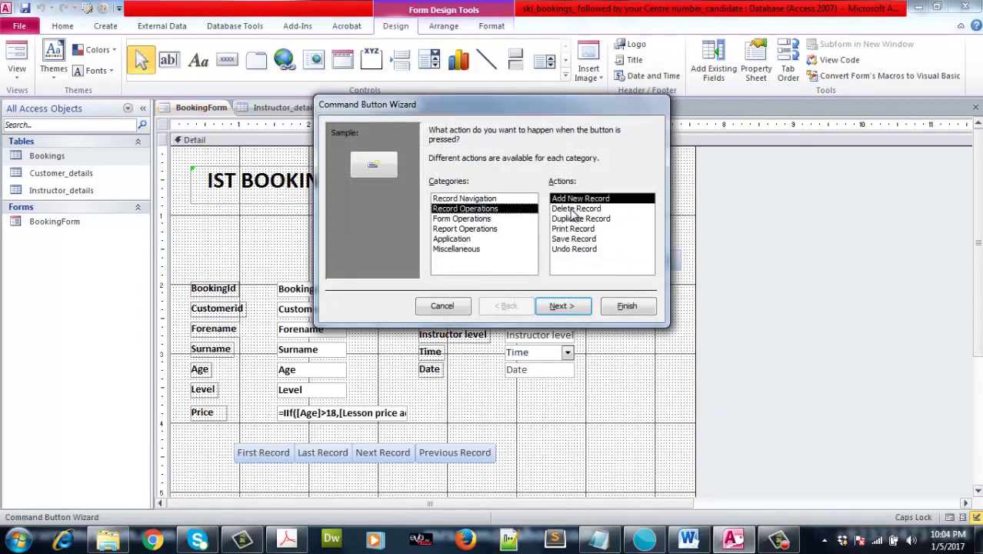
click(560, 305)
click(560, 306)
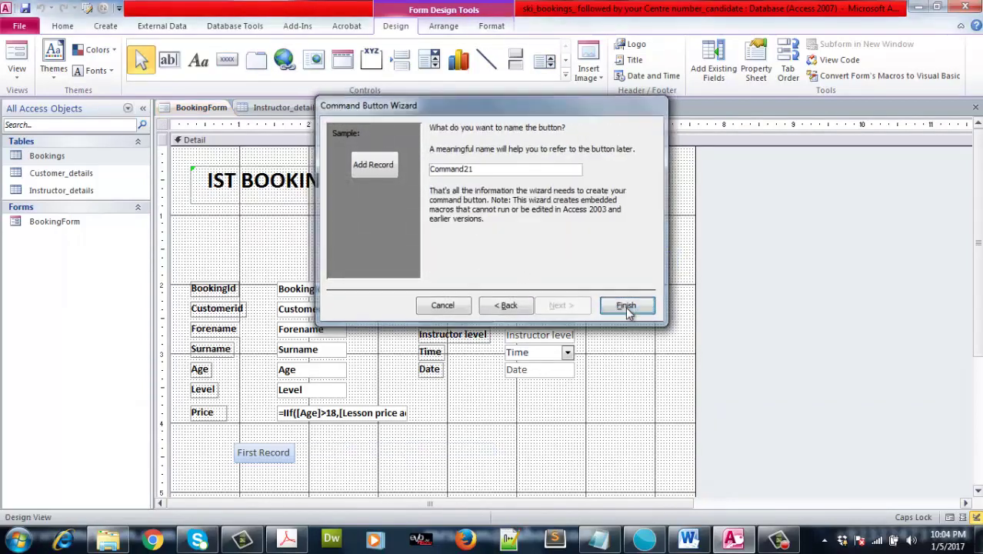
click(627, 305)
- Add a command button directly below Add Record that saves the record and shows the text Save Record
click(227, 60)
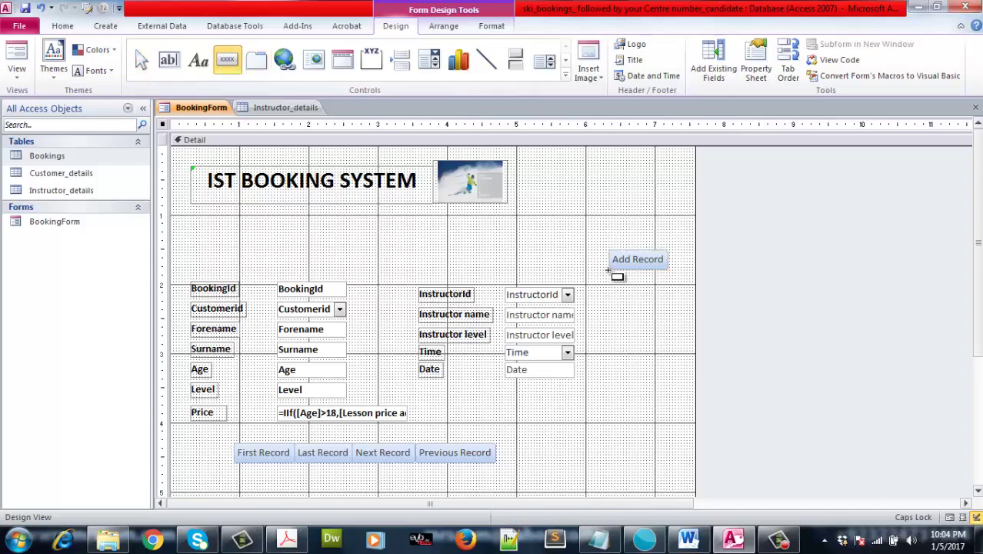
drag(609, 269, 669, 288)
click(469, 209)
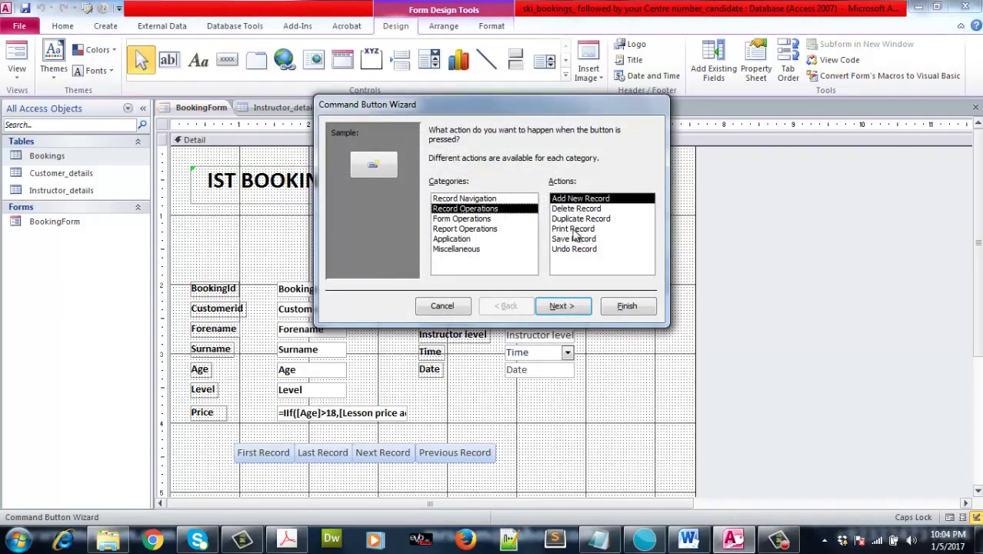
click(574, 238)
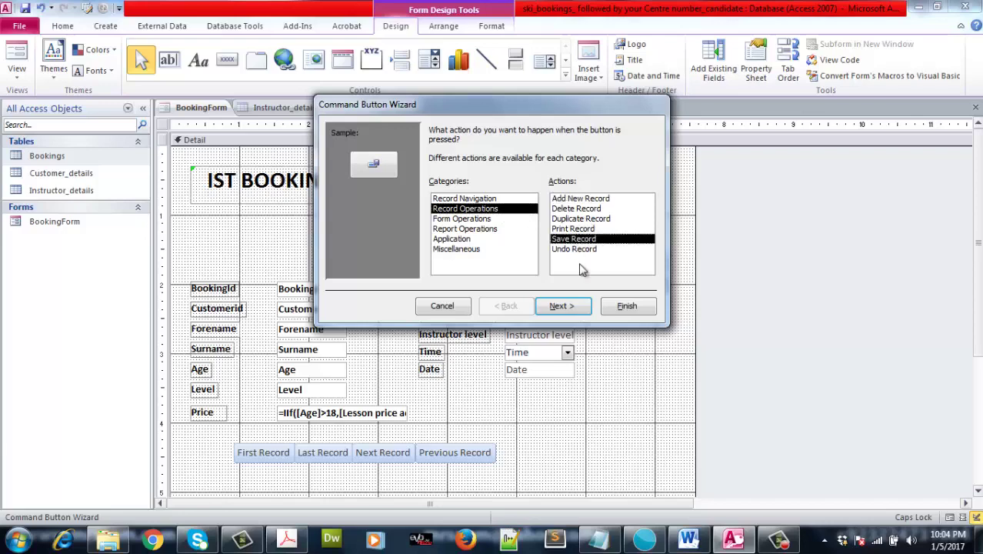
click(567, 306)
click(558, 305)
click(629, 307)
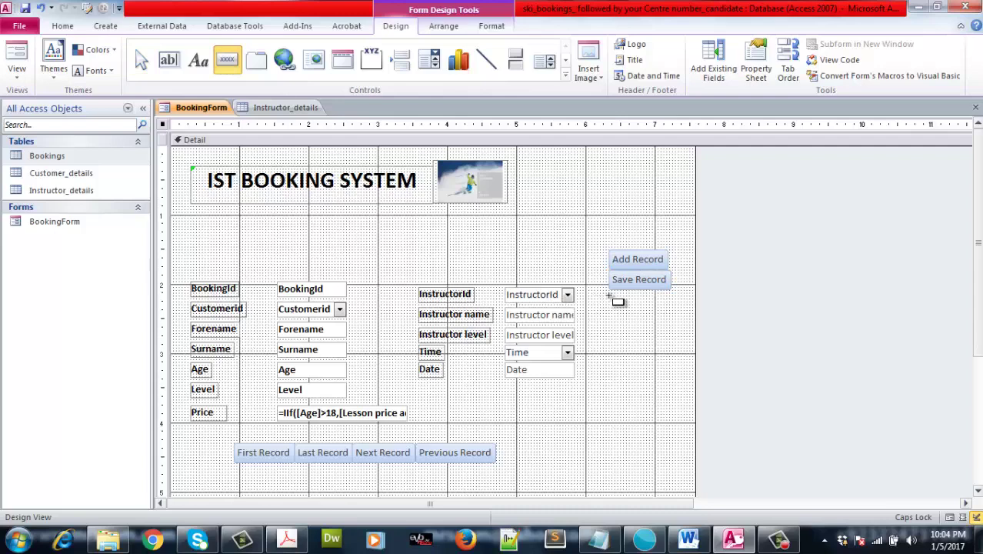
- Add a command button below Save Record that deletes the record and shows the text Delete Record
drag(609, 296, 674, 316)
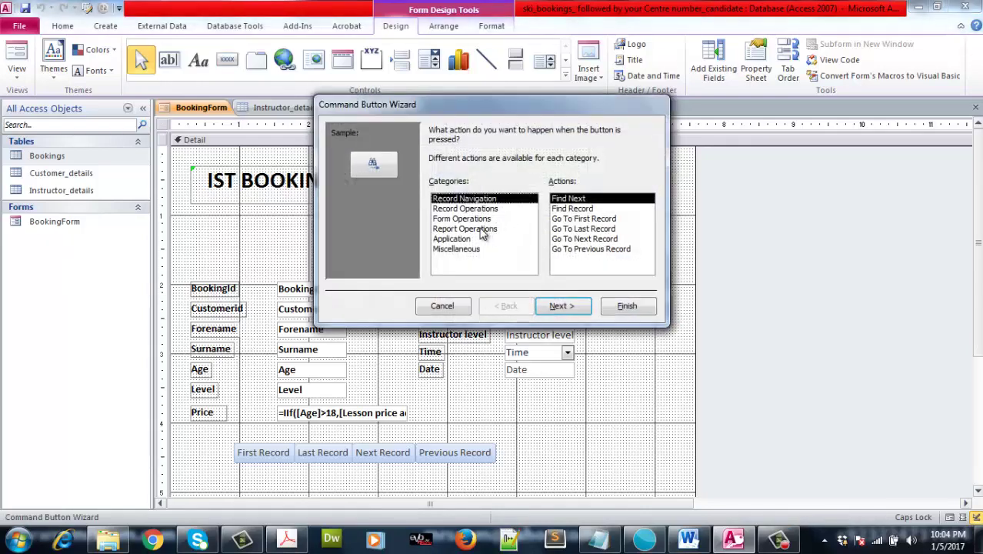
click(466, 208)
click(577, 209)
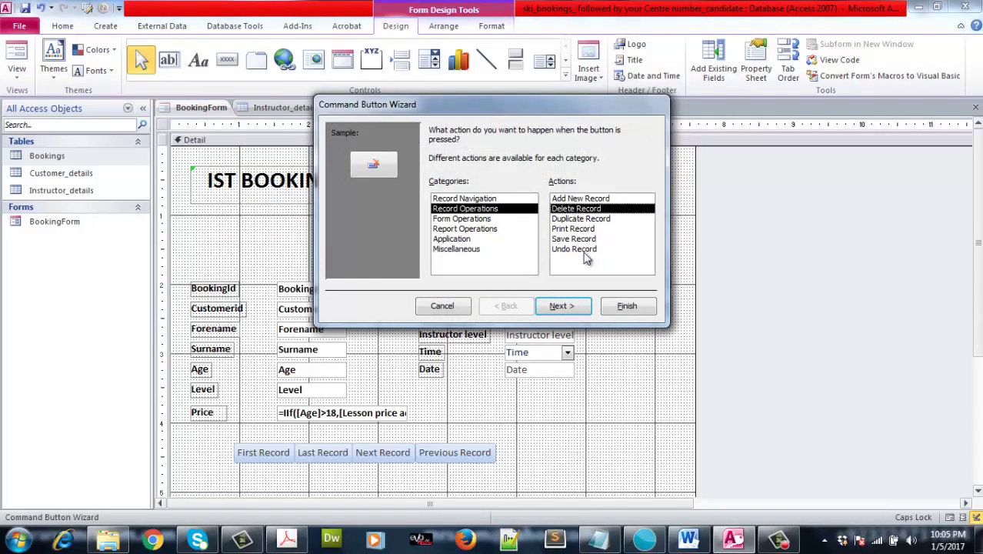
click(561, 305)
click(562, 306)
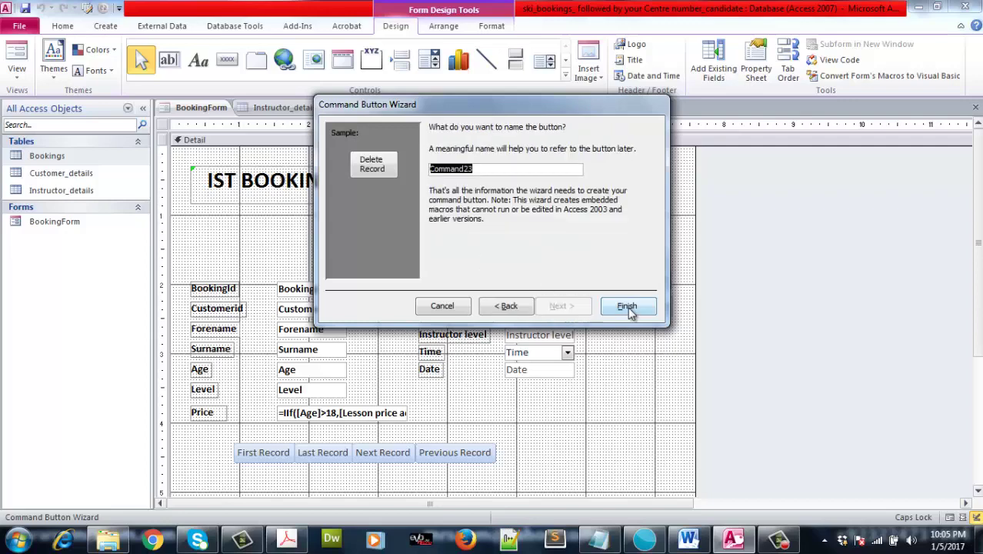
click(629, 306)
- Widen the Add Record and Save Record buttons to match Delete Record, and move Delete Record up against Save Record
click(660, 287)
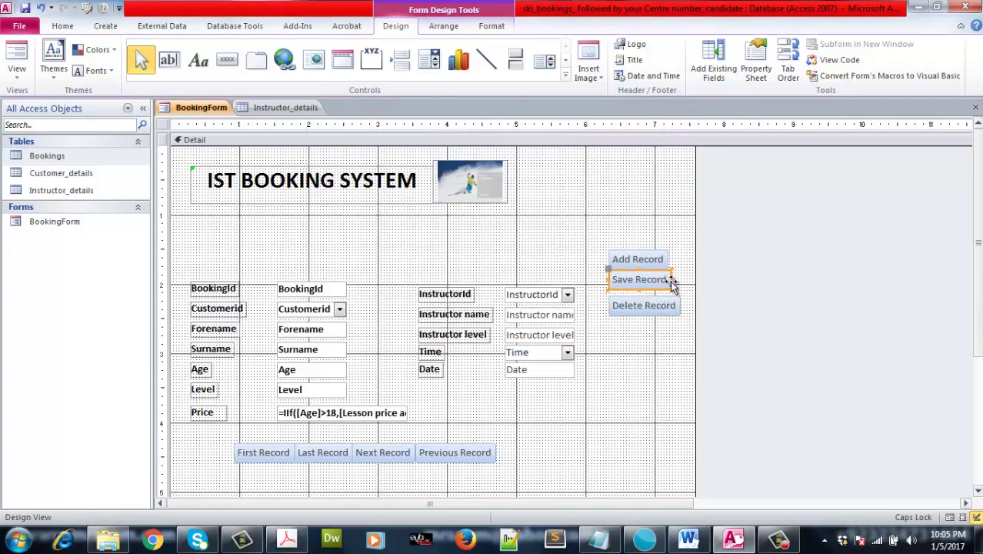
drag(670, 280, 681, 260)
click(658, 260)
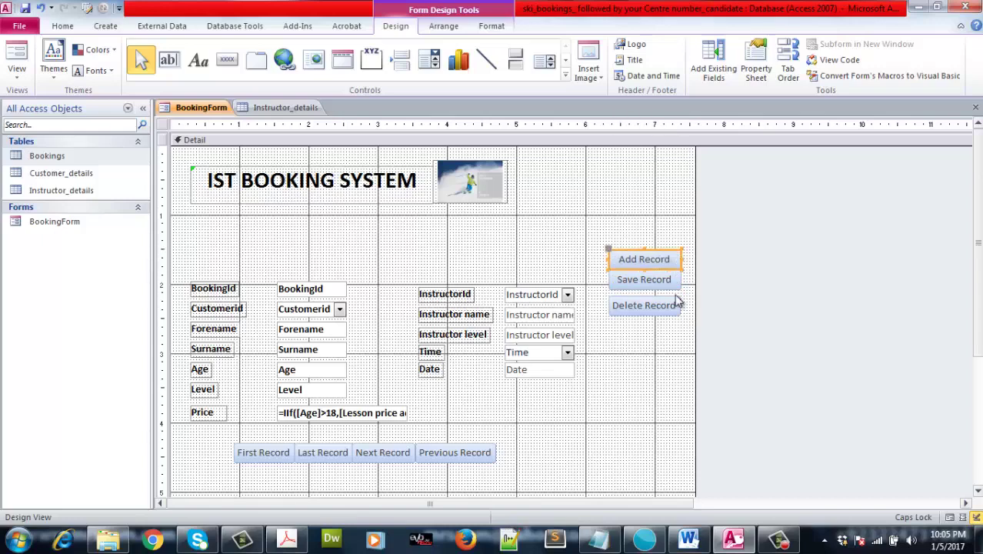
click(663, 304)
drag(661, 301, 662, 296)
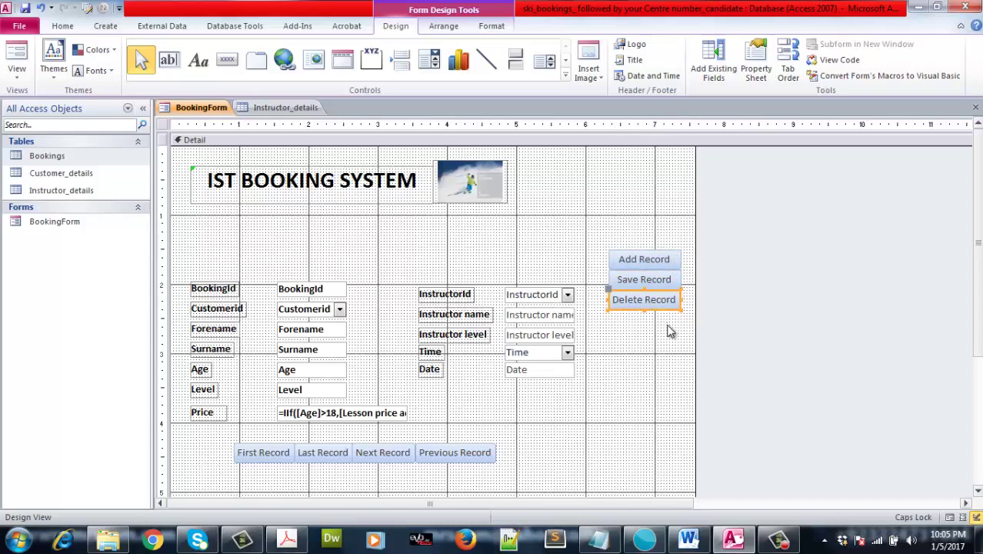
- Move the Add, Save and Delete Record buttons down together so they sit beside the instructor fields
click(671, 342)
drag(592, 236, 683, 348)
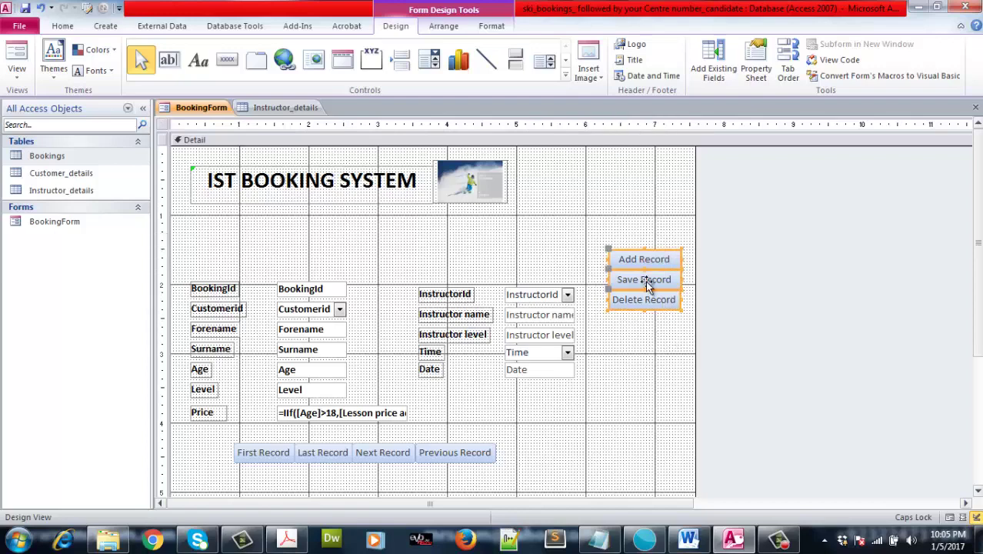
drag(654, 279, 646, 321)
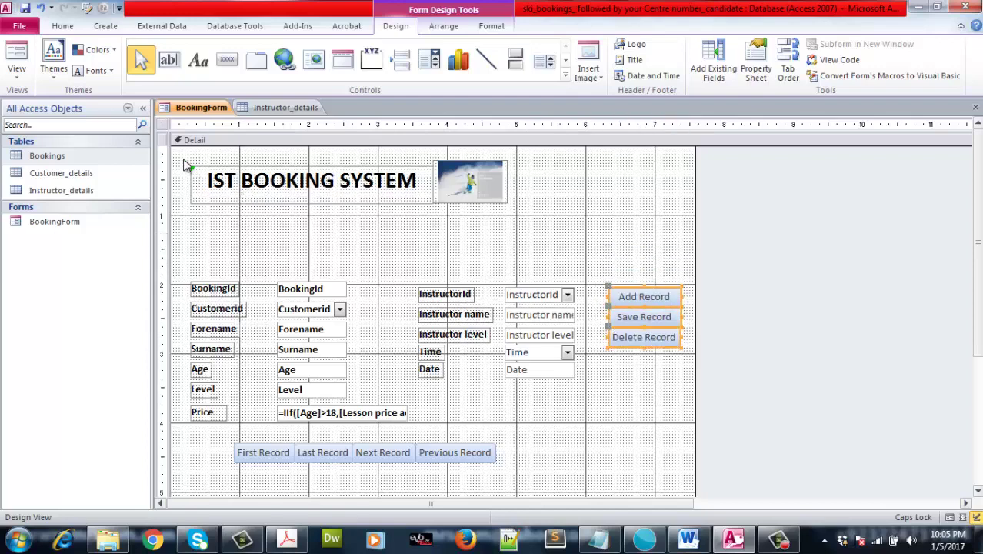
- Move the heading and picture down closer to the fields, and shift the row of navigation buttons to centre it below them
drag(184, 166, 541, 267)
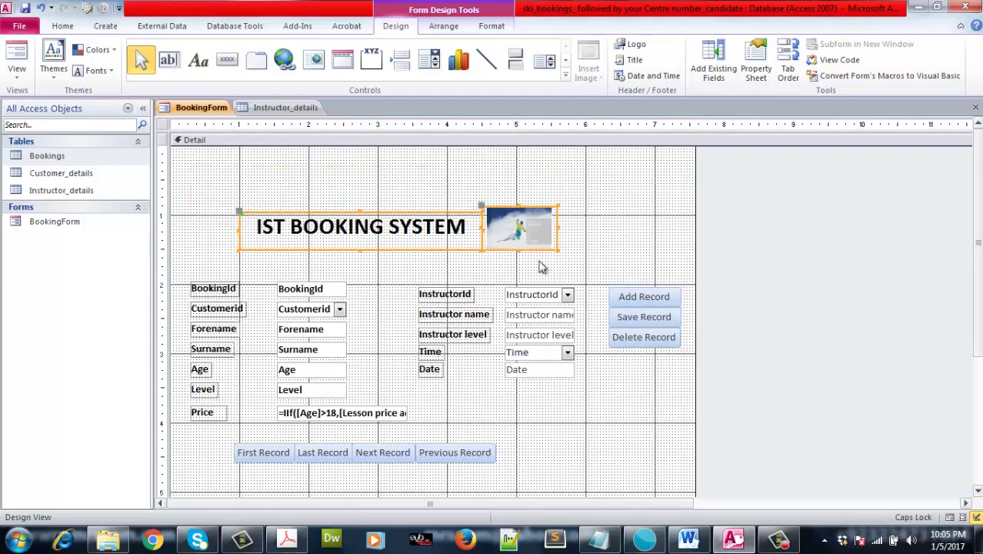
click(537, 429)
drag(234, 432, 526, 492)
drag(476, 454, 537, 453)
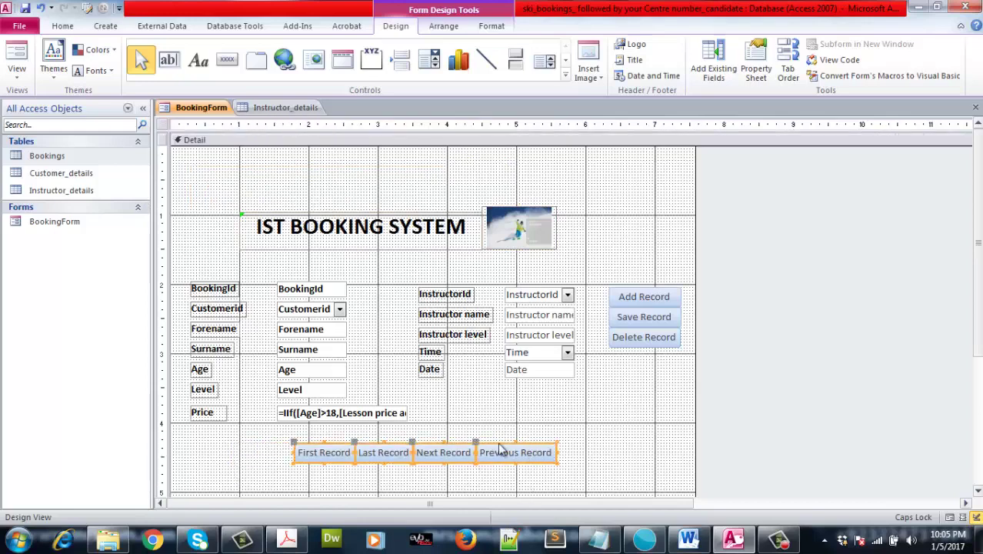
- Open the form in Form View and test the Next Record and Previous Record buttons
click(17, 74)
click(46, 100)
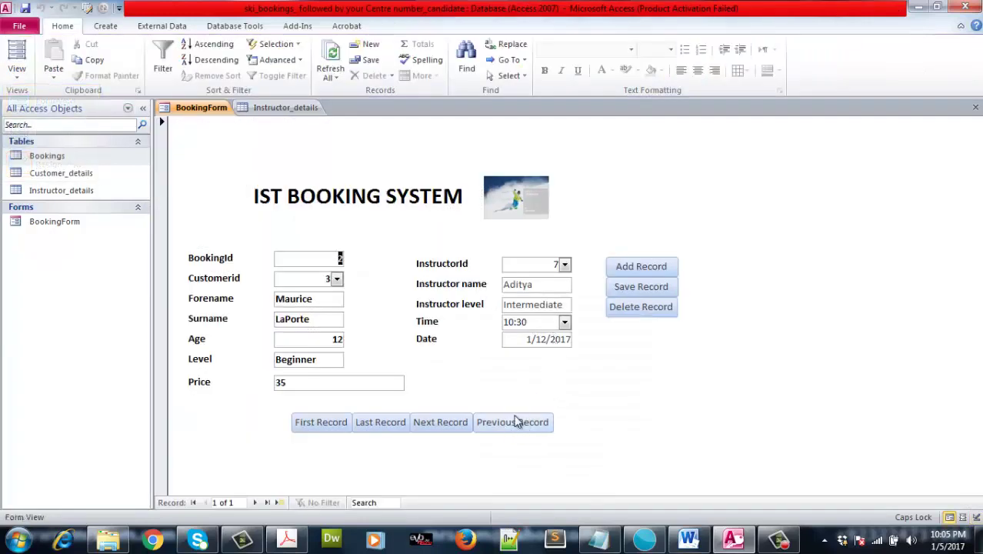
click(441, 428)
click(492, 429)
click(493, 429)
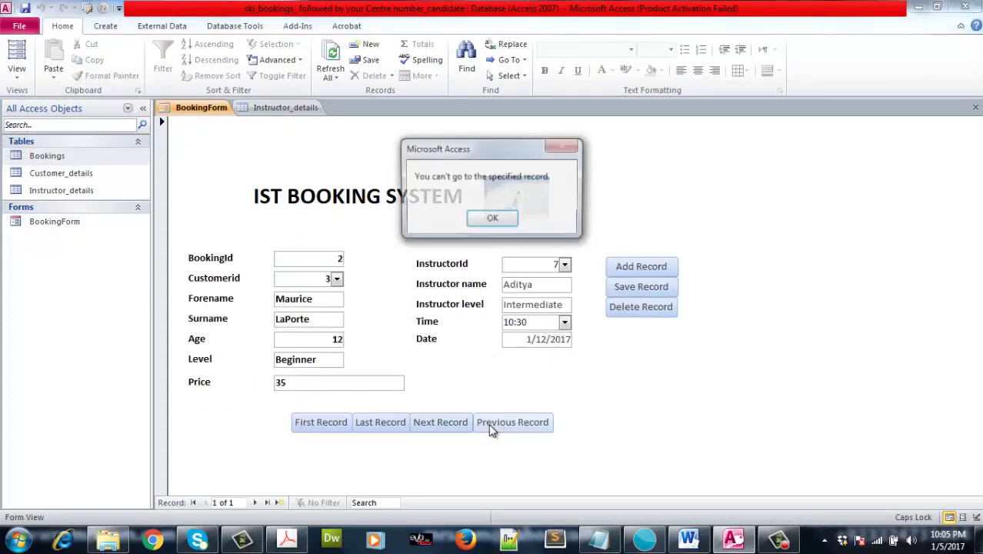
click(495, 221)
- Add a new record to the booking form and choose customer ID 4 and instructor ID 1
click(653, 270)
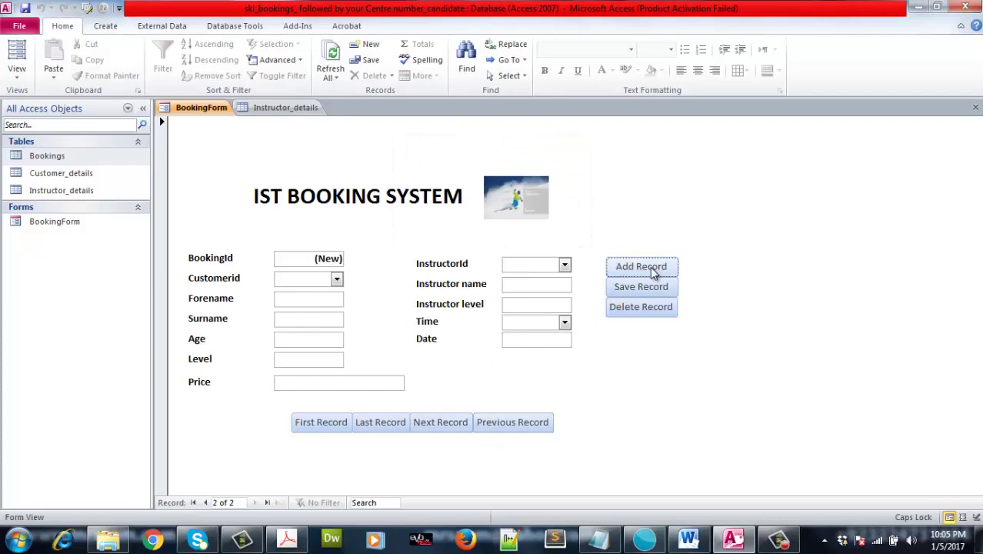
click(337, 280)
click(370, 337)
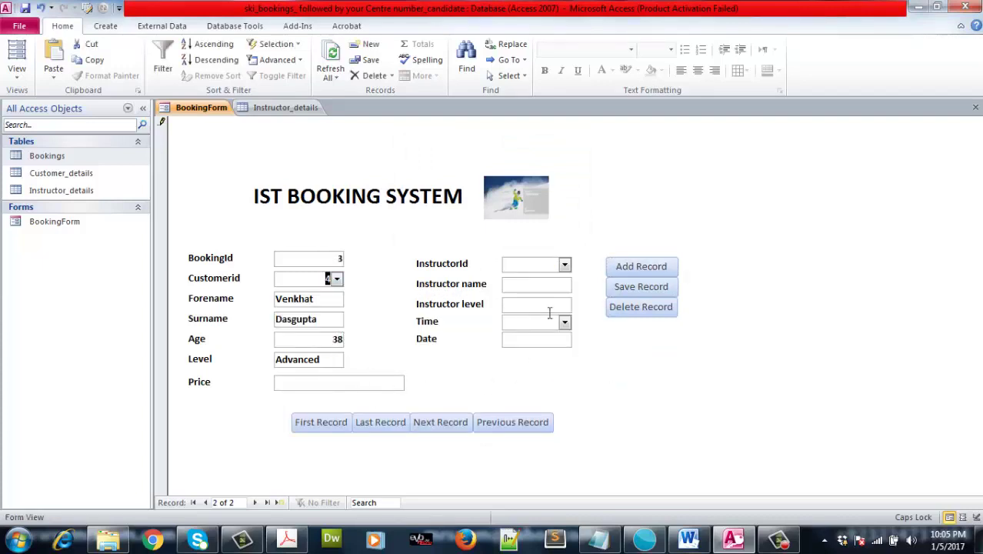
click(565, 264)
click(564, 282)
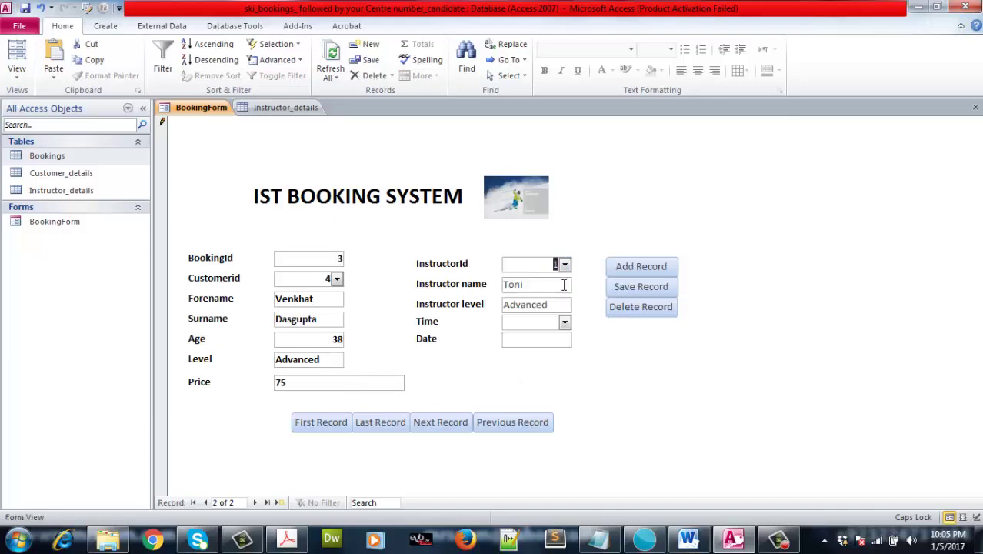
- Set the new booking's time to 10:30 and its date to 1/19/2017, and save the record
click(564, 323)
click(554, 350)
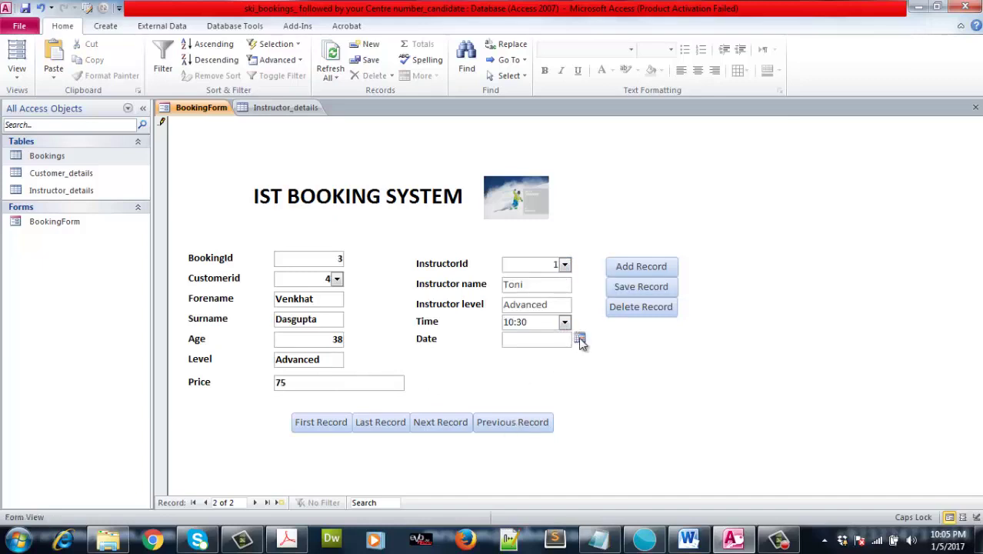
click(580, 339)
click(541, 402)
click(628, 286)
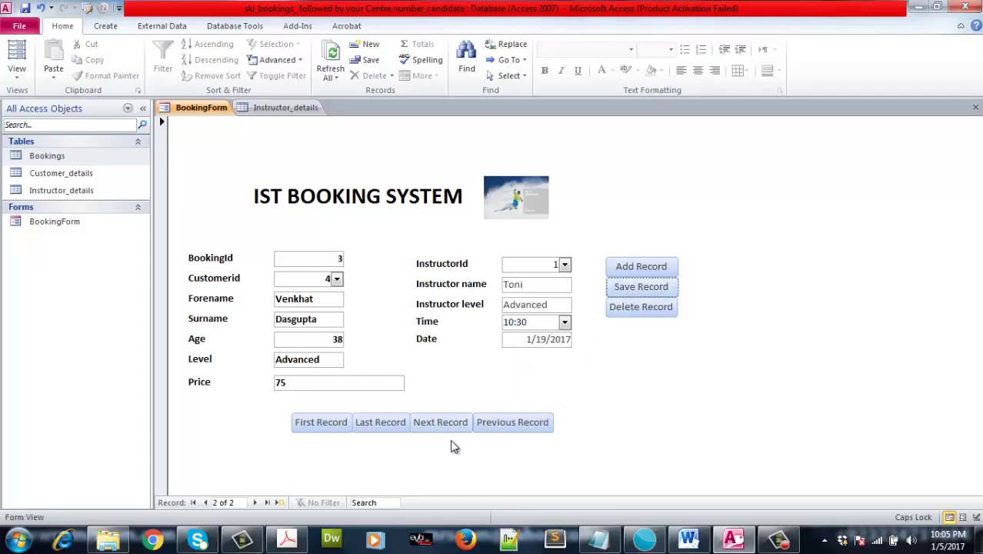
- Test the form's First Record and Next Record buttons, finishing on the first booking
click(331, 428)
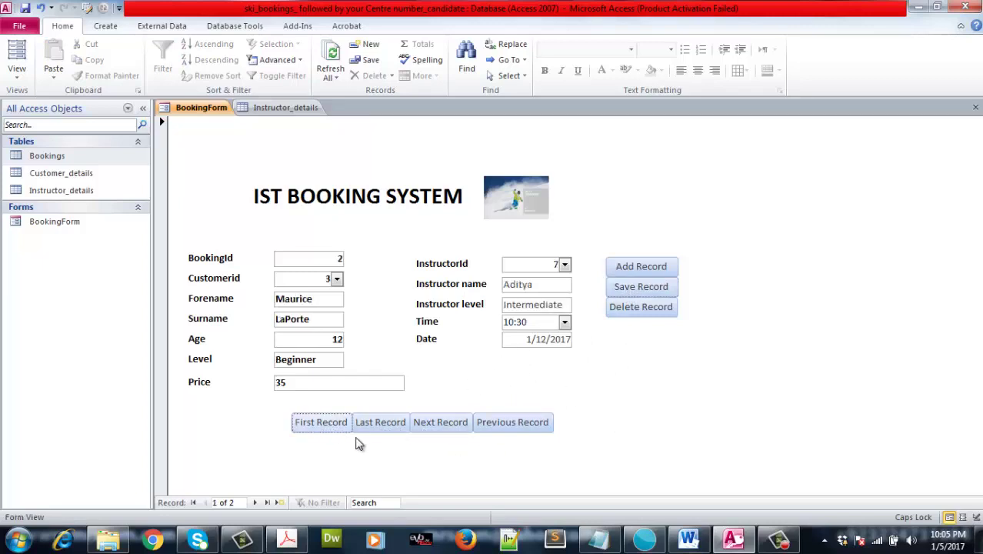
click(437, 434)
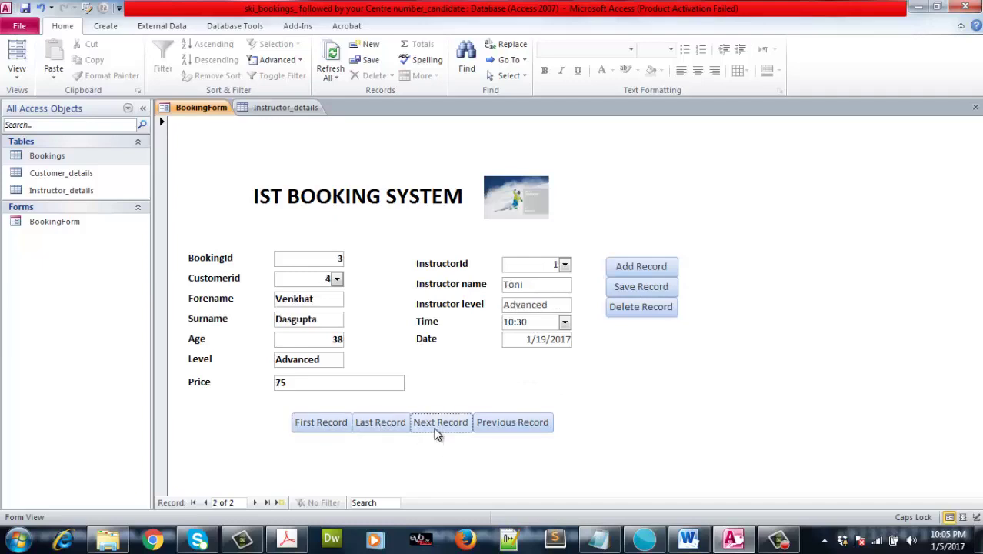
click(436, 433)
click(329, 428)
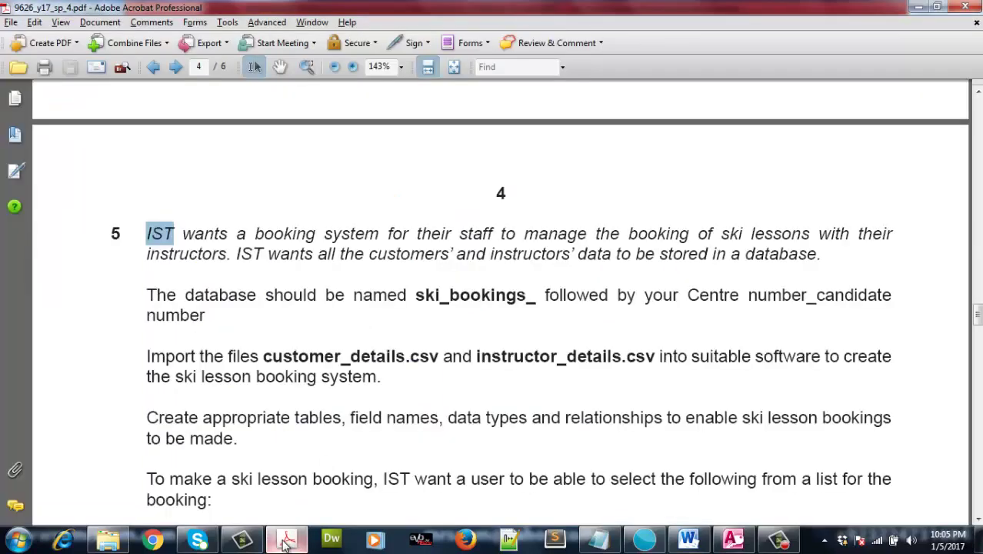
- Switch to 9626_y17_sp_4.pdf in Acrobat and check the task 5 booking requirements against the finished BookingForm in Access
click(287, 538)
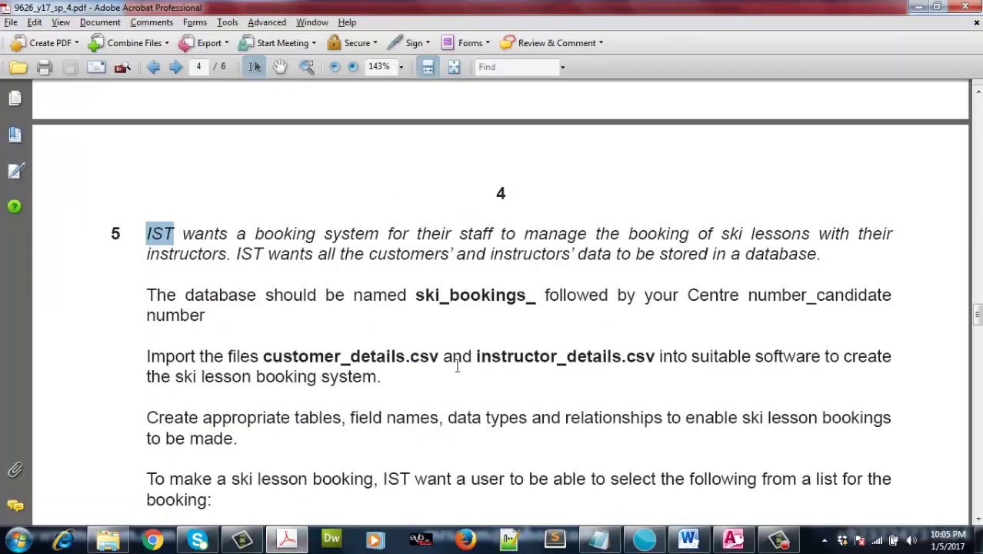
scroll(485, 380, down, 3)
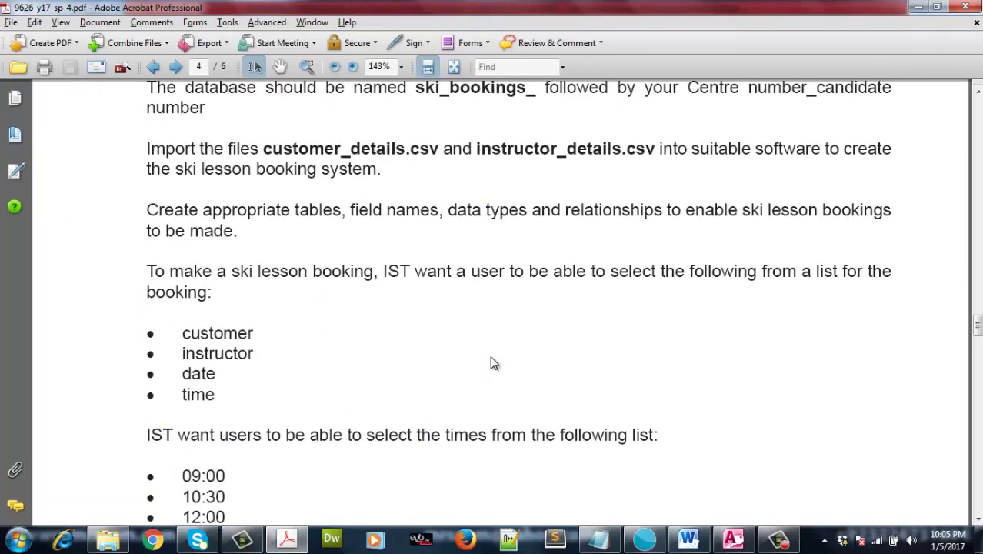
scroll(494, 363, down, 3)
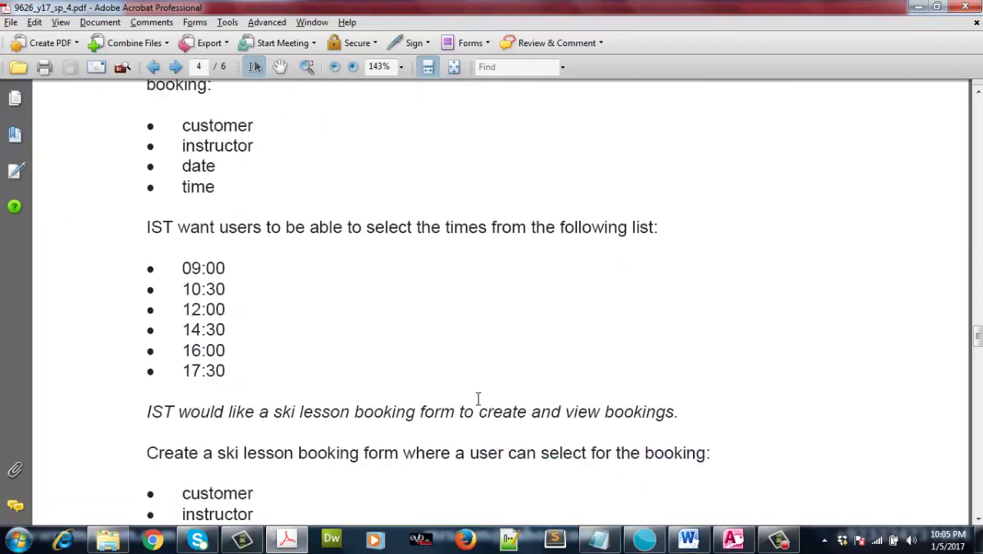
scroll(478, 399, down, 3)
scroll(517, 415, down, 5)
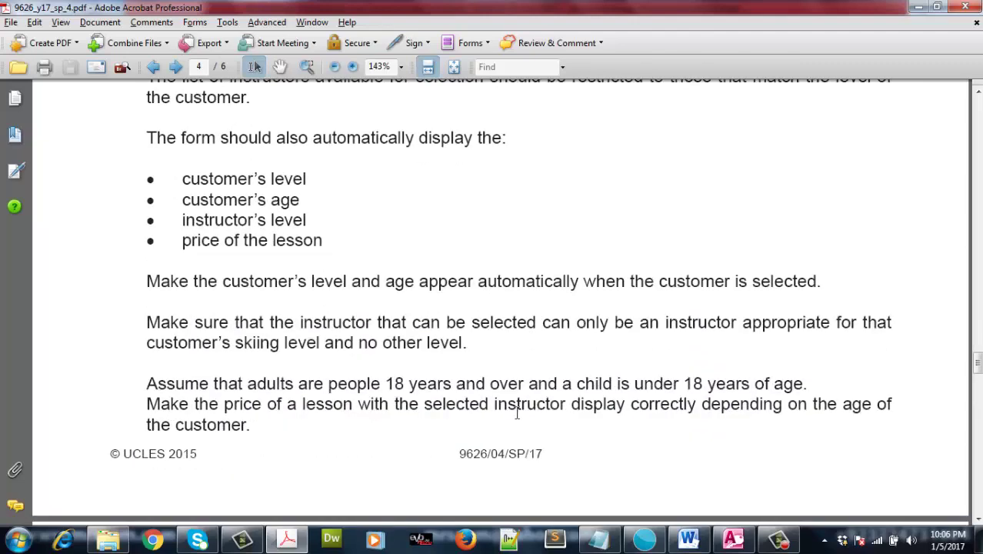
scroll(669, 457, up, 8)
scroll(647, 456, up, 4)
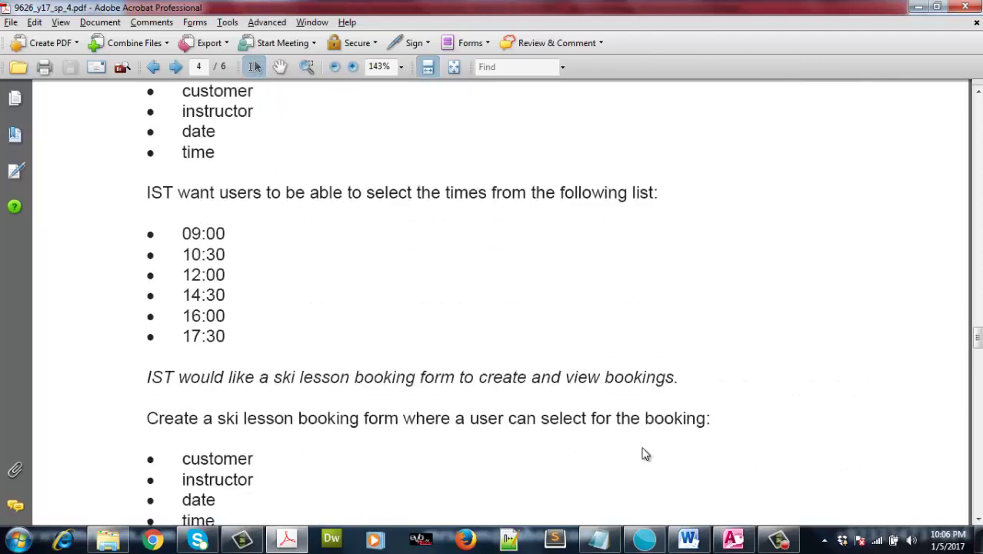
scroll(682, 475, down, 2)
click(735, 540)
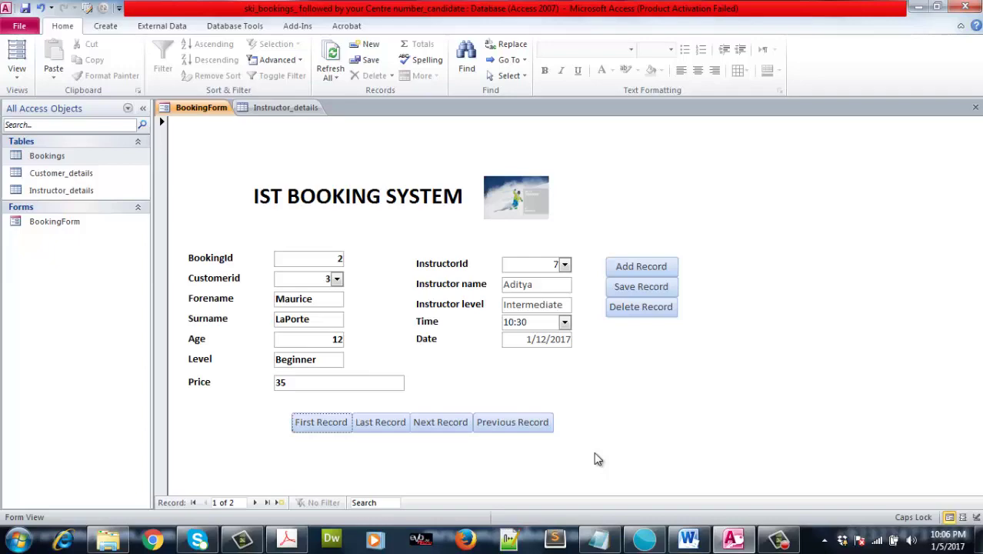
click(287, 541)
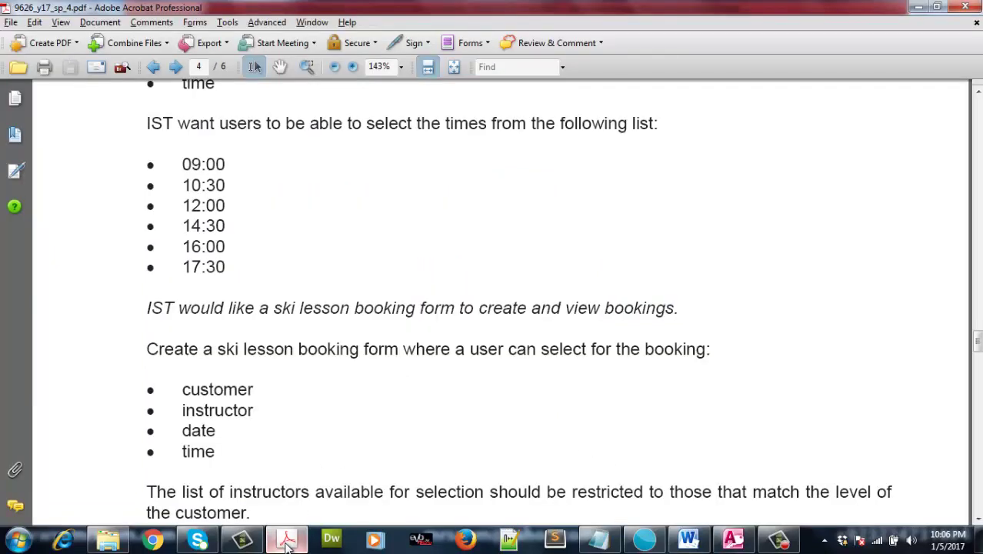
click(287, 541)
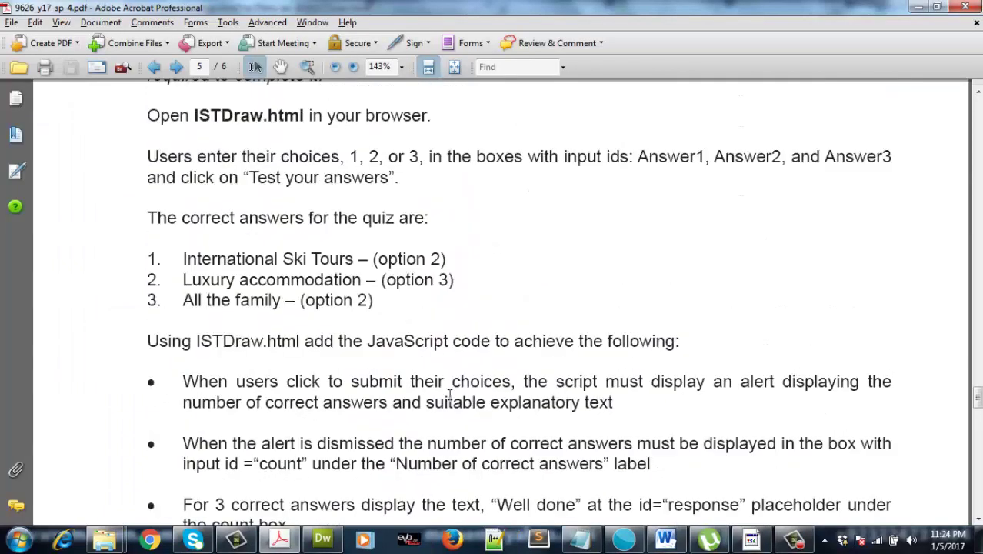
- Read the start of task 6 on page 5, highlighting the instruction to complete the page and the file name ISTDraw.html
scroll(449, 393, up, 3)
scroll(449, 400, down, 1)
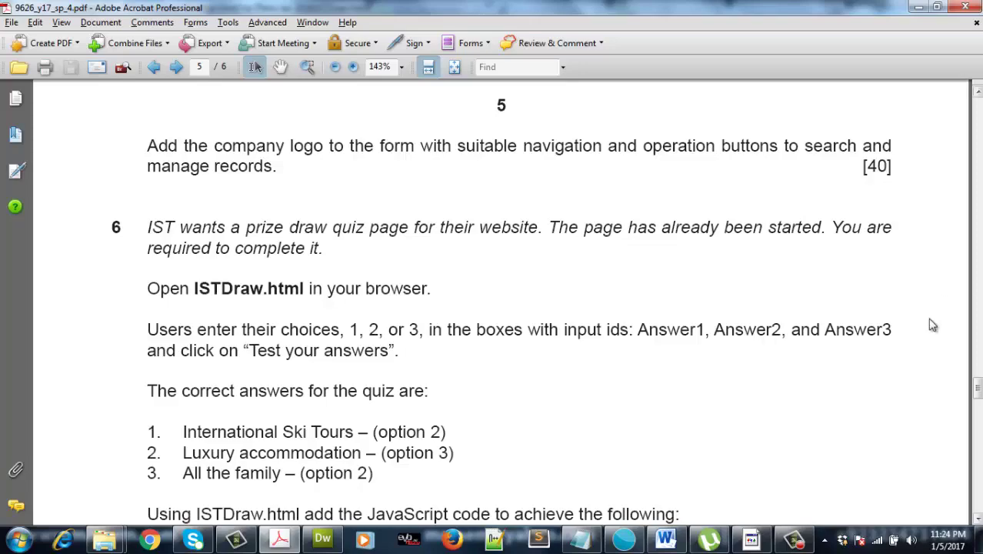
drag(975, 388, 950, 393)
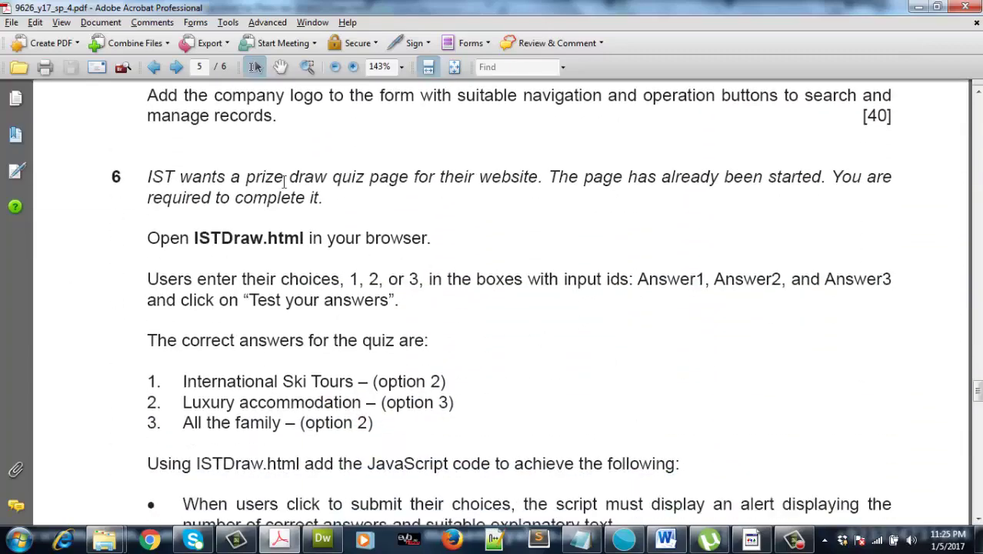
drag(414, 181, 720, 184)
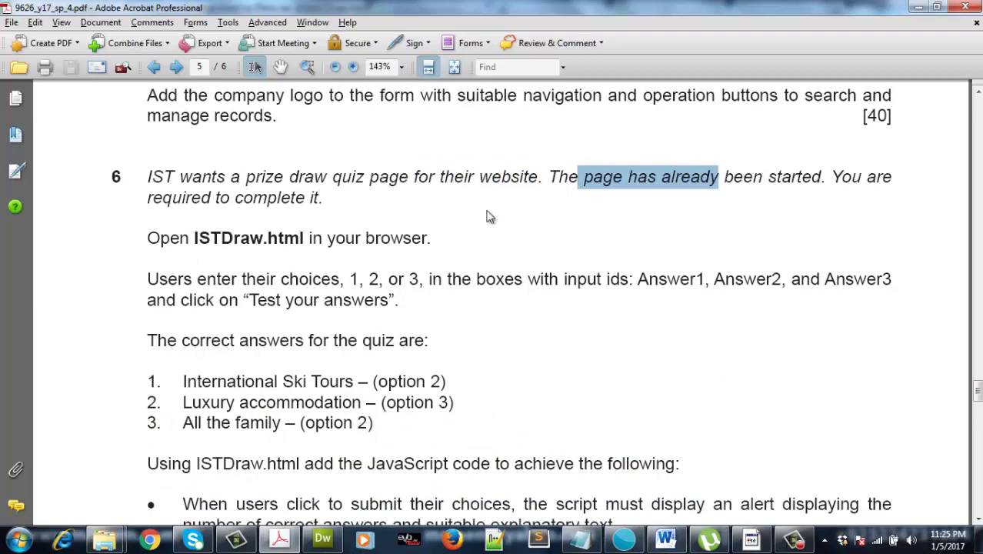
drag(148, 198, 305, 199)
scroll(255, 208, down, 1)
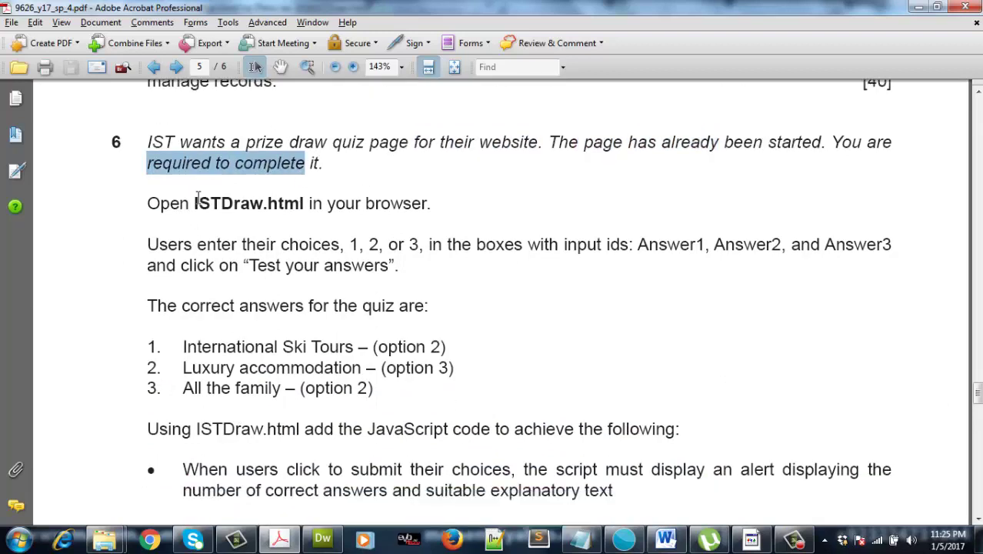
drag(194, 203, 306, 204)
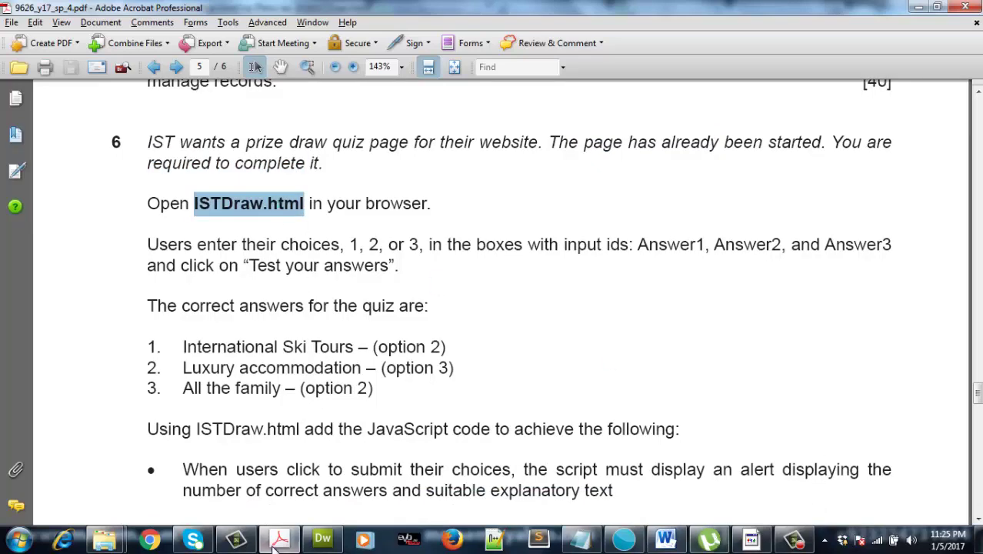
- Switch to Dreamweaver and look over the quiz questions and answer boxes in the open ISTDraw.html page
click(324, 540)
scroll(234, 360, down, 6)
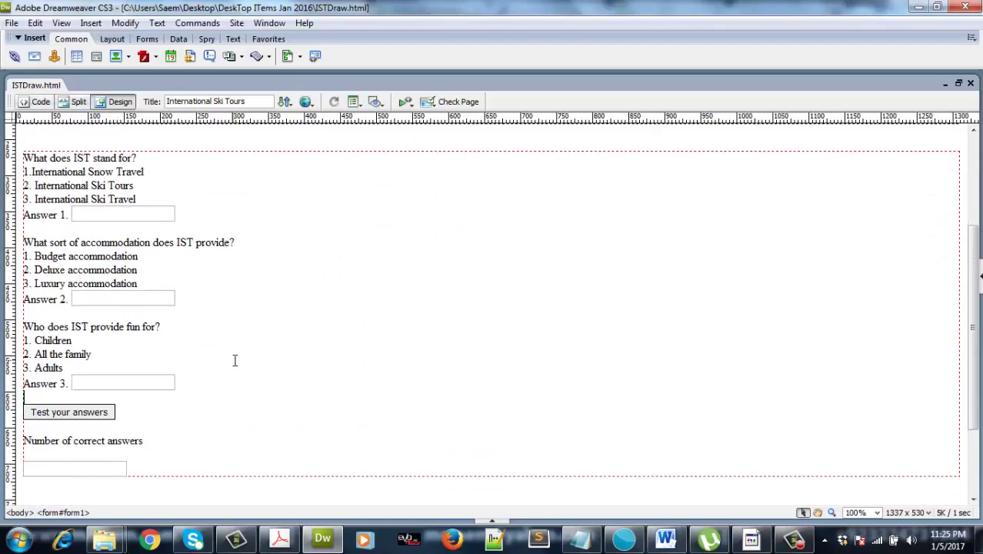
scroll(231, 356, up, 5)
scroll(360, 394, down, 4)
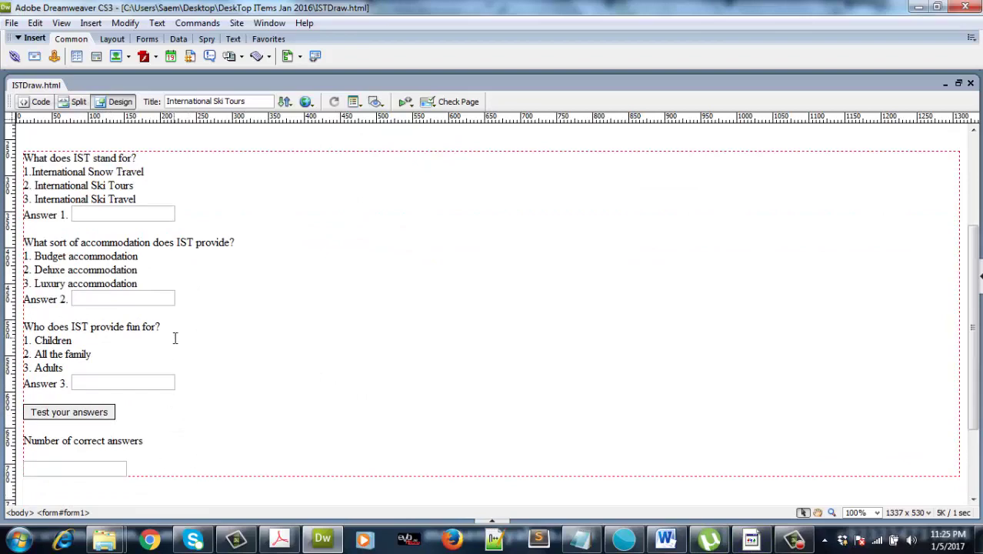
- Clear the open windows to reach the desktop, and open ISTDraw from the 9626_17_SF_4 folder in Dreamweaver
mouse_move(103, 541)
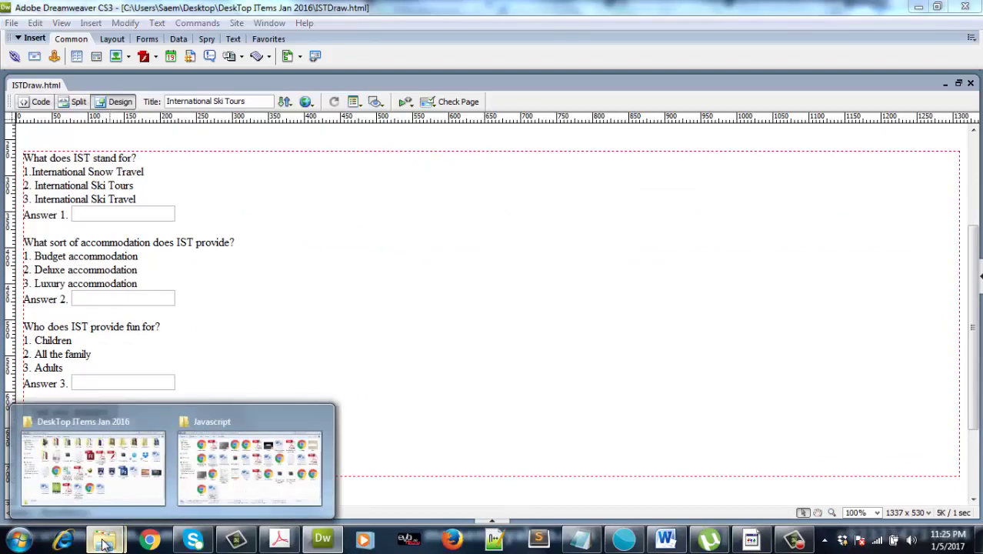
click(920, 7)
click(920, 7)
click(920, 7)
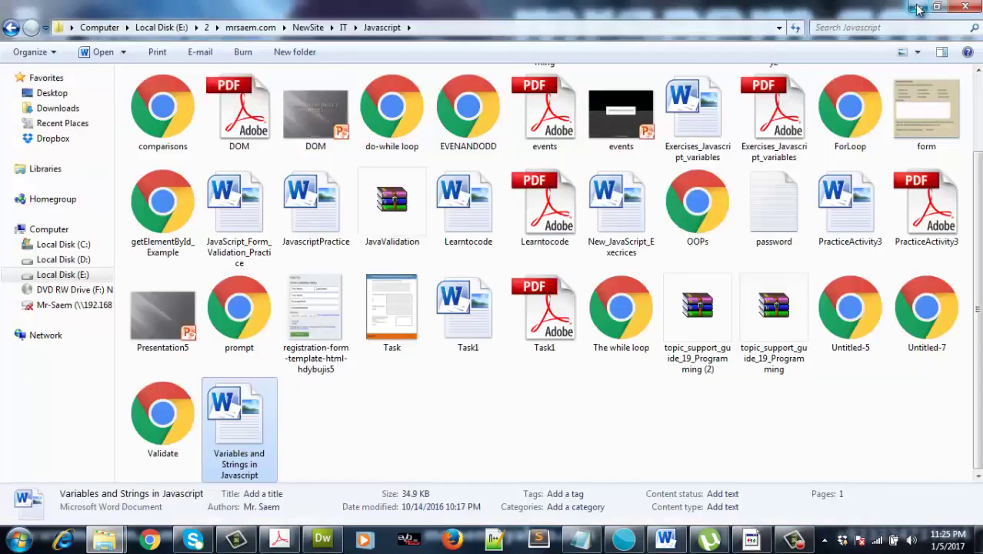
click(919, 7)
click(920, 7)
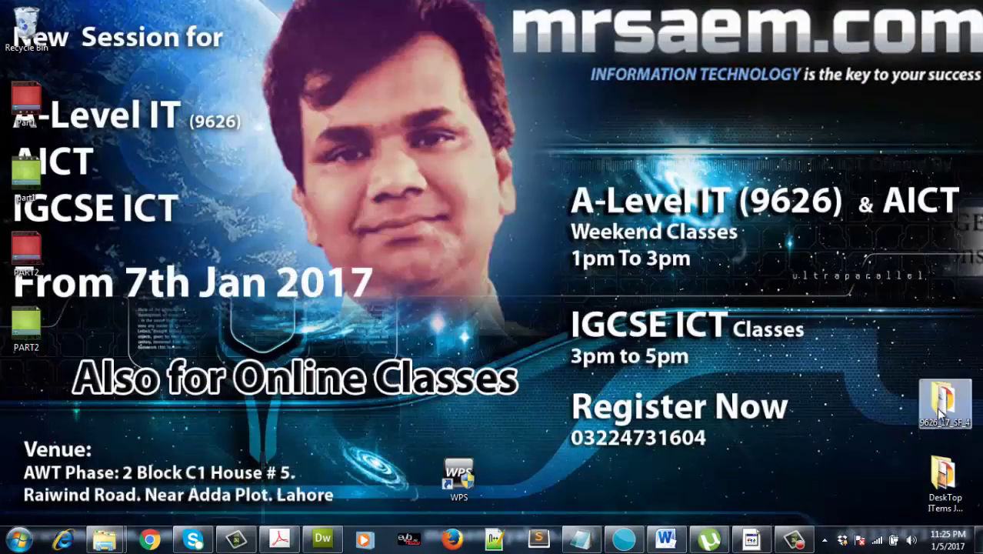
double_click(940, 413)
right_click(563, 122)
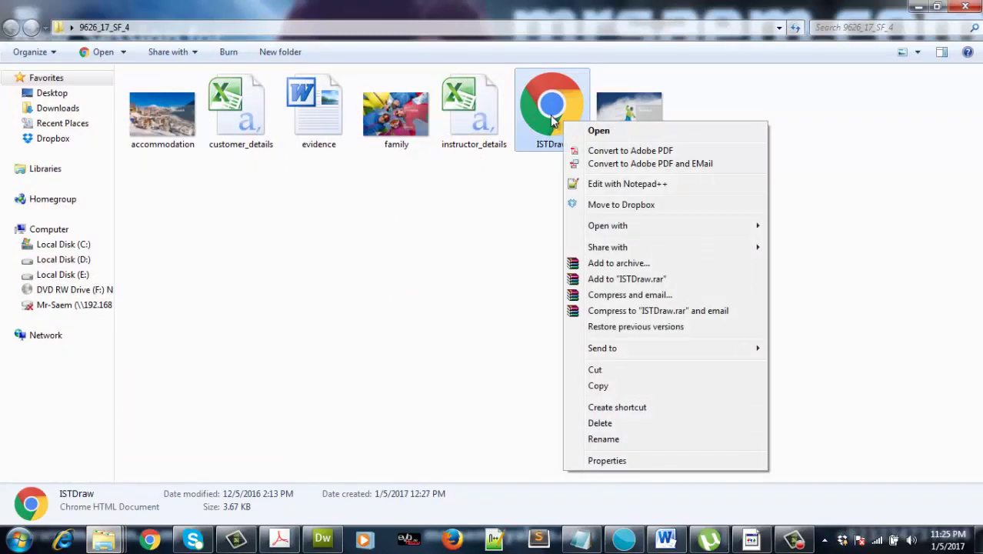
mouse_move(621, 226)
click(833, 245)
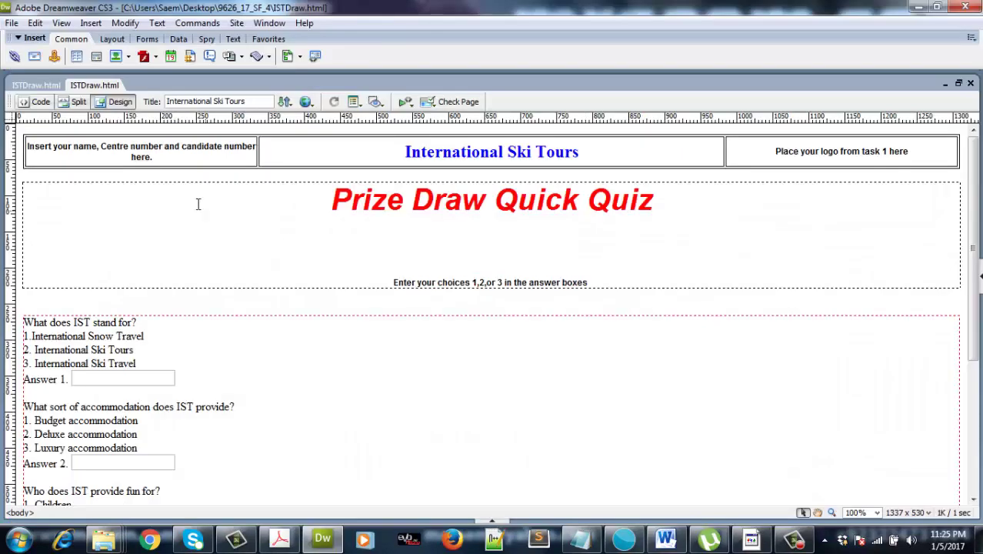
- Show the source code of the ISTDraw.html copy from 9626_17_SF_4 and examine its validate() script
click(38, 101)
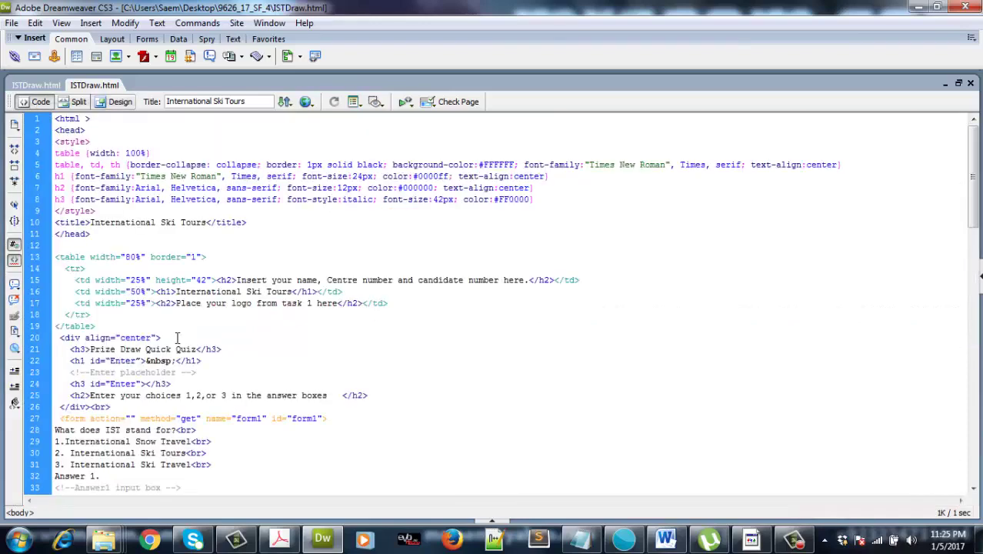
scroll(177, 338, down, 19)
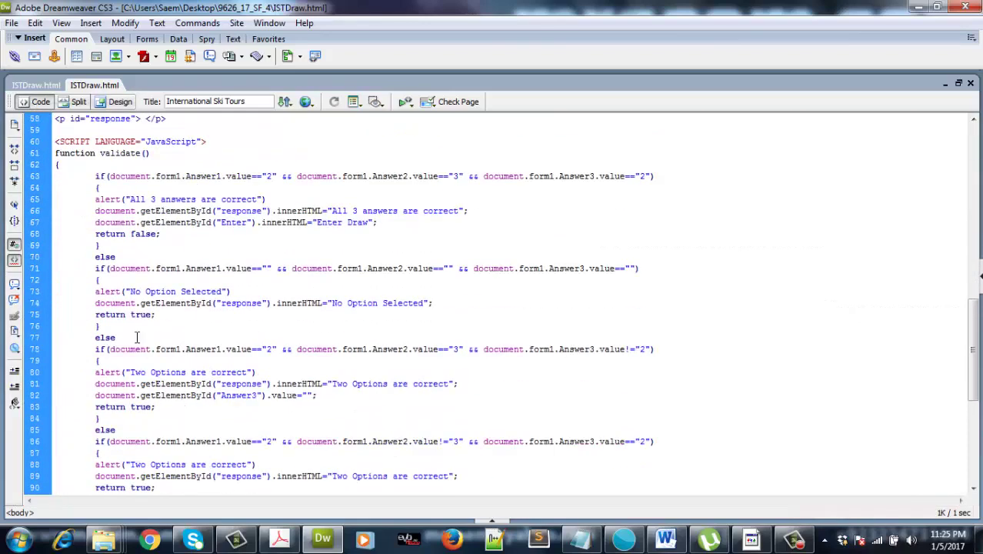
scroll(137, 338, up, 3)
scroll(154, 347, down, 12)
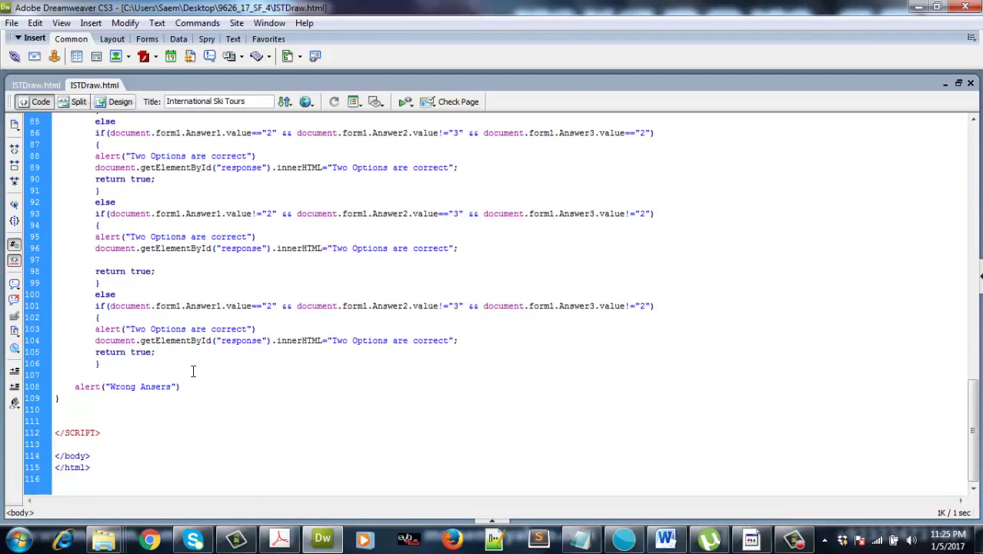
scroll(207, 324, up, 9)
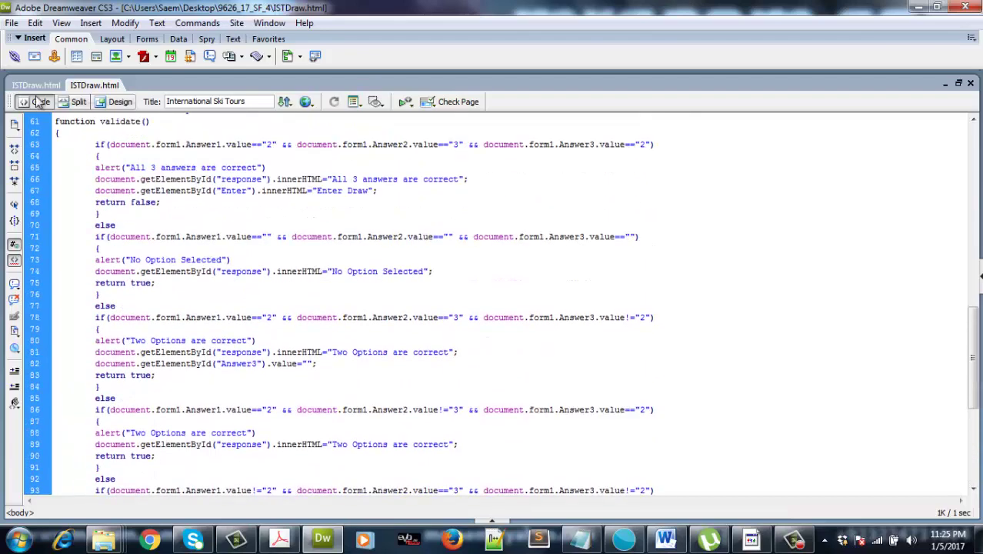
- Switch to the ISTDraw.html copy from DeskTop ITems Jan 2016 and examine its form and validate() function in the code
click(36, 85)
scroll(84, 231, down, 3)
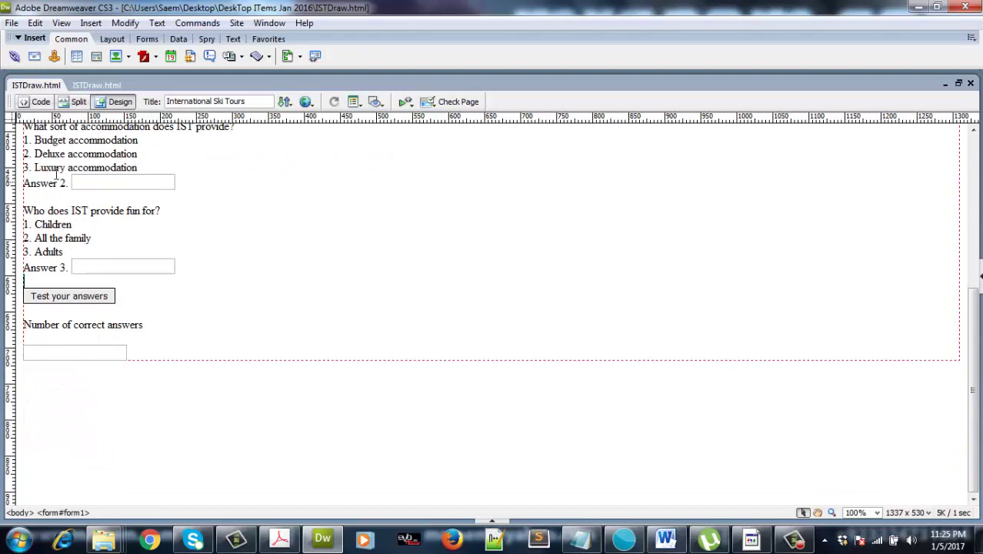
click(38, 102)
scroll(169, 354, down, 15)
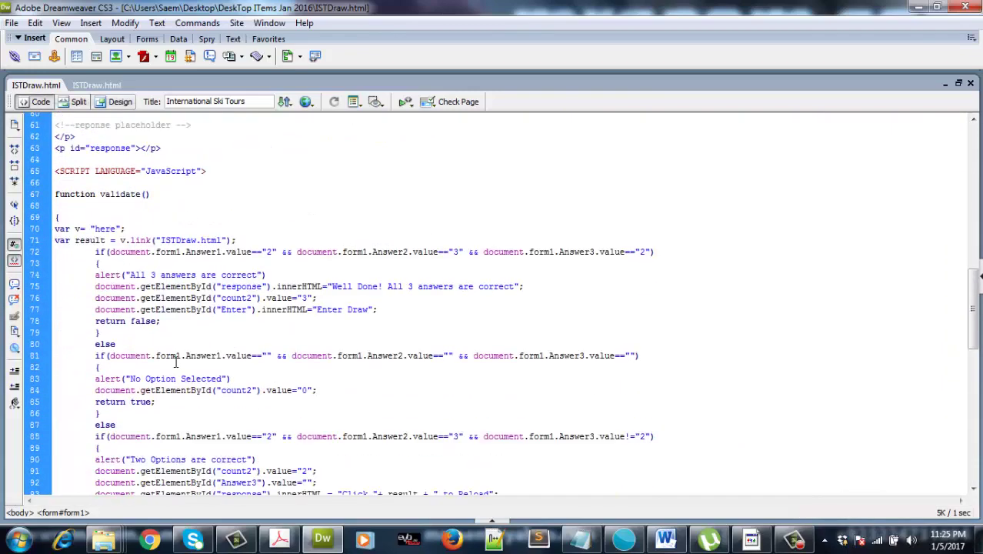
scroll(177, 359, up, 6)
scroll(177, 360, up, 5)
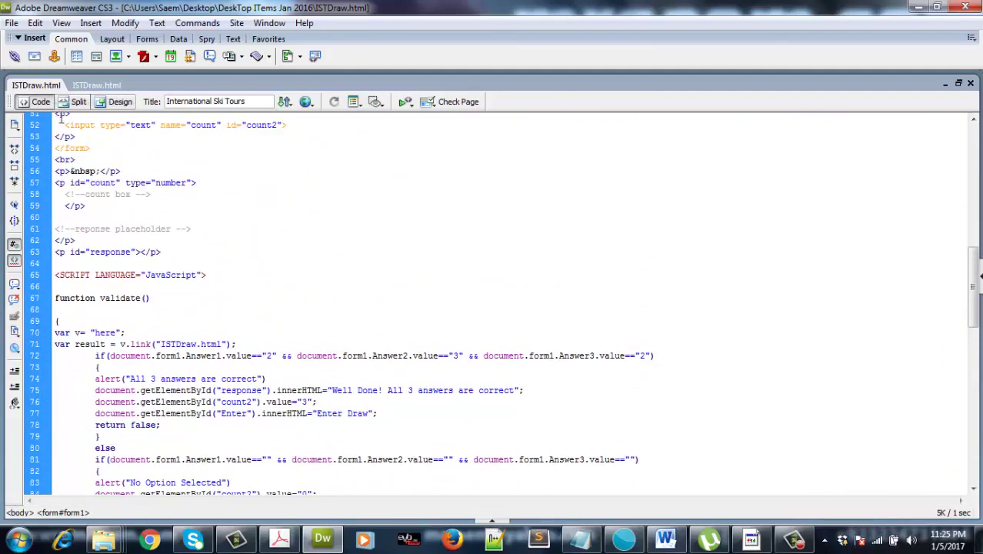
- Close the DeskTop ITems Jan 2016 copy of ISTDraw.html and rename ISTDraw in the 9626_17_SF_4 folder to ISTDraw23
click(970, 83)
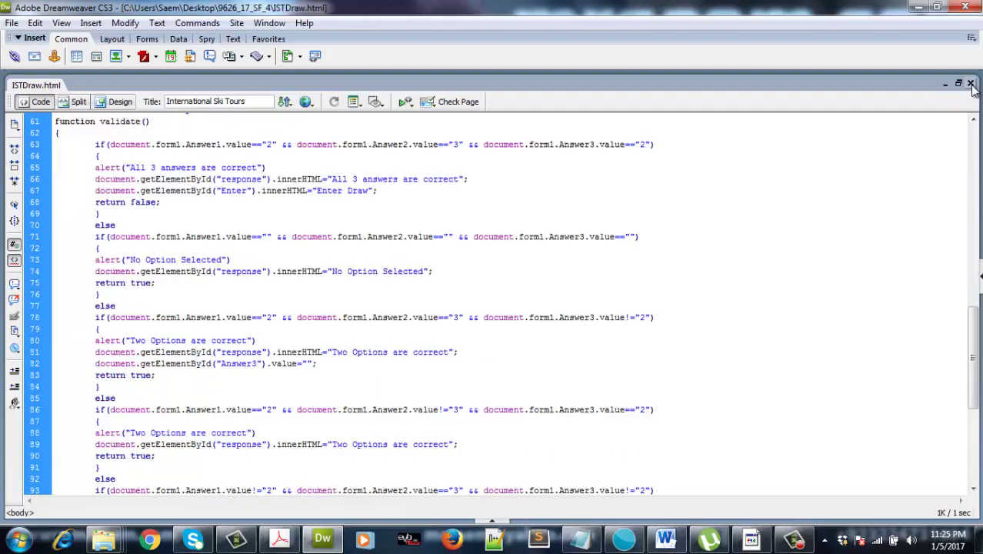
click(919, 6)
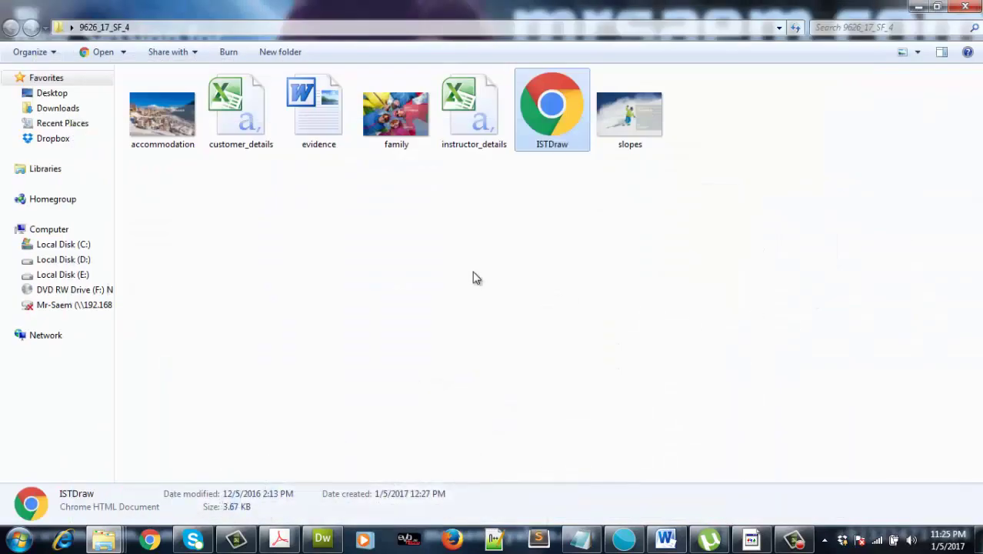
right_click(544, 132)
click(589, 444)
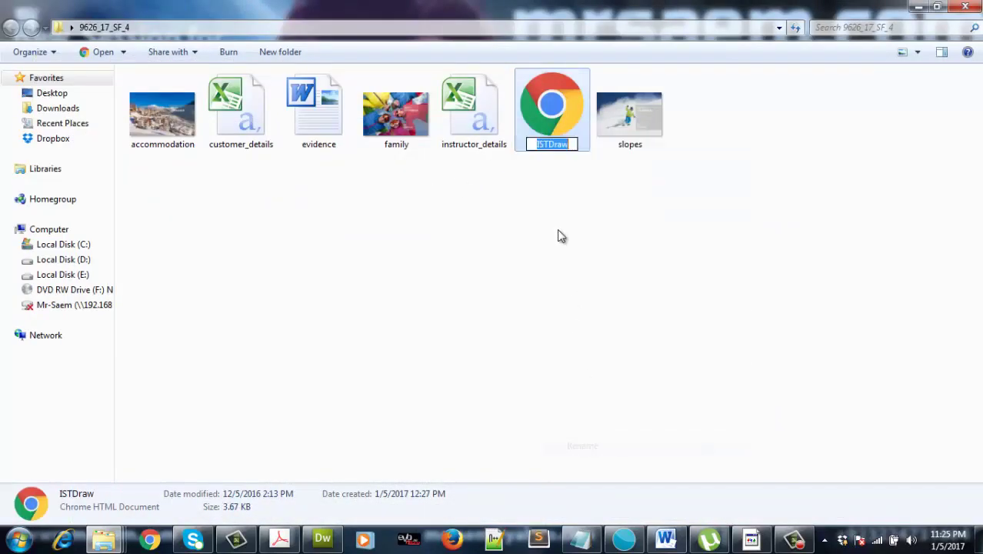
key(End)
text(23)
key(Return)
- Open ISTDraw23 in Dreamweaver CS3, examine its code through to the end of the script, and close the file
right_click(558, 146)
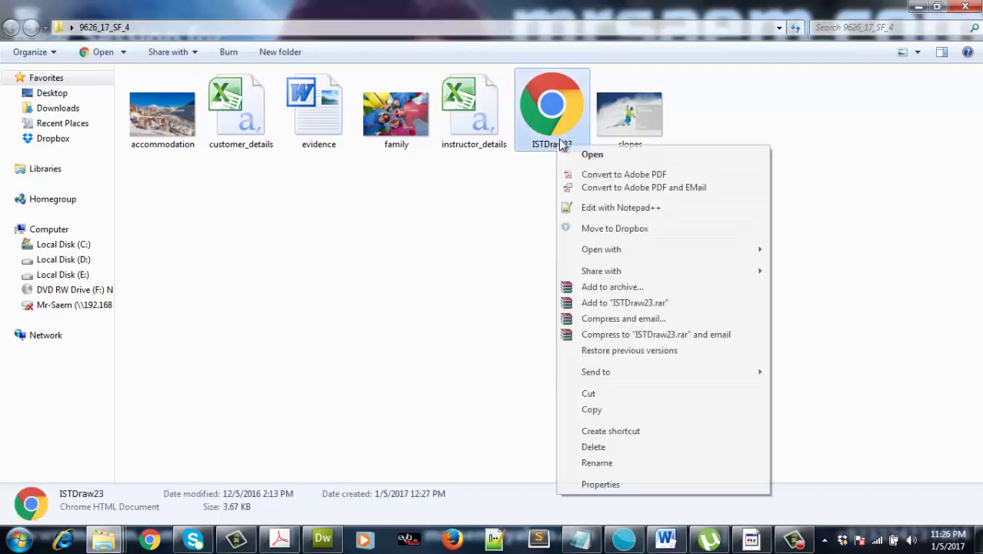
right_click(549, 123)
mouse_move(614, 224)
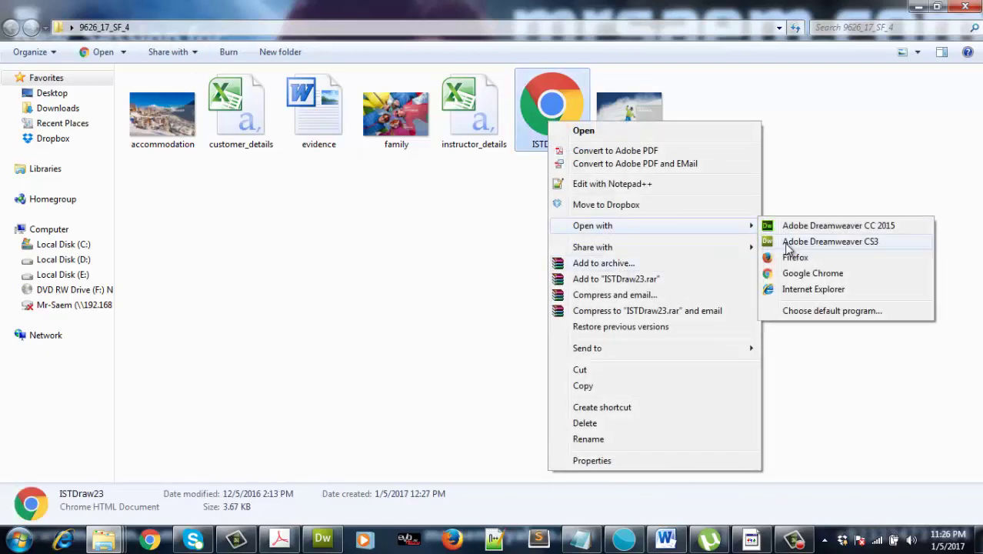
click(788, 243)
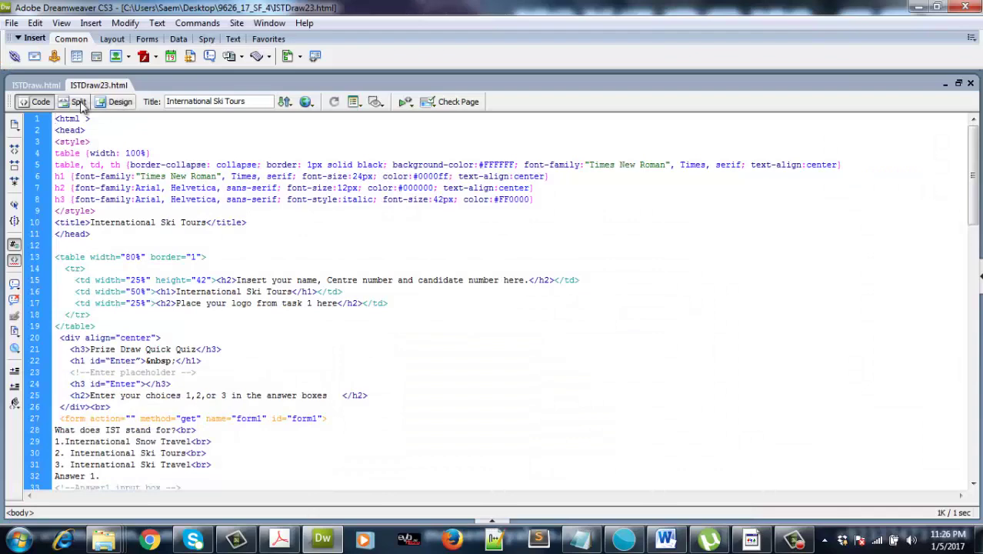
scroll(226, 321, down, 13)
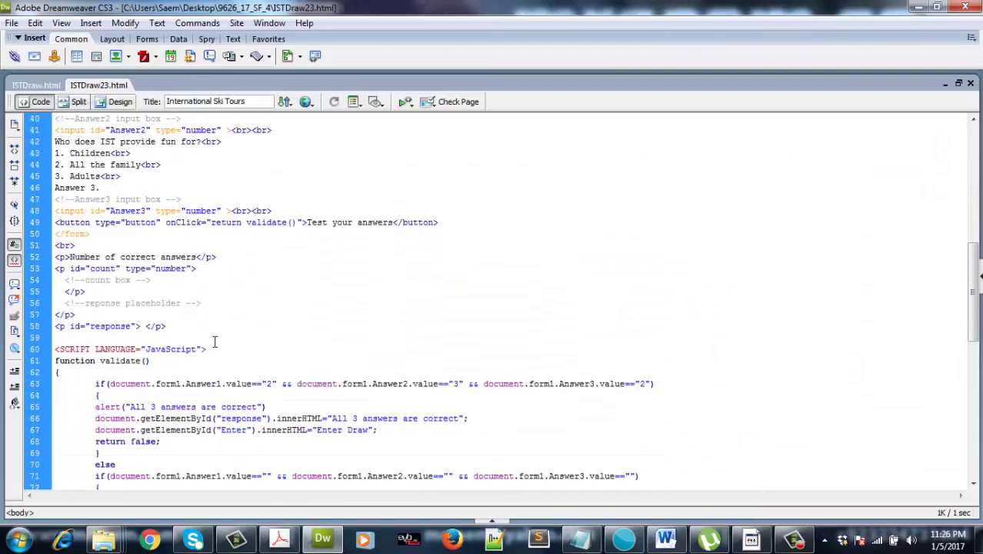
scroll(214, 339, down, 14)
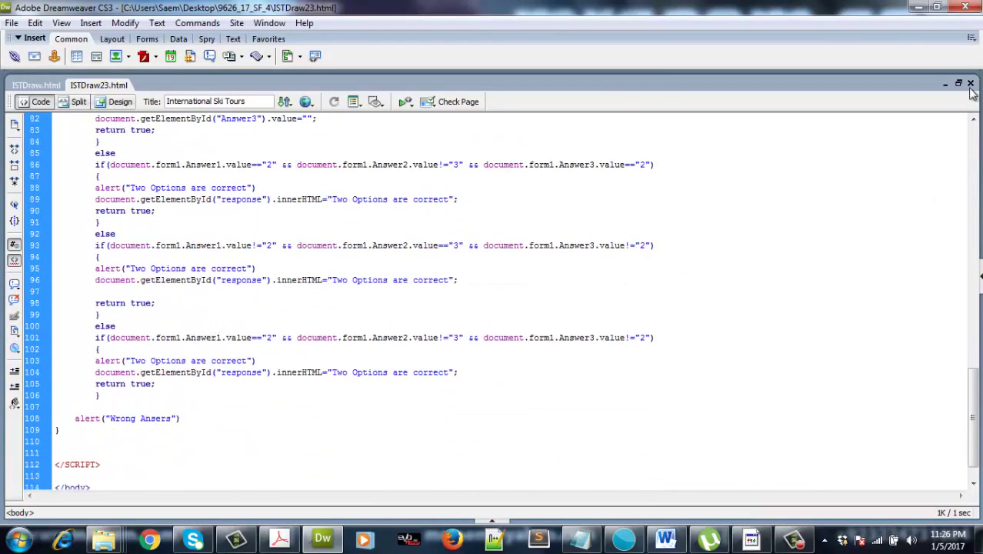
click(971, 83)
click(918, 8)
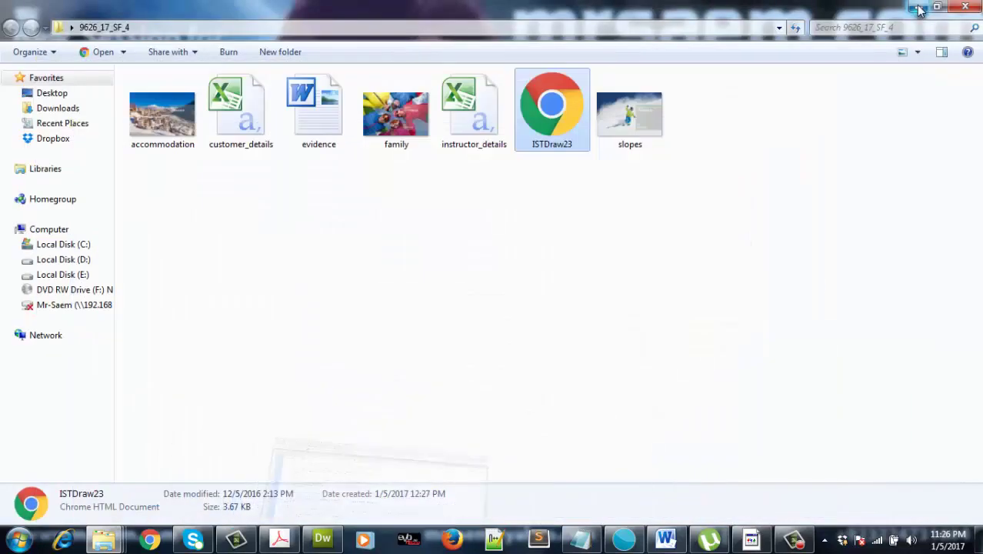
- Return to the open ISTDraw.html in Dreamweaver, review its whole JavaScript block, and show the page in design view
click(359, 325)
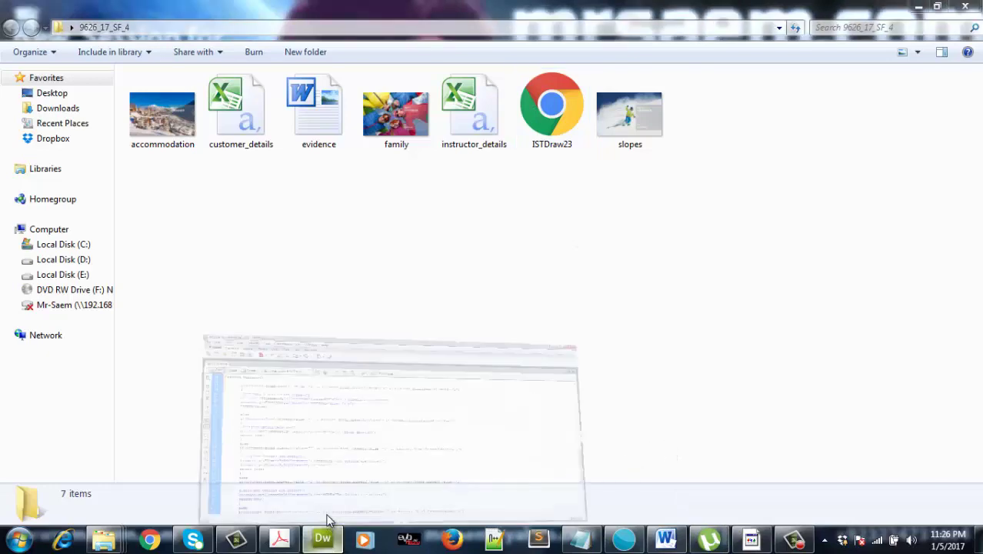
click(326, 521)
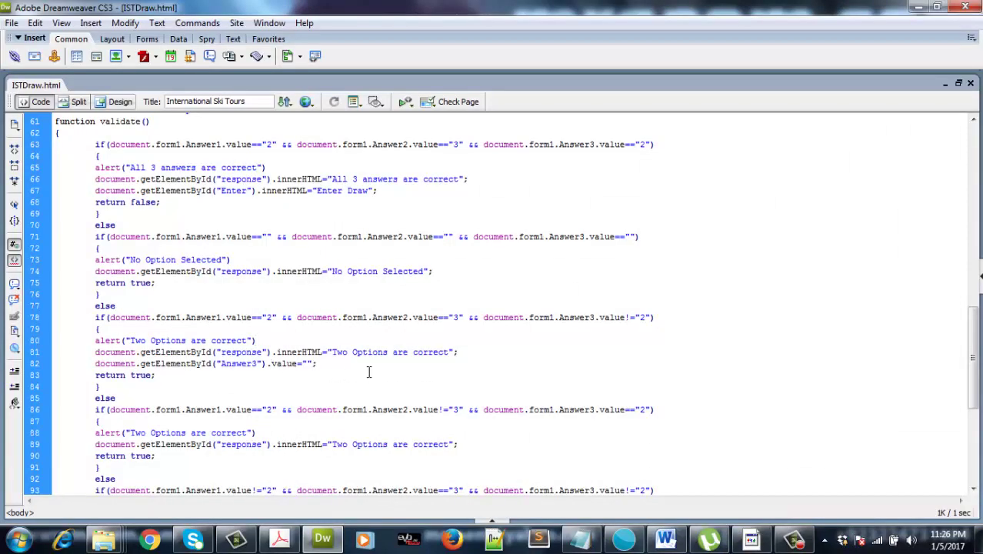
scroll(362, 372, up, 3)
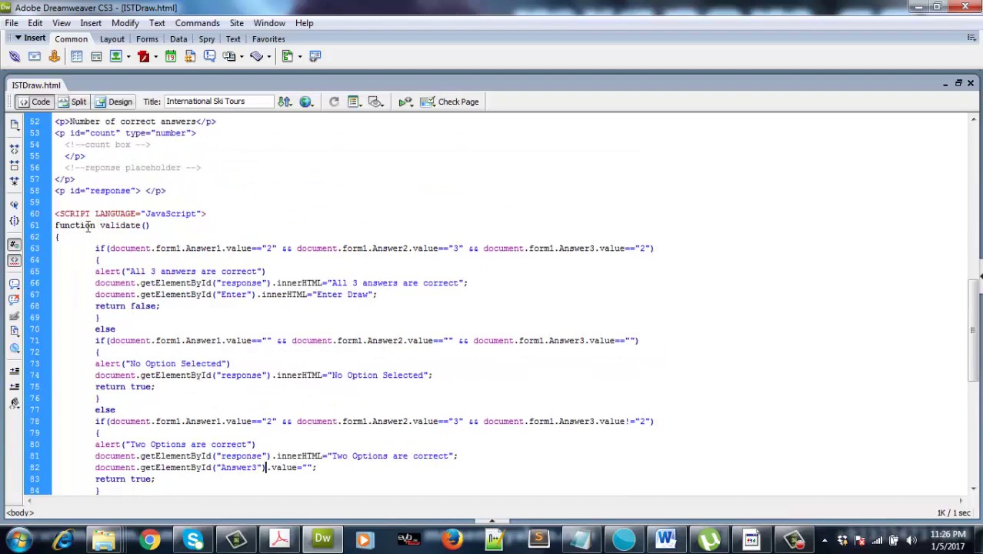
drag(57, 213, 269, 432)
click(259, 404)
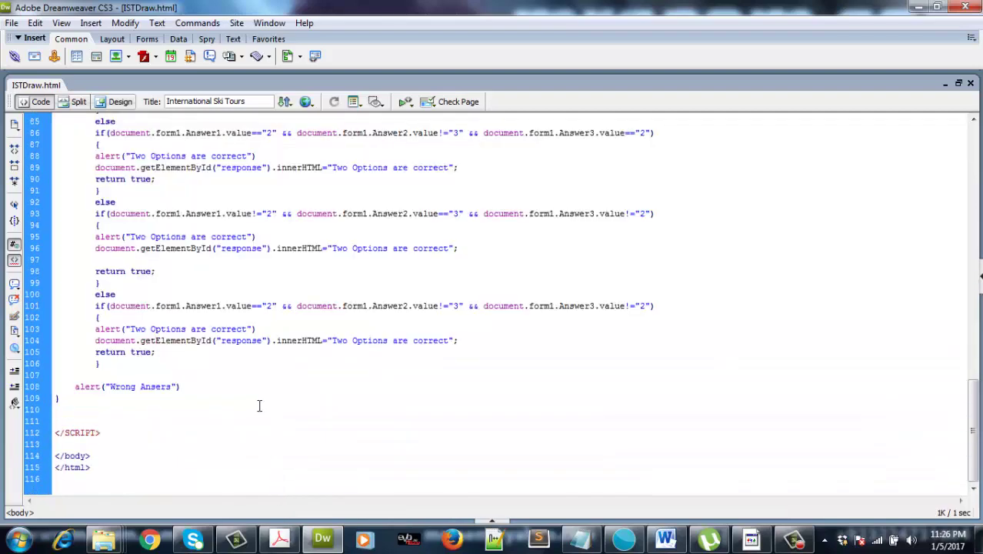
click(116, 101)
- Switch to the 9626_y17_sp_4.pdf task sheet in Acrobat and read task 6's instructions on the answer box ids and "Test your answers"
click(277, 538)
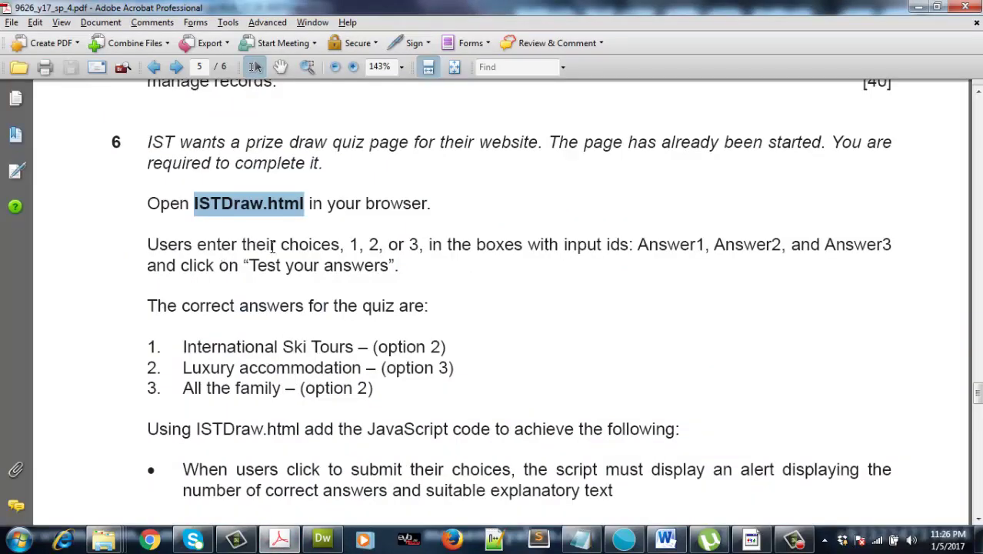
click(272, 244)
drag(448, 247, 562, 247)
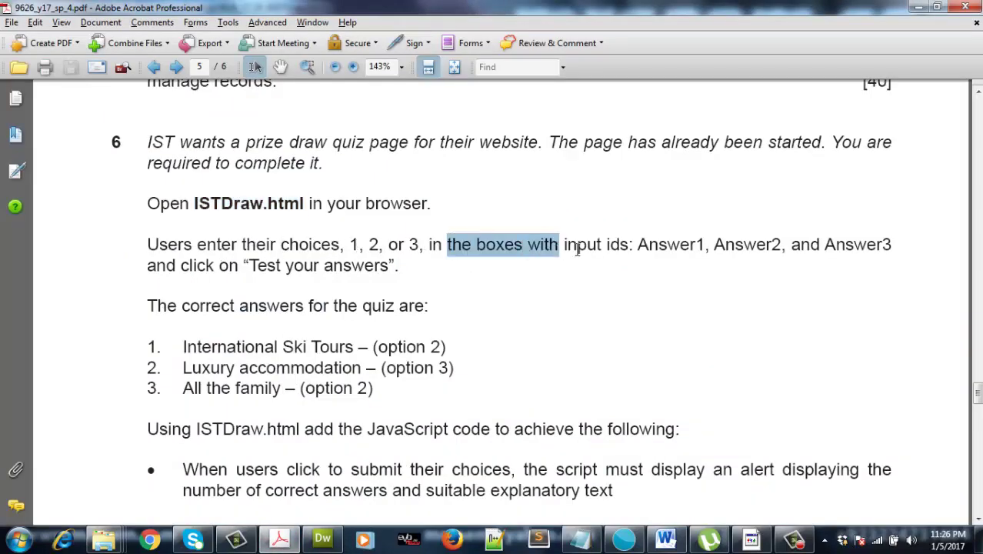
drag(633, 246, 783, 246)
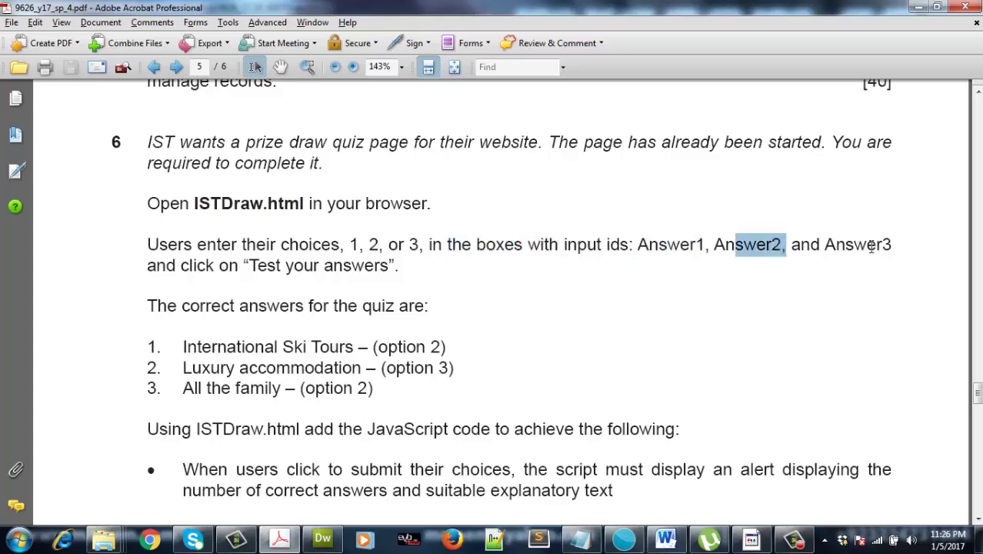
drag(854, 247, 892, 246)
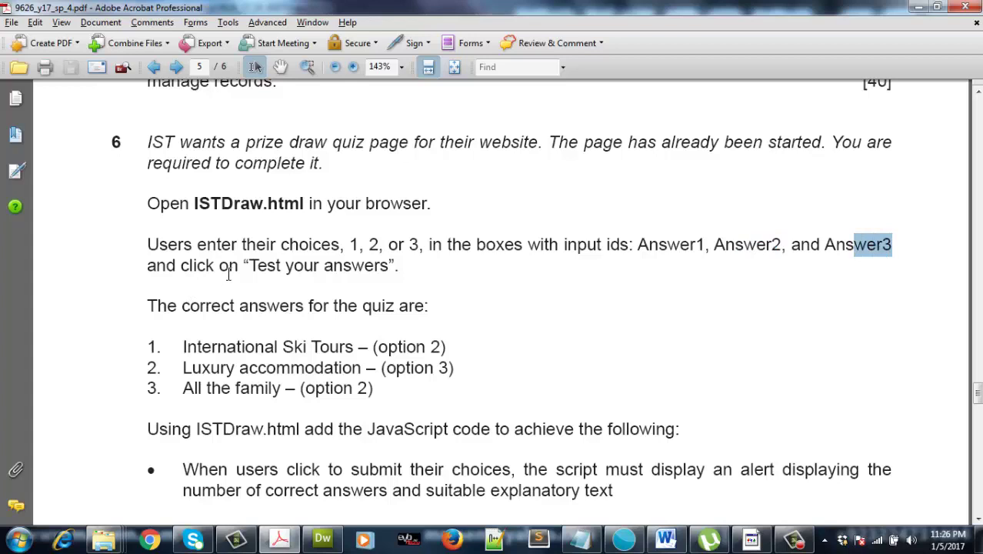
click(175, 264)
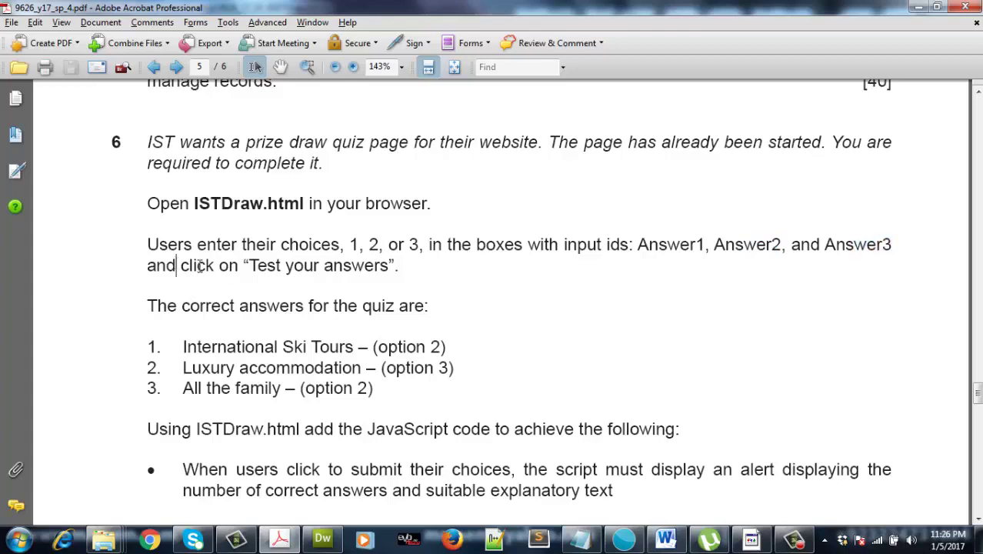
drag(249, 265, 356, 265)
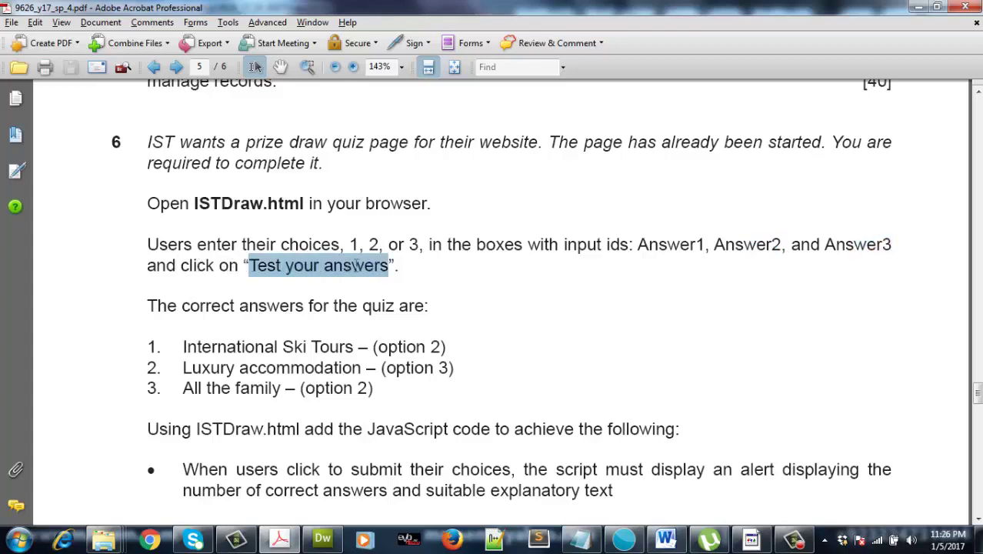
- Read the list of correct quiz answers and their option numbers in task 6
scroll(421, 315, down, 2)
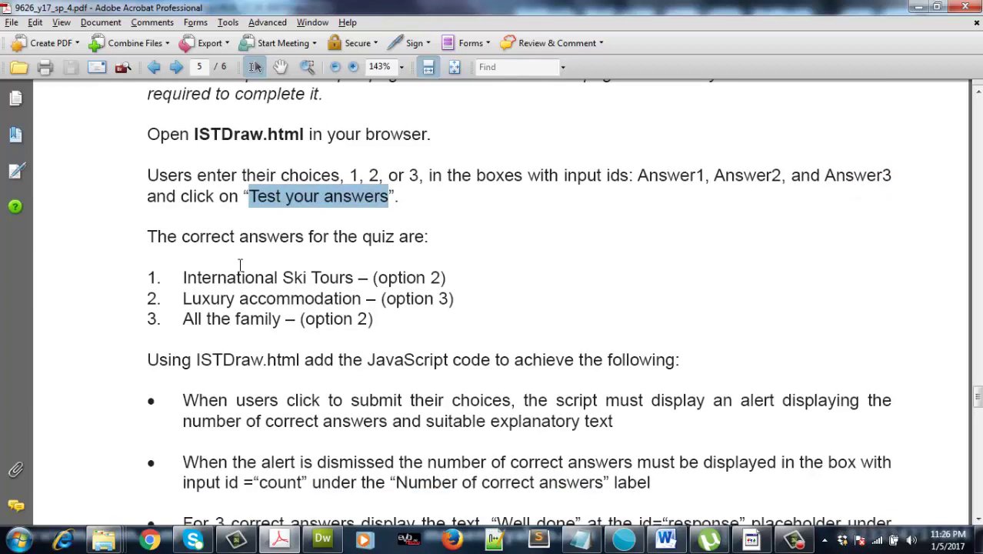
drag(329, 237, 425, 237)
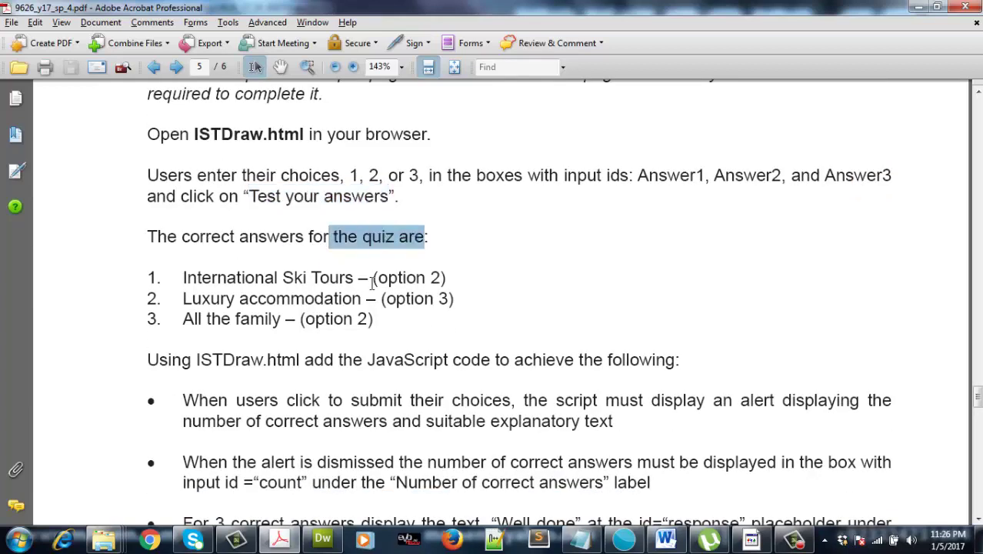
drag(258, 277, 339, 282)
drag(401, 277, 446, 278)
click(411, 298)
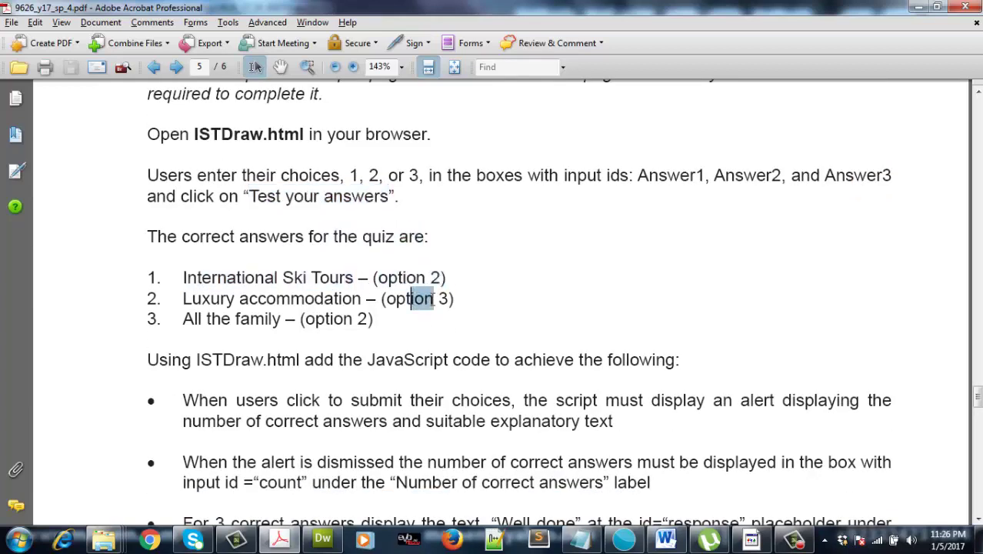
click(354, 320)
- Read the JavaScript requirements for the alert and for showing the number of correct answers in the count box
scroll(369, 324, down, 4)
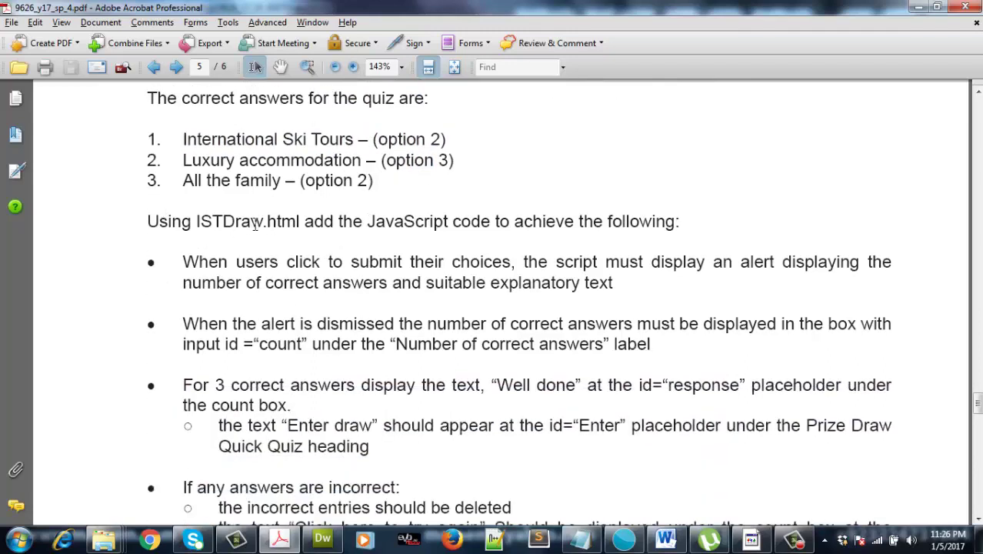
drag(337, 225, 677, 221)
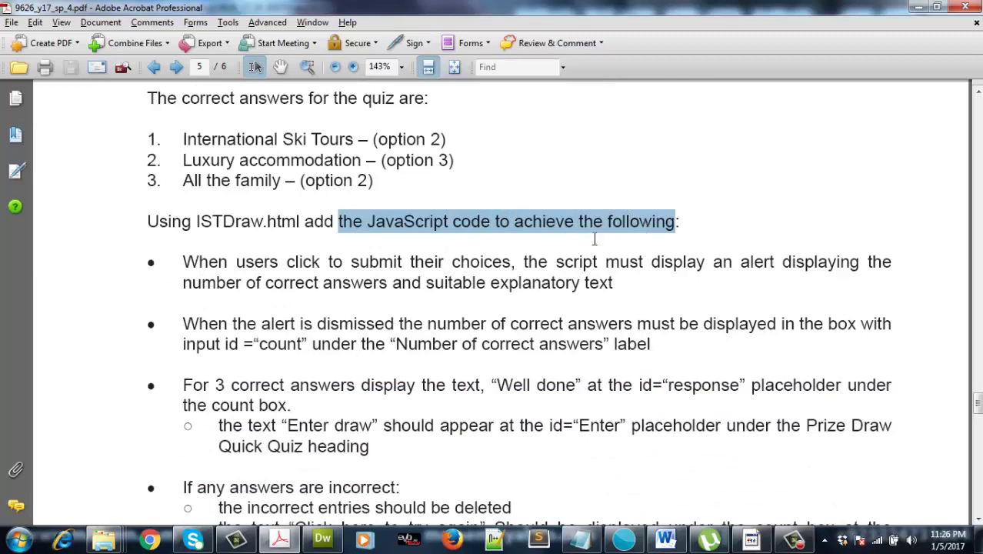
scroll(436, 254, down, 2)
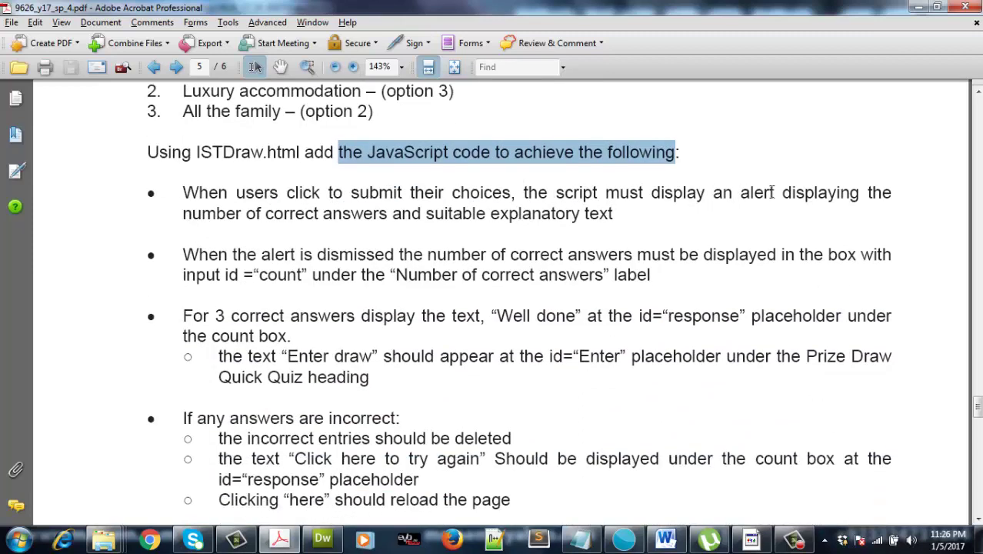
drag(265, 215, 396, 222)
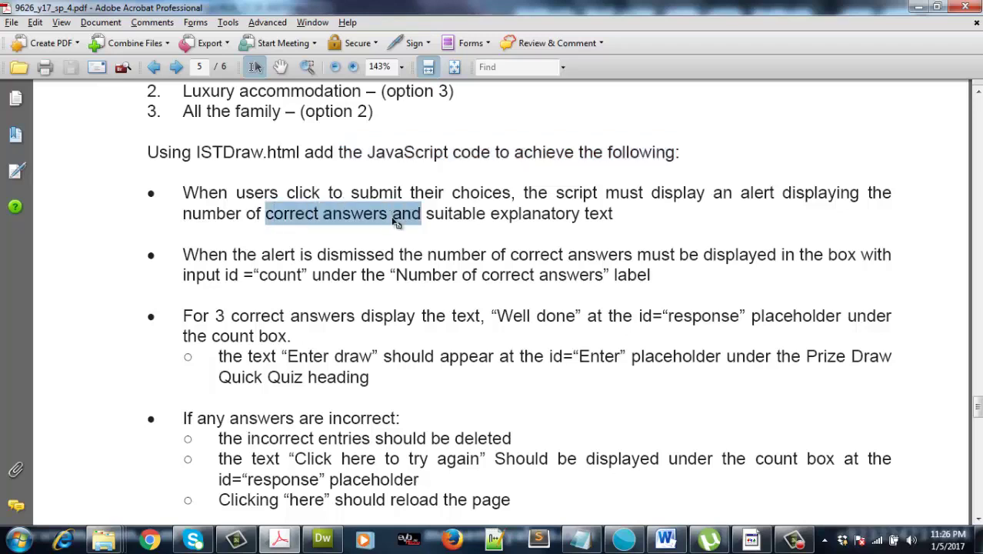
click(310, 258)
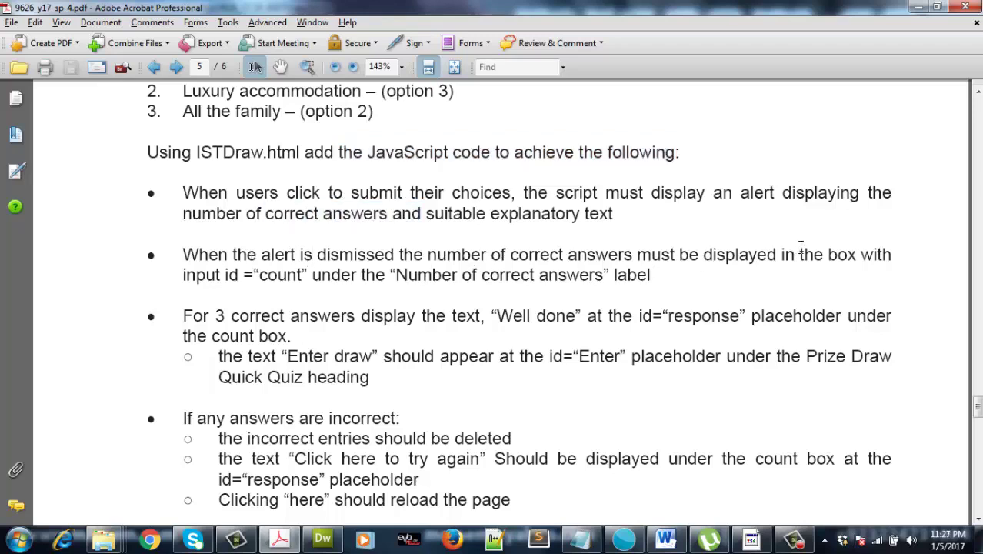
drag(182, 274, 302, 280)
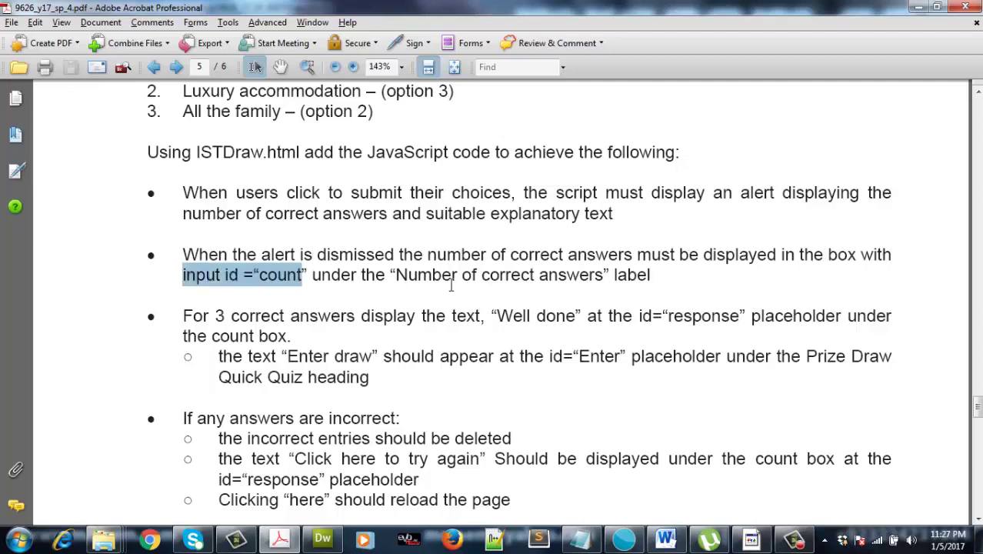
drag(395, 277, 650, 278)
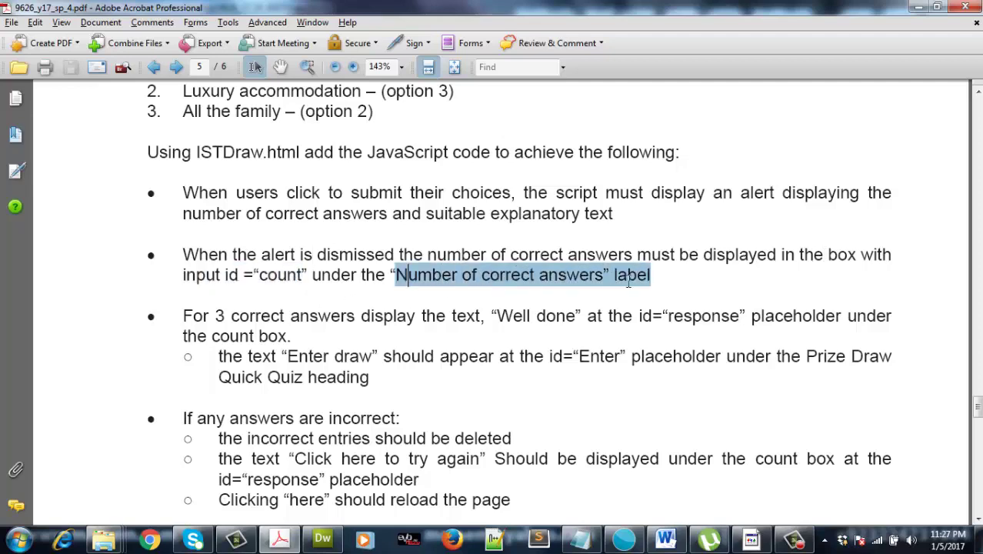
- Read the requirements for three correct answers, covering the "Well done" and "Enter draw" texts and their placeholders
scroll(336, 300, down, 3)
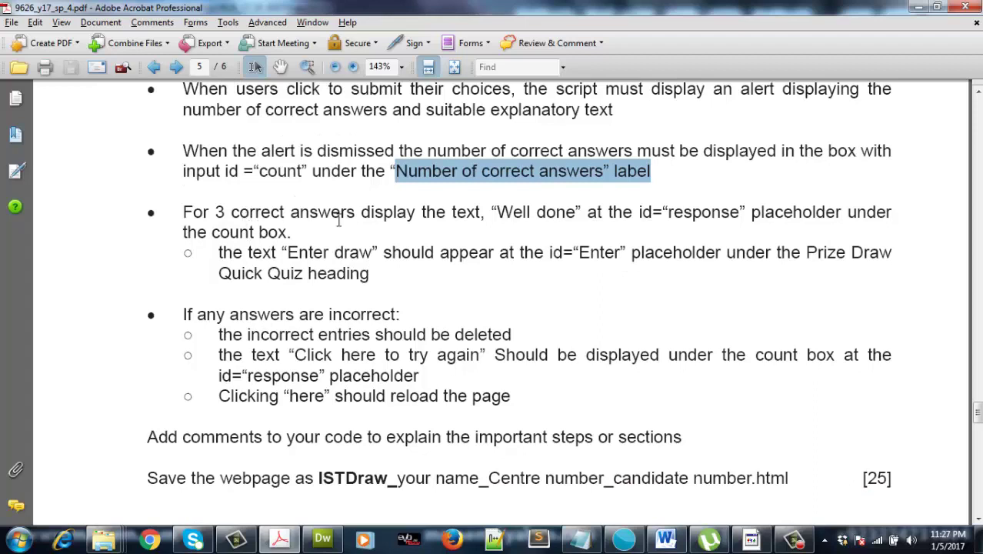
click(485, 212)
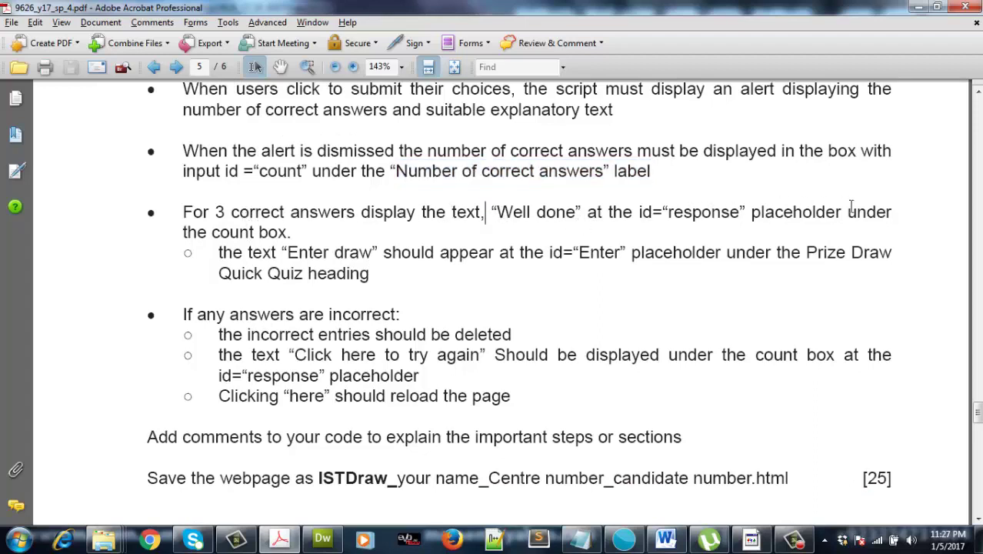
drag(195, 232, 276, 230)
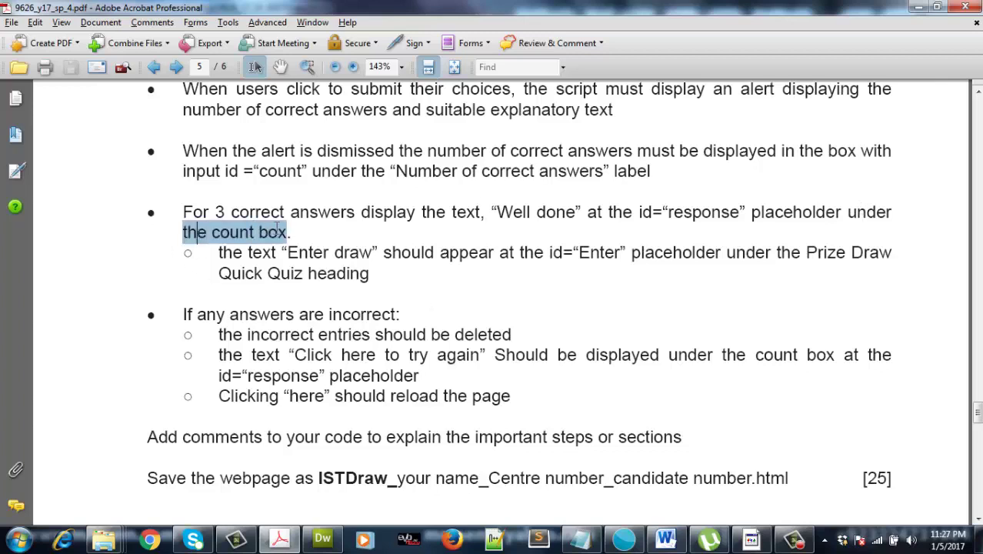
click(213, 240)
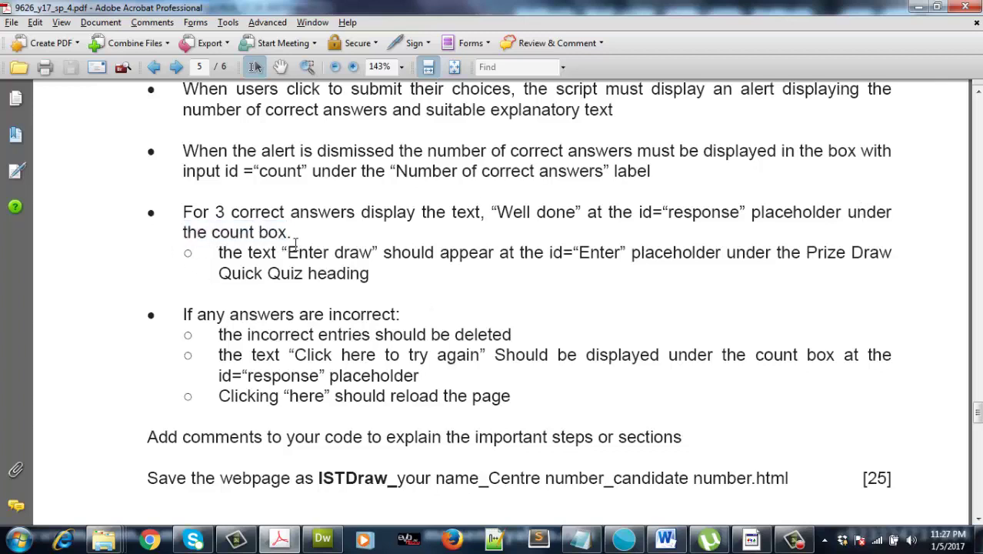
drag(287, 252, 372, 253)
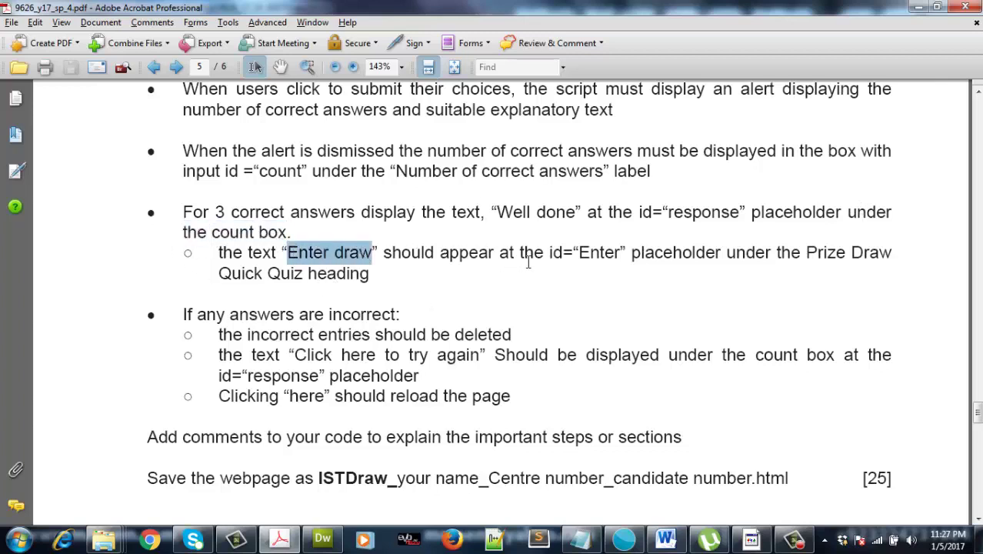
drag(573, 252, 615, 253)
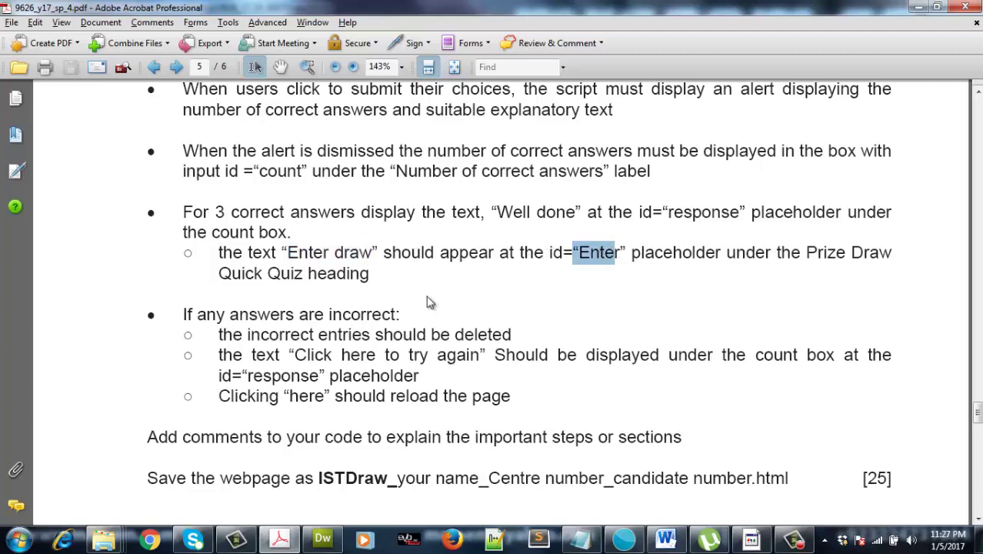
- Read the requirements for incorrect answers, covering deleted entries, the "Click here to try again" text, its "response" placeholder and the page reload
drag(220, 273, 312, 275)
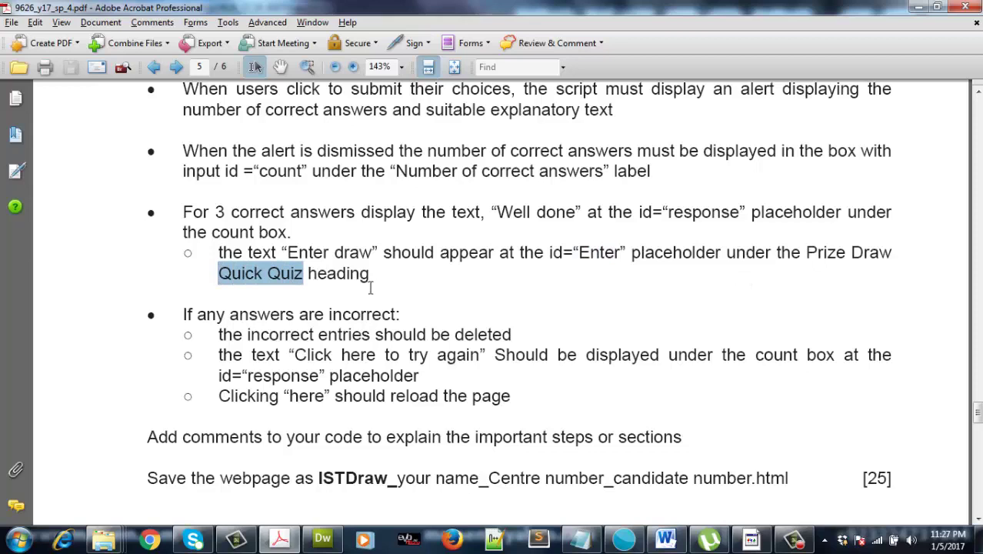
scroll(356, 287, down, 1)
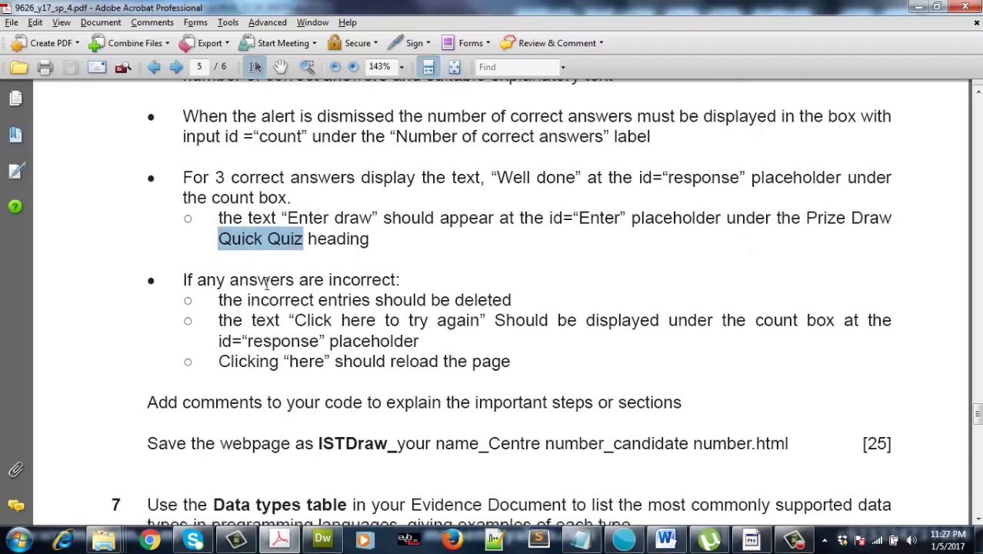
drag(374, 300, 491, 301)
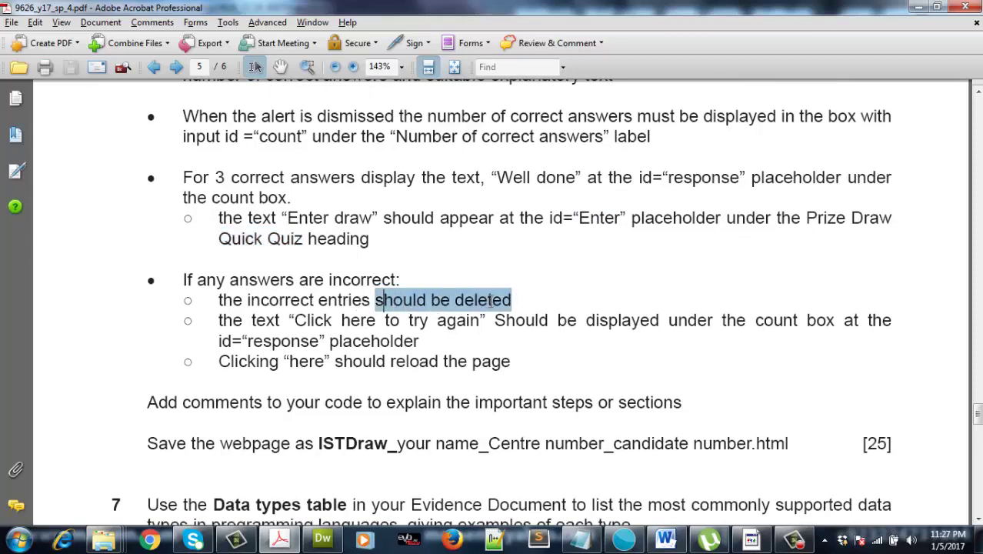
drag(293, 322, 478, 322)
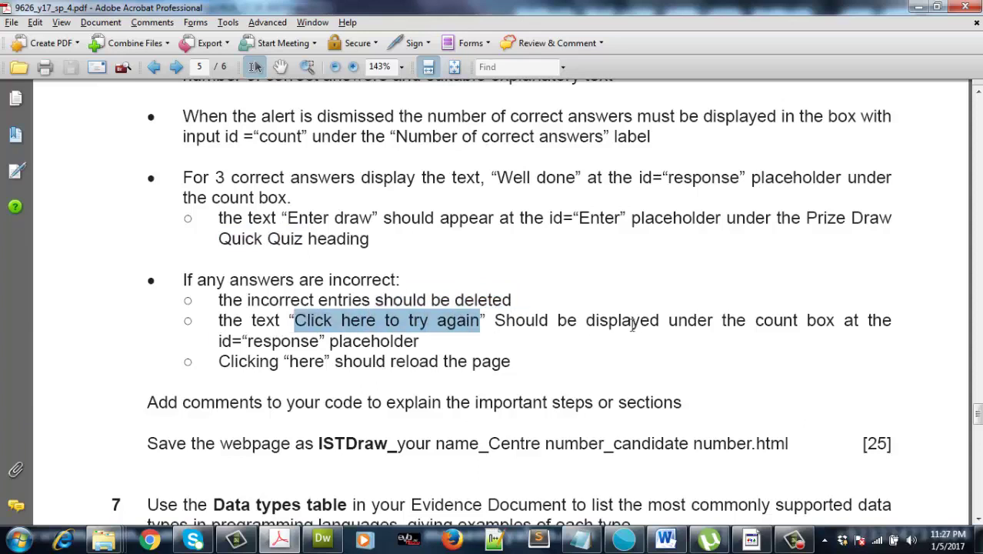
drag(220, 341, 254, 341)
drag(332, 341, 391, 341)
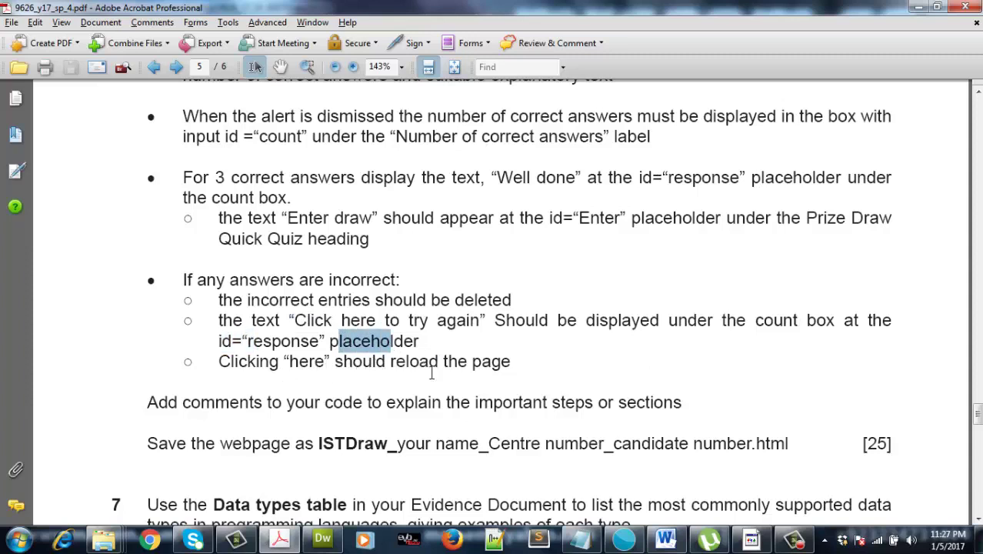
scroll(373, 361, up, 5)
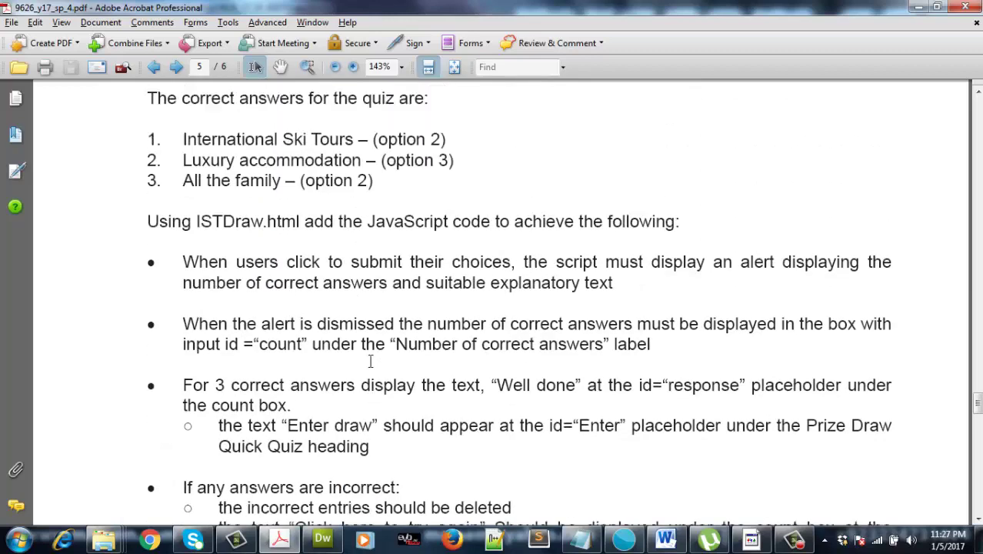
- Switch to ISTDraw.html in Dreamweaver, and from there to the working ISTDraw.html quiz in Chrome to look over its layout
mouse_move(324, 539)
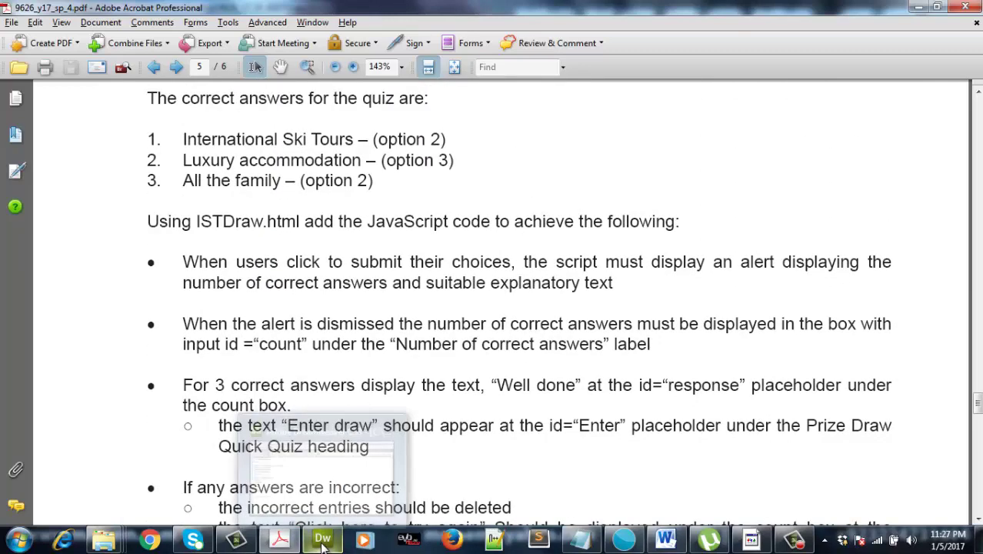
click(322, 482)
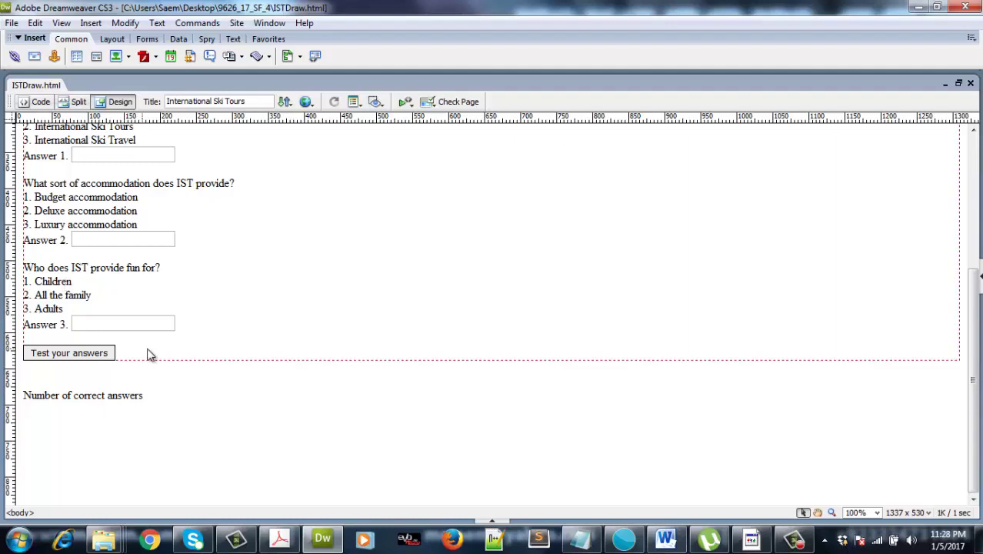
click(751, 540)
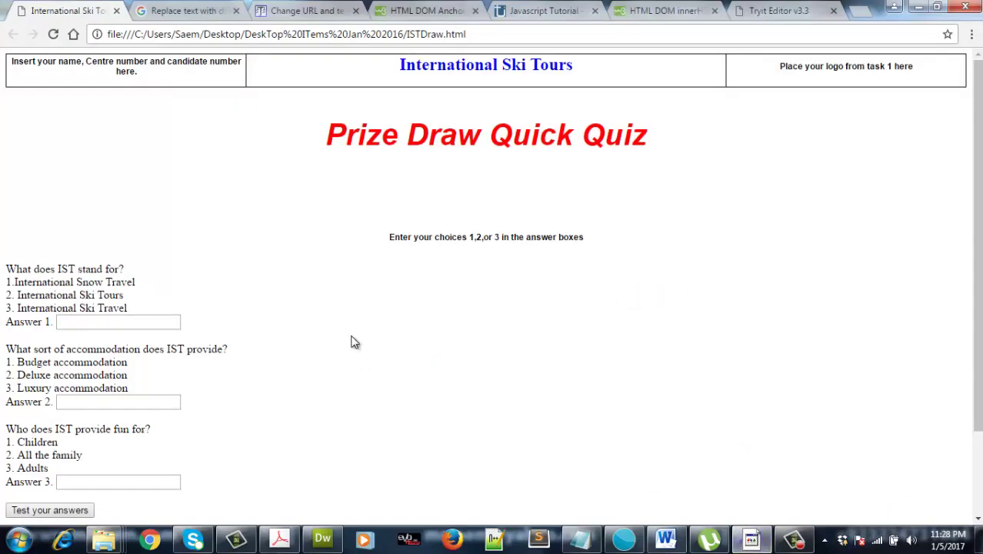
scroll(354, 343, down, 2)
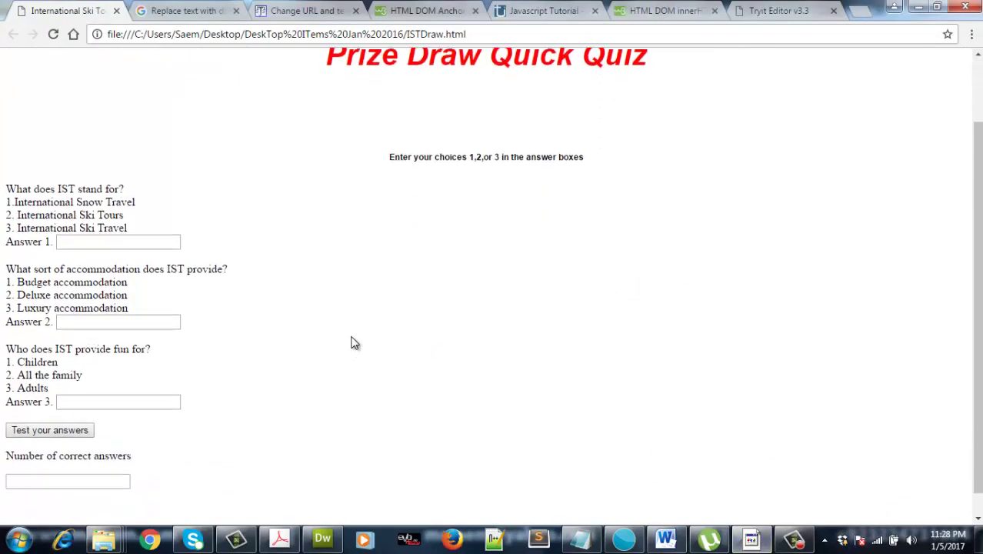
scroll(353, 342, up, 2)
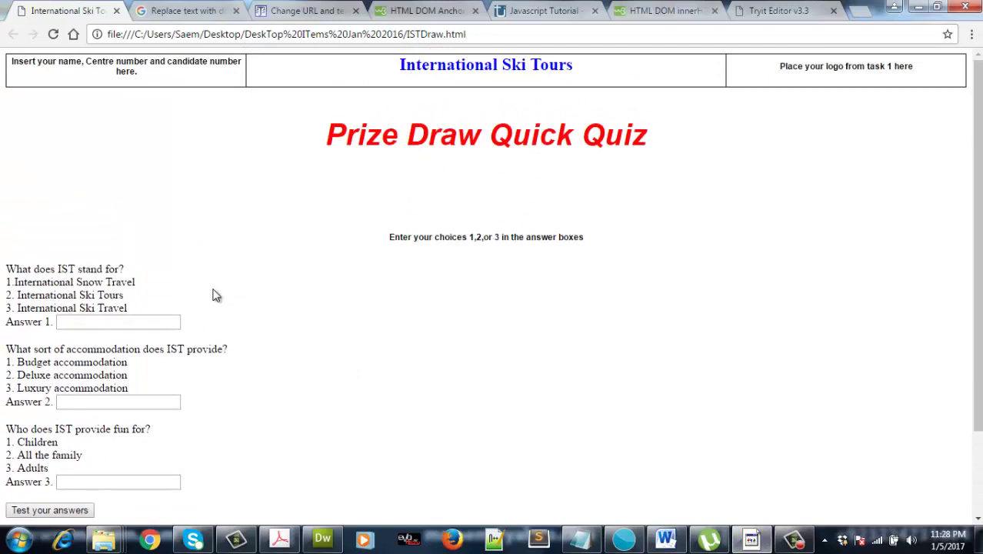
- Test the quiz with answers 2, 3 and 2, and dismiss the resulting alert
scroll(77, 257, down, 1)
click(78, 217)
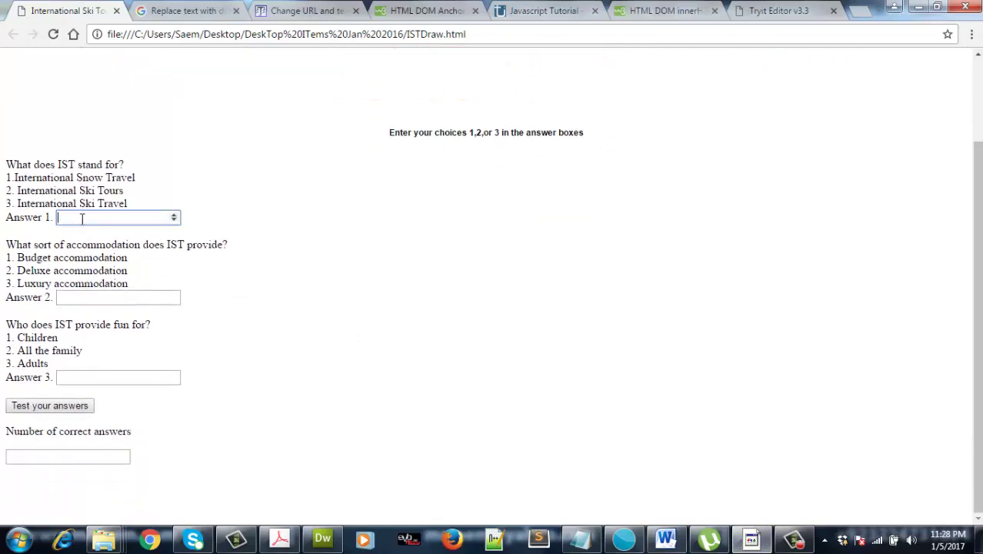
click(87, 298)
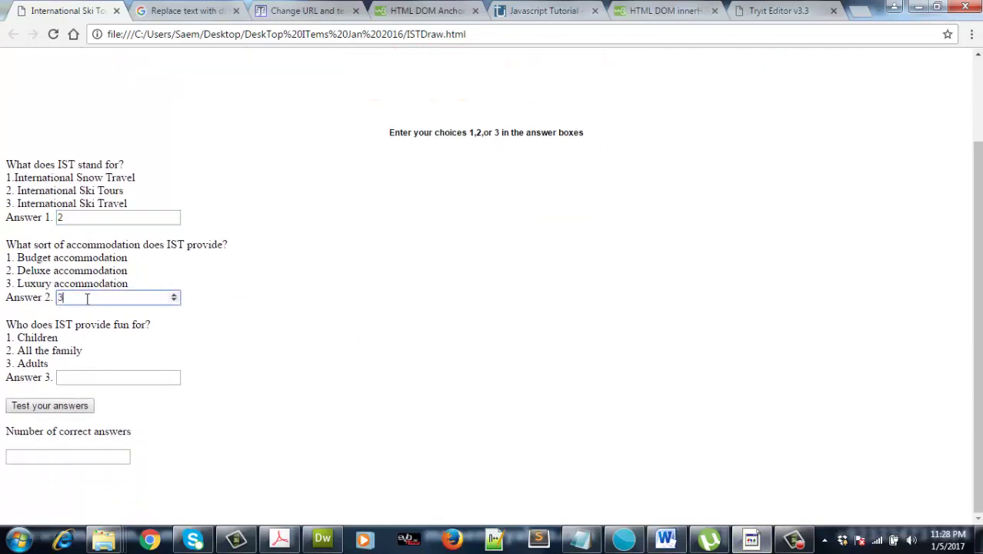
click(80, 378)
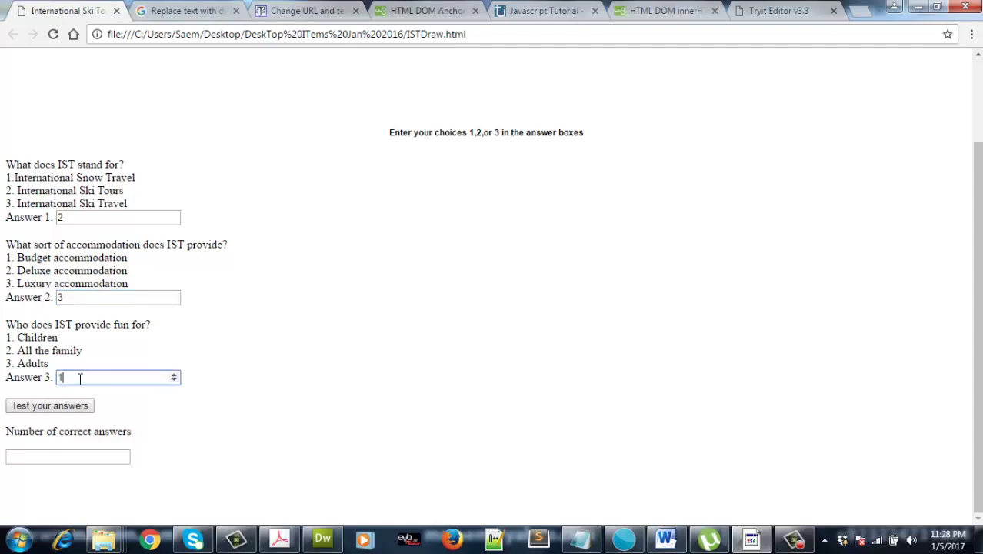
text(1)
key(BackSpace)
text(2)
click(77, 403)
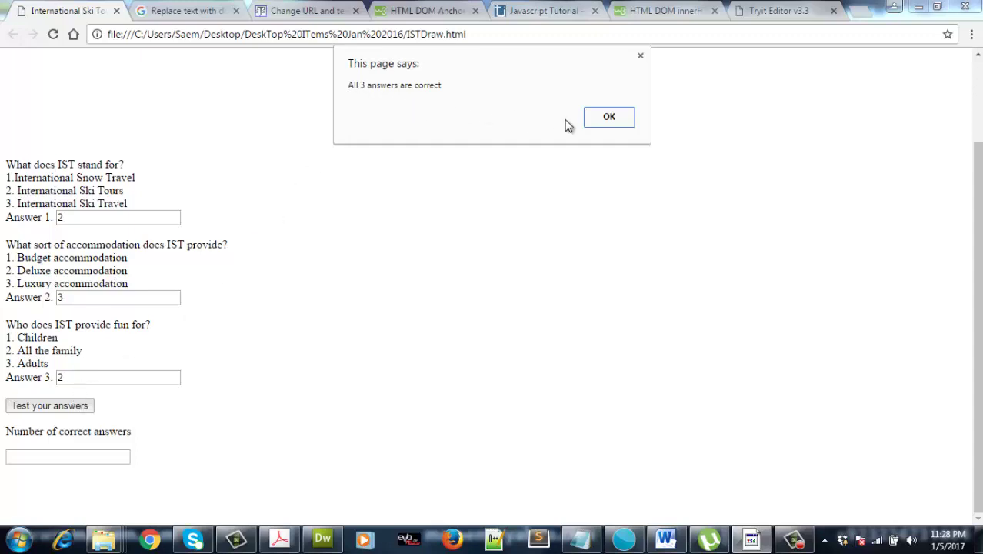
click(610, 120)
- Check the area under the quiz heading, the number of correct answers box and the response text below it
scroll(515, 160, up, 2)
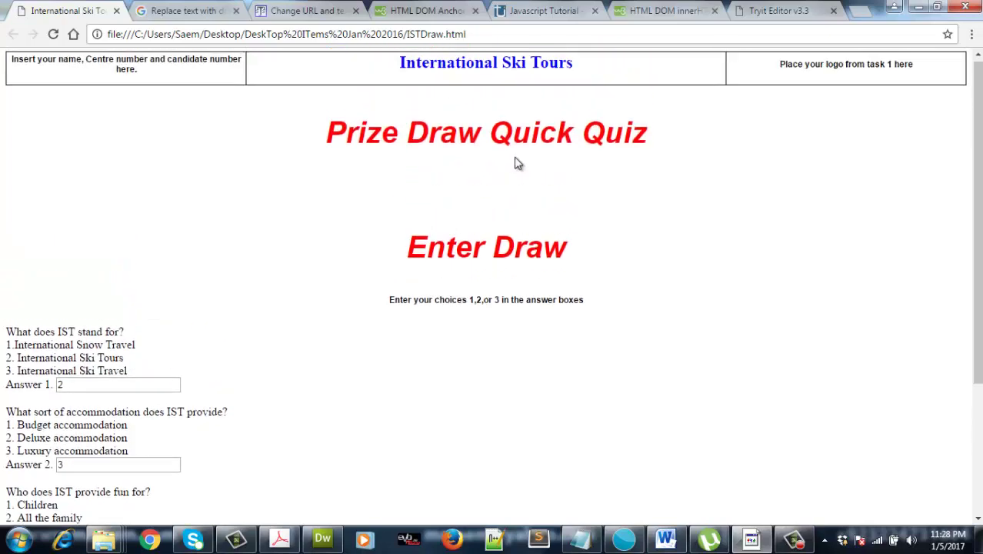
scroll(549, 288, down, 3)
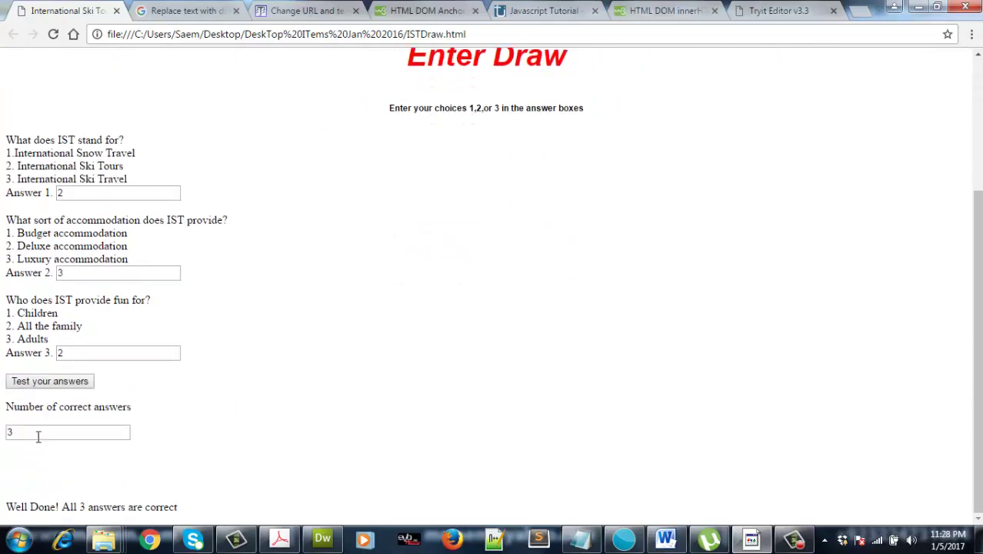
click(29, 434)
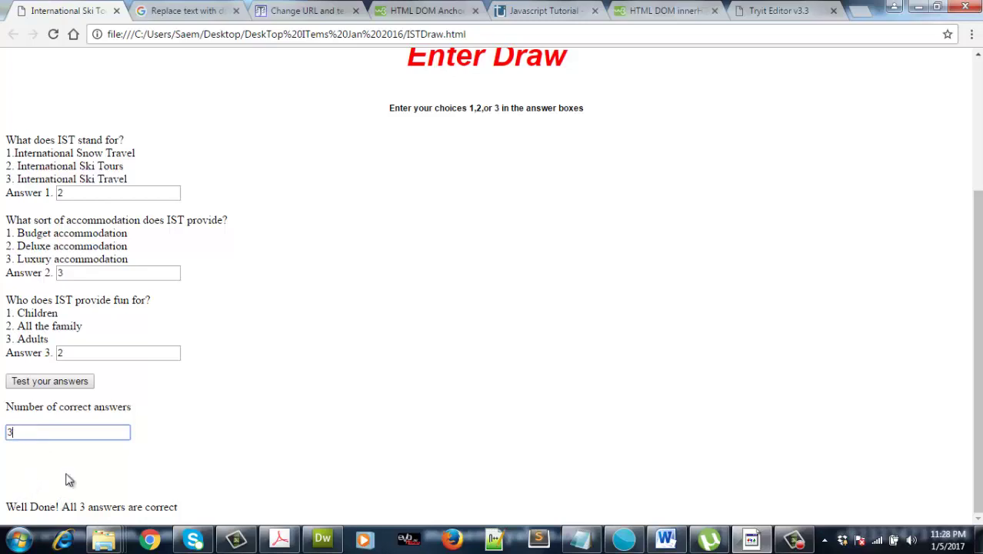
- Reload the quiz page, test it with answers 2, 3 and 1, and dismiss the alert
click(54, 35)
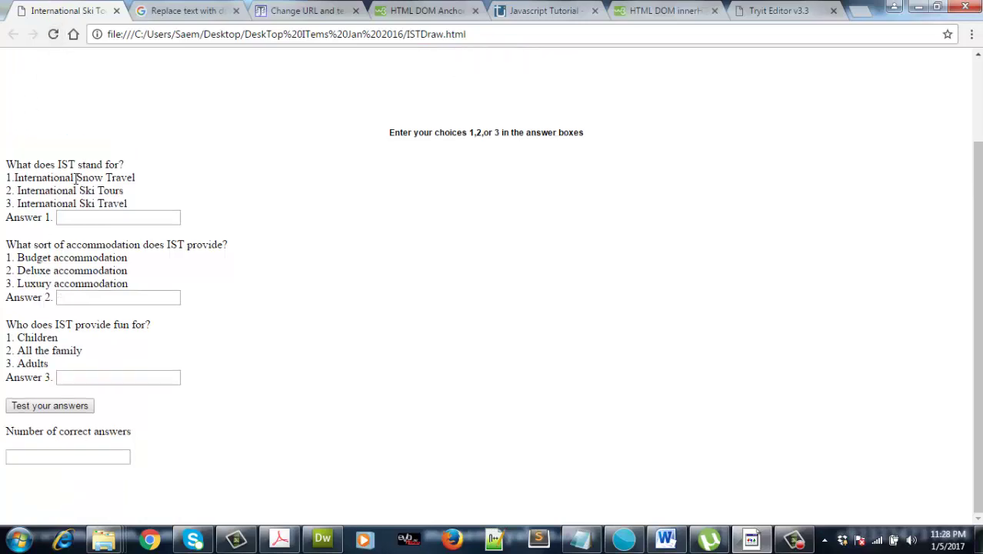
click(79, 216)
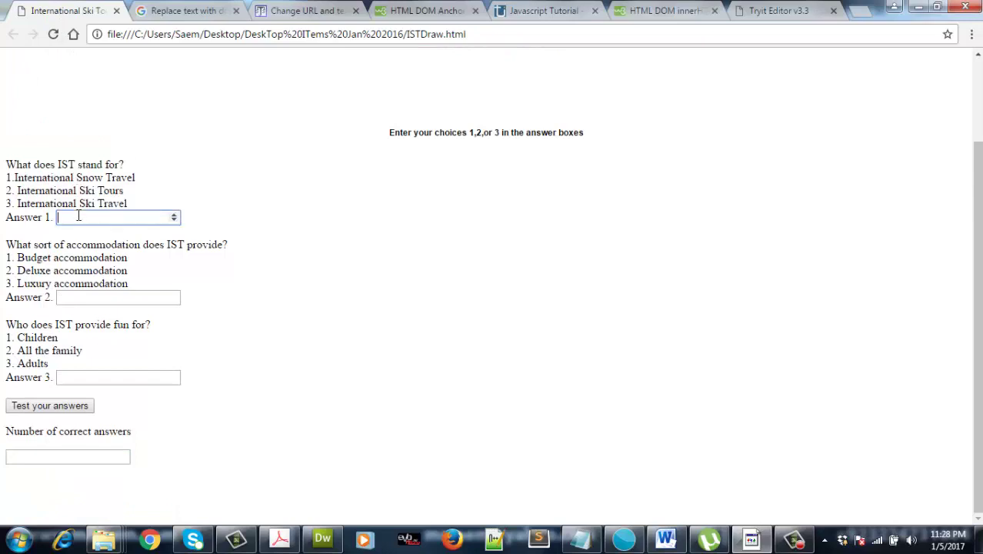
text(2)
click(77, 299)
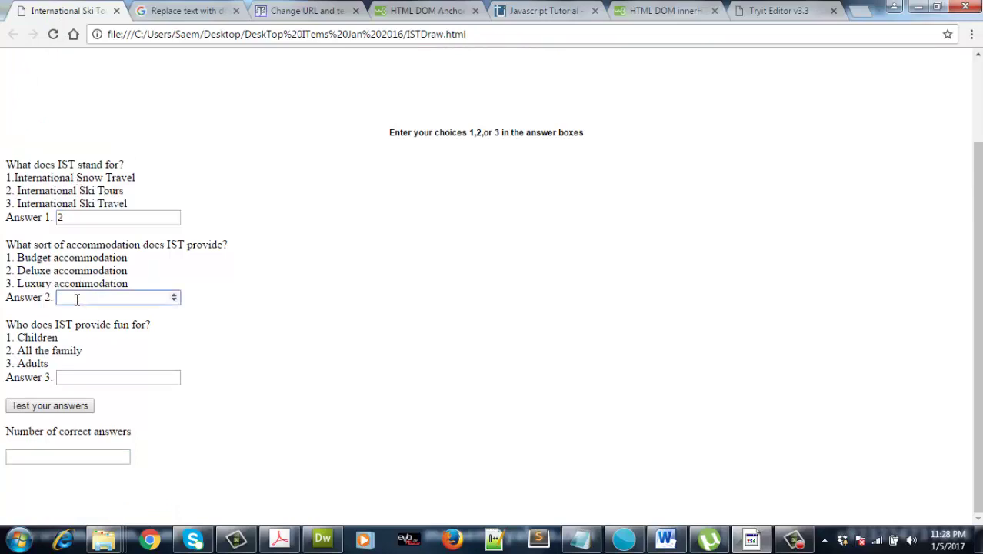
text(3)
click(80, 377)
text(1)
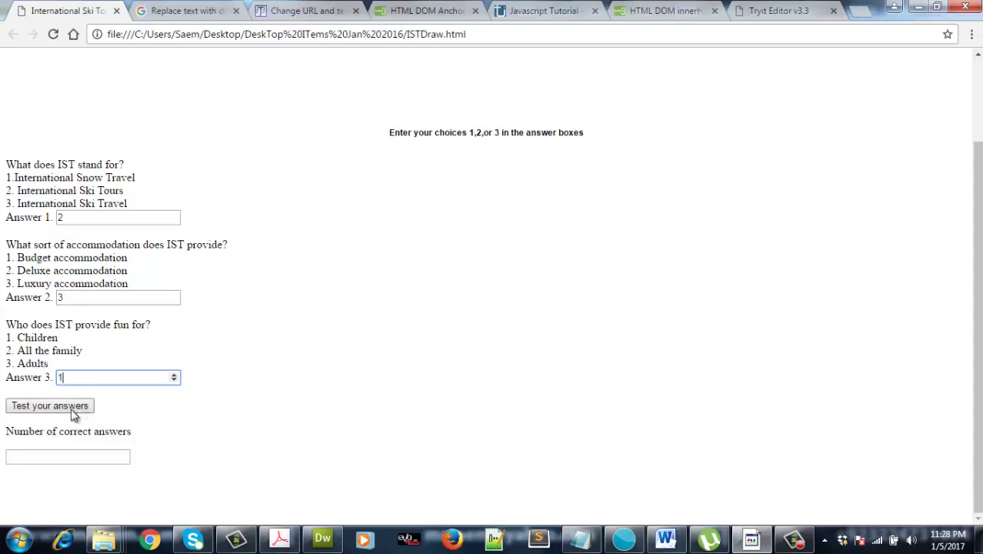
click(75, 407)
click(617, 144)
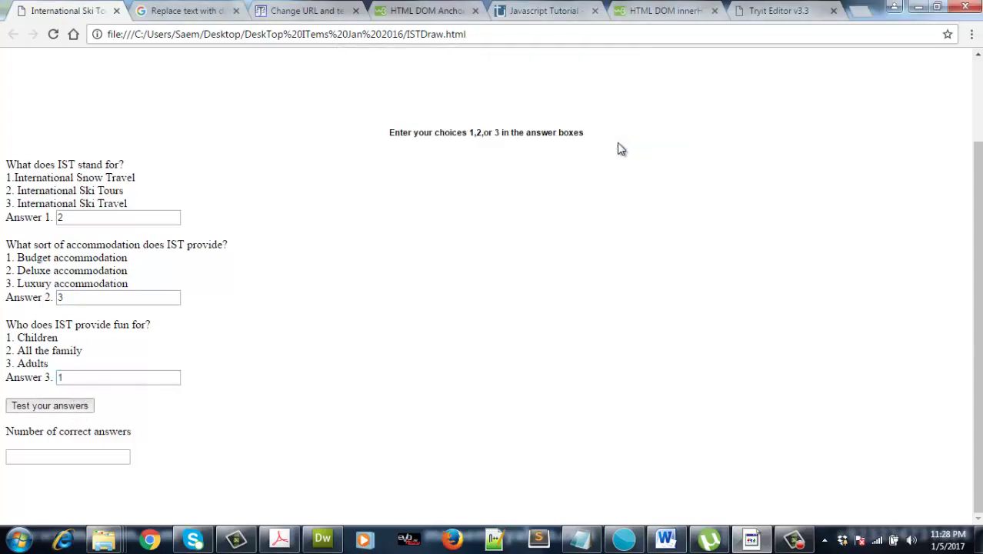
- Check the number of correct answers box and reload the quiz through the "here" link below it
click(64, 457)
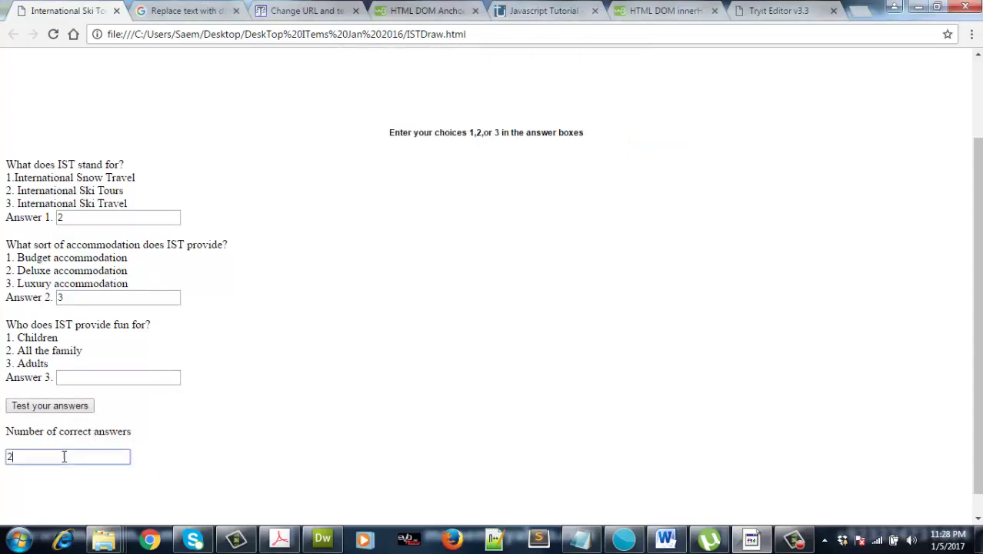
scroll(79, 456, down, 1)
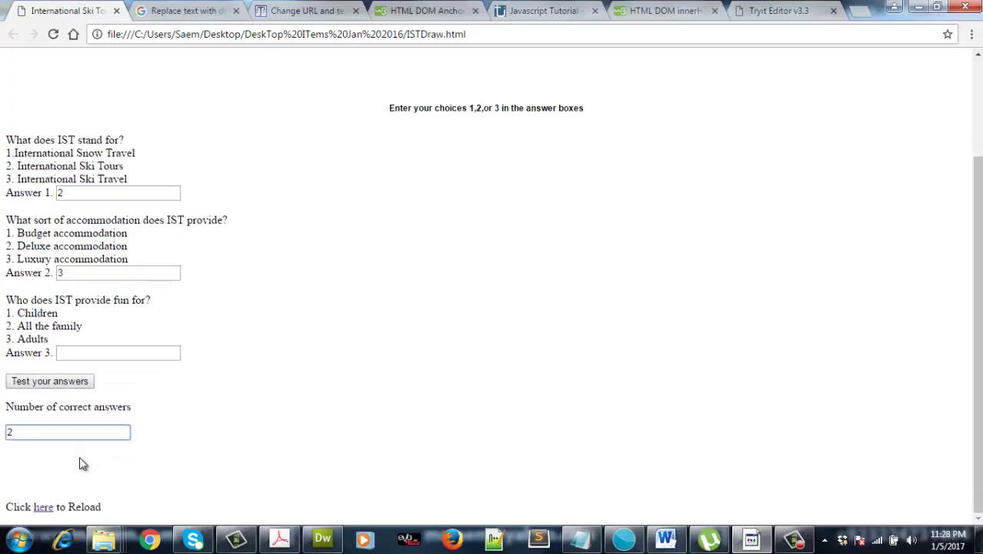
click(44, 509)
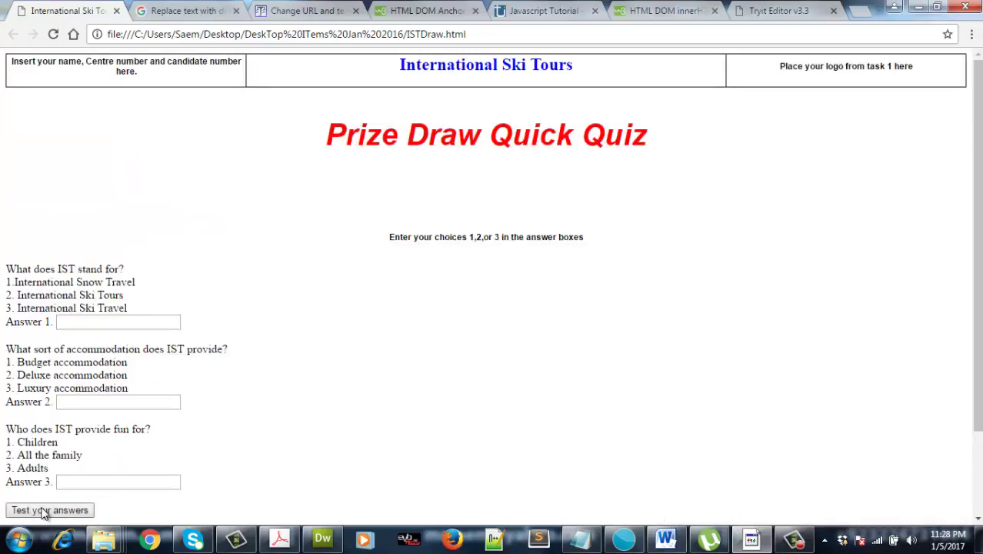
- Test the quiz with all answer boxes left empty and dismiss the alert
scroll(114, 388, down, 3)
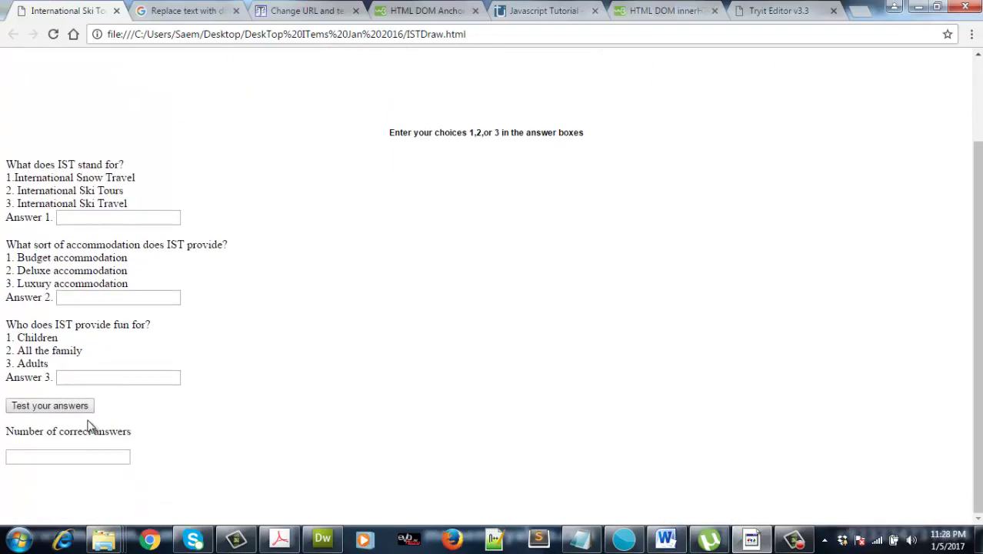
click(66, 412)
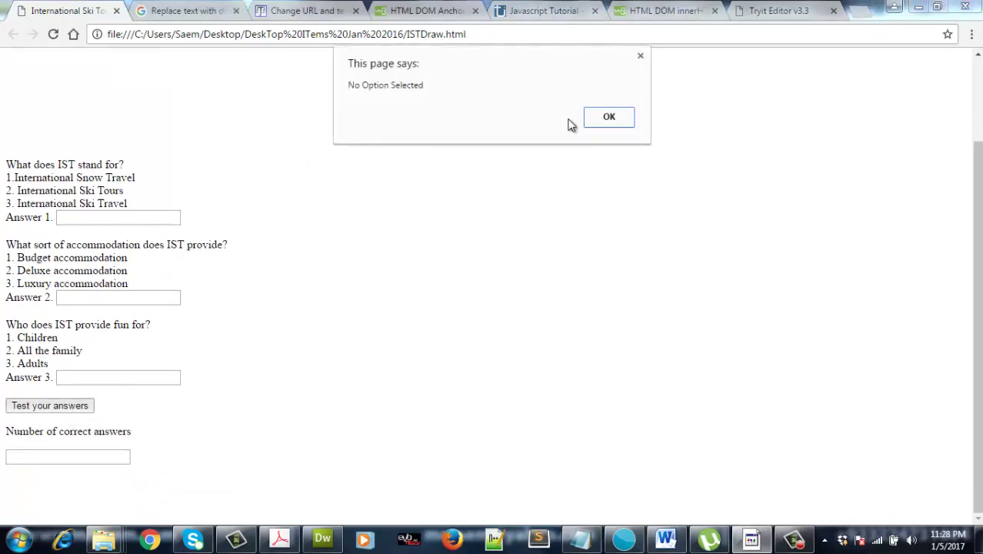
click(595, 120)
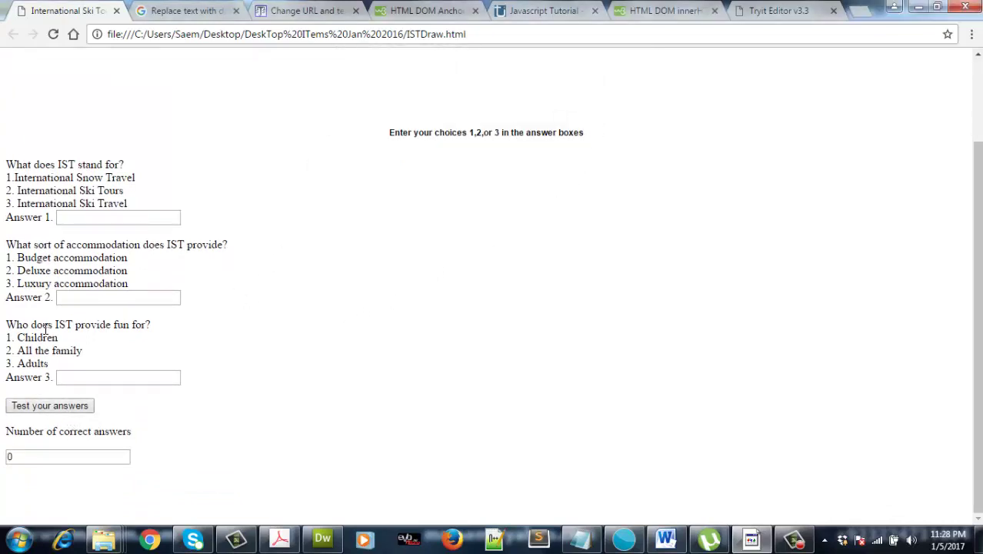
- Refresh the quiz page, test it with answers 2, 1 and 1, and dismiss the alert
click(53, 36)
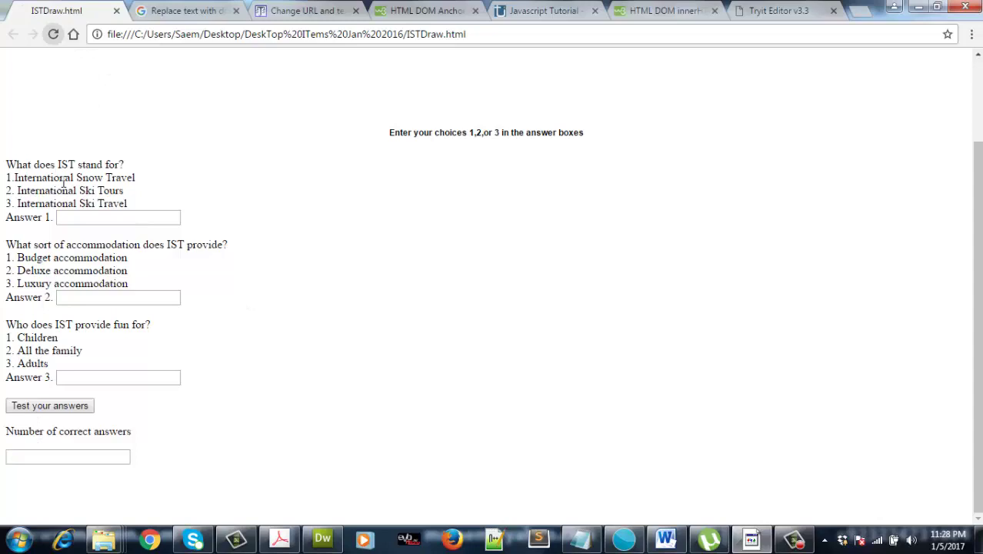
click(80, 220)
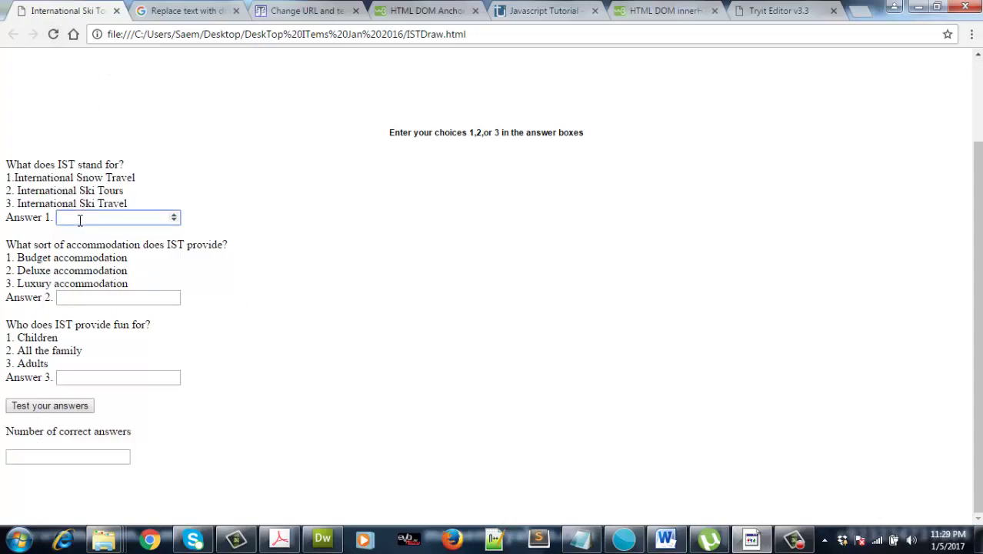
text(2)
click(80, 298)
text(1)
click(82, 377)
text(1)
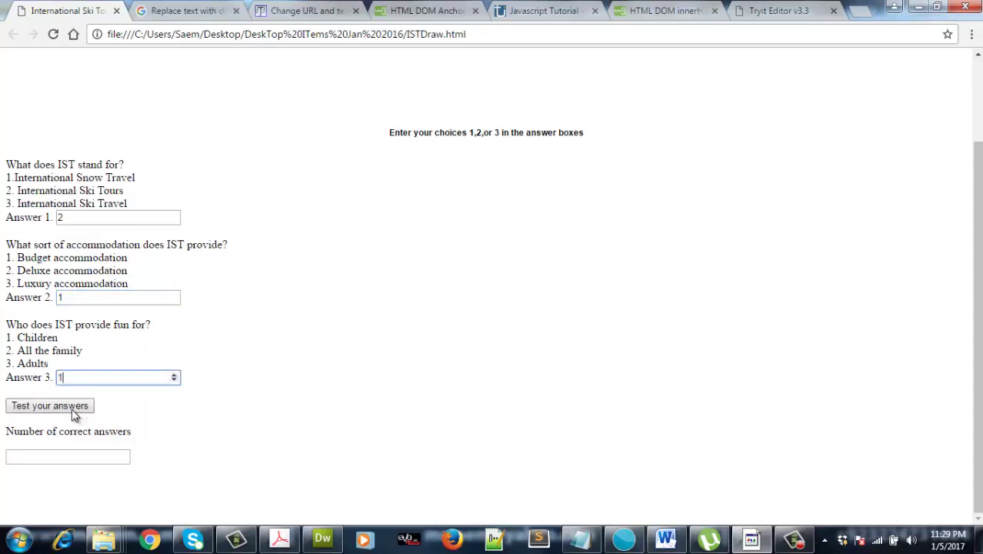
click(81, 405)
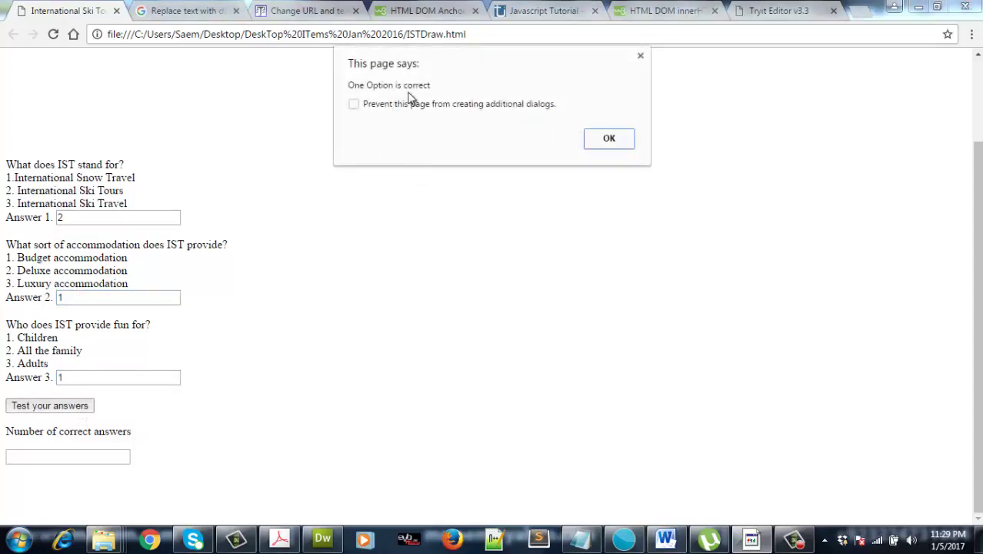
click(600, 151)
- Inspect the correct answers count for the one-correct test and follow the "here" link to reload the quiz
double_click(19, 459)
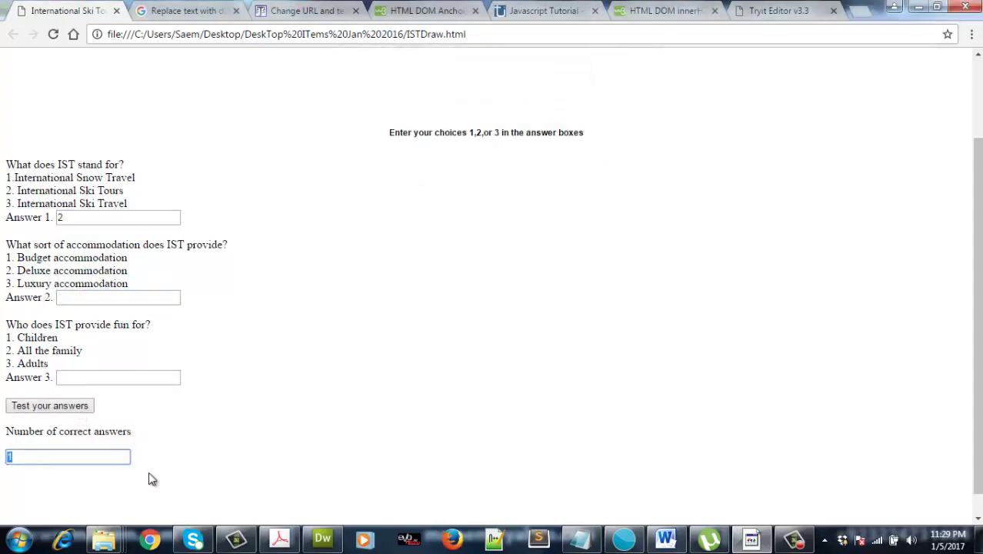
scroll(150, 470, down, 1)
click(44, 510)
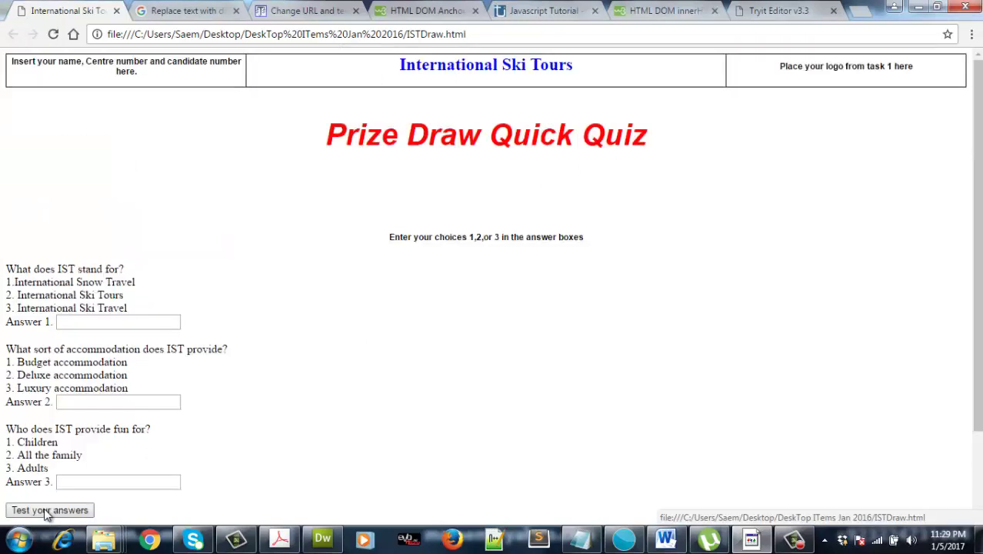
- Switch to Dreamweaver and bring up the JavaScript section in the source code of ISTDraw.html
click(281, 541)
click(285, 543)
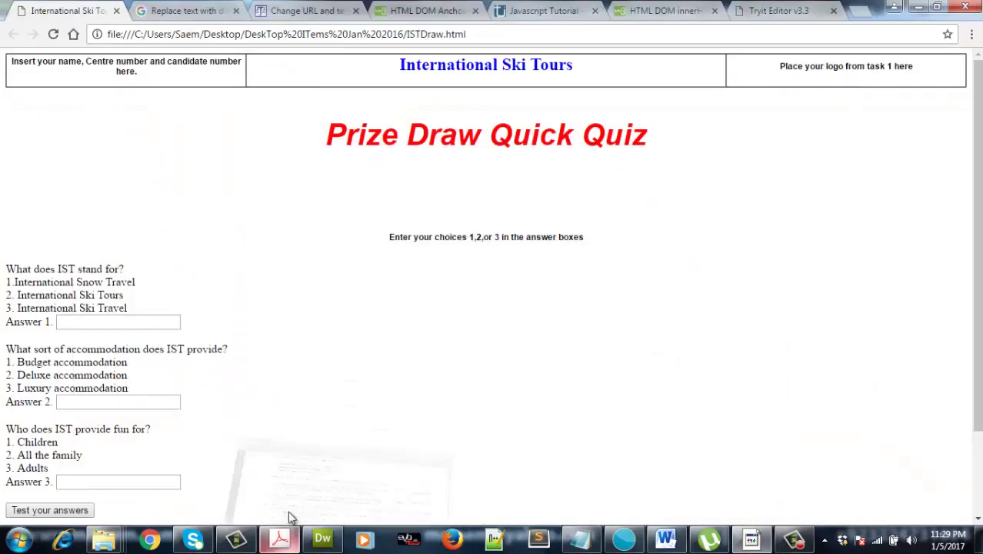
click(322, 539)
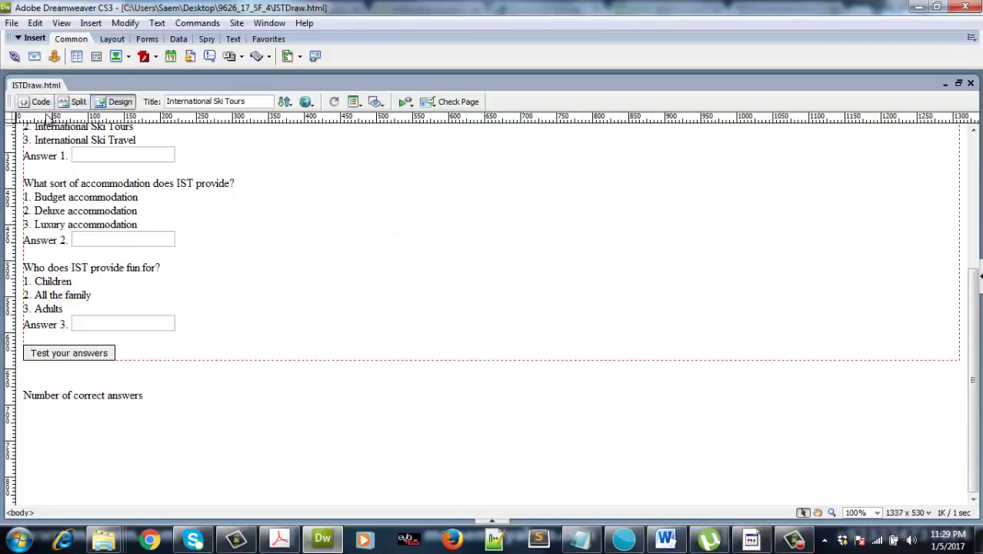
click(35, 102)
scroll(217, 230, up, 10)
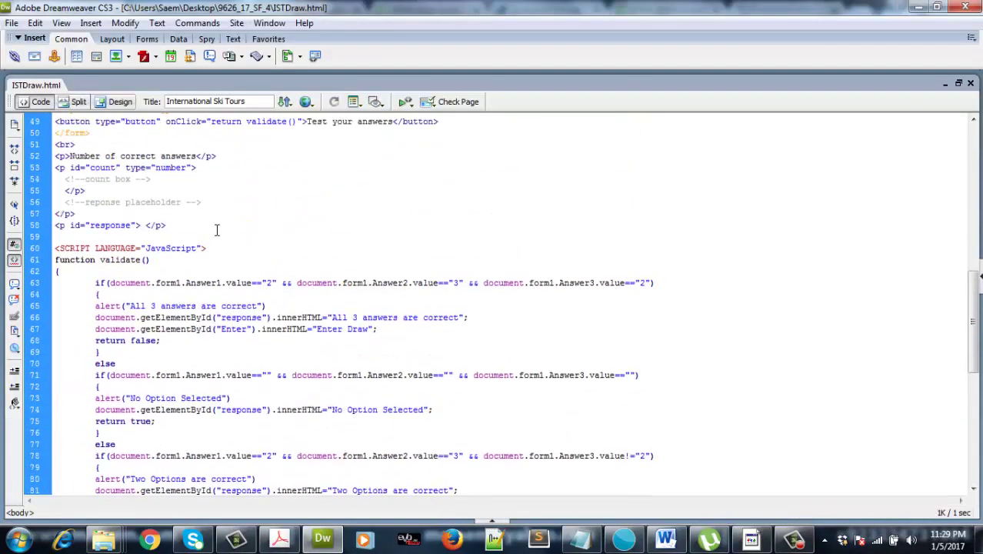
scroll(217, 225, down, 1)
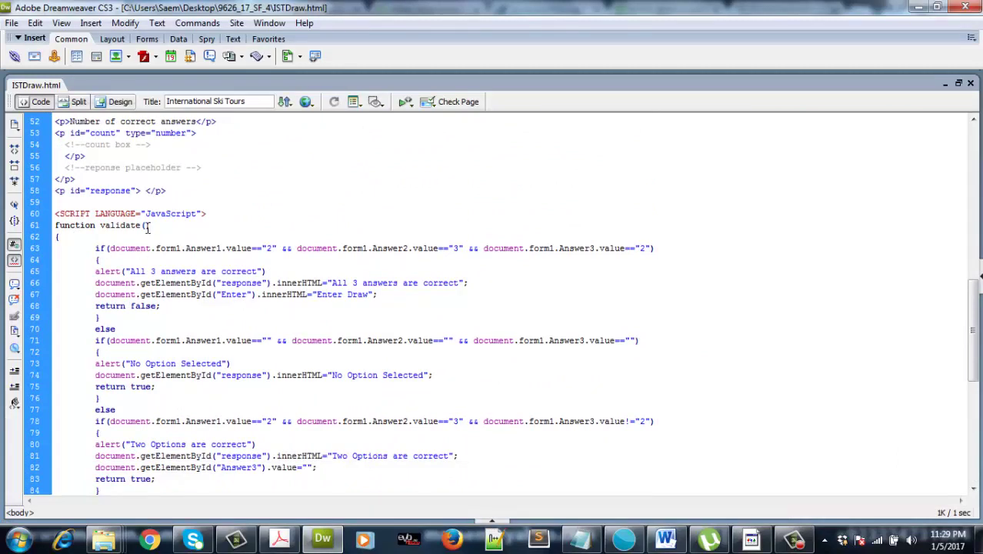
- Review the validate() function from its declaration and opening brace through its if/else branches
drag(150, 225, 54, 225)
double_click(58, 236)
scroll(89, 263, down, 2)
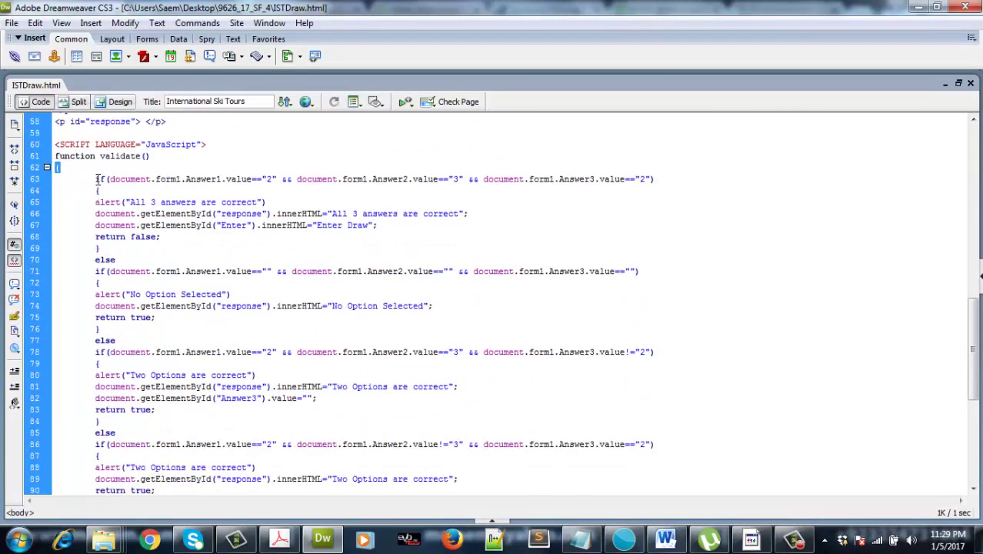
scroll(112, 274, down, 6)
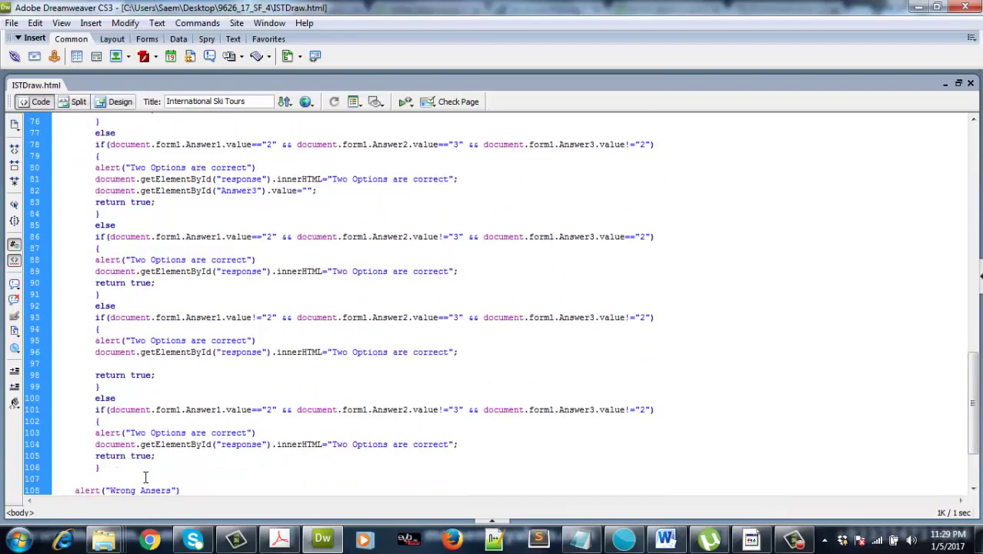
scroll(152, 390, up, 6)
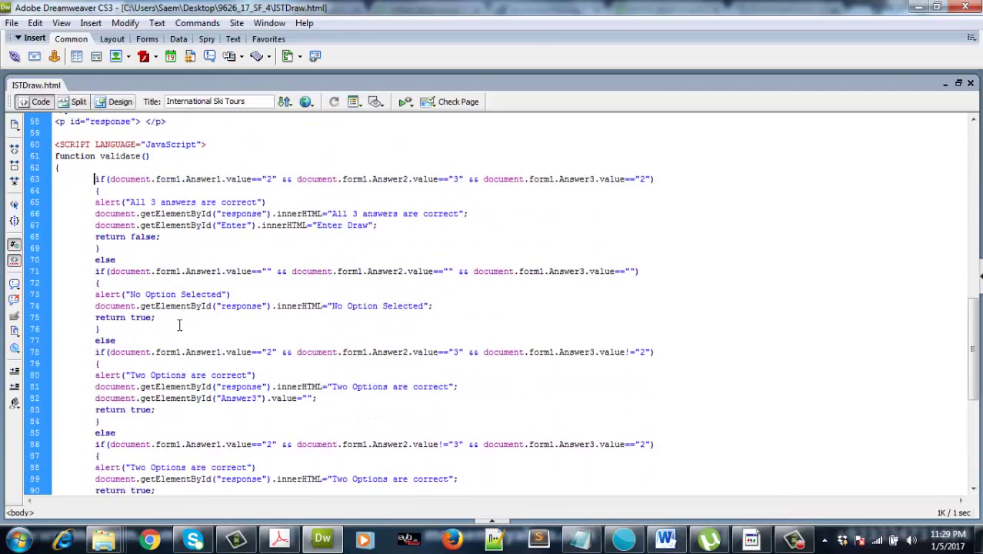
scroll(172, 268, up, 1)
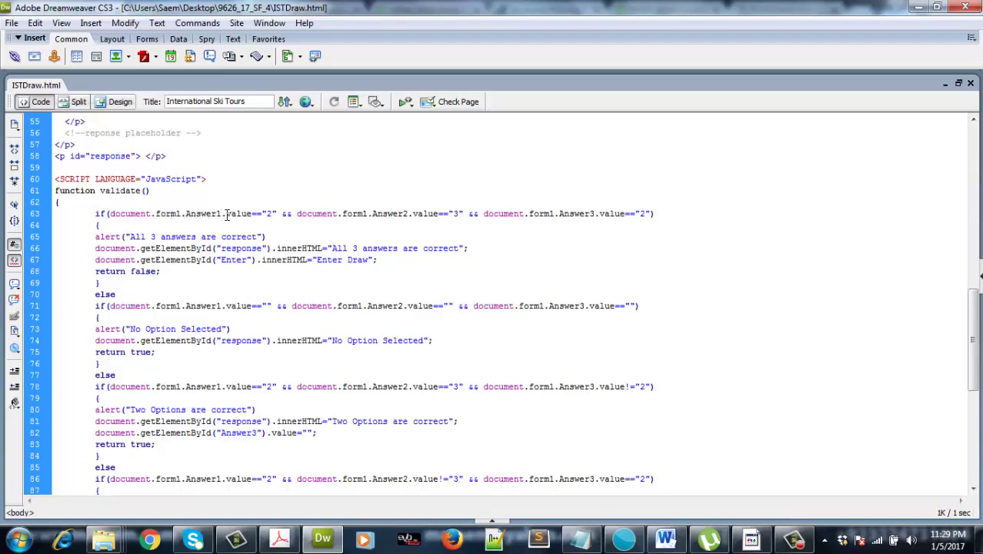
- Trace form1 from the first if condition of validate() to the name attribute in the opening form tag
drag(156, 213, 182, 209)
click(117, 102)
click(38, 101)
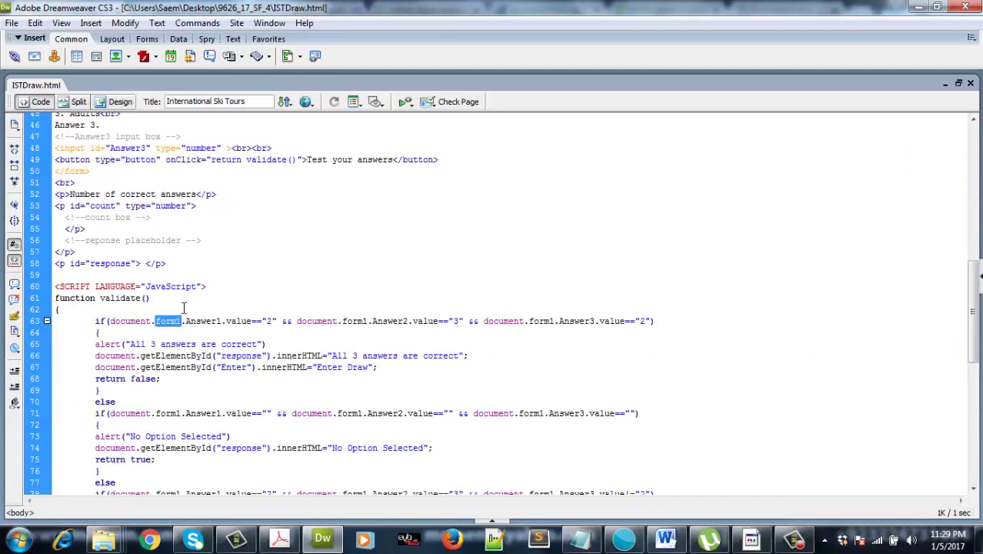
scroll(183, 308, up, 12)
scroll(183, 306, up, 3)
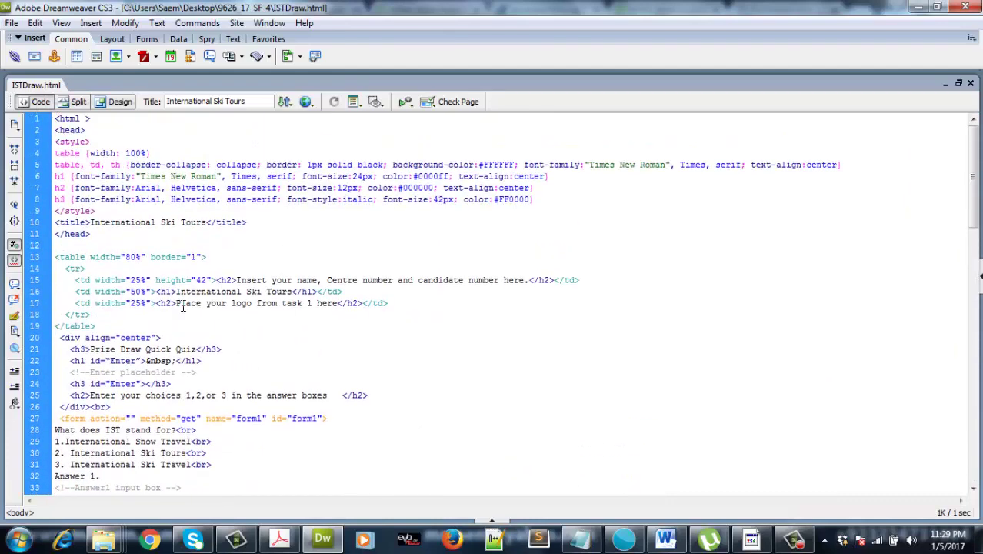
scroll(183, 311, down, 3)
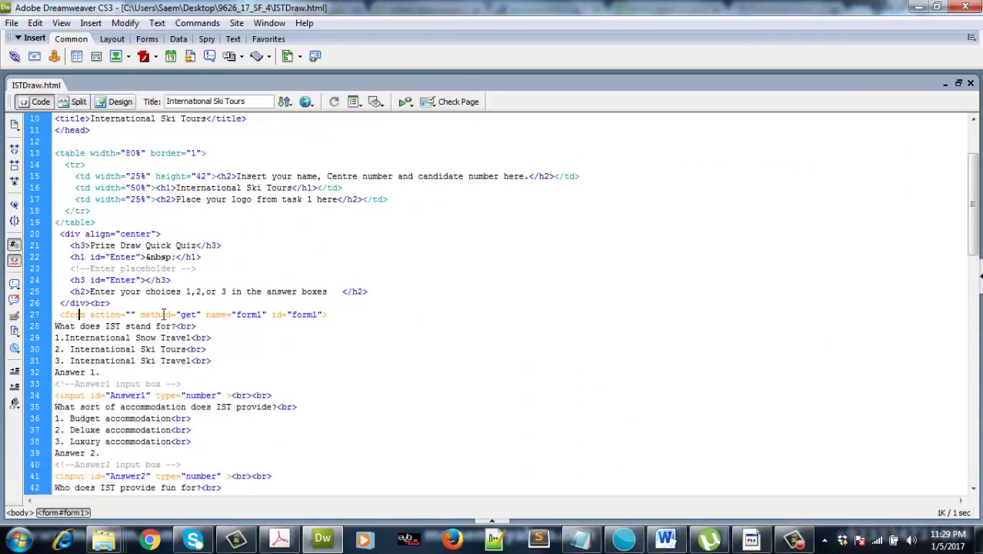
drag(267, 315, 209, 315)
scroll(220, 330, down, 2)
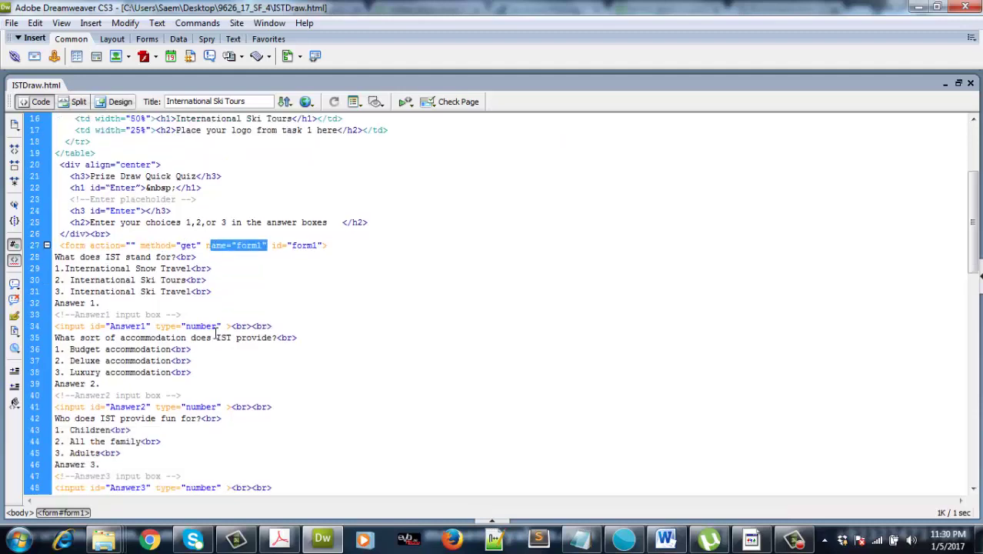
- Examine the extent of the quiz form in the code, from its opening tag to the closing </form> tag
drag(60, 245, 182, 223)
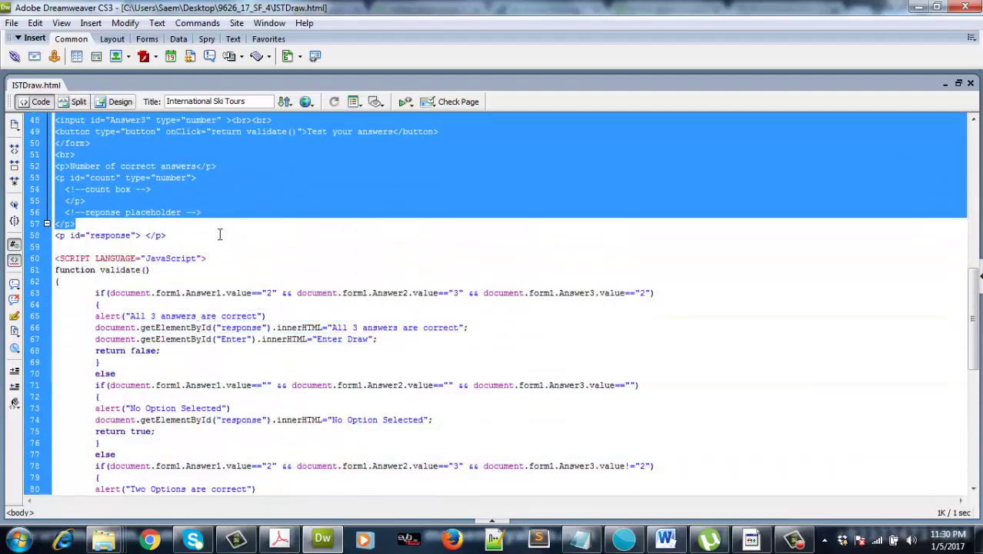
scroll(217, 240, up, 2)
click(177, 282)
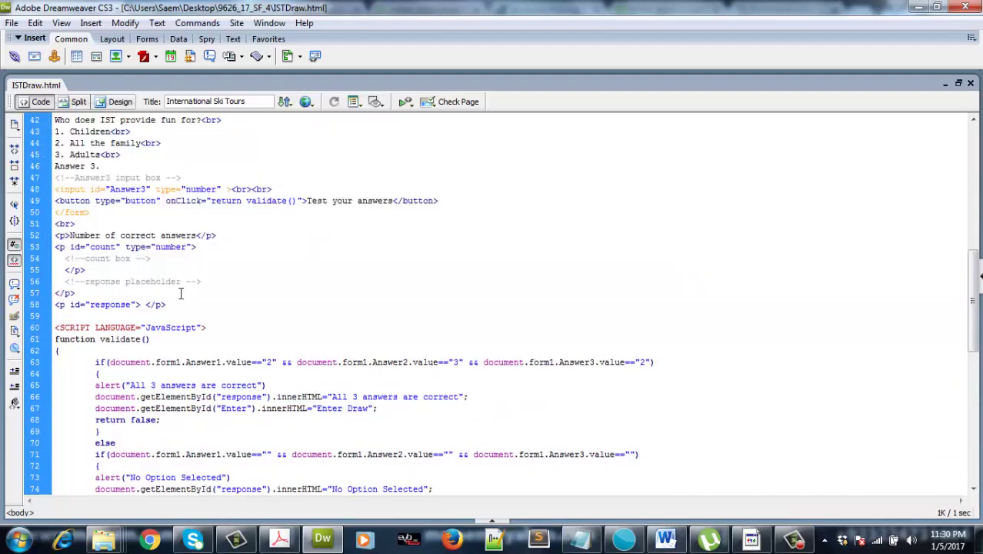
drag(94, 214, 56, 214)
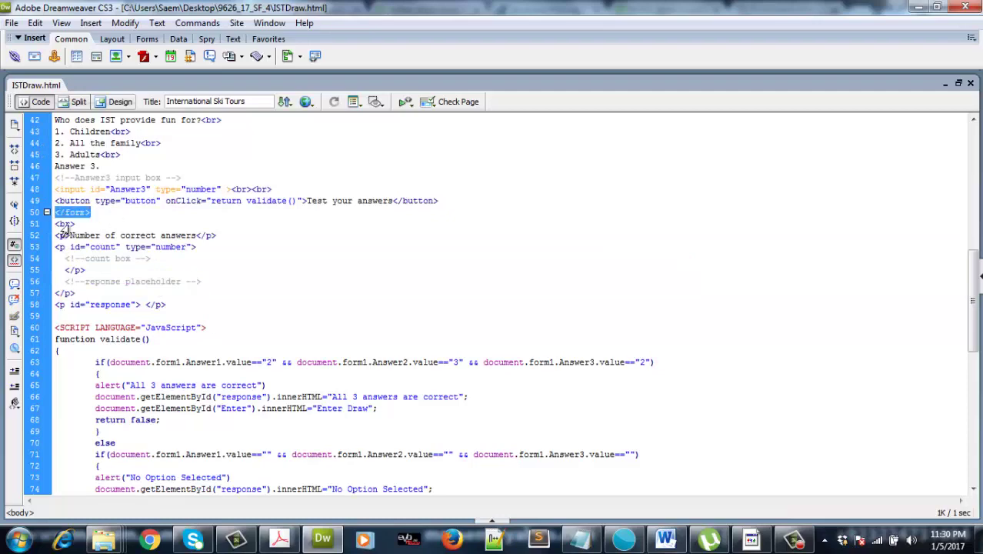
scroll(156, 252, up, 4)
scroll(156, 251, up, 3)
scroll(142, 168, down, 9)
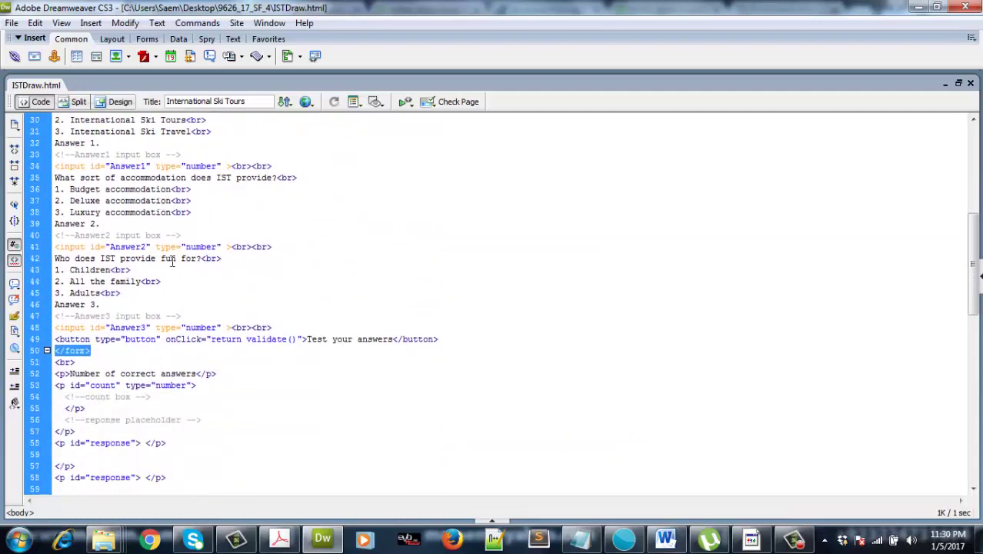
click(130, 292)
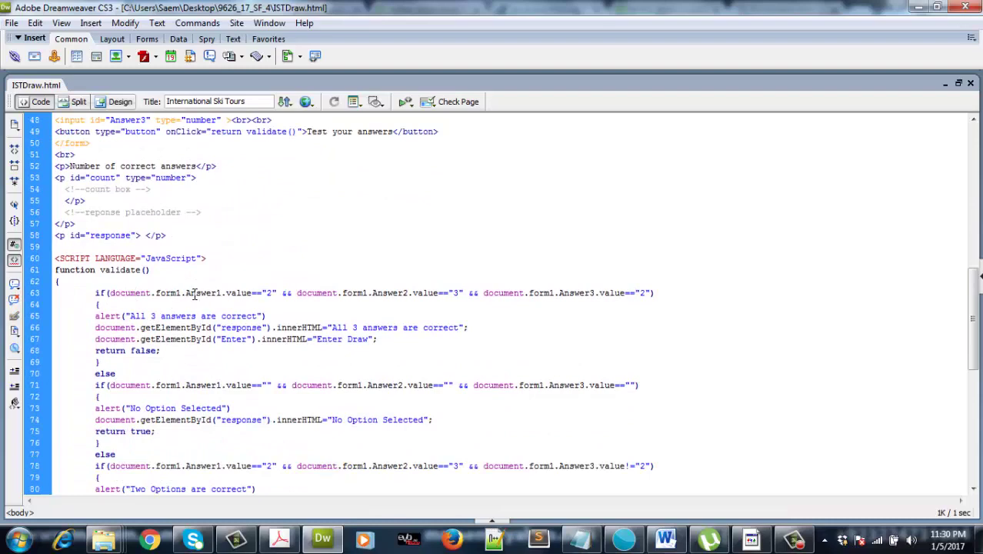
- Inspect the properties of the Answer 1 input box in the page design and return to the validate() code
click(117, 103)
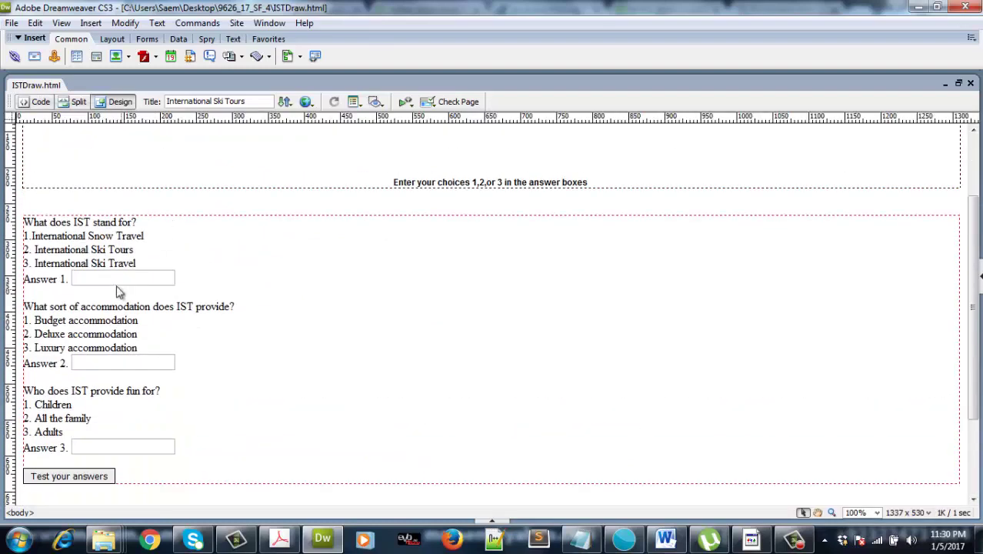
click(120, 280)
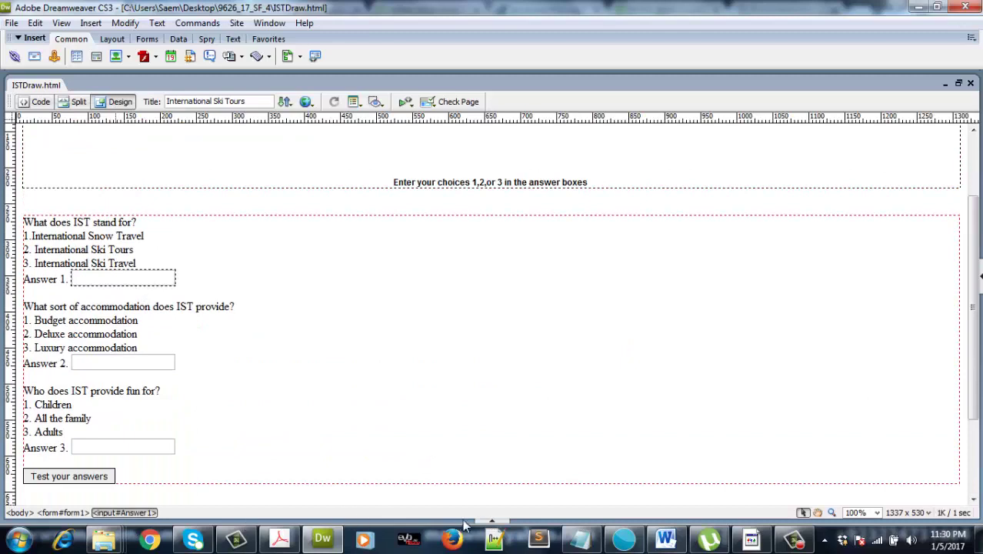
click(492, 522)
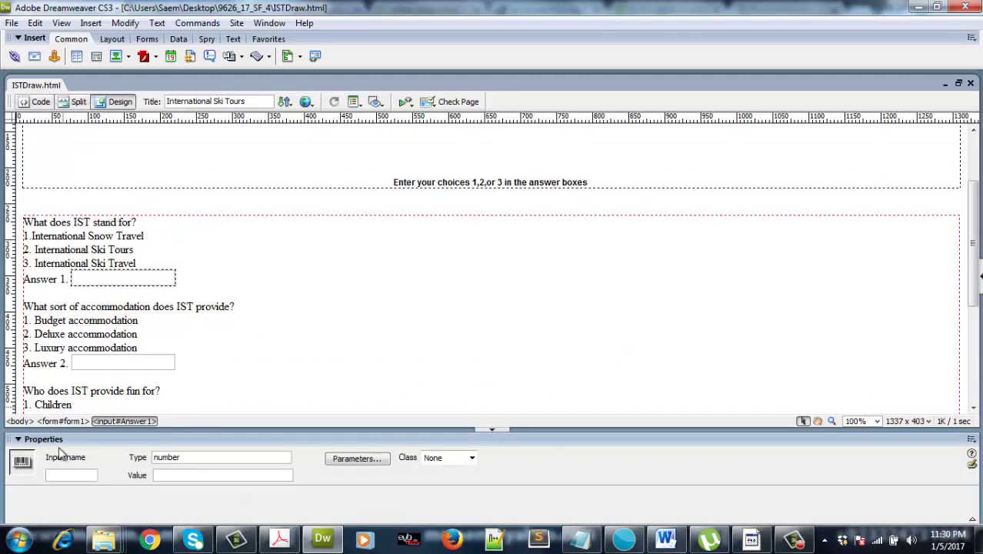
click(39, 102)
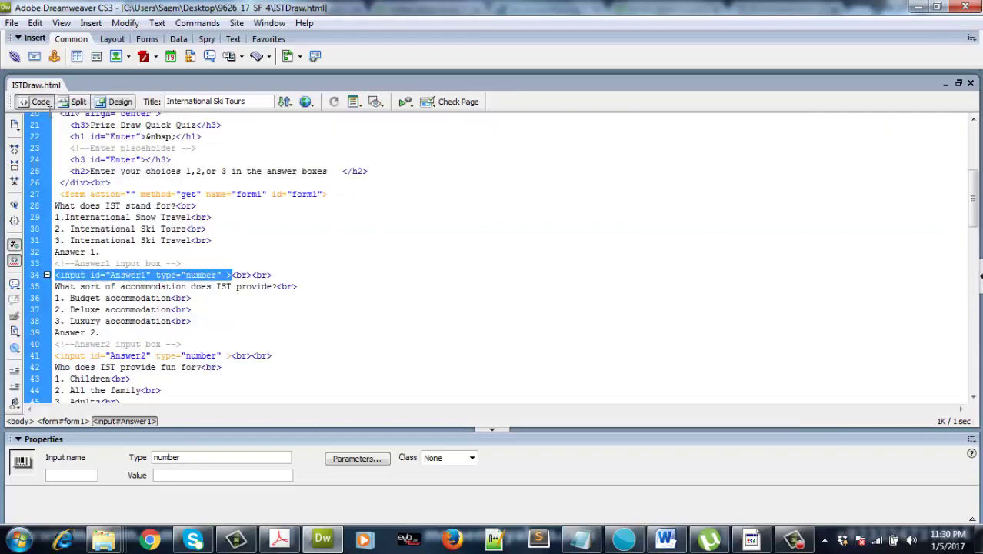
scroll(185, 284, down, 11)
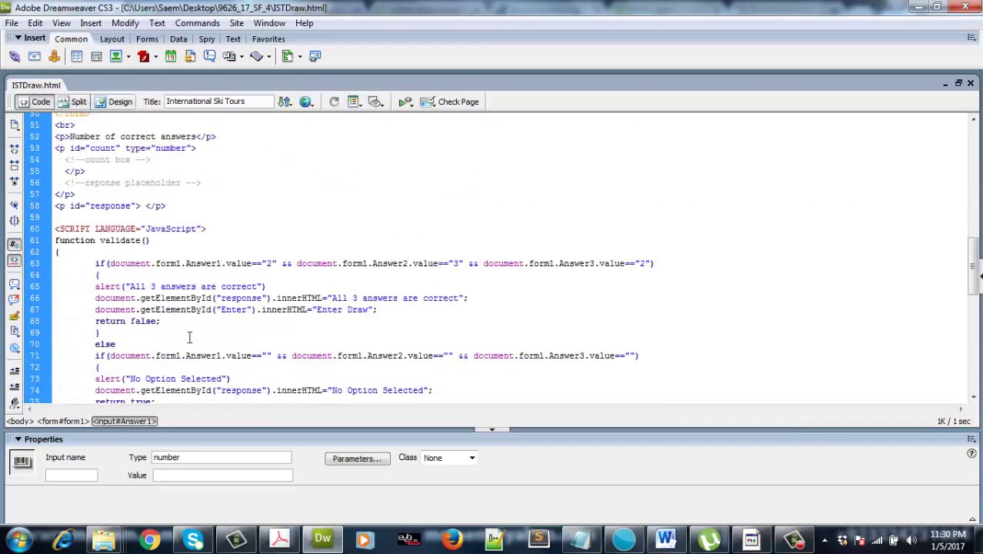
- Examine the first if condition of validate(), including its Answer1 and Answer2 comparisons and the && operator joining them
click(188, 228)
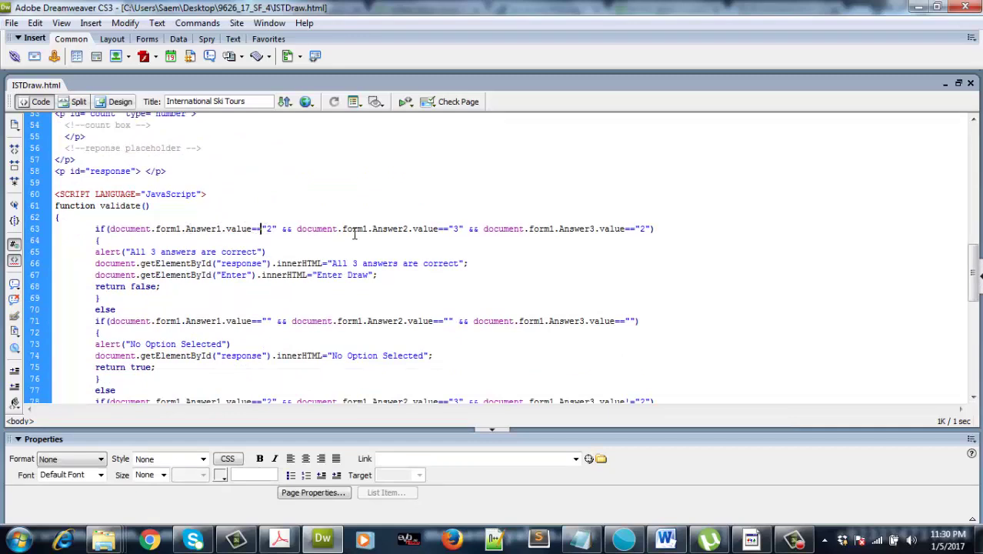
click(382, 228)
drag(655, 228, 96, 221)
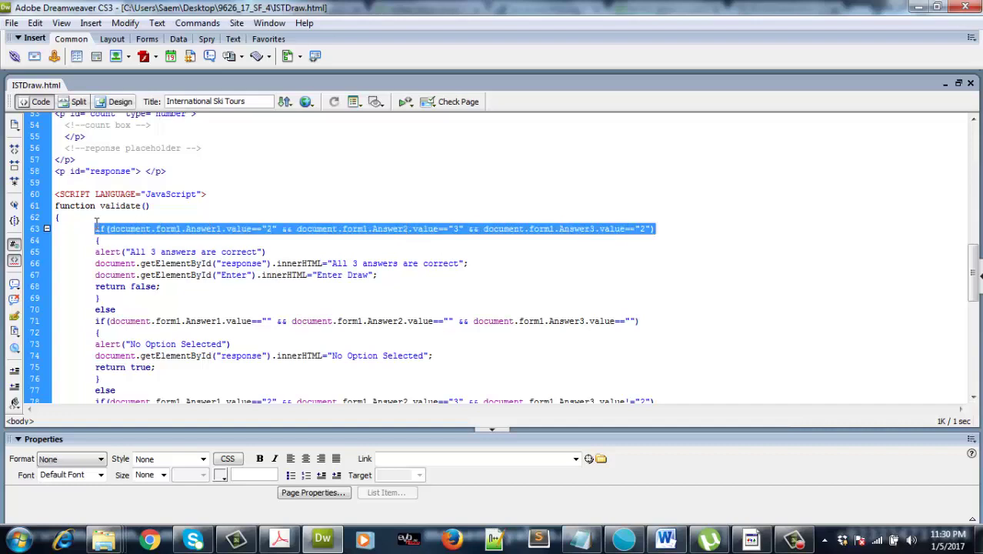
click(96, 221)
double_click(286, 228)
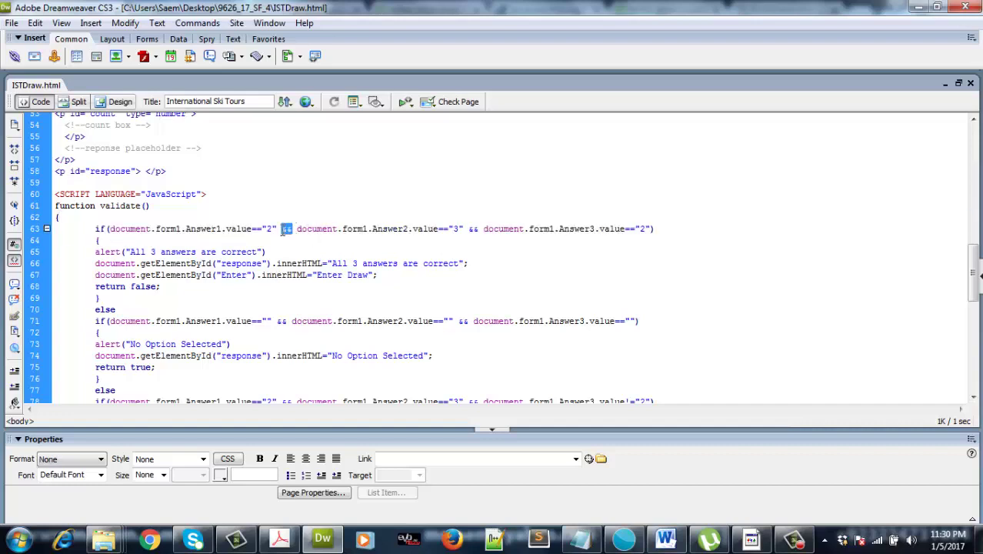
click(286, 231)
double_click(287, 231)
- Examine the alert and the response innerHTML line in the branch for all three correct answers
scroll(289, 234, down, 1)
click(130, 217)
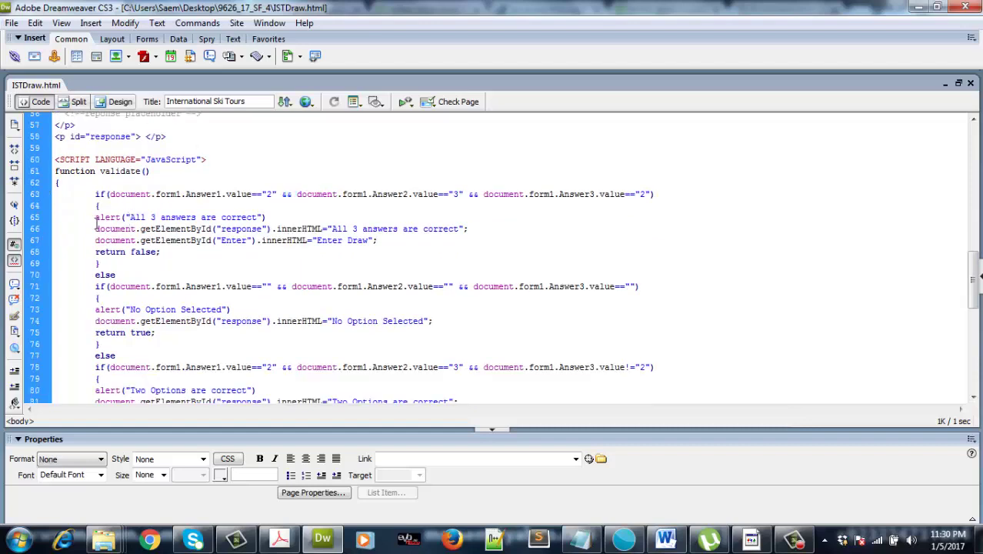
drag(289, 217, 100, 222)
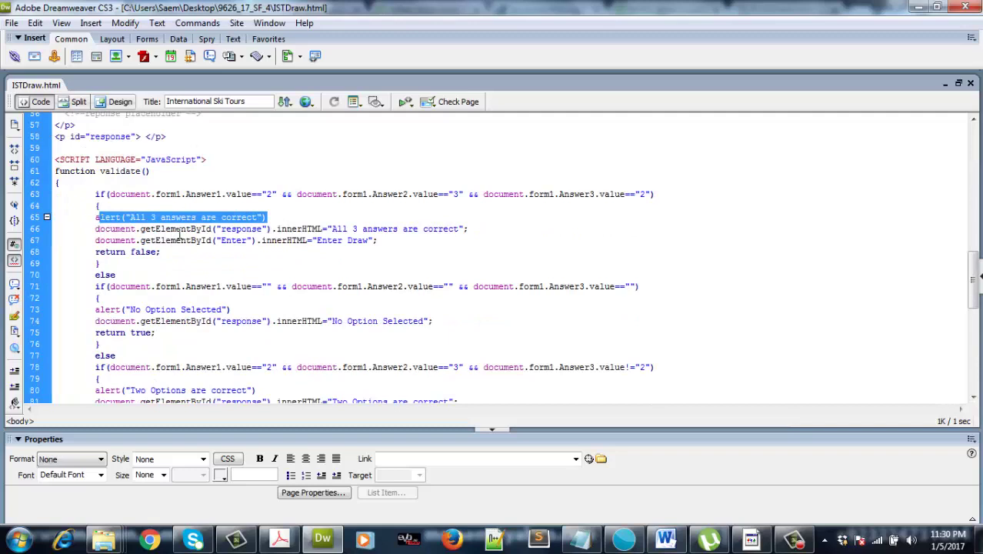
drag(263, 229, 225, 239)
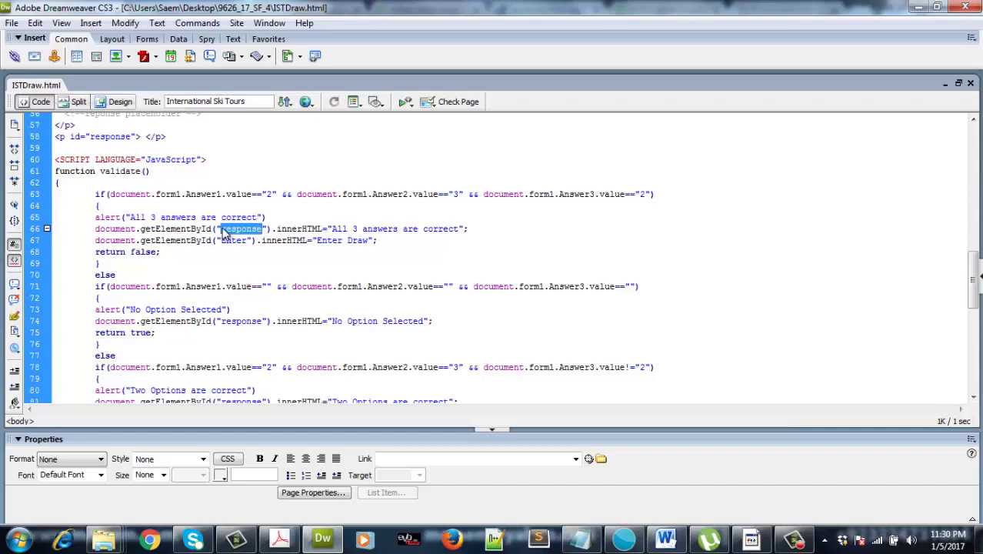
drag(333, 228, 462, 230)
click(462, 229)
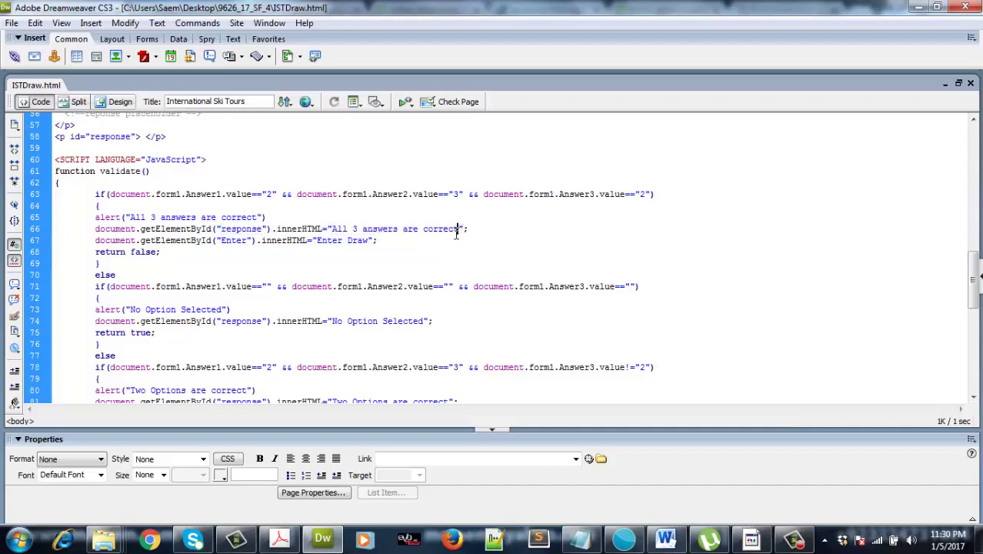
- Compare the "Enter Draw" innerHTML line in validate() with the h1 Enter placeholder below the Prize Draw Quick Quiz heading
click(95, 242)
click(100, 250)
click(140, 241)
scroll(231, 250, up, 18)
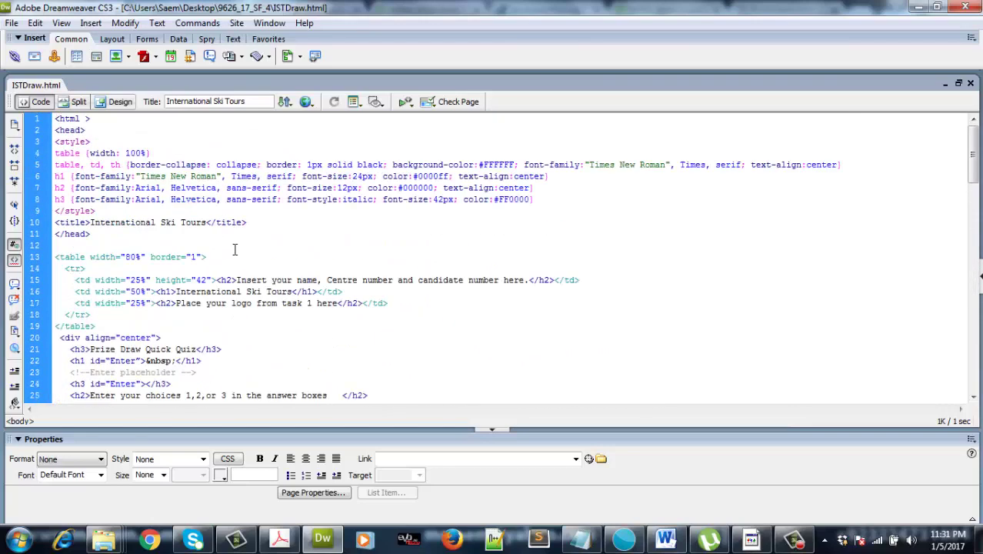
scroll(235, 249, down, 1)
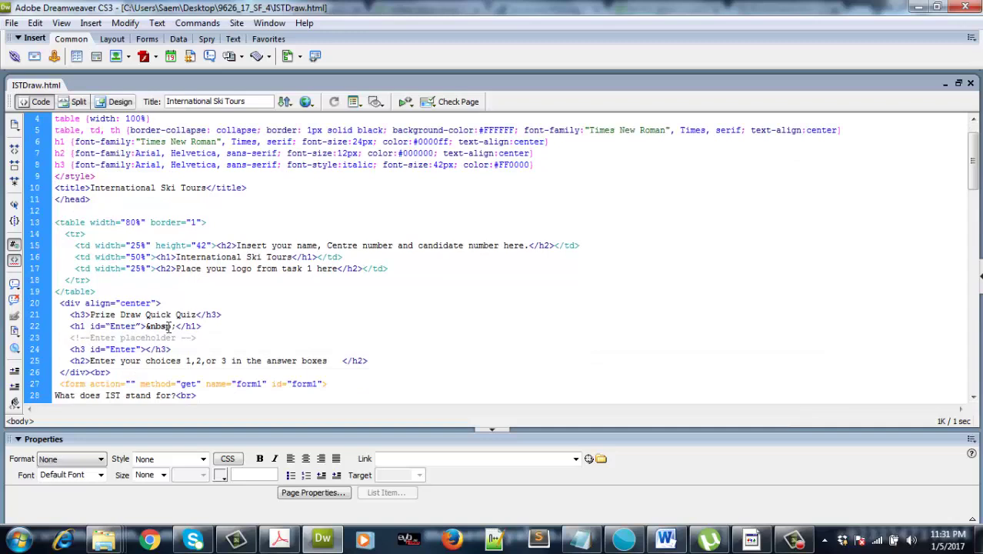
click(131, 339)
click(160, 315)
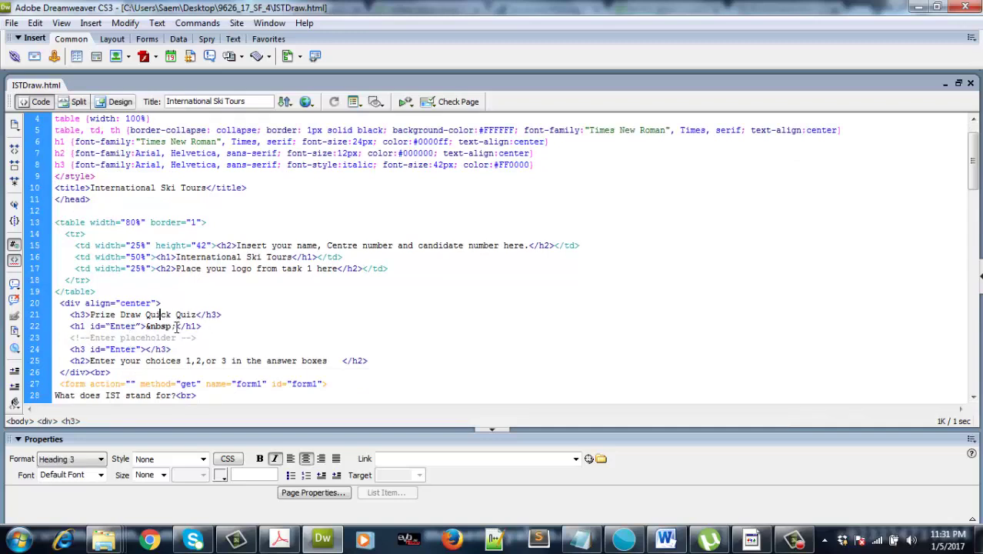
drag(61, 326, 116, 328)
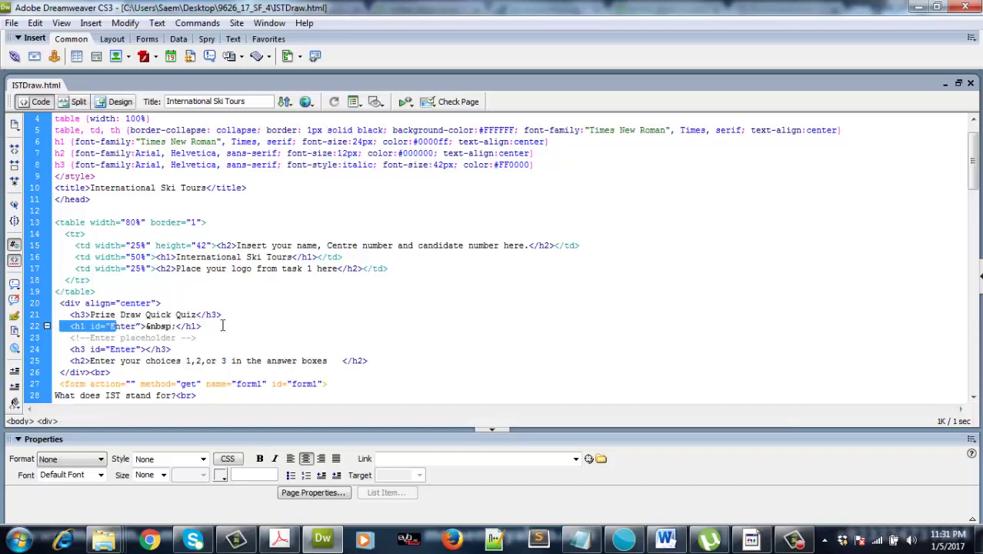
drag(222, 326, 80, 326)
scroll(233, 352, down, 14)
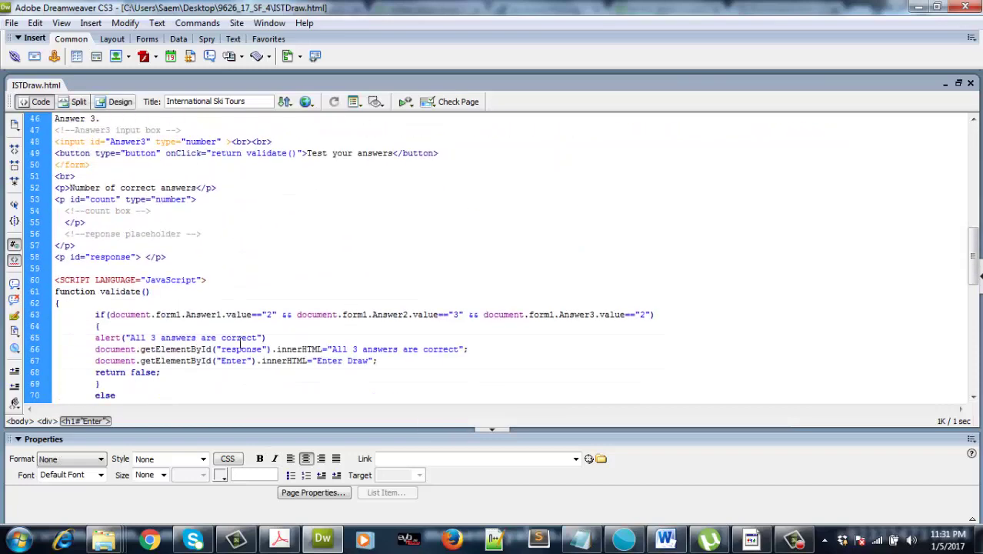
scroll(240, 344, down, 2)
click(291, 291)
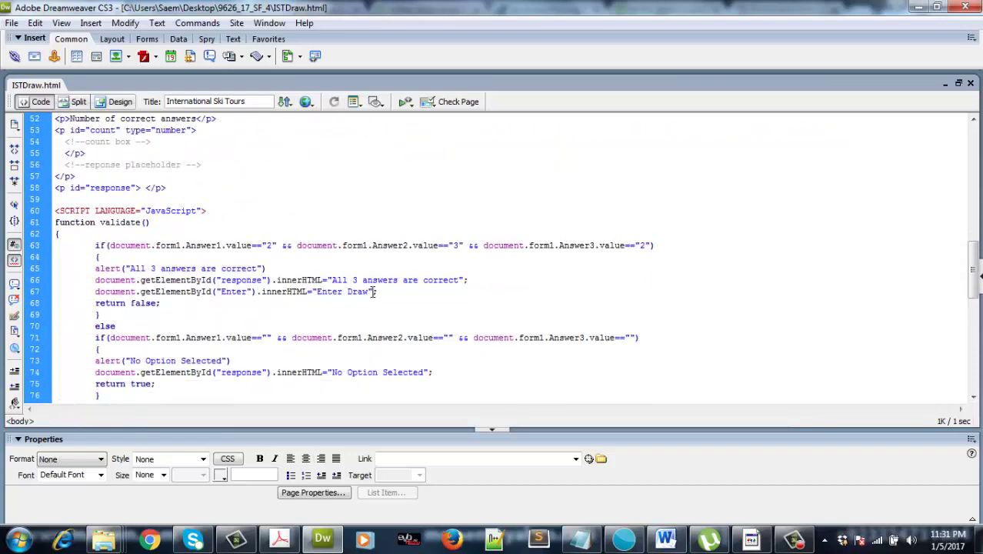
- Review the "Enter Draw" text, the empty-answer condition with its "No Option Selected" alert, and the remaining branches of validate()
drag(374, 291, 317, 292)
scroll(149, 251, down, 3)
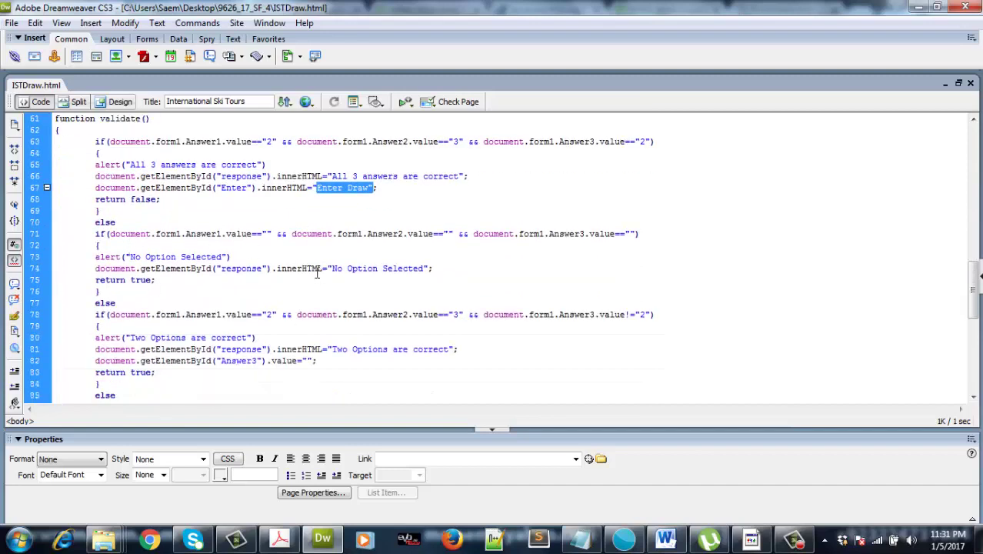
drag(225, 234, 620, 237)
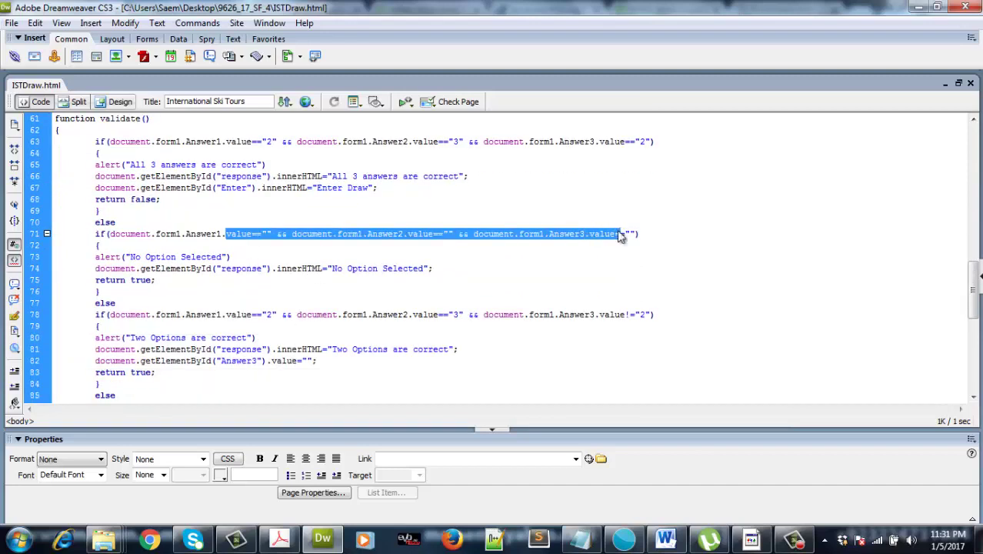
click(196, 257)
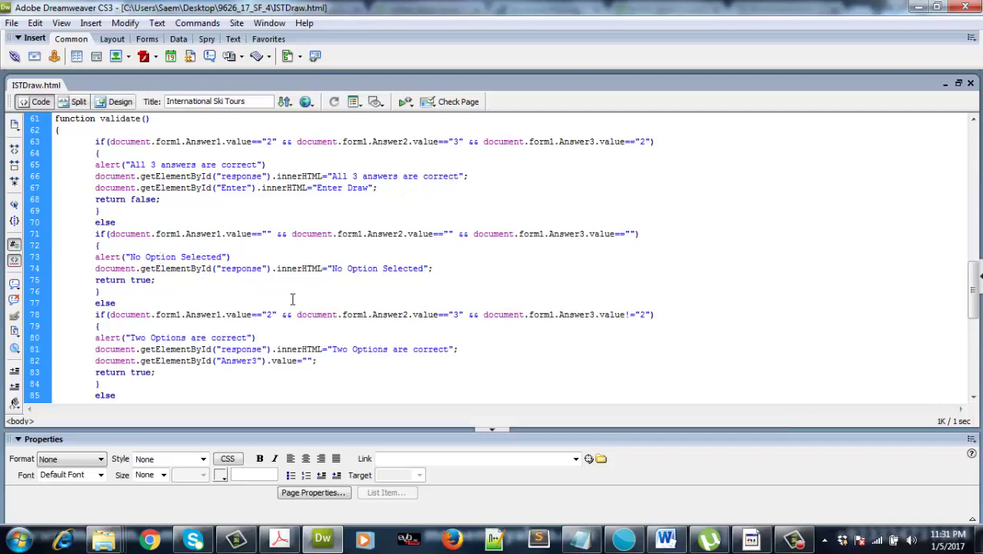
scroll(294, 304, down, 11)
scroll(298, 309, up, 12)
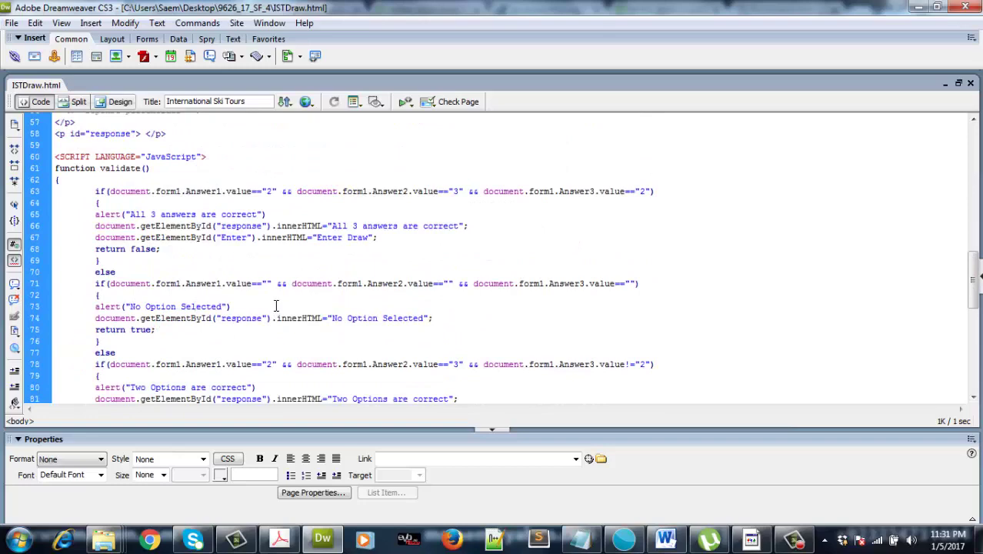
scroll(275, 306, down, 12)
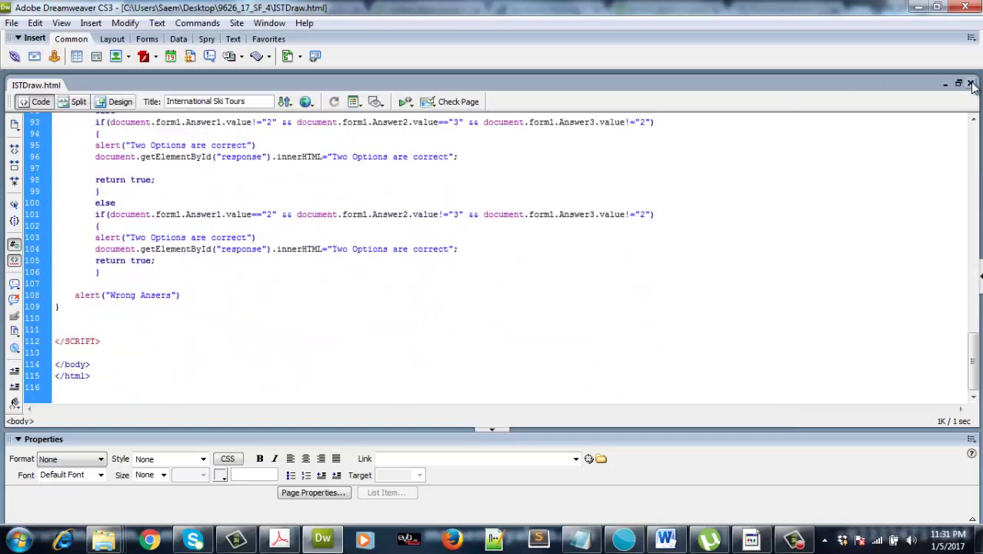
- Close the ISTDraw.html document, minimize Dreamweaver and close the 9626_17_SF_4 folder window
click(971, 84)
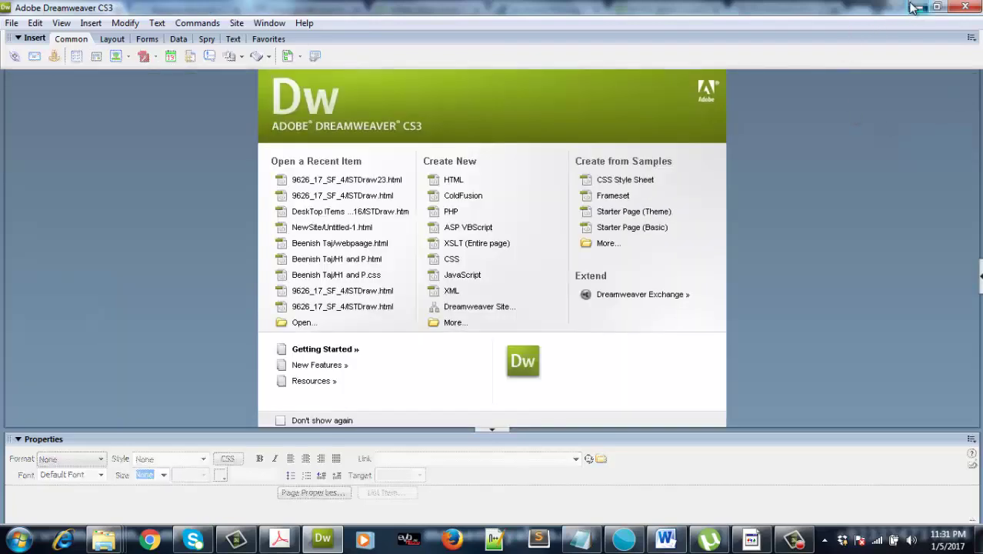
click(913, 7)
click(916, 7)
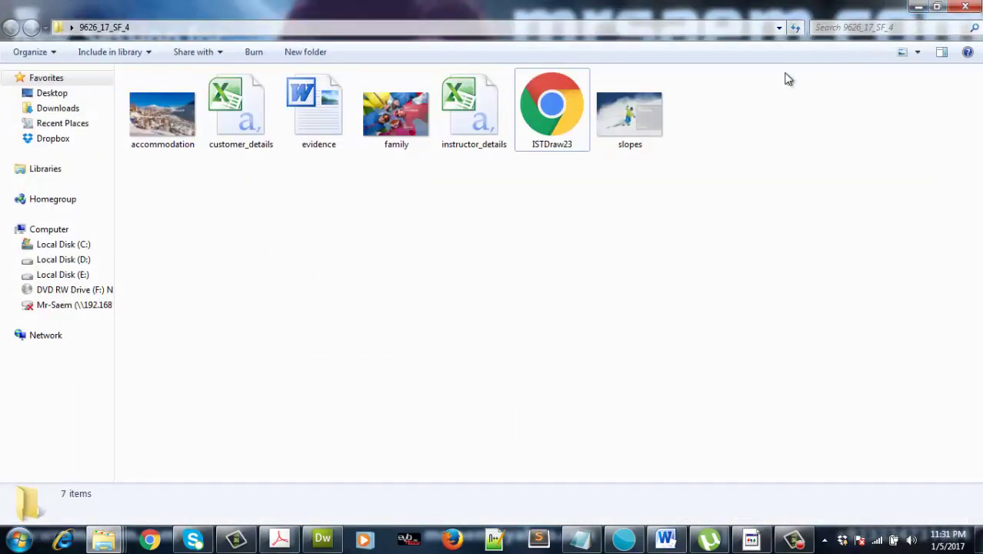
click(974, 10)
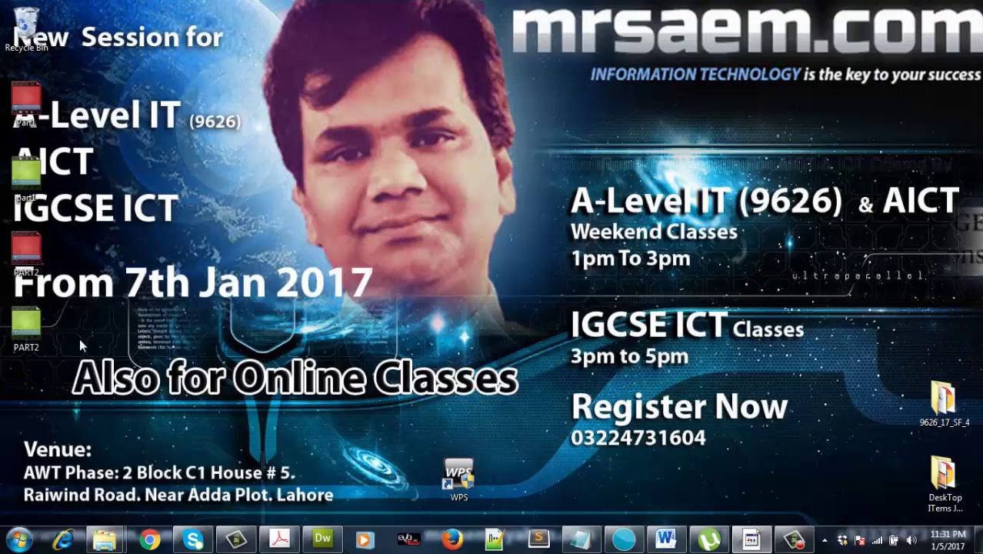
- Open the ISTDraw page from the DeskTop ITems Jan 2016 desktop folder with Adobe Dreamweaver CS3
double_click(944, 477)
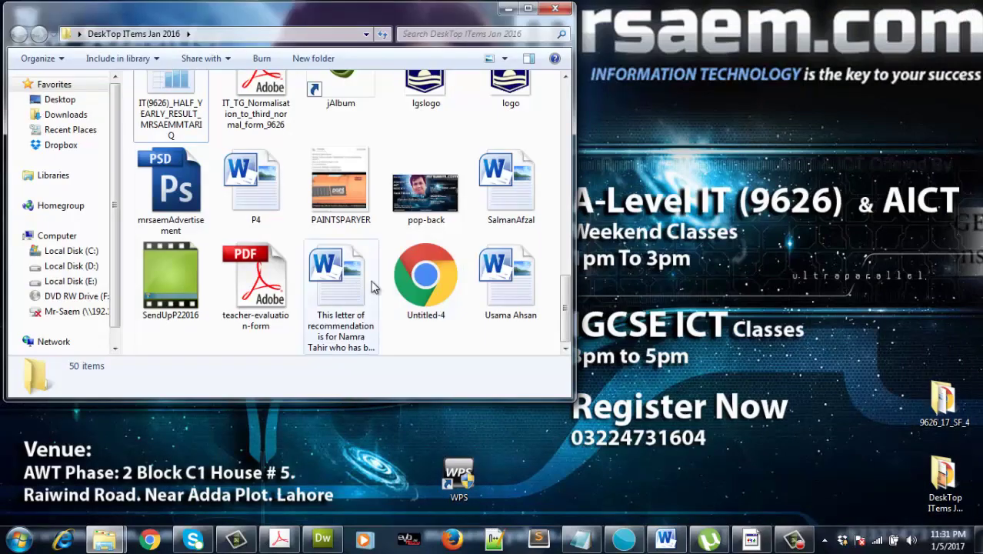
drag(570, 304, 566, 231)
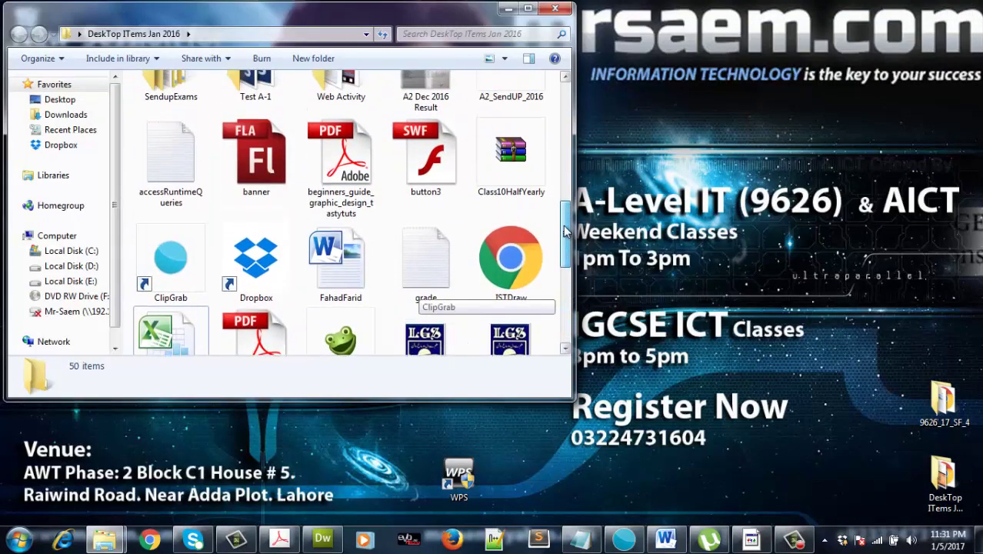
right_click(523, 263)
mouse_move(578, 282)
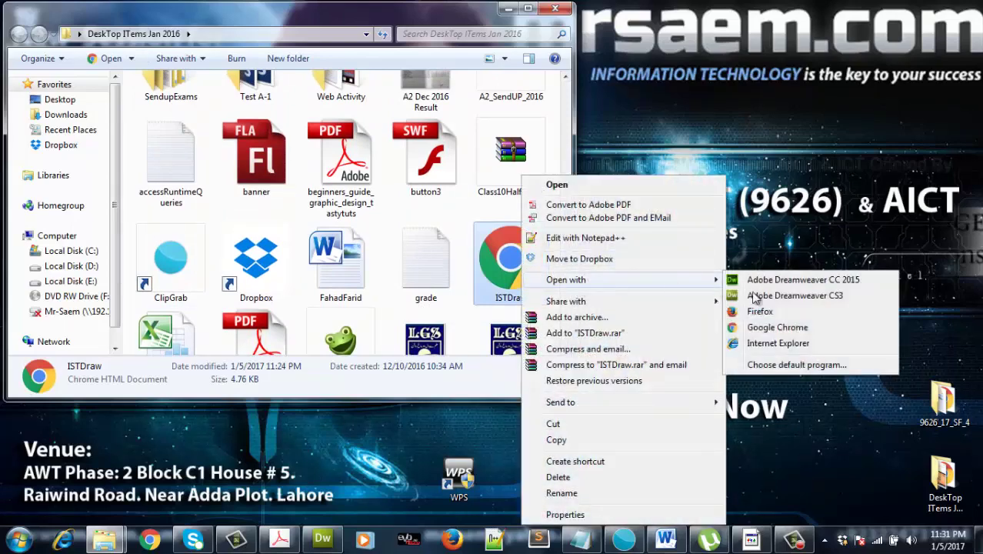
click(793, 296)
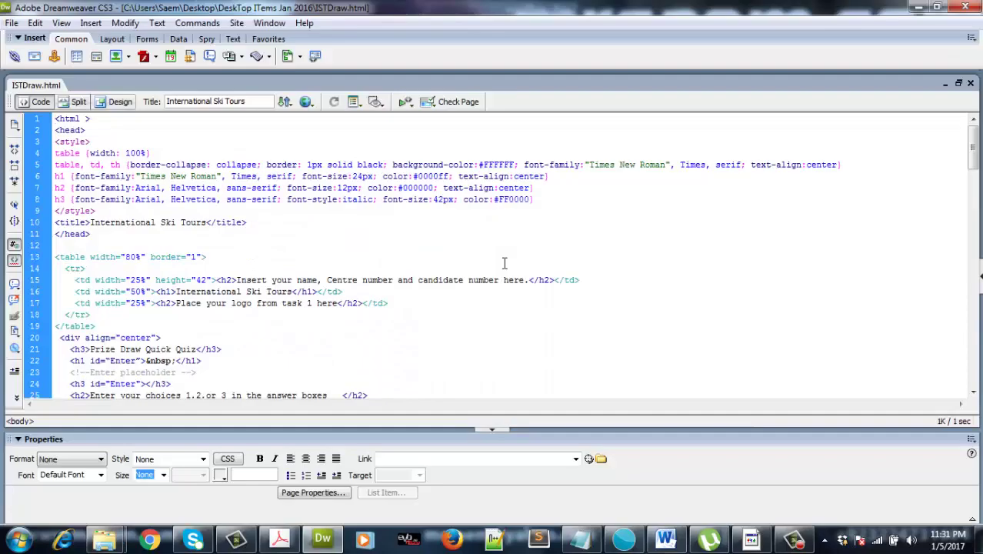
- Collapse the Properties panel and review the all-correct and "No Option Selected" branches of this version's validate()
scroll(283, 304, down, 20)
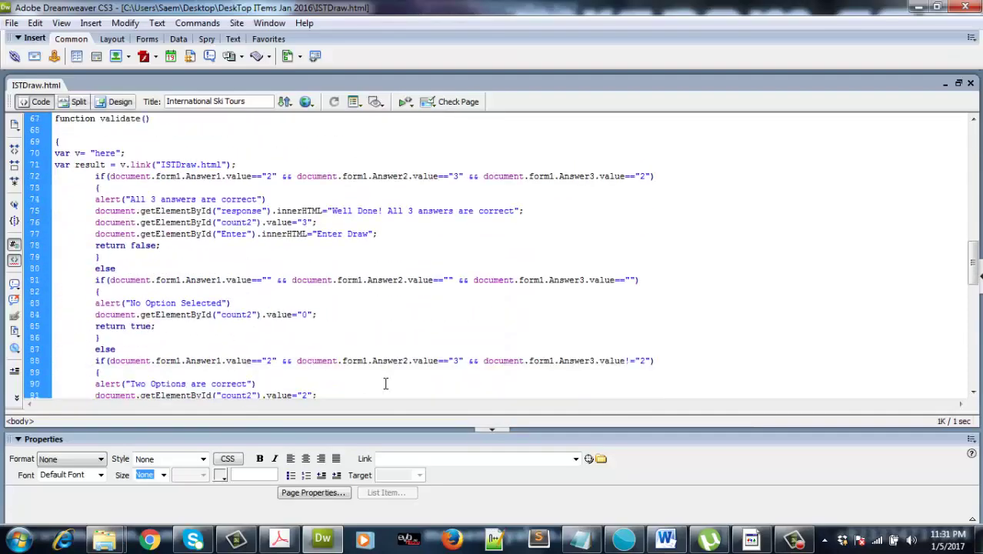
scroll(390, 383, down, 11)
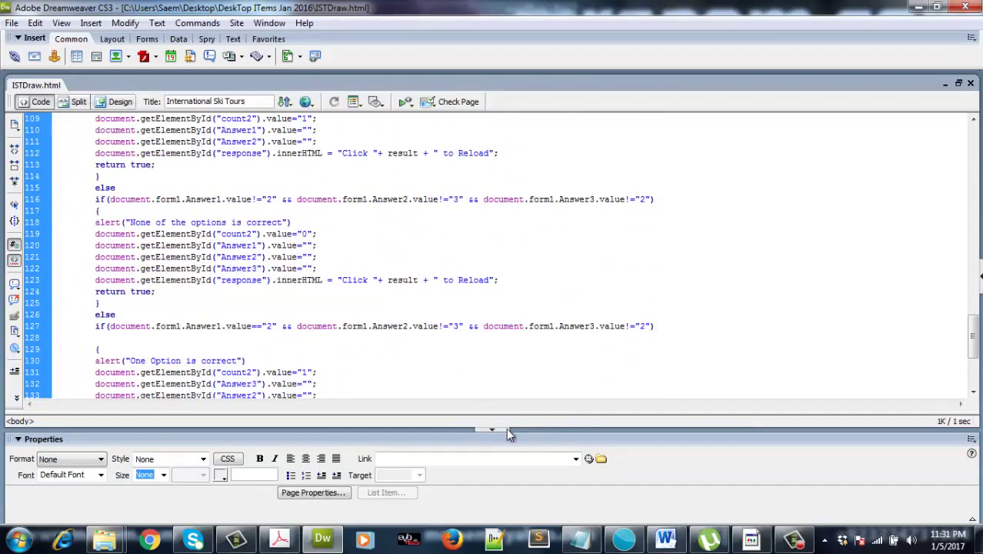
click(500, 429)
scroll(499, 428, up, 14)
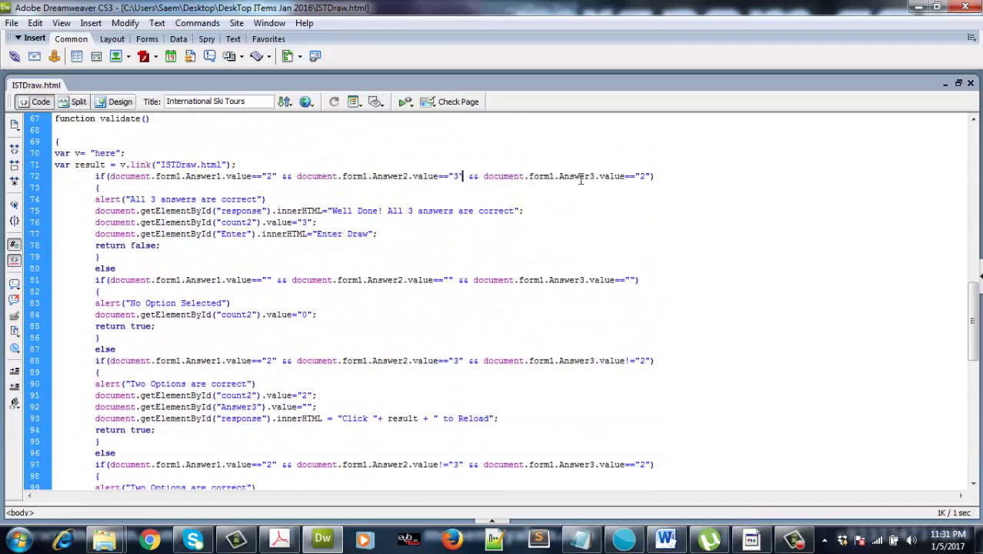
scroll(240, 261, down, 2)
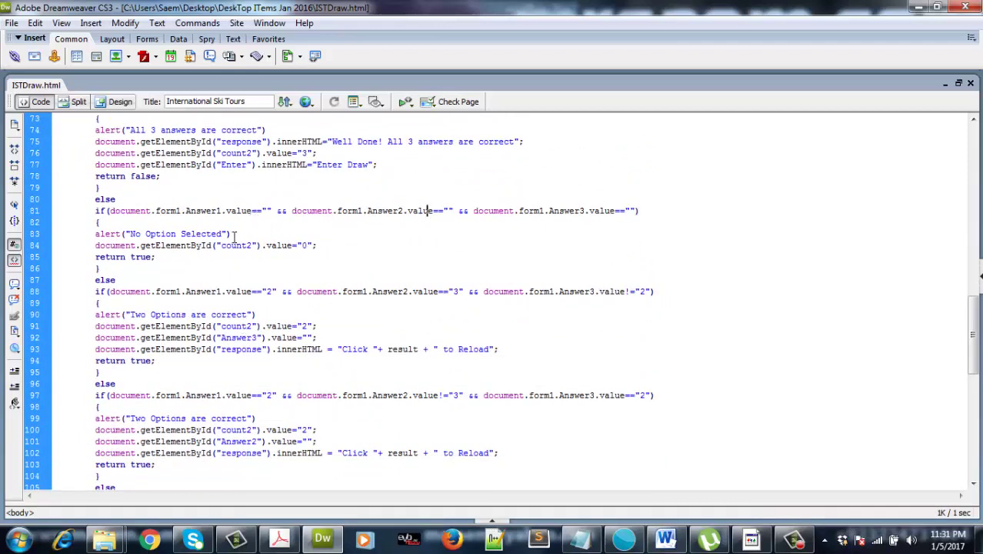
scroll(261, 270, down, 2)
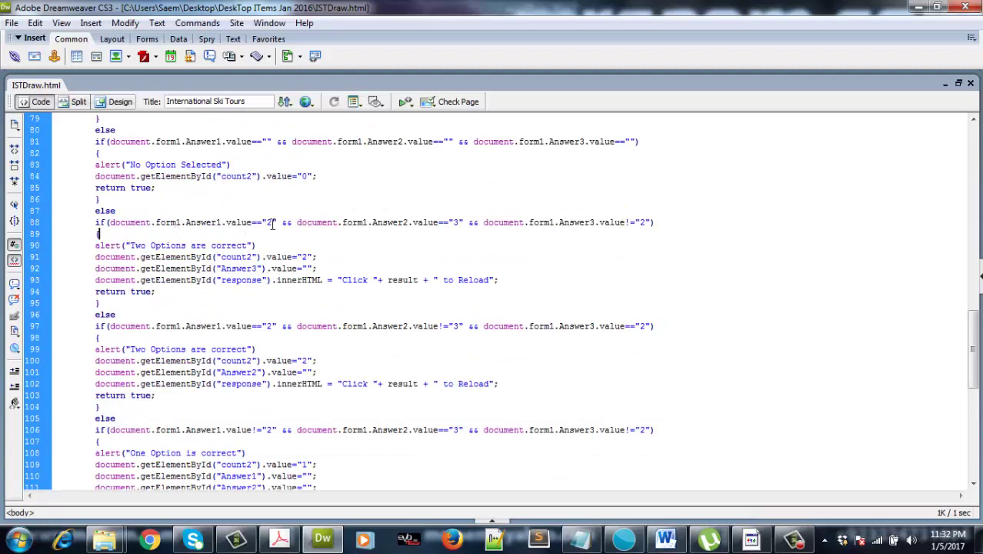
- Examine the Answer1 and Answer2 comparisons and the "Two Options are correct" alert in the branch where only Answer3 is wrong
double_click(270, 222)
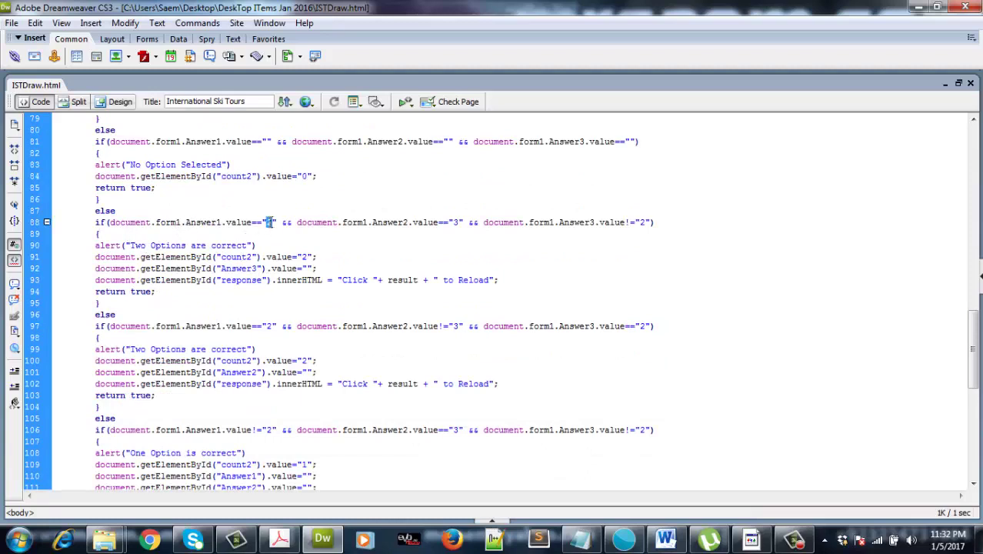
click(462, 223)
scroll(109, 282, down, 1)
drag(129, 210, 178, 210)
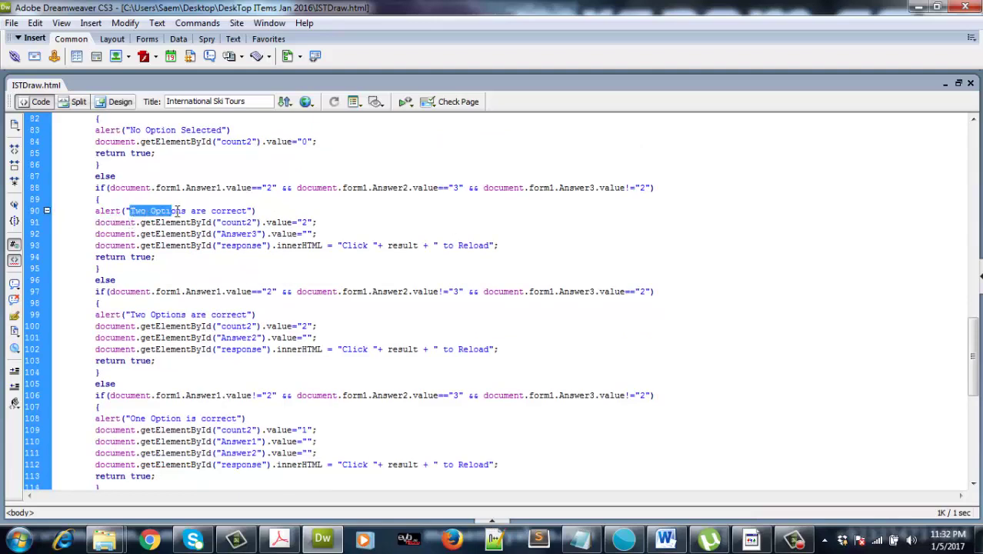
click(249, 235)
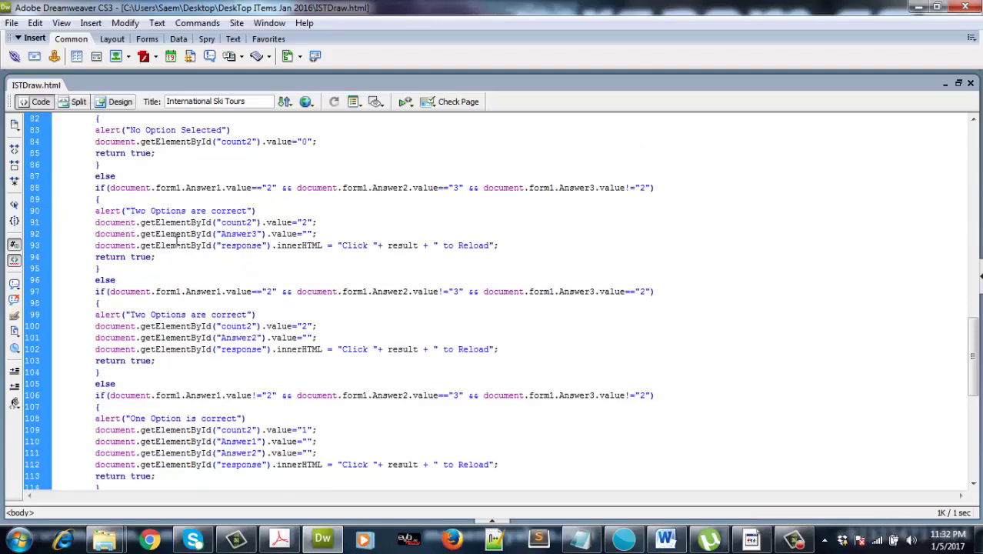
- Match the count2 id in the branch with the text box below Number of correct answers, in the design and in the code
drag(257, 222, 222, 223)
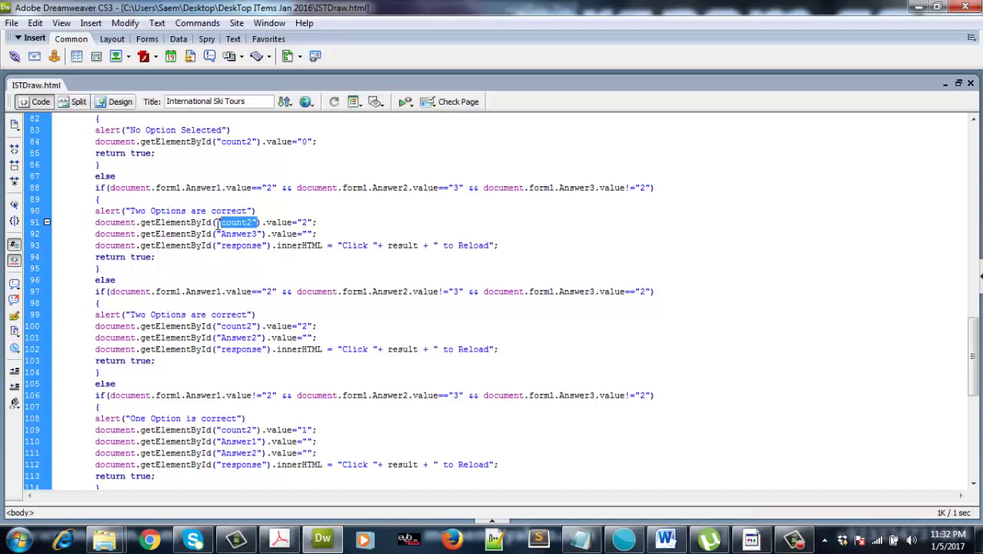
click(116, 101)
scroll(208, 369, down, 2)
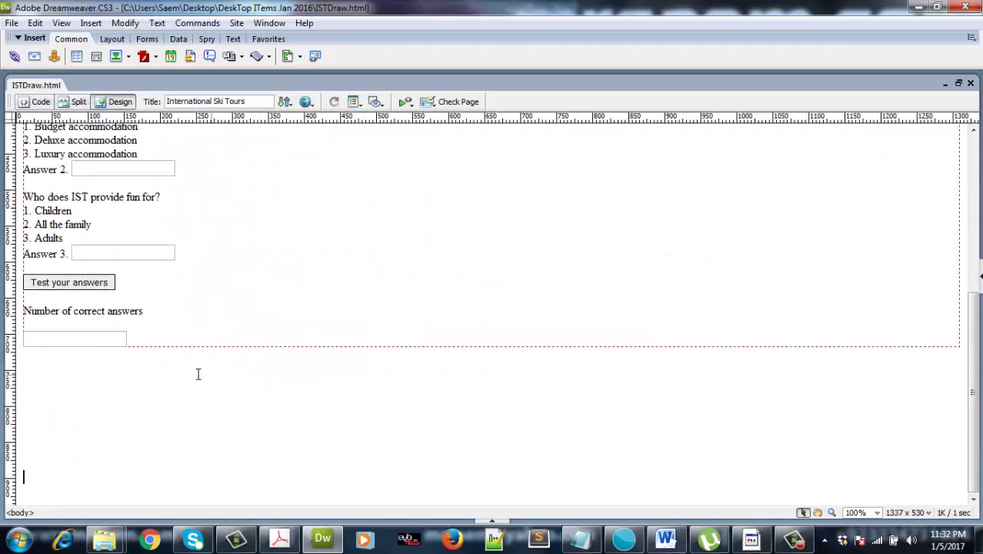
click(94, 338)
click(37, 101)
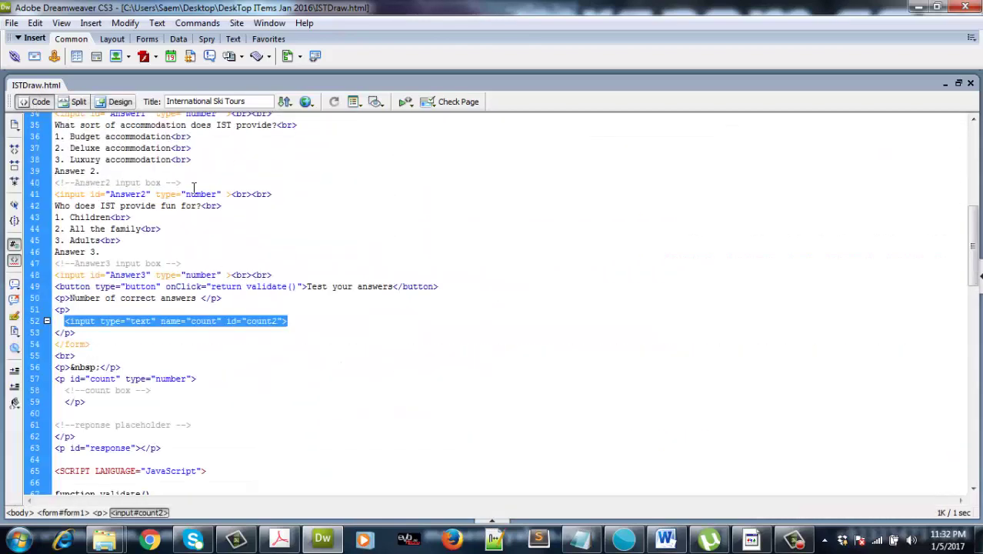
- Return to the first "Two Options are correct" branch of validate() and examine the line assigning "2" to count2
scroll(263, 331, down, 11)
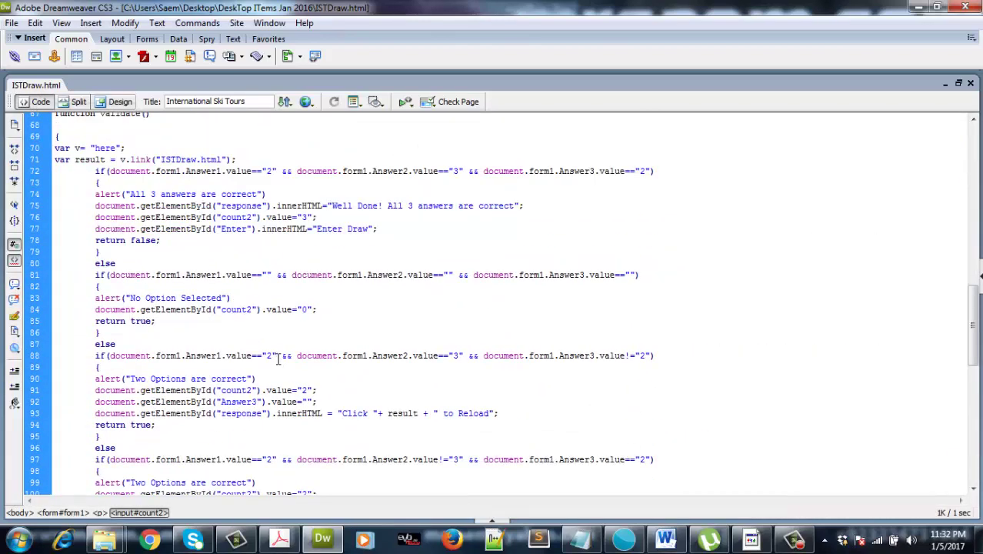
scroll(282, 355, down, 2)
click(289, 332)
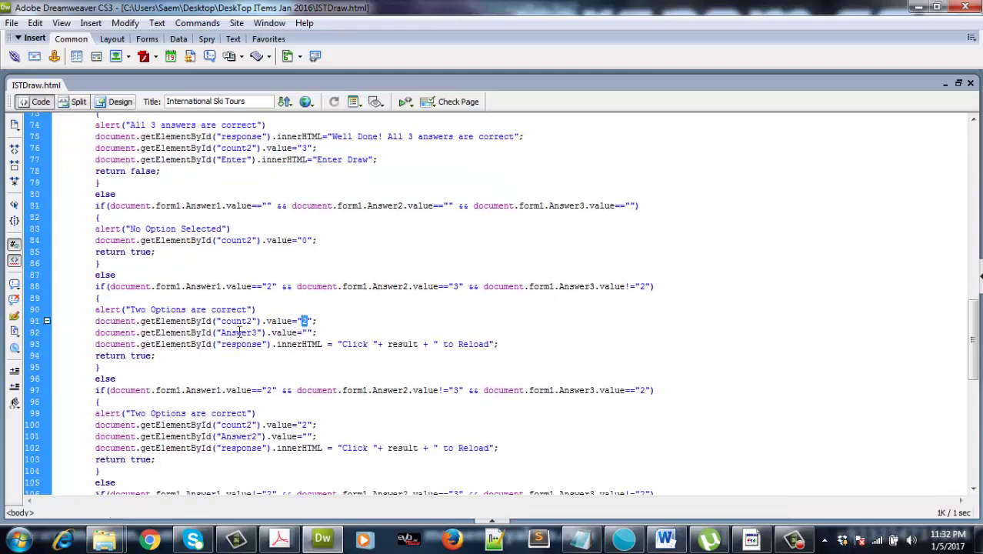
- Compare the Answer3 != "2" condition with the line in the same branch that clears the Answer3 value
click(229, 333)
scroll(305, 322, down, 1)
click(639, 251)
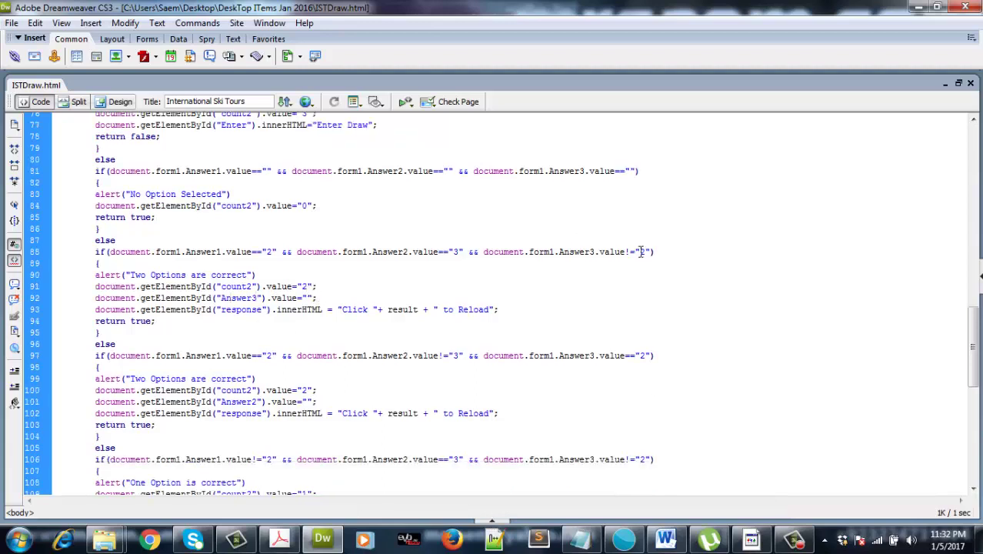
click(306, 298)
click(269, 298)
drag(312, 298, 100, 299)
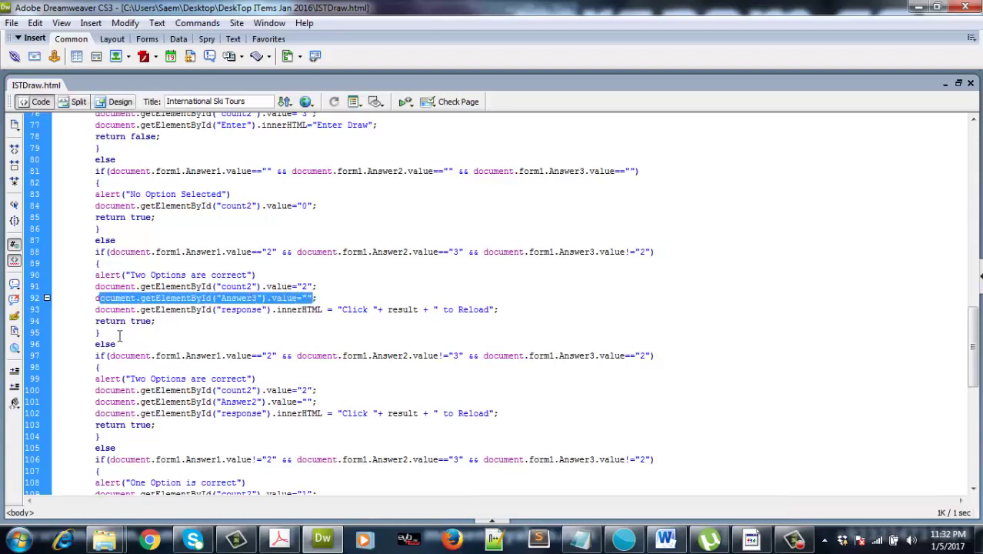
- Examine the response innerHTML line that joins "Click ", the result variable and " to Reload"
click(212, 311)
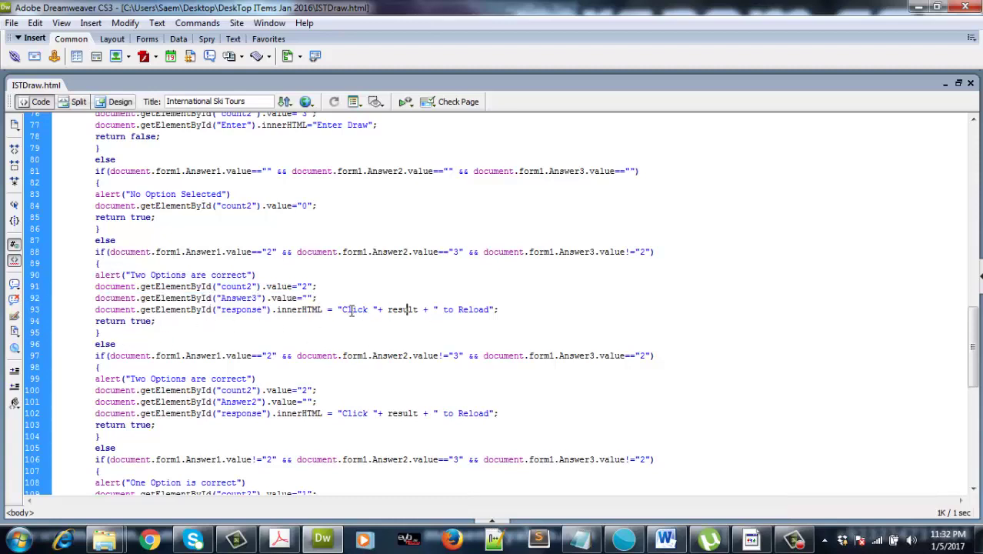
drag(400, 310, 393, 308)
click(391, 307)
- Preview the page in the browser, test the quiz with answers 2, 1 and 1, and dismiss the alert
key(F12)
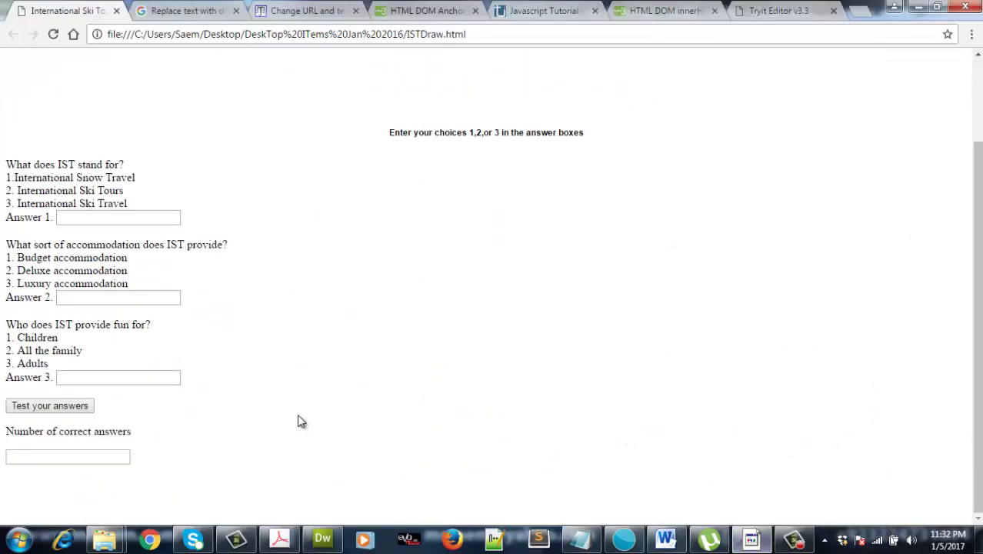
click(86, 217)
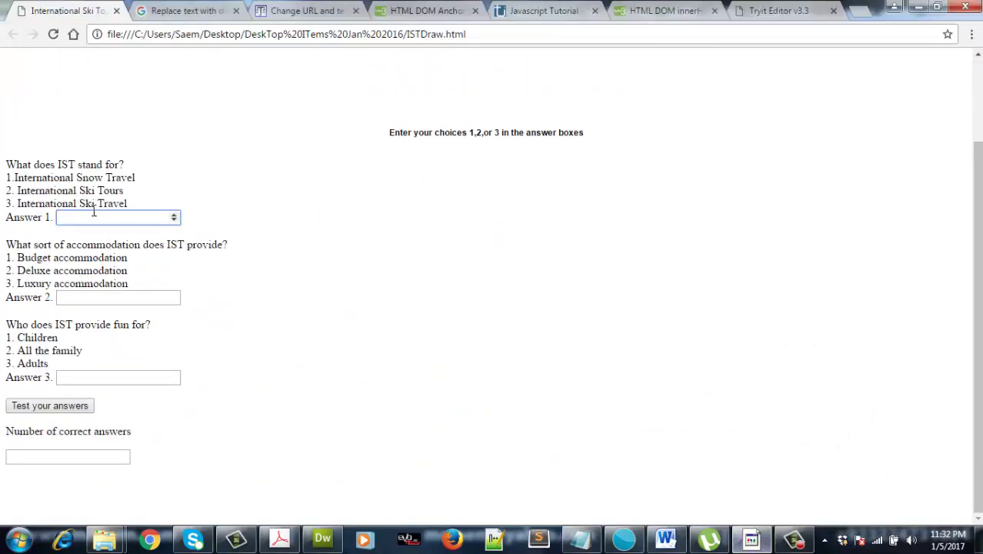
text(2)
click(84, 297)
text(1)
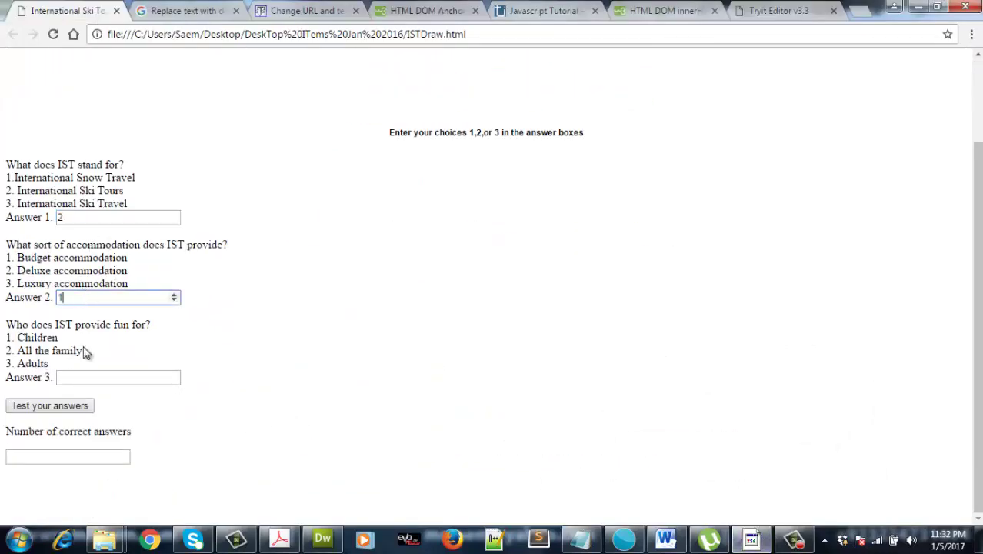
click(84, 375)
text(1)
click(81, 406)
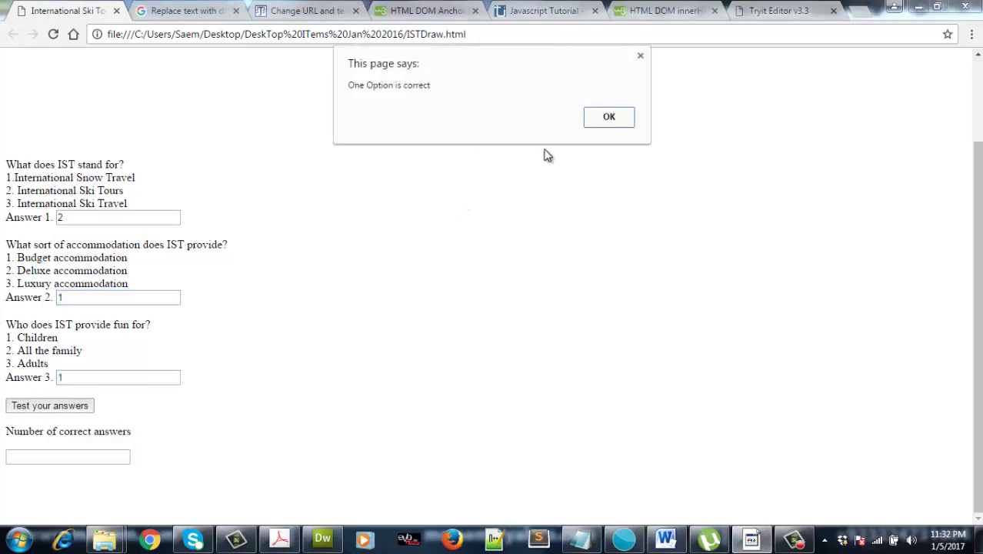
click(601, 118)
scroll(323, 339, down, 1)
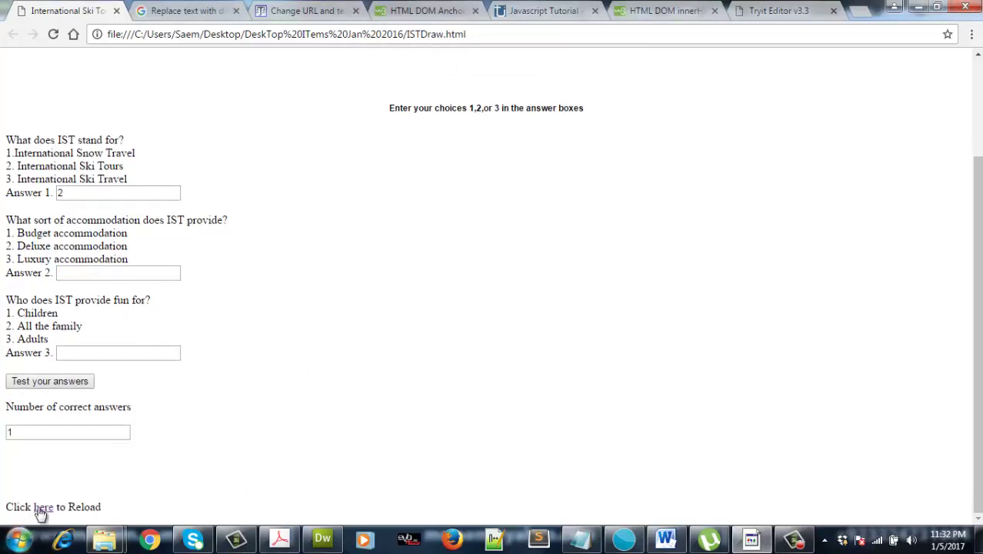
- Switch back to Dreamweaver and examine the v and result variable declarations at the start of validate()
click(323, 539)
scroll(298, 350, up, 7)
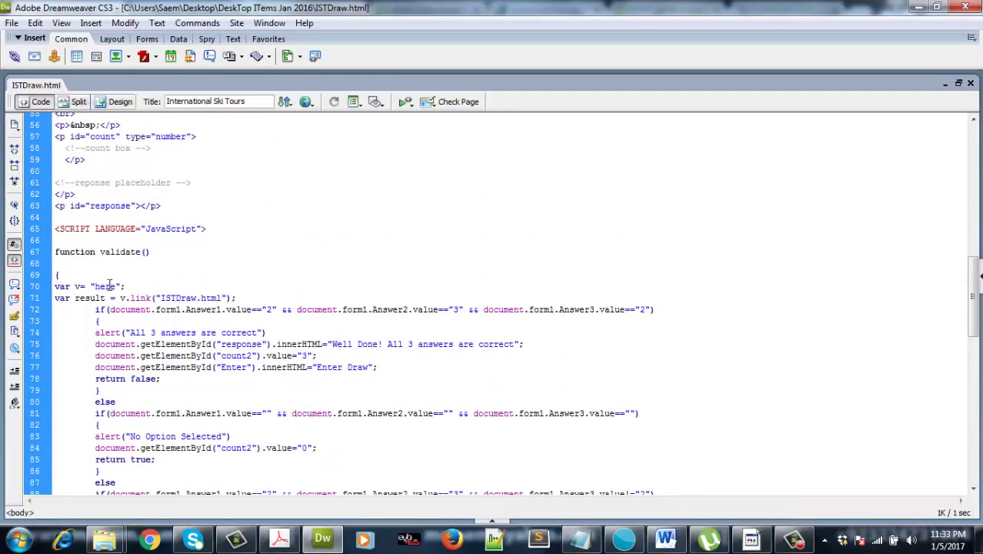
double_click(63, 298)
scroll(183, 297, down, 1)
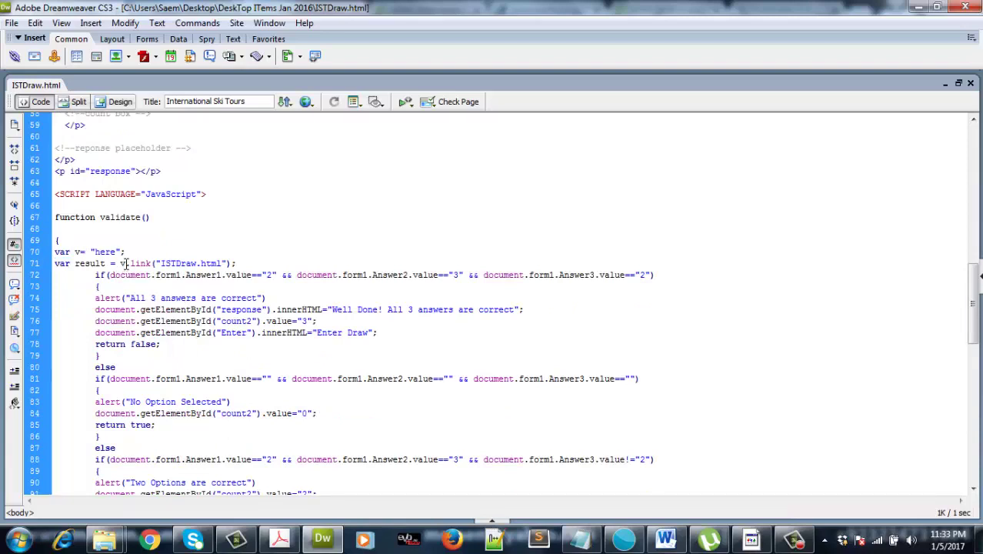
- Trace how the result variable applies link("ISTDraw.html") to the "here" text stored in v
double_click(122, 264)
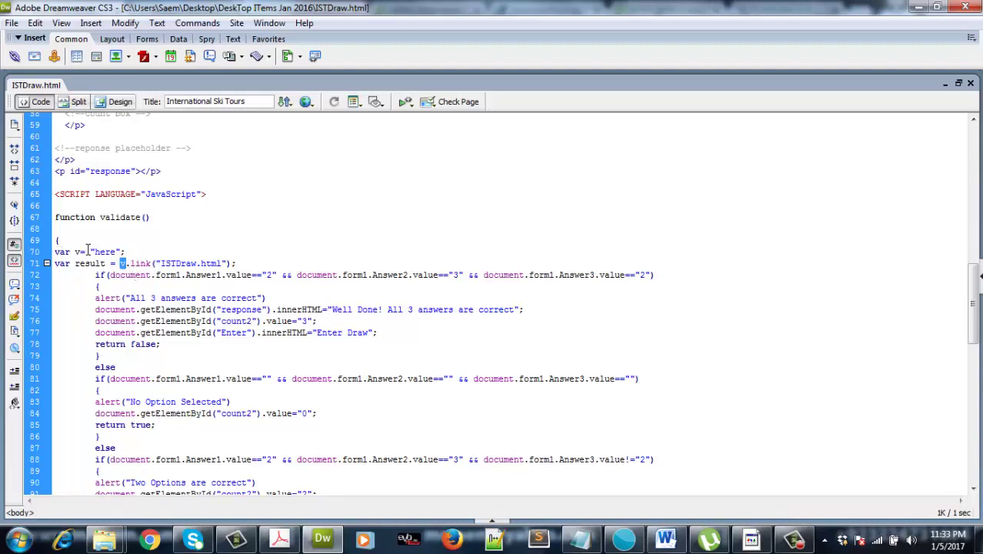
click(88, 250)
drag(127, 252, 55, 252)
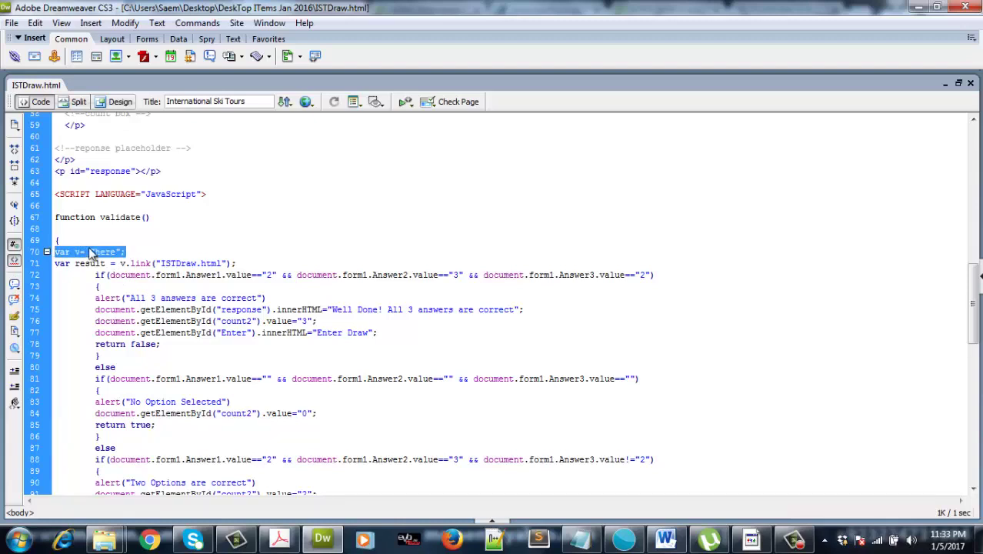
drag(126, 251, 107, 263)
click(61, 265)
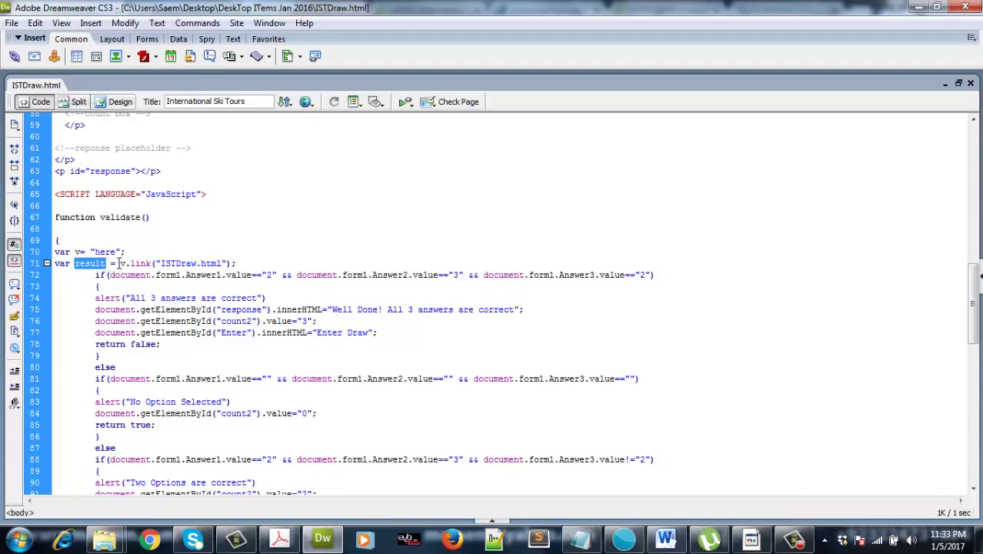
double_click(121, 263)
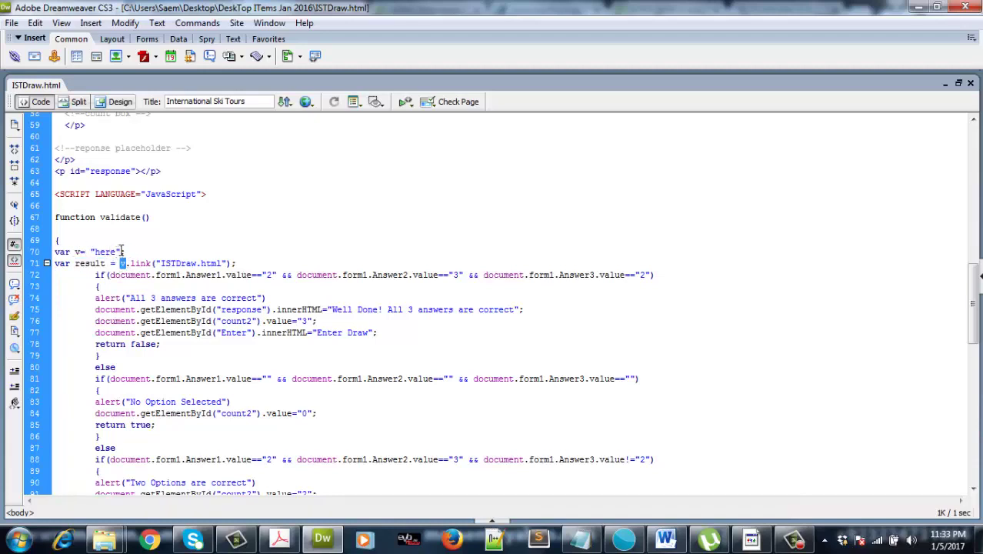
double_click(121, 252)
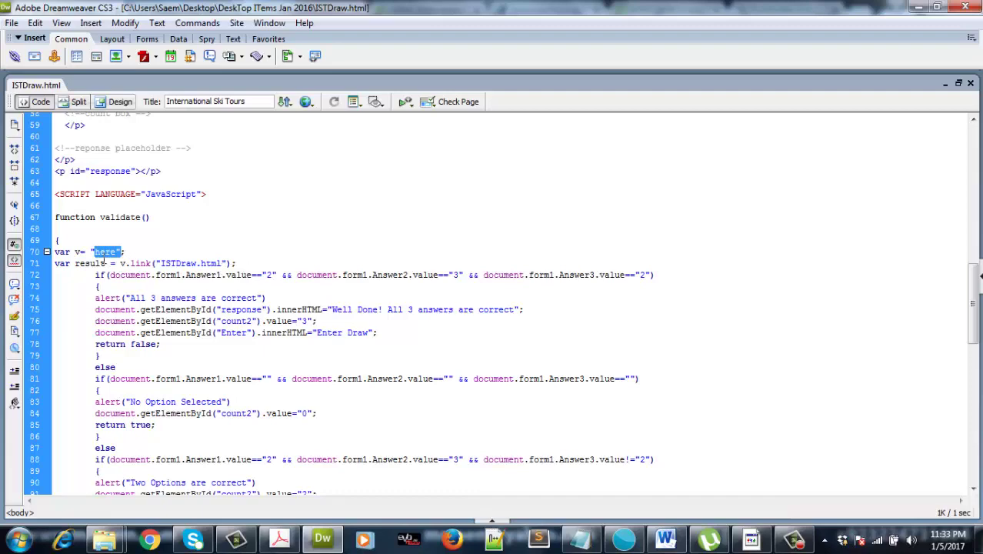
click(85, 254)
double_click(78, 251)
- Match the result variable to its use between "Click " and " to Reload" in the first Two Options branch
scroll(208, 331, down, 13)
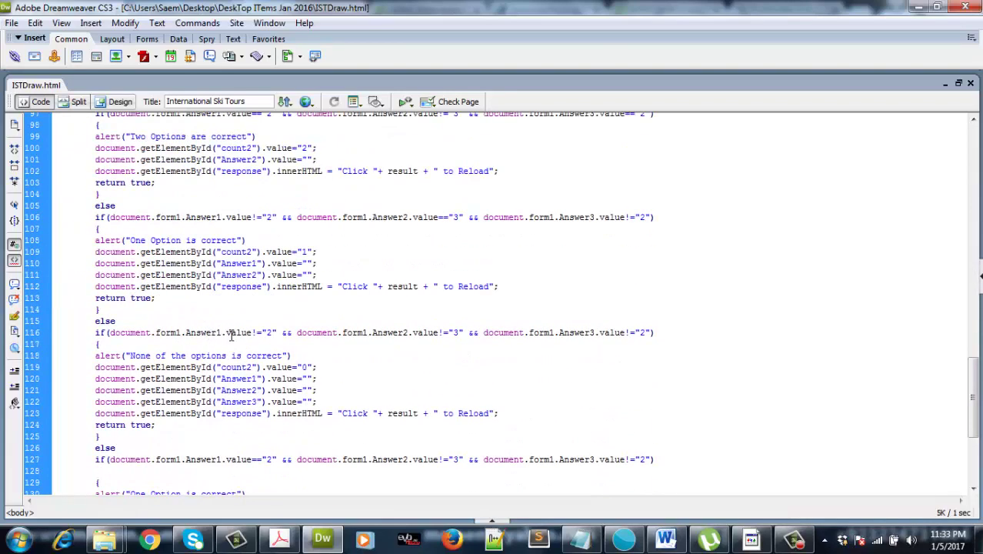
scroll(231, 335, up, 16)
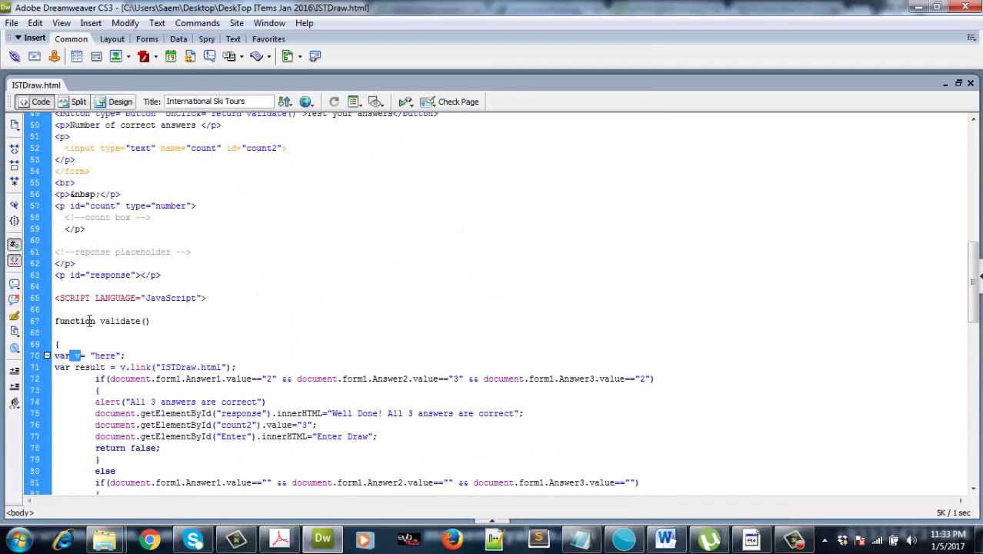
double_click(92, 367)
scroll(302, 400, down, 7)
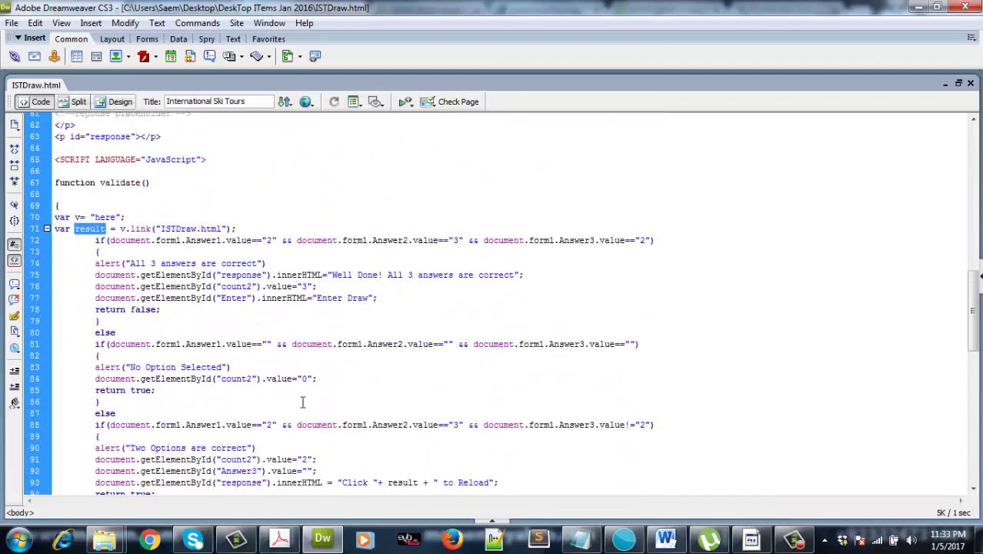
scroll(302, 395, down, 3)
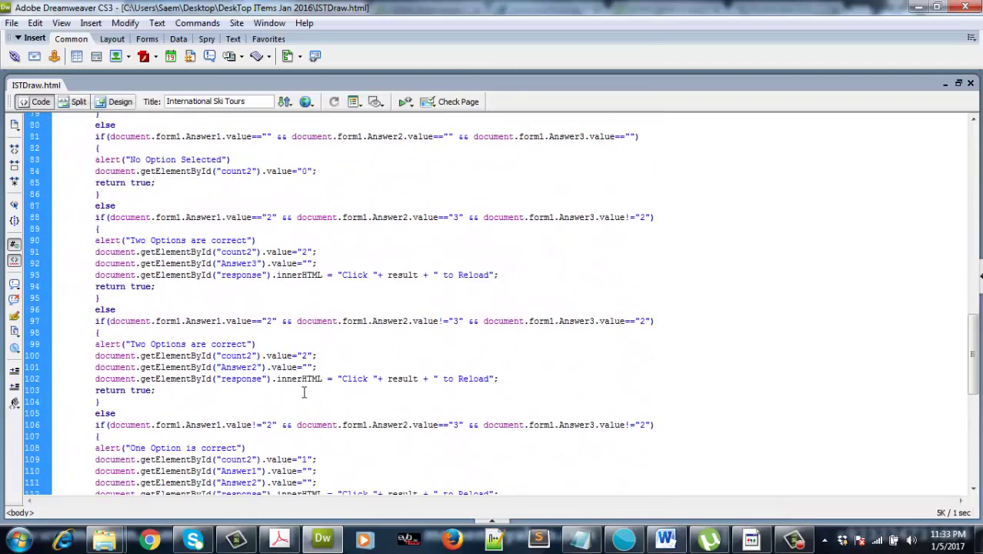
double_click(351, 275)
drag(387, 274, 421, 279)
click(353, 263)
drag(379, 275, 337, 269)
drag(422, 275, 379, 276)
click(431, 274)
drag(496, 275, 432, 275)
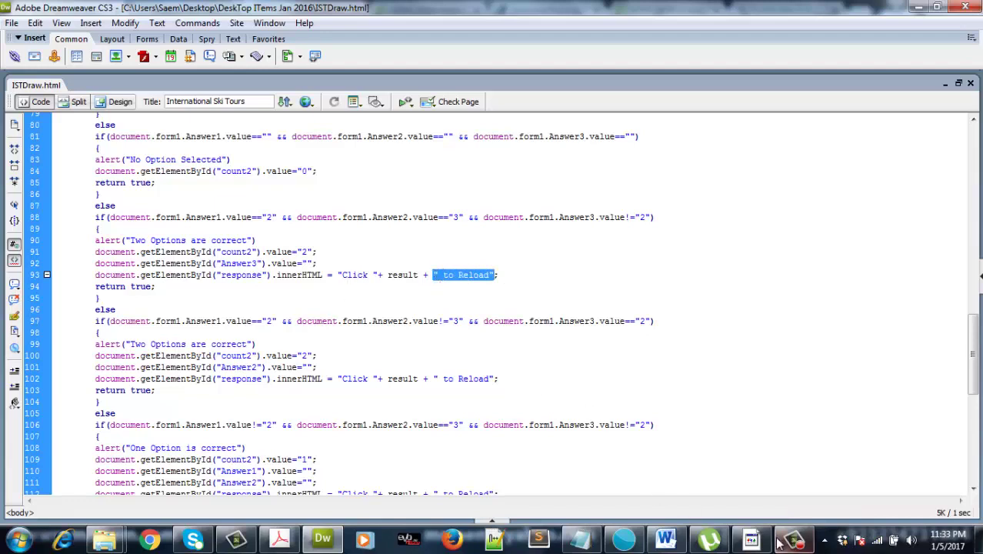
- Check the reload message on the quiz page in the browser, and return to Dreamweaver to examine the Answer2 != "3" branch conditions
key(alt+Tab)
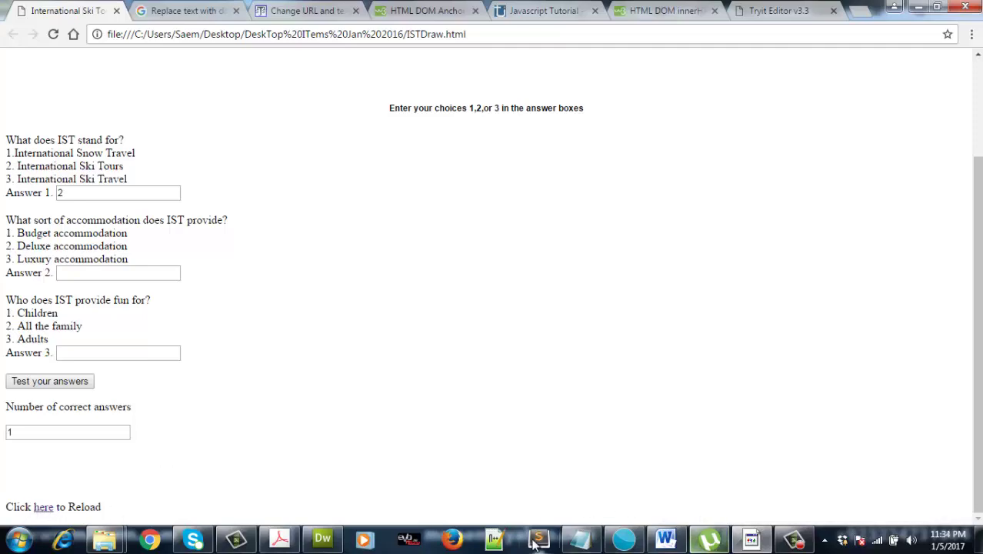
click(322, 538)
click(320, 275)
scroll(287, 307, down, 2)
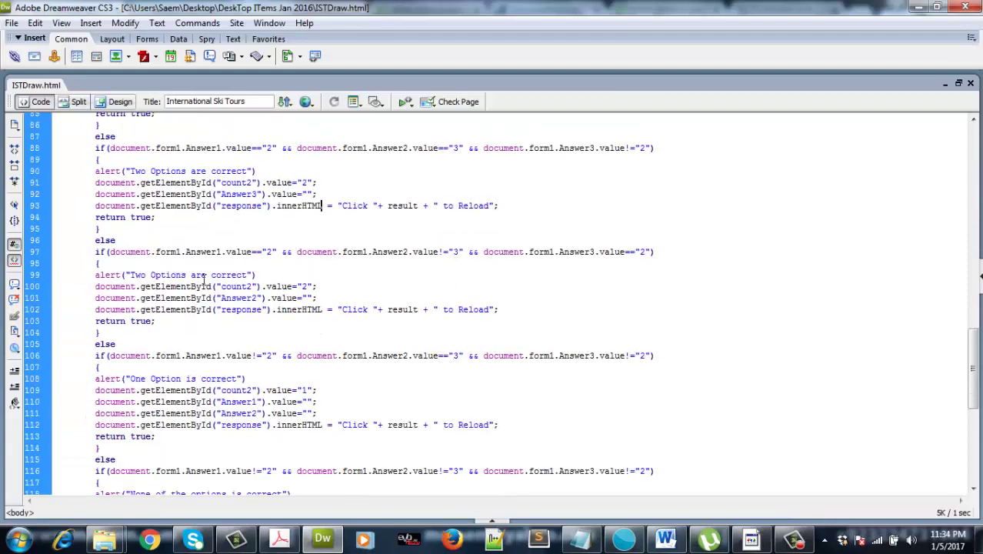
click(177, 251)
click(450, 252)
- Examine the three conditions of the One Option branch where only Answer2 is correct, and its count2 value
scroll(261, 337, down, 3)
drag(277, 251, 250, 252)
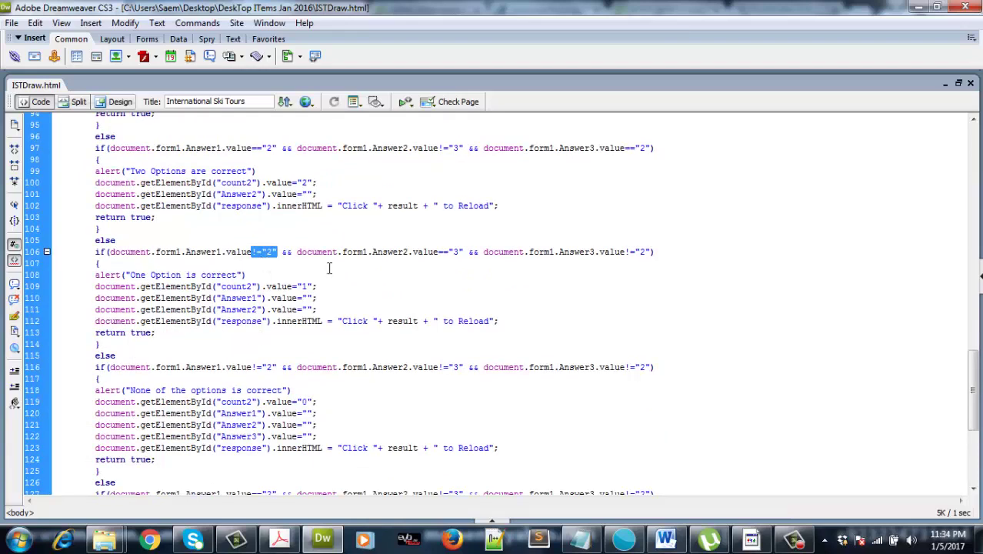
drag(461, 251, 440, 253)
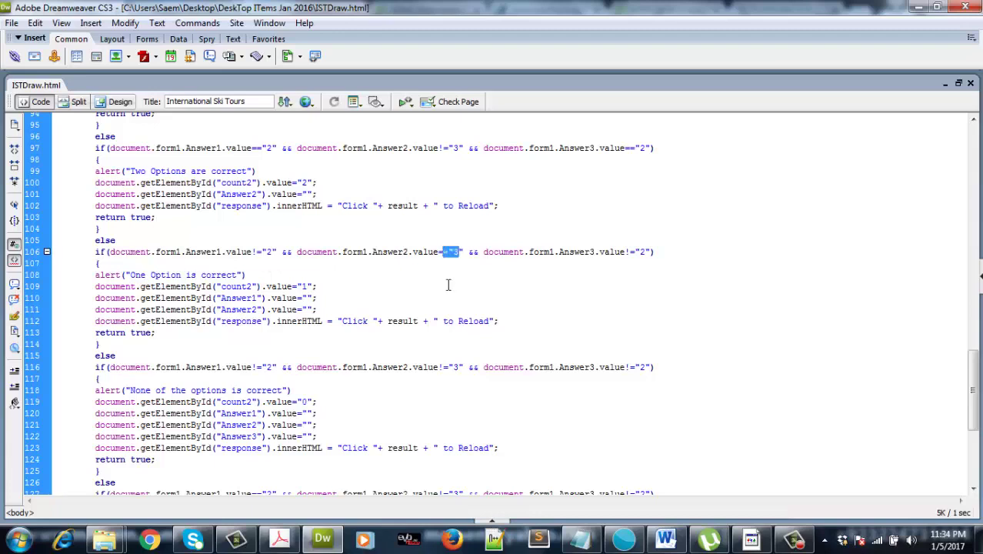
drag(653, 252, 629, 251)
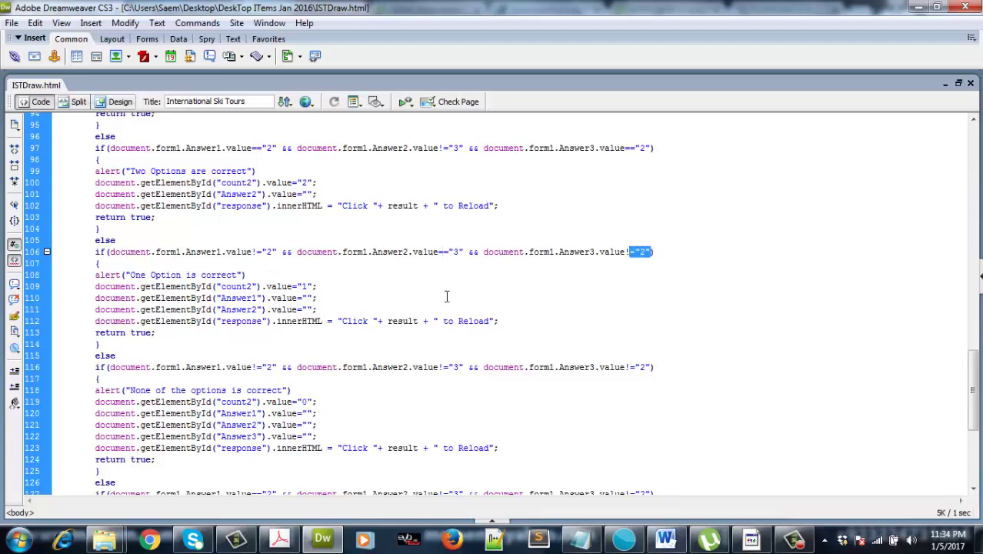
drag(464, 252, 268, 252)
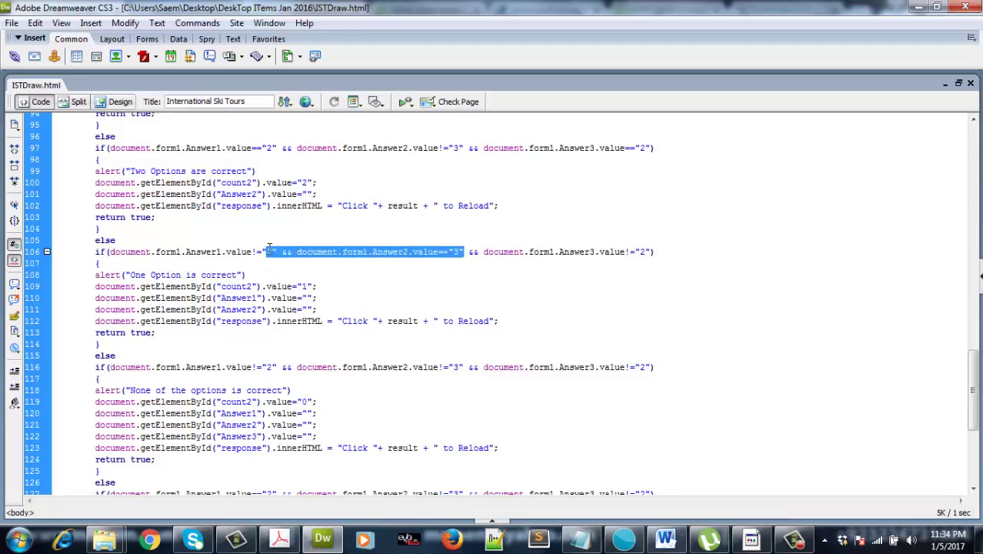
click(307, 286)
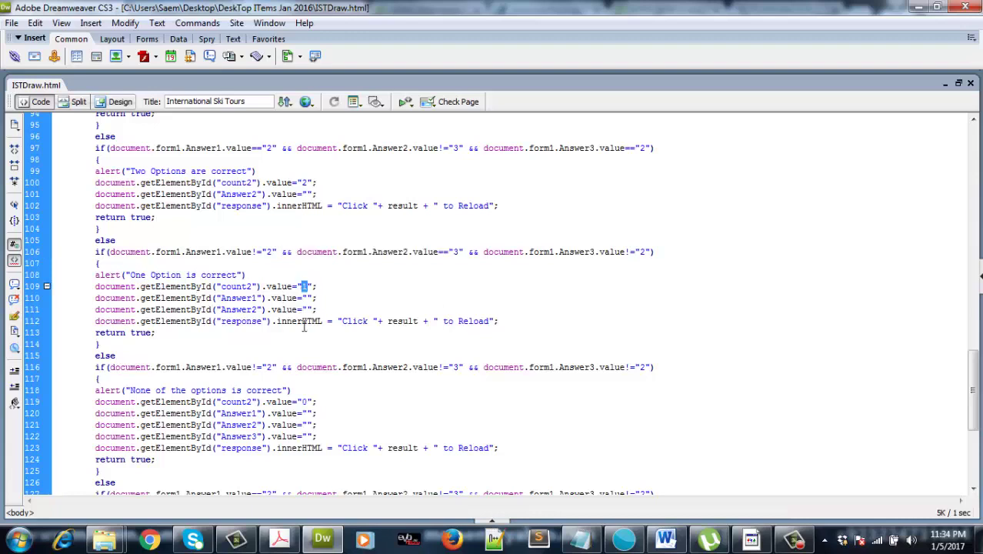
- Examine the lines of the same One Option branch that clear the wrong answers and write the reload message
drag(243, 321, 243, 310)
click(254, 309)
click(340, 321)
drag(401, 322, 464, 321)
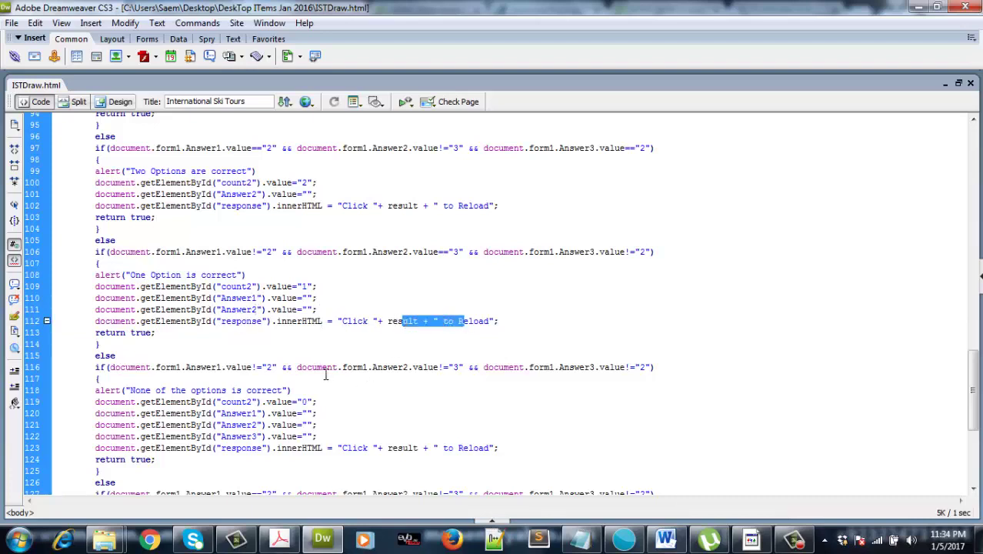
- Examine the "None of the options is correct" branch, including its condition, alert and the lines clearing the answers
scroll(323, 367, down, 2)
scroll(323, 367, down, 1)
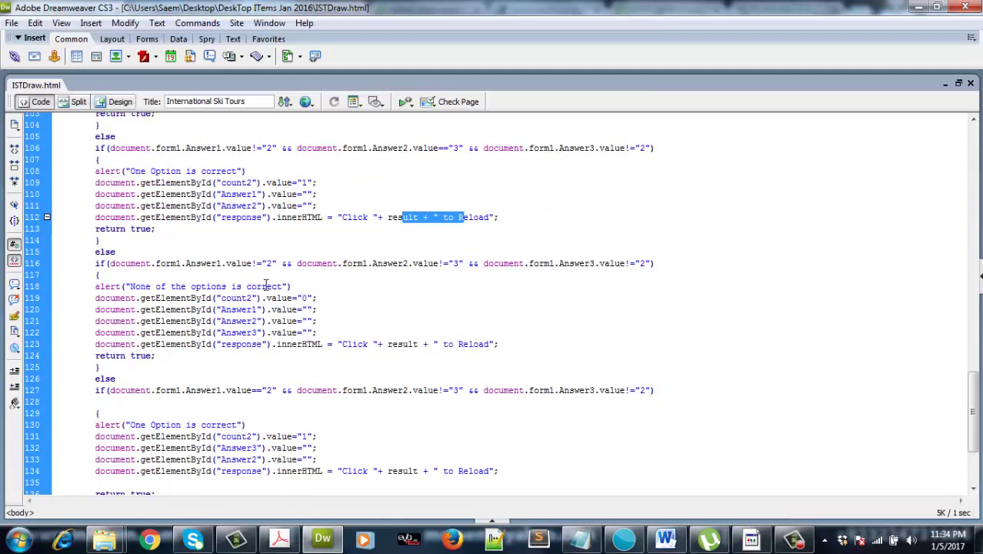
click(292, 263)
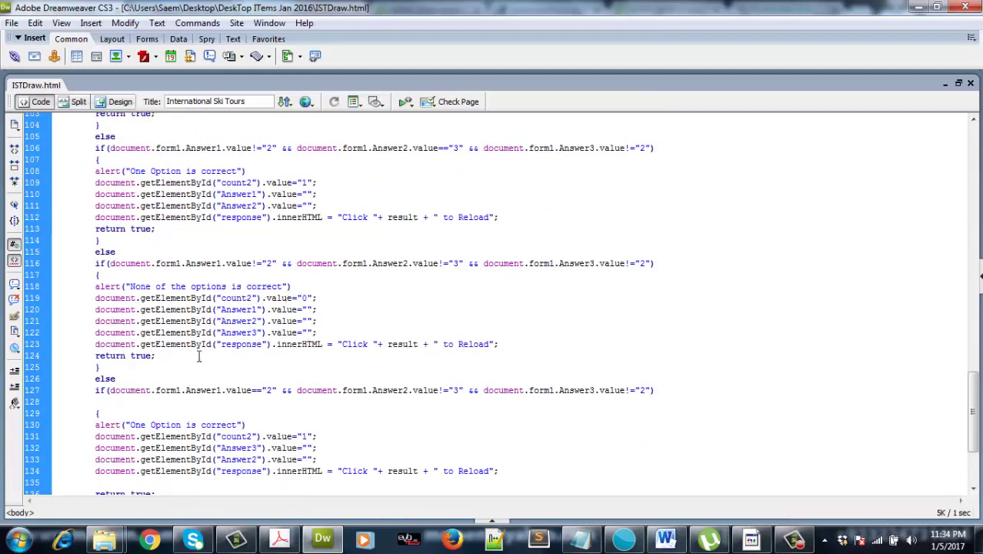
scroll(191, 302, down, 3)
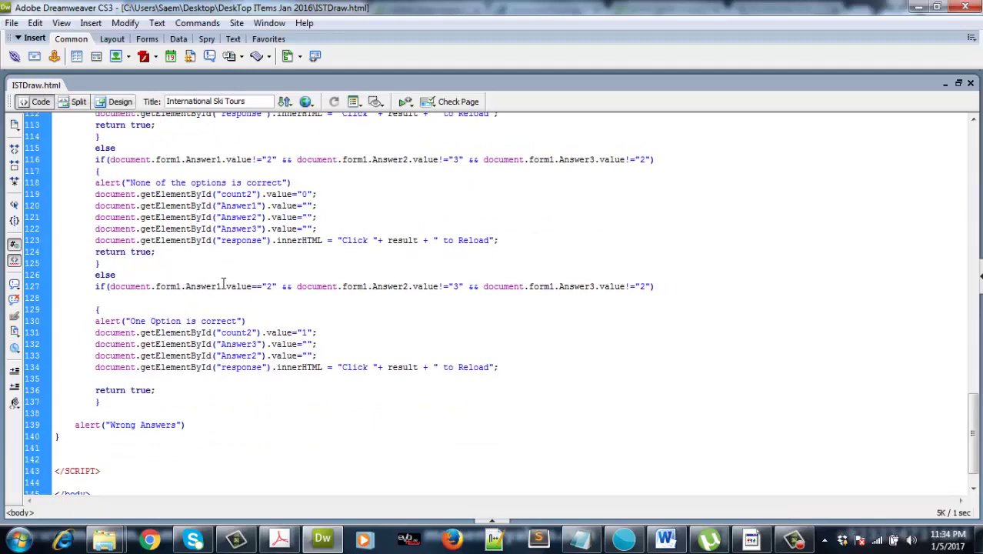
click(260, 182)
click(223, 205)
scroll(181, 418, up, 1)
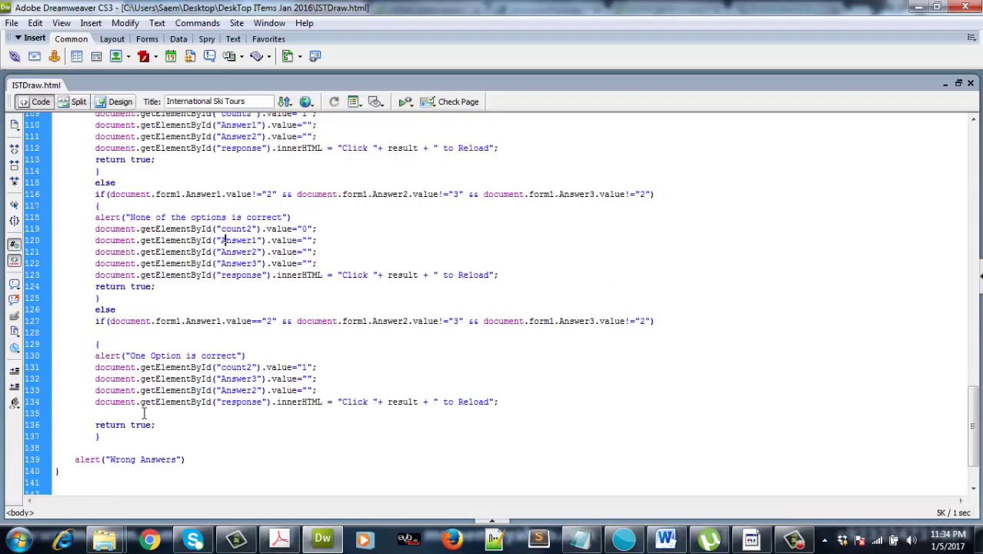
- Review the chain of if/else branches in validate(), starting from the all-correct condition
scroll(144, 411, up, 3)
scroll(139, 402, up, 6)
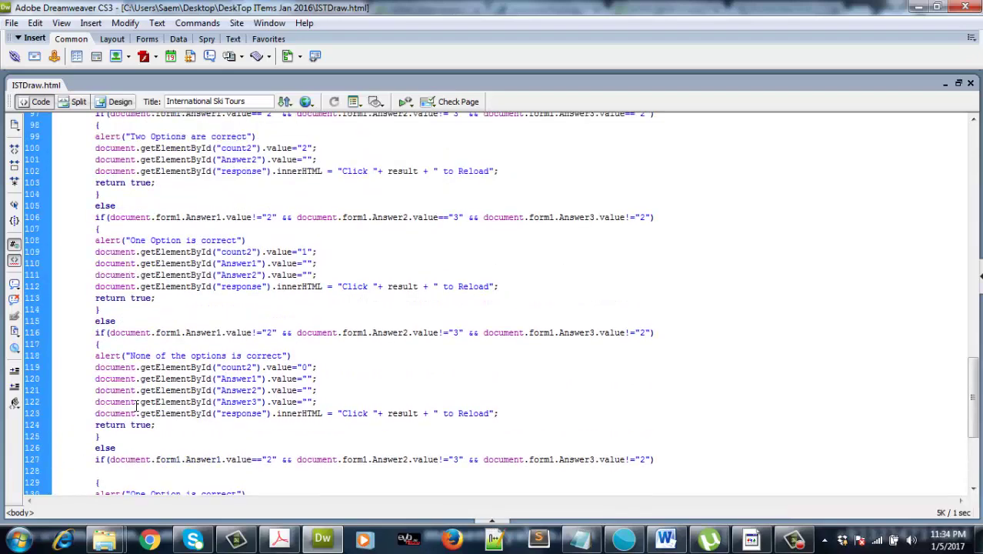
scroll(143, 398, up, 5)
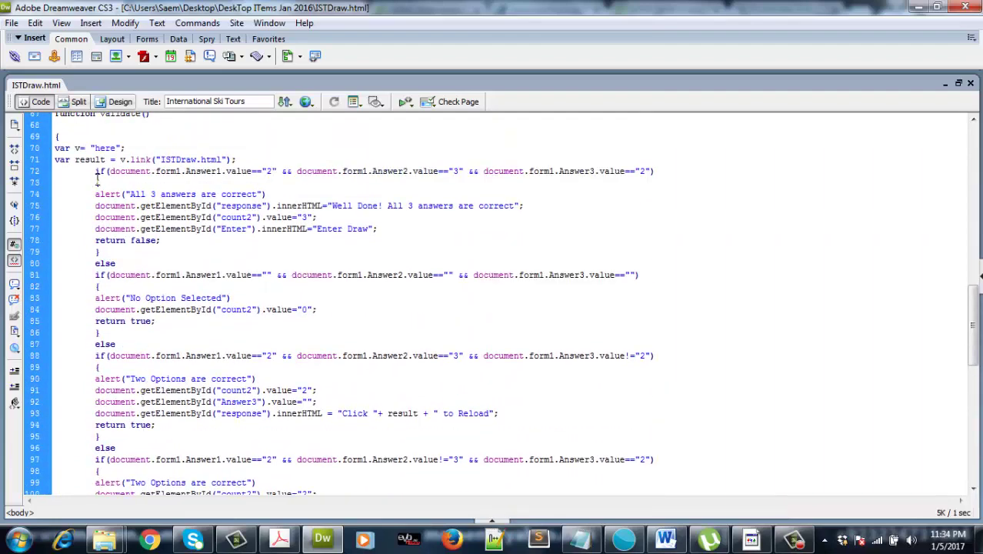
drag(97, 177, 222, 459)
scroll(223, 459, down, 7)
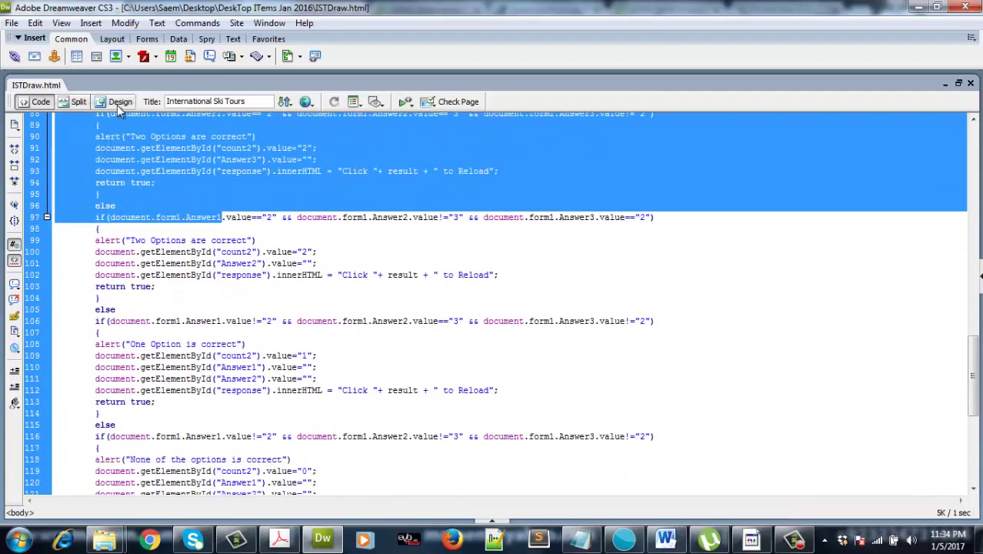
- Look at the quiz page in the browser again and switch back to the ISTDraw.html code in Dreamweaver
click(751, 538)
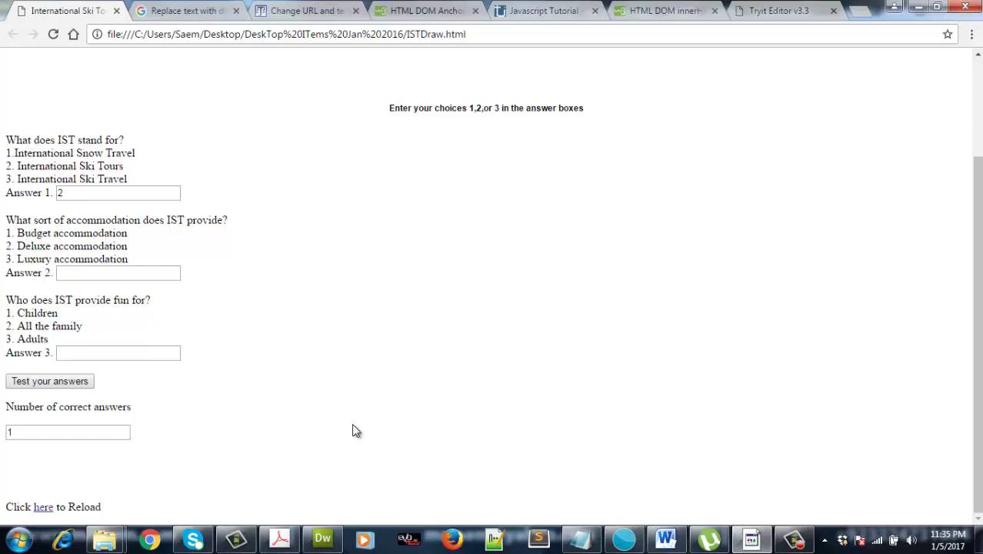
click(322, 537)
click(272, 345)
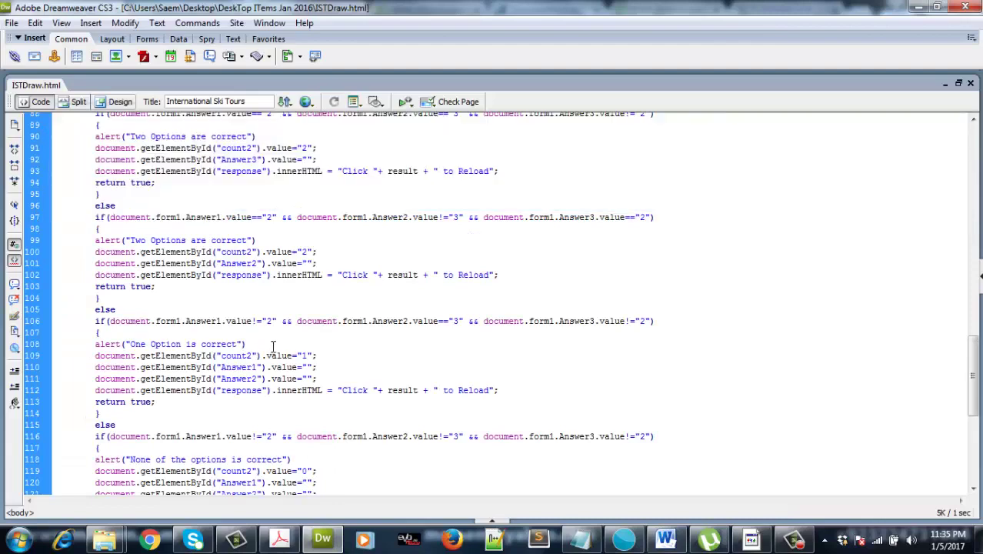
- Review the whole validate() function, from its variable declarations down to the final "Wrong Answers" alert
scroll(352, 358, up, 4)
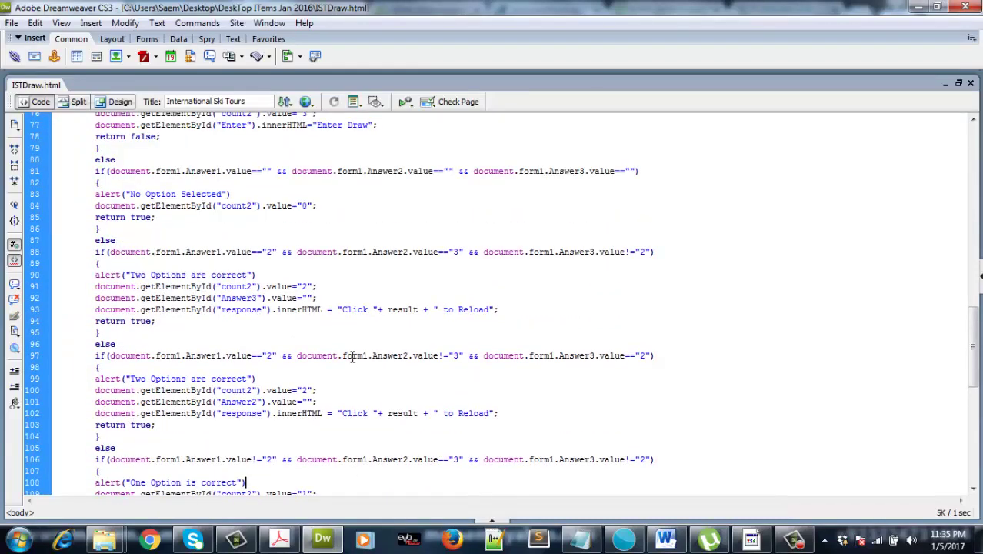
scroll(353, 353, up, 4)
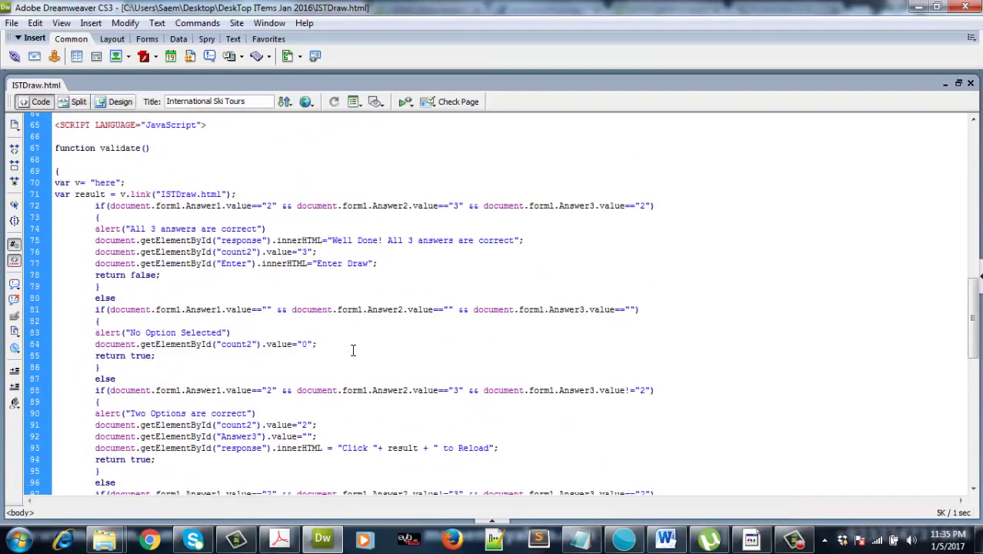
scroll(350, 351, up, 1)
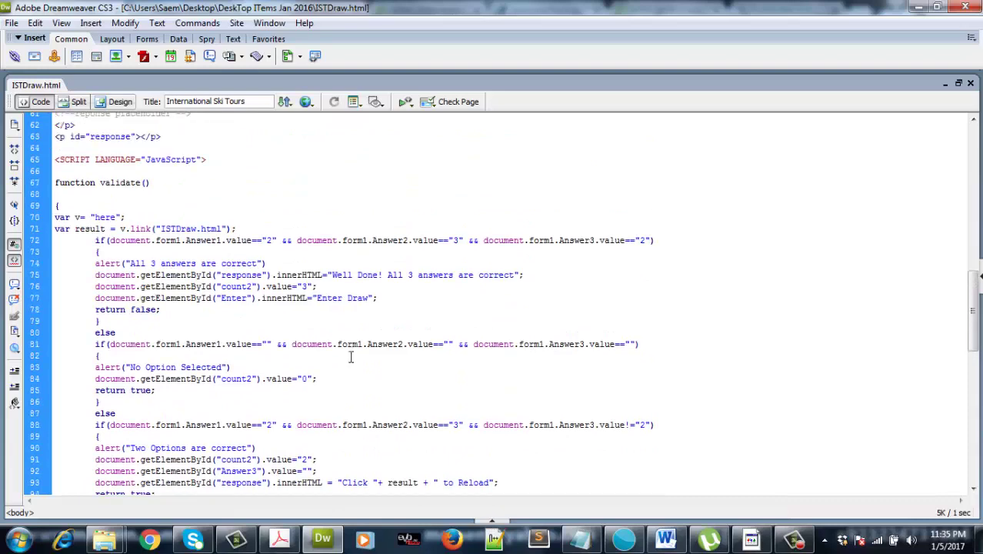
scroll(351, 354, down, 5)
scroll(456, 367, up, 3)
scroll(456, 367, up, 3)
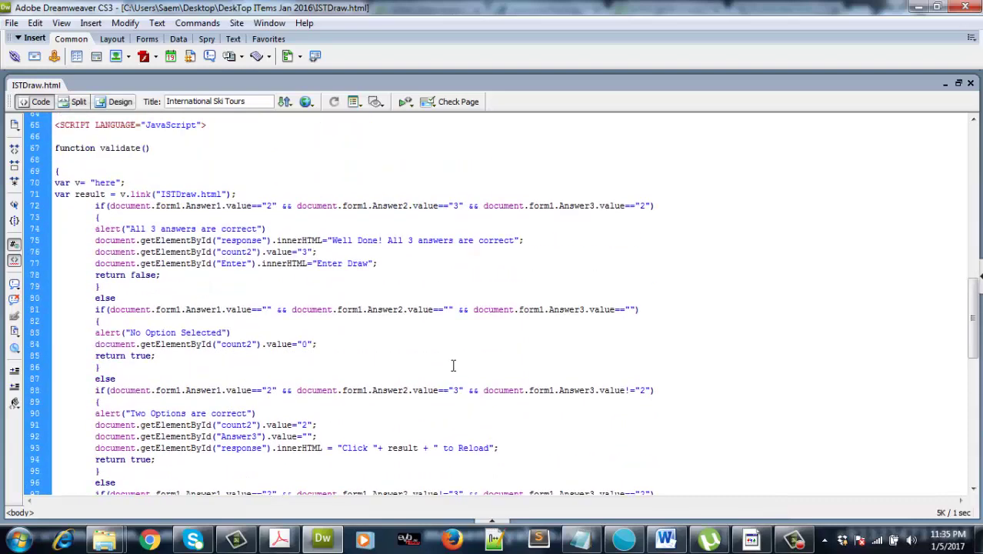
mouse_move(975, 302)
mouse_down()
mouse_move(976, 325)
mouse_move(975, 265)
mouse_move(976, 301)
mouse_up()
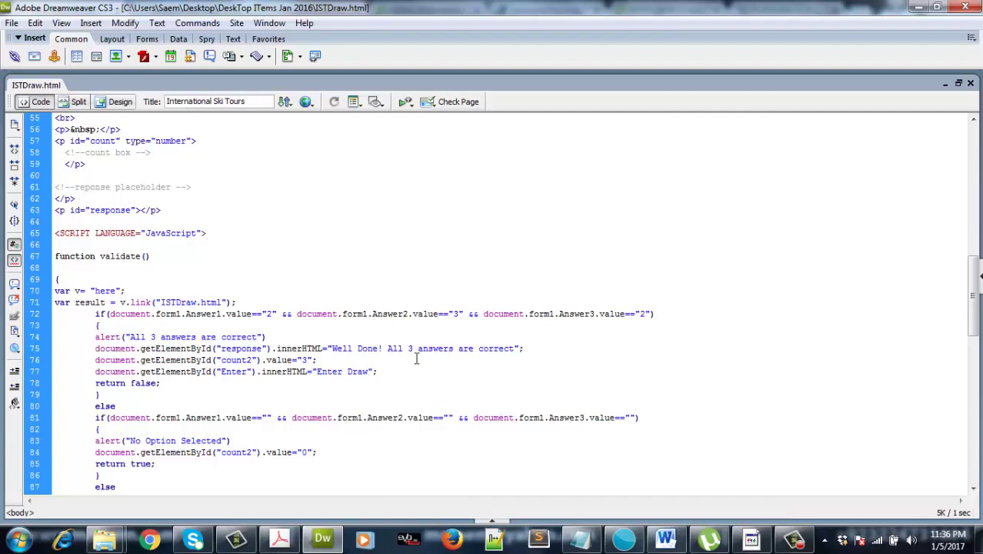
scroll(430, 377, down, 10)
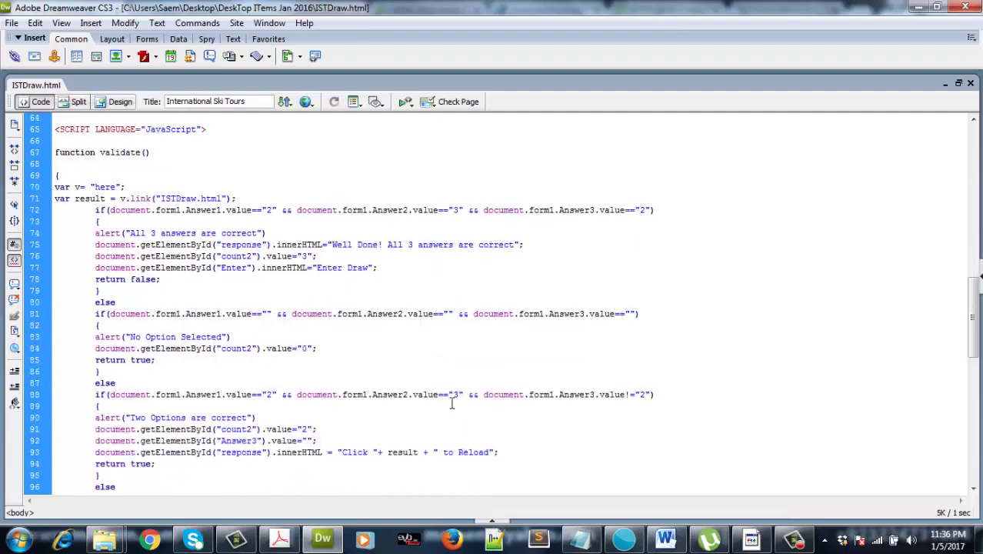
scroll(480, 411, down, 10)
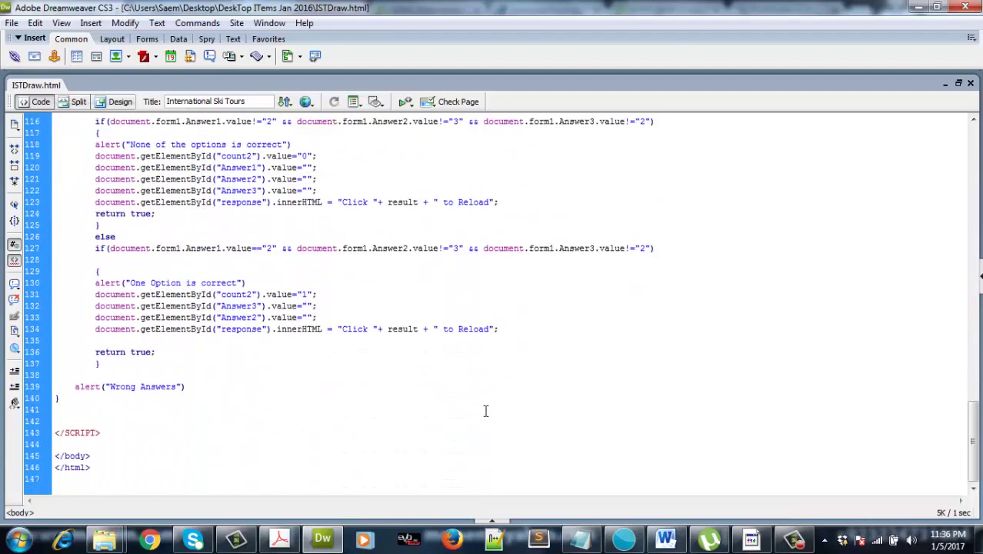
click(129, 375)
click(792, 541)
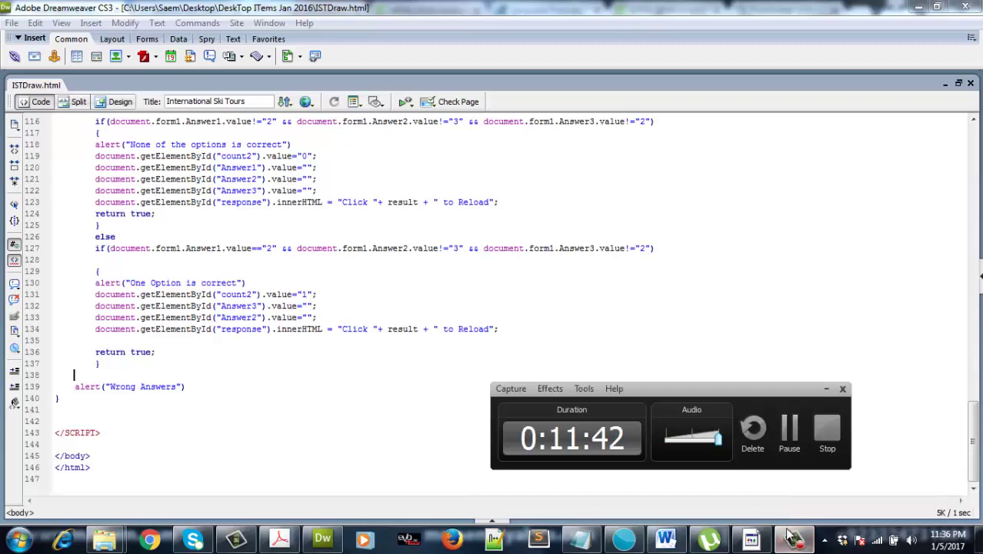